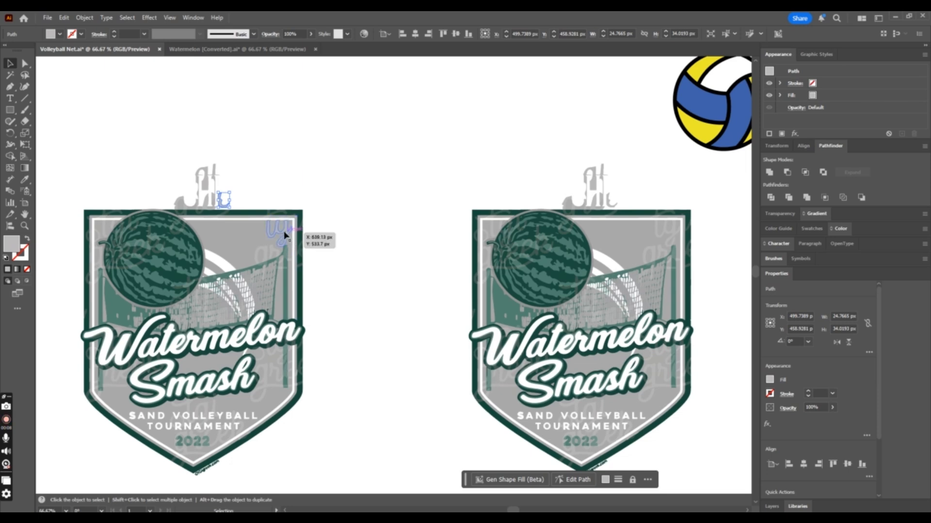
Try to pull the watermark letter pieces off the left badge, undoing each move.
key(ctrl+shift+a)
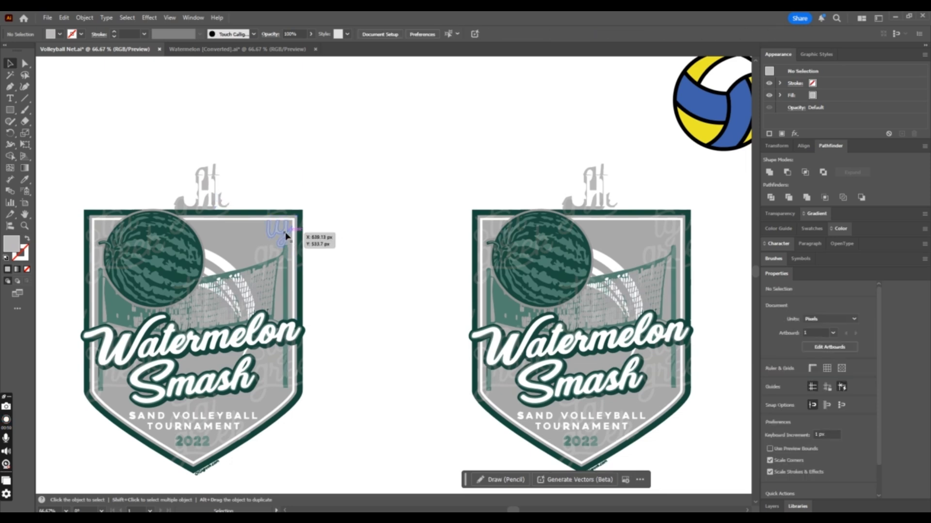
drag(286, 237, 339, 147)
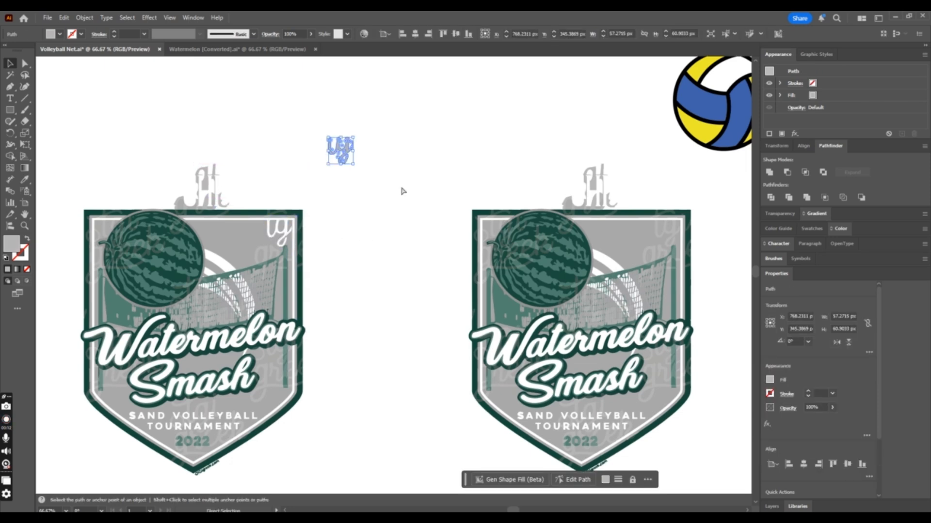
key(ctrl+z)
click(387, 204)
drag(263, 251, 331, 174)
key(ctrl+z)
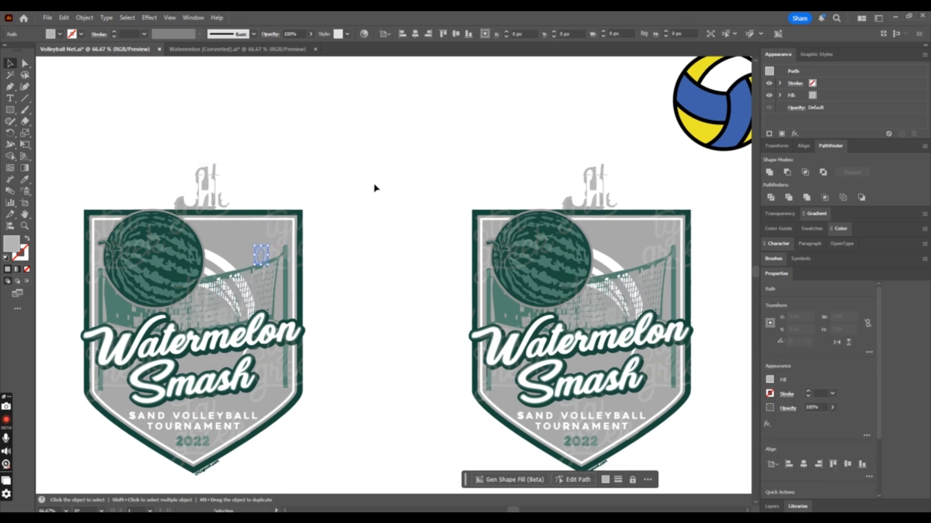
click(376, 191)
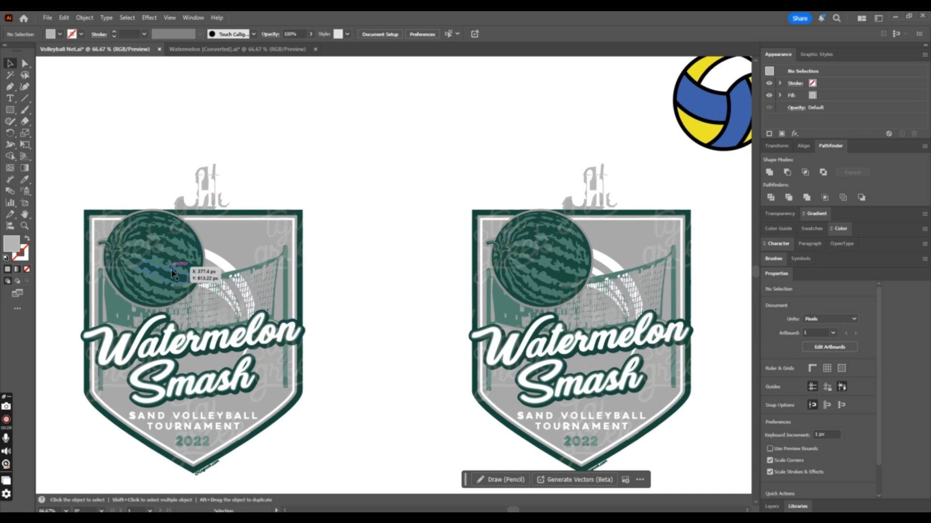
Place the volleyball over the watermelon in the right badge.
drag(175, 278, 193, 274)
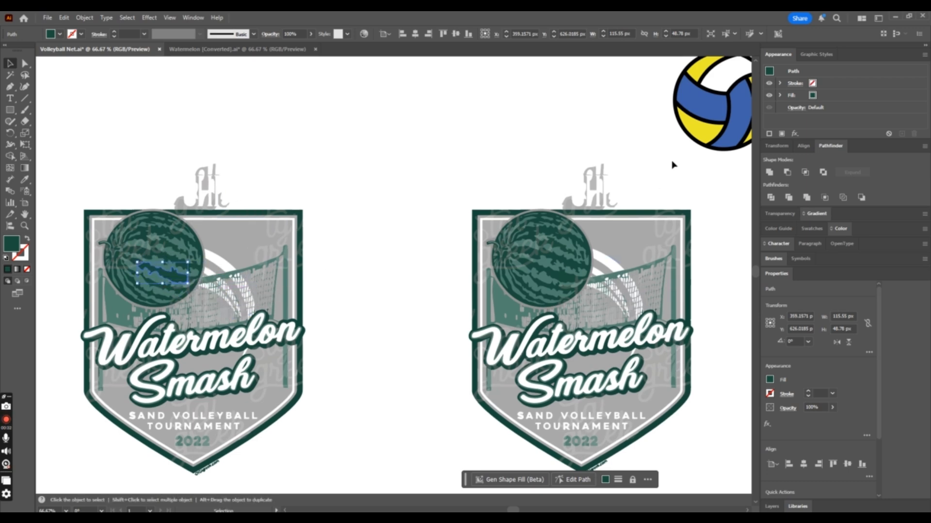
mouse_move(695, 124)
mouse_down()
mouse_move(672, 179)
mouse_move(526, 279)
mouse_up()
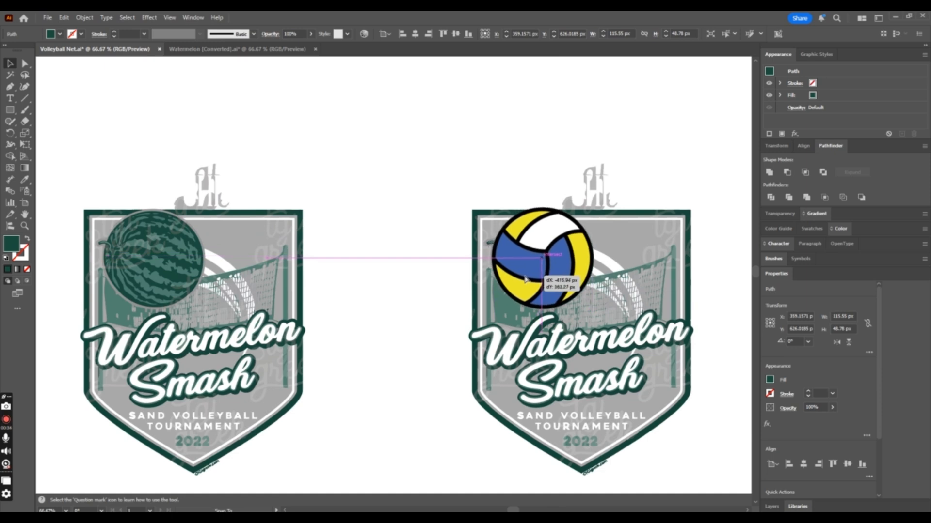
click(461, 138)
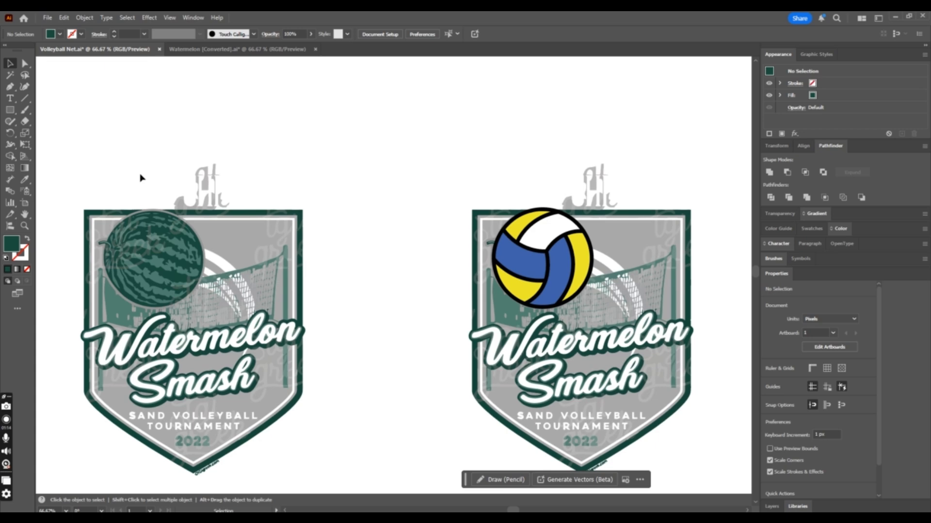
Delete the grey watermark letters above the left badge and part of the small lettering along its lower tip.
drag(144, 140, 274, 211)
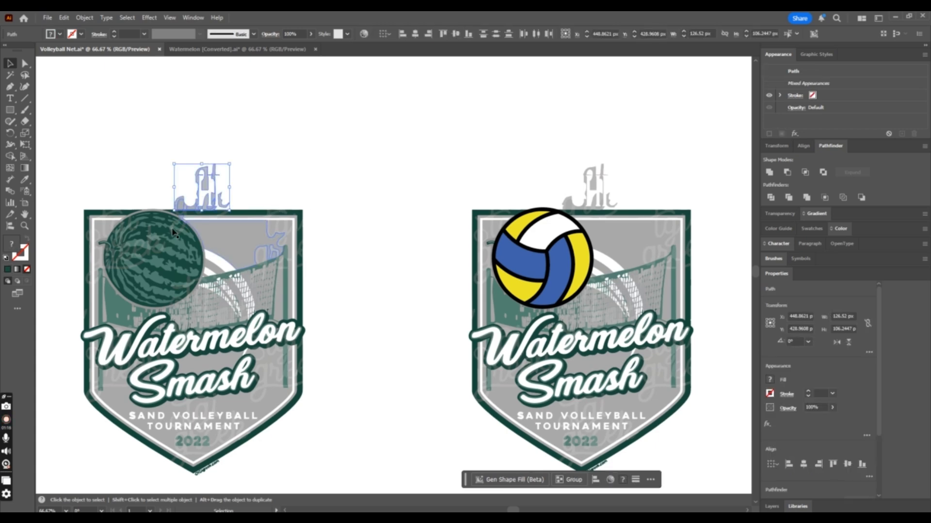
key(Delete)
scroll(320, 196, down, 3)
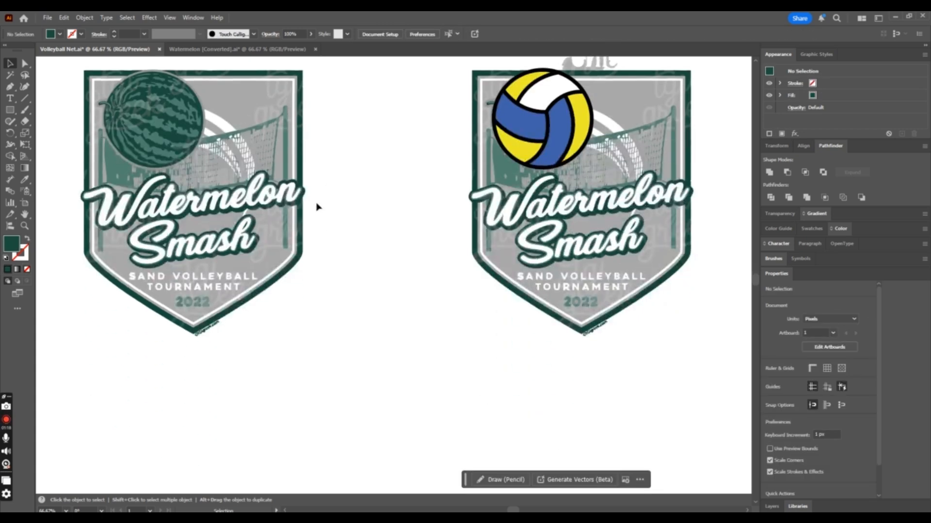
click(217, 324)
key(Delete)
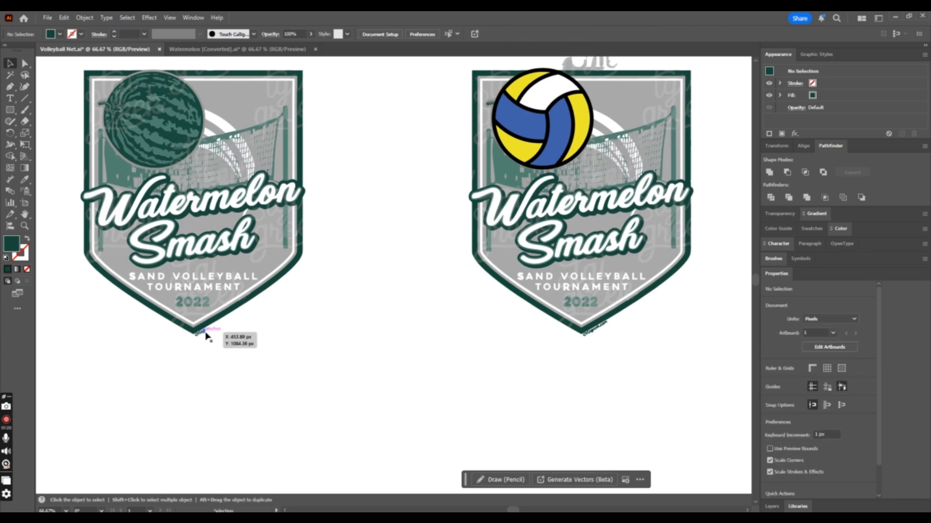
Delete the remaining small letters and dots beside the lower tip of the left badge.
key(ctrl+equal)
key(ctrl+equal)
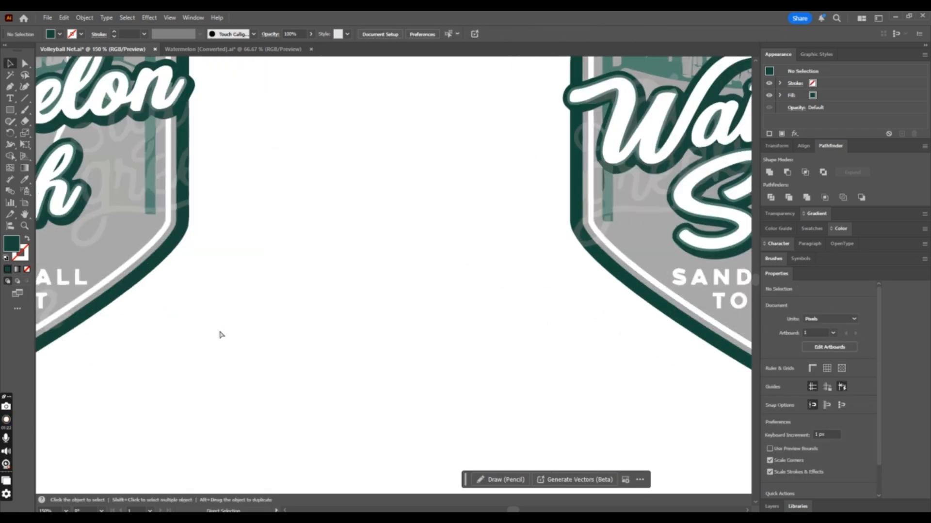
mouse_move(514, 511)
mouse_down()
mouse_move(495, 511)
mouse_move(503, 511)
mouse_up()
scroll(441, 395, down, 2)
key(ctrl+equal)
key(ctrl+equal)
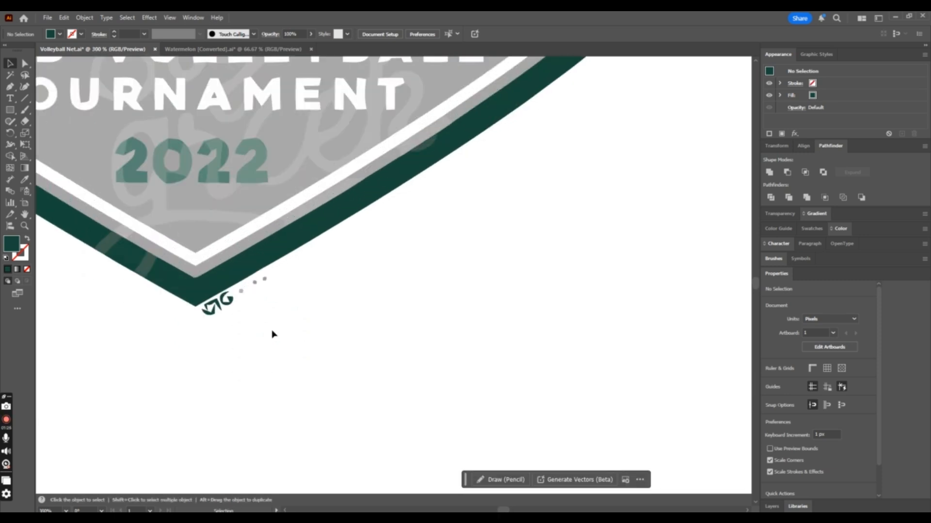
drag(272, 334, 206, 308)
key(Delete)
drag(273, 312, 301, 290)
key(Delete)
key(Delete)
key(Delete)
scroll(311, 310, up, 2)
scroll(311, 312, down, 4)
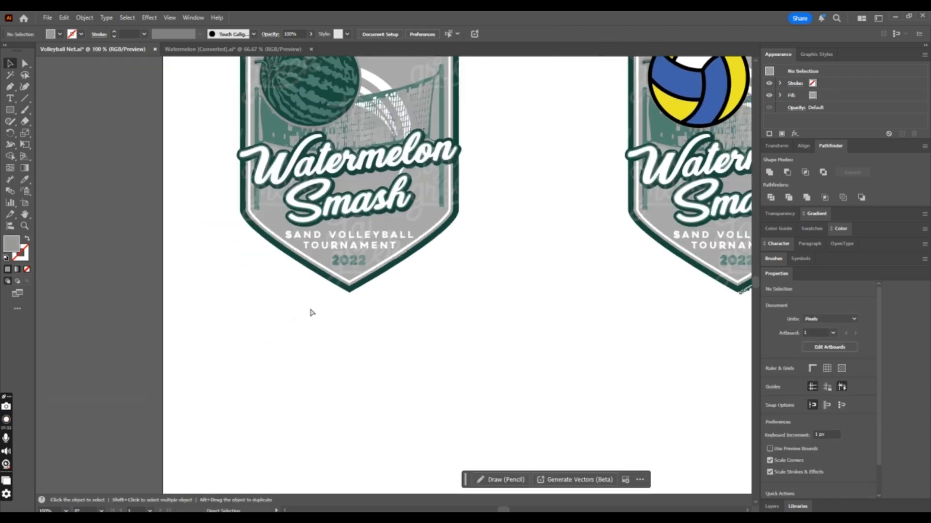
scroll(310, 312, up, 5)
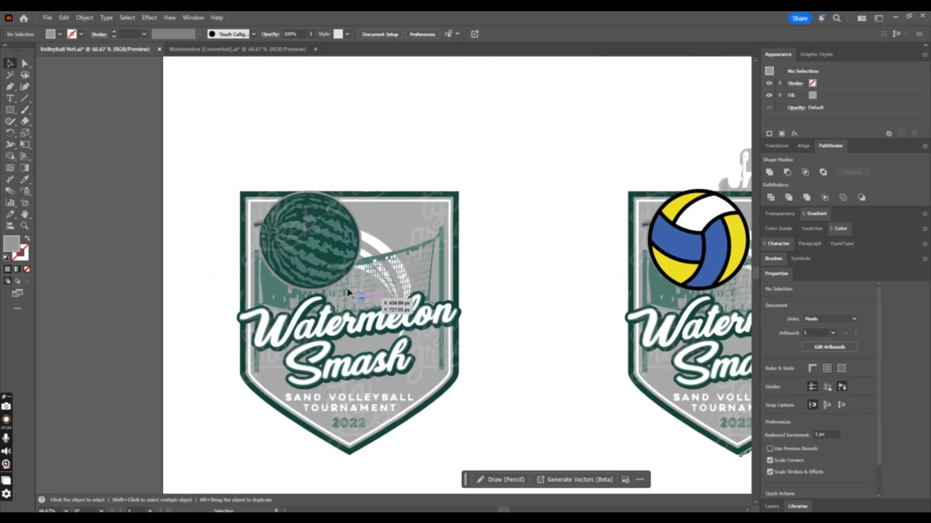
scroll(296, 227, down, 2)
scroll(264, 284, up, 2)
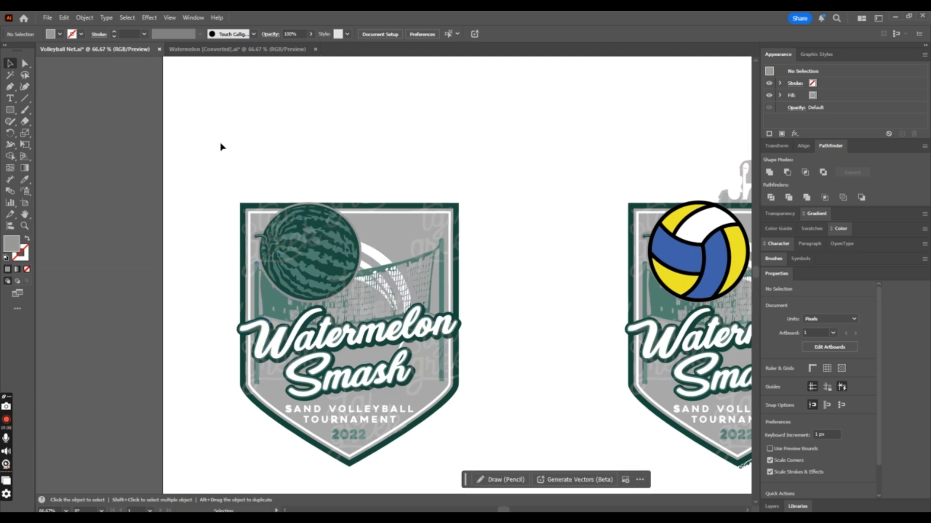
scroll(221, 145, down, 3)
drag(257, 131, 529, 388)
click(538, 257)
scroll(536, 259, up, 1)
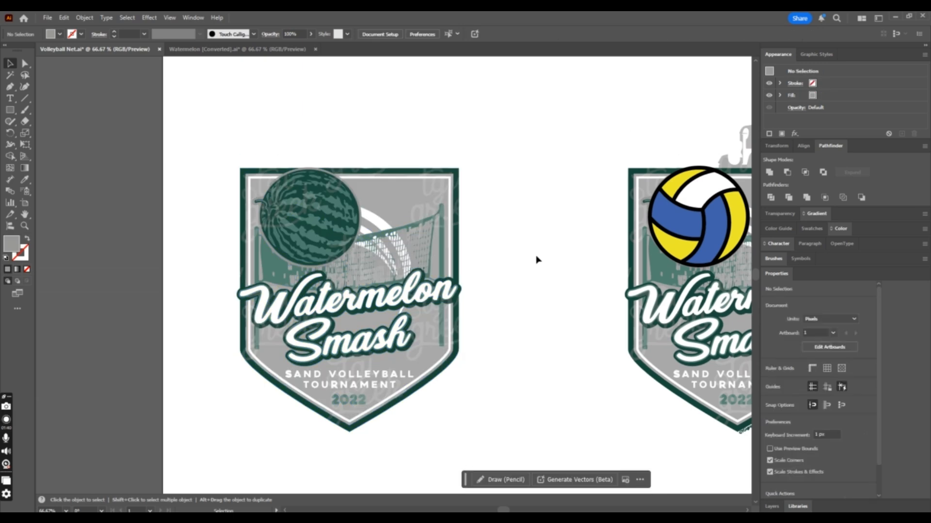
Cut the volleyball group and paste it in place in front of the right badge.
click(637, 234)
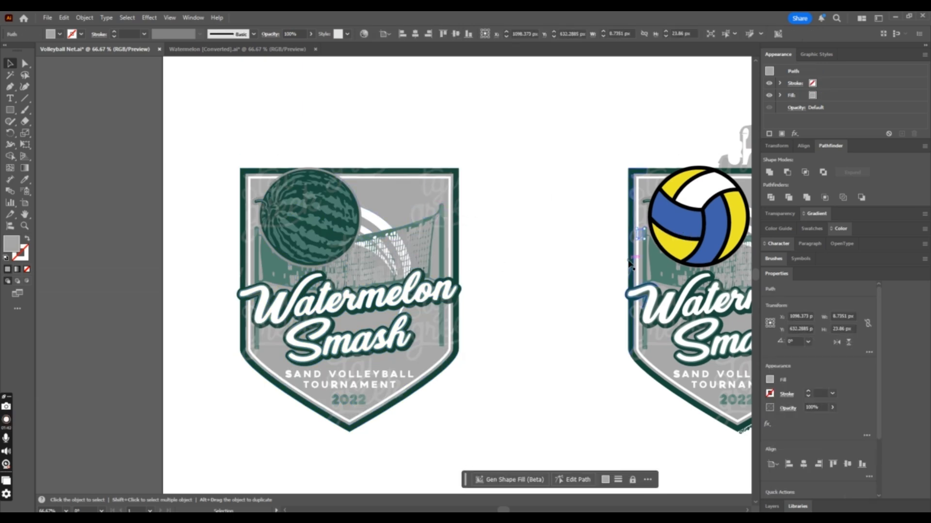
key(ctrl+minus)
click(429, 246)
key(a)
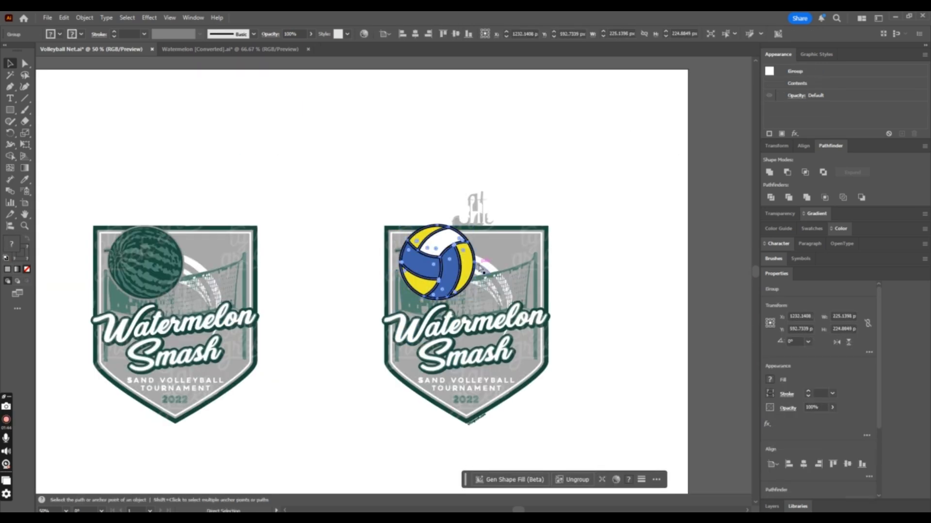
key(ctrl+x)
key(ctrl+f)
click(374, 182)
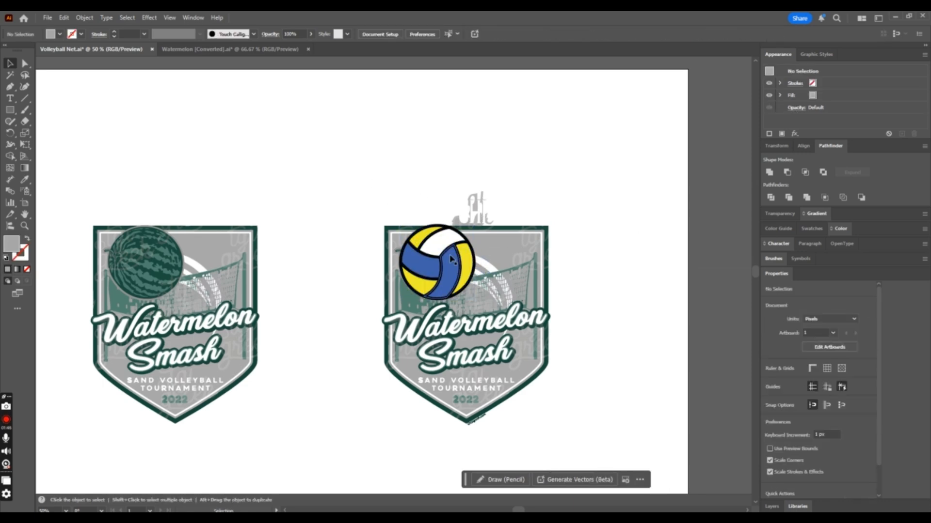
Try to move the volleyball aside from the right badge and undo the moves.
drag(451, 255, 557, 305)
click(565, 270)
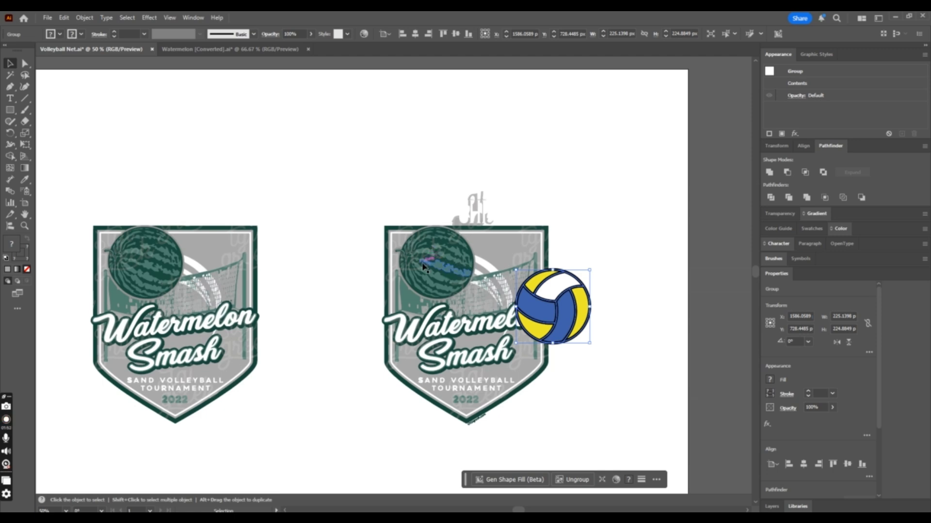
key(ctrl+z)
drag(463, 273, 478, 260)
key(ctrl+z)
click(578, 284)
Move the volleyball off the artboard and delete the entire right copy of the badge with its watermark letters.
scroll(515, 262, down, 2)
drag(344, 132, 619, 383)
drag(433, 233, 722, 303)
drag(381, 143, 616, 403)
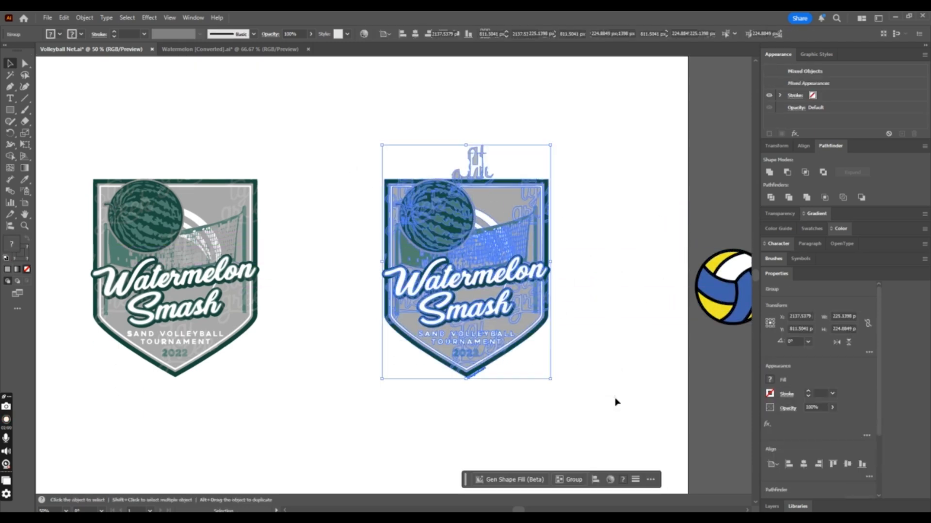
key(Delete)
key(ctrl+minus)
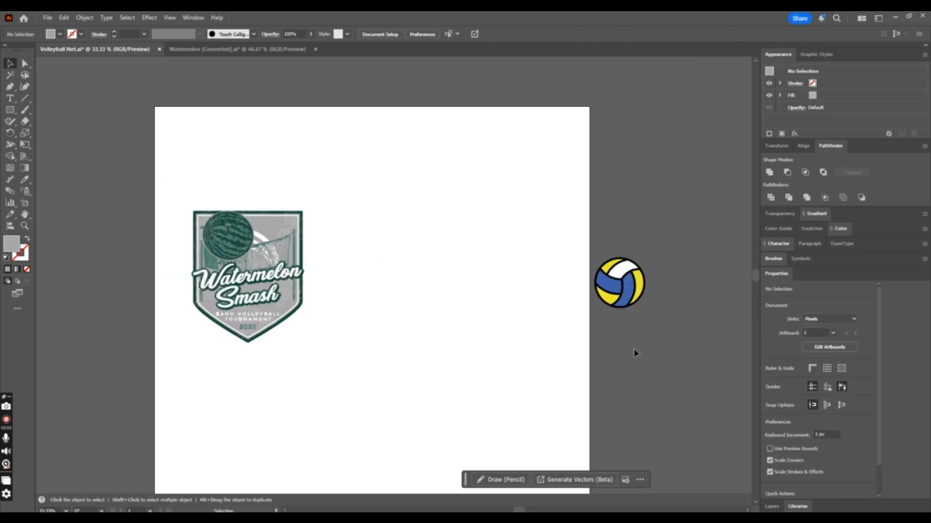
Enlarge the remaining Watermelon Smash badge to about twice its size and centre it horizontally on the artboard.
drag(184, 198, 383, 377)
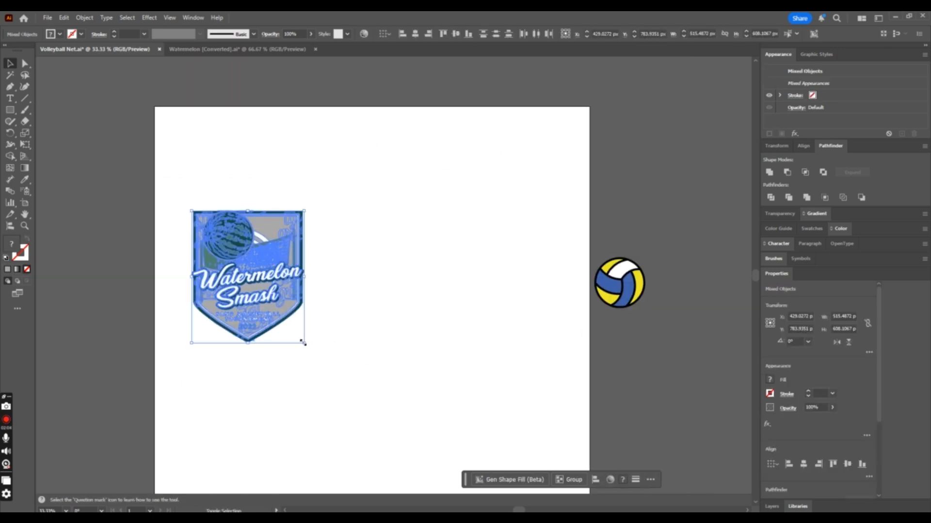
drag(303, 342, 403, 430)
drag(349, 385, 422, 350)
drag(450, 394, 431, 392)
click(620, 330)
click(620, 295)
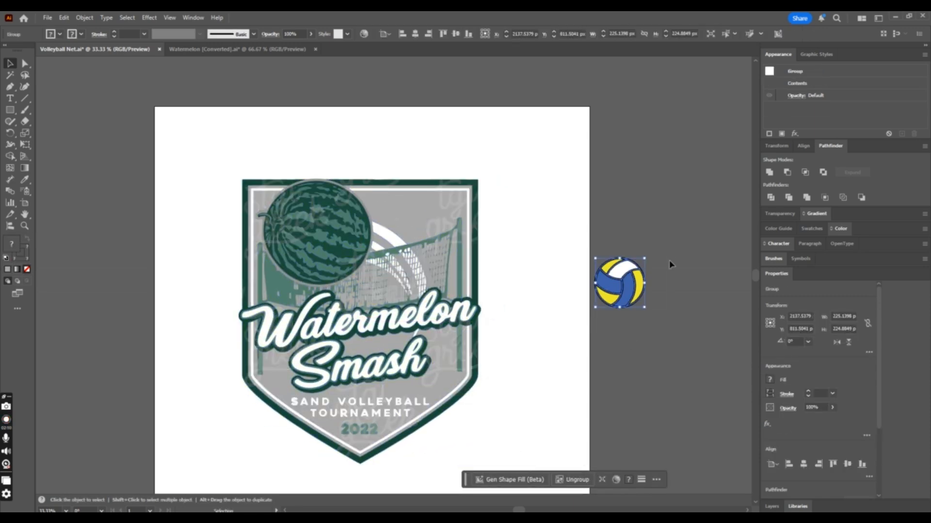
drag(623, 283, 617, 286)
key(ctrl+z)
key(ctrl+z)
scroll(497, 290, up, 2)
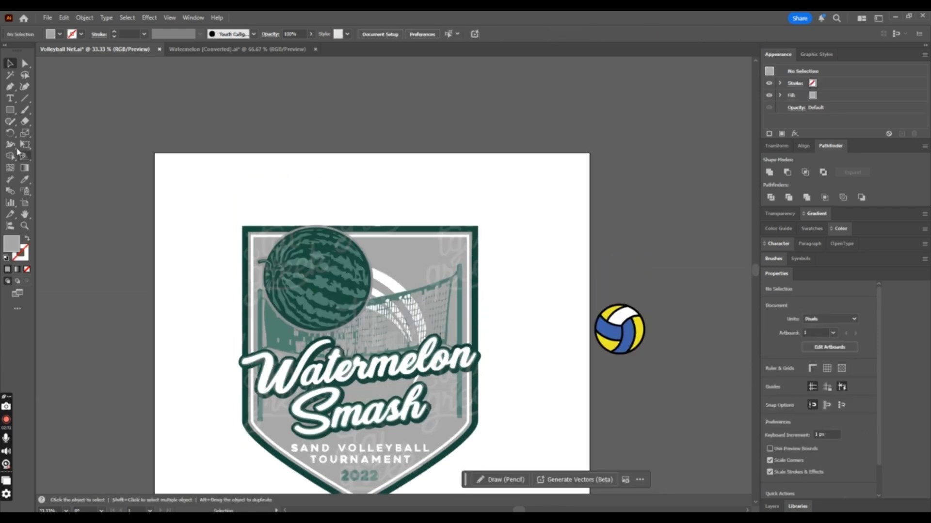
Draw a square of about 66 px above the artboard's upper-left corner and fill it with the dark green sampled from the badge.
click(12, 113)
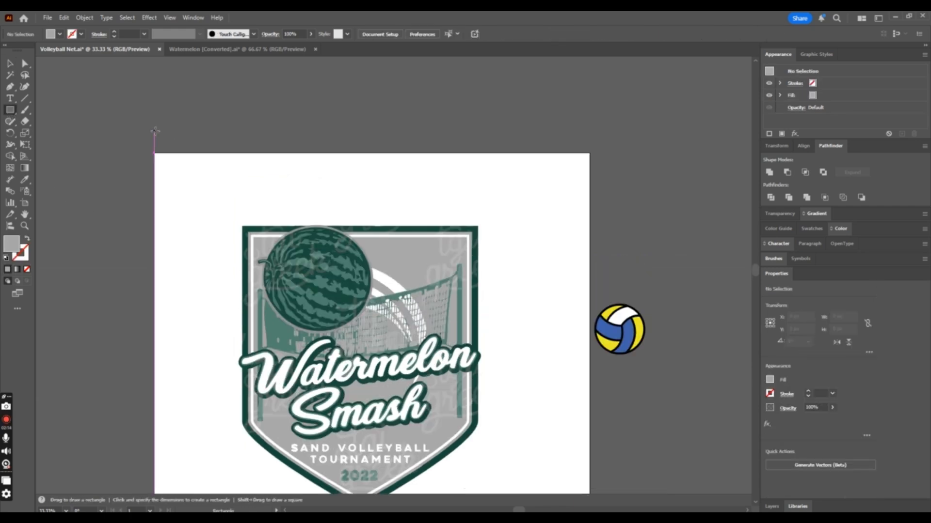
drag(155, 131, 170, 147)
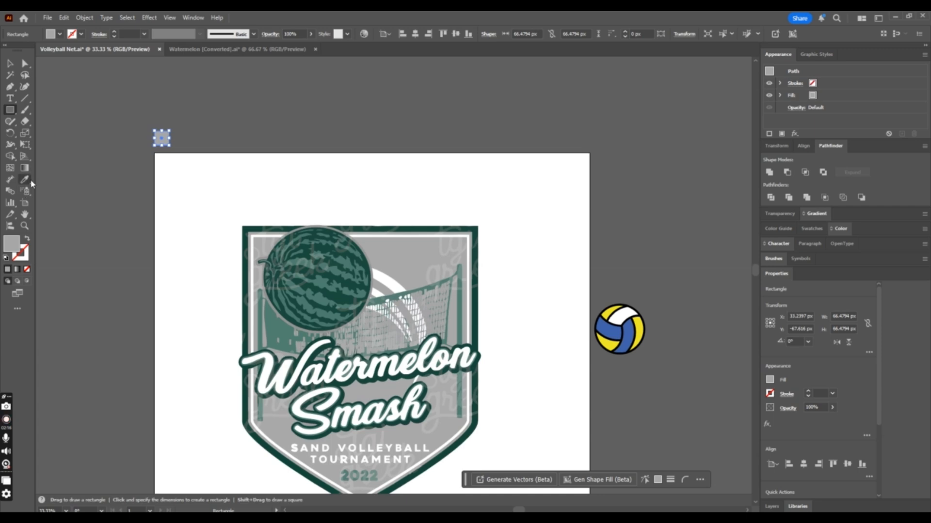
click(24, 179)
click(279, 240)
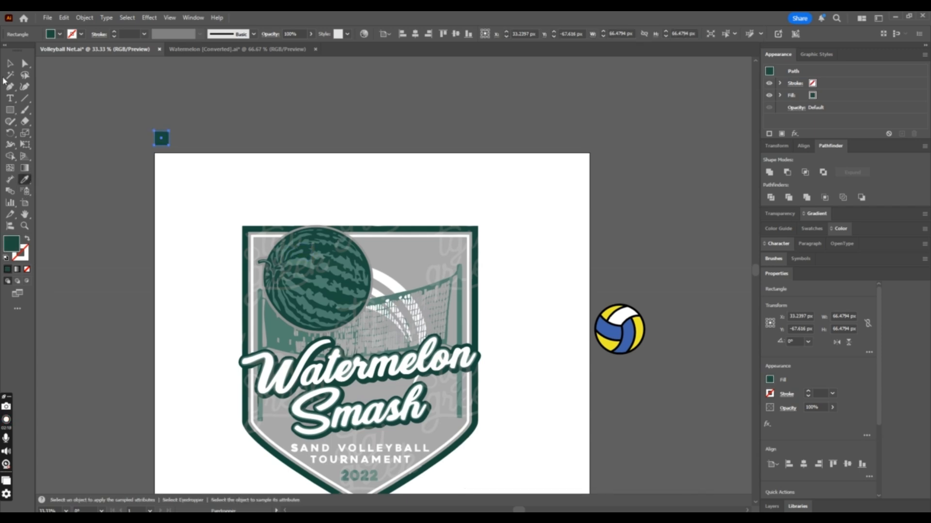
click(10, 64)
click(228, 120)
Duplicate the dark green swatch beside itself and fill the copy with the lighter green sampled from the watermelon.
drag(164, 140, 191, 141)
key(i)
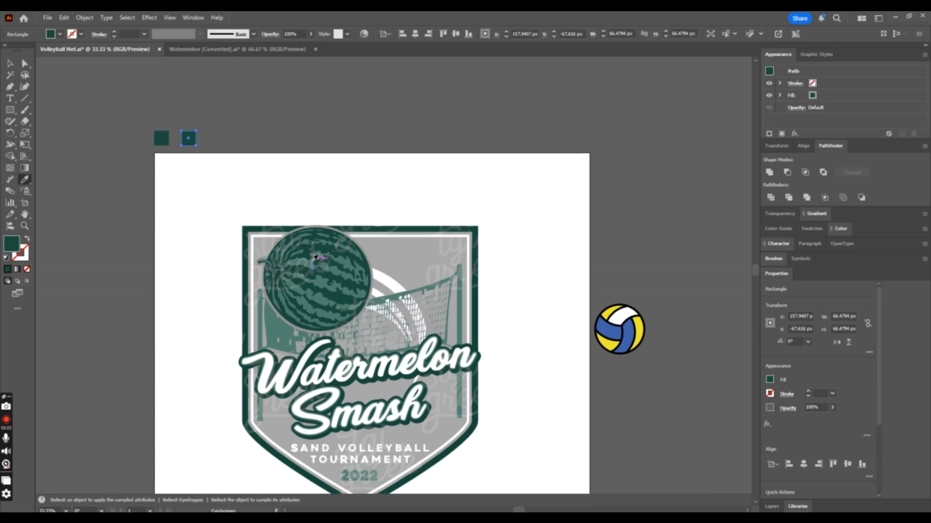
click(297, 256)
key(v)
click(225, 86)
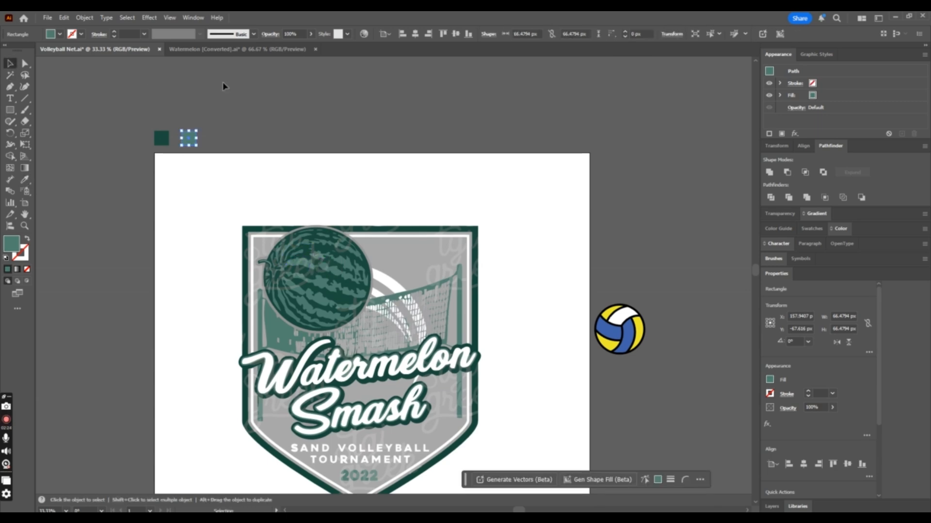
Duplicate the lighter green swatch beside itself and fill the copy with the white sampled from the badge's motion trail.
drag(196, 140, 216, 139)
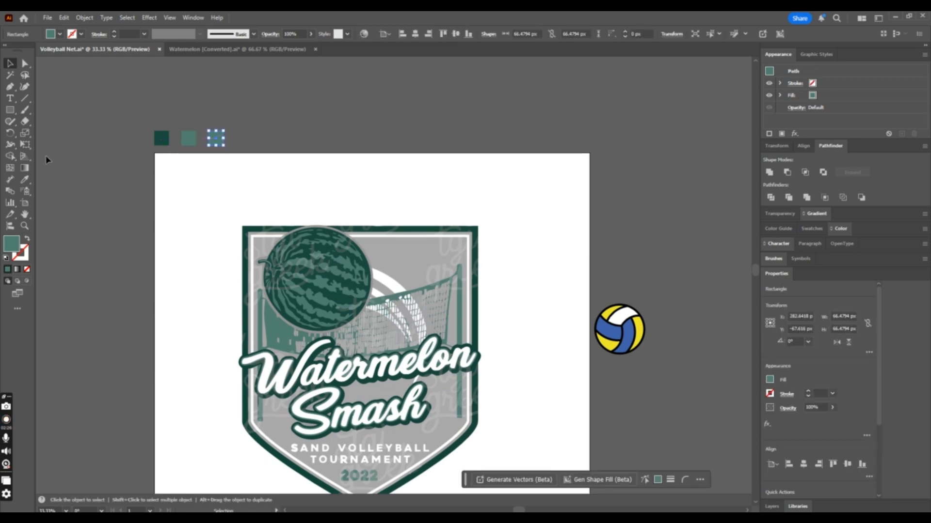
key(i)
click(383, 276)
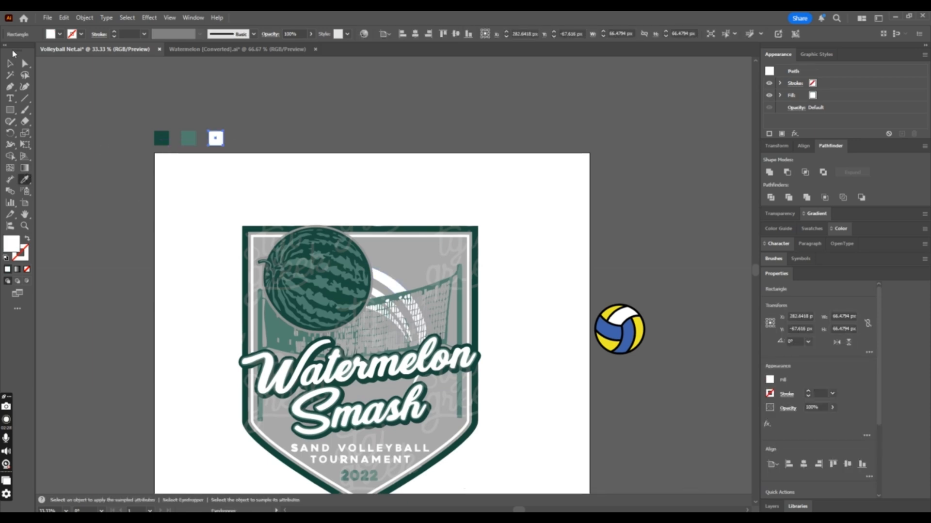
key(v)
click(313, 108)
Save the Volleyball Net document.
key(a)
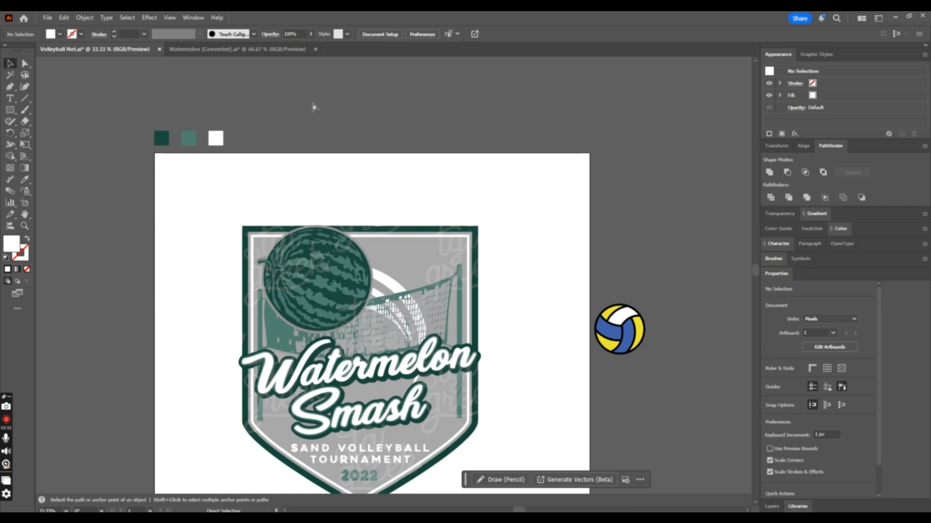
key(v)
key(ctrl+s)
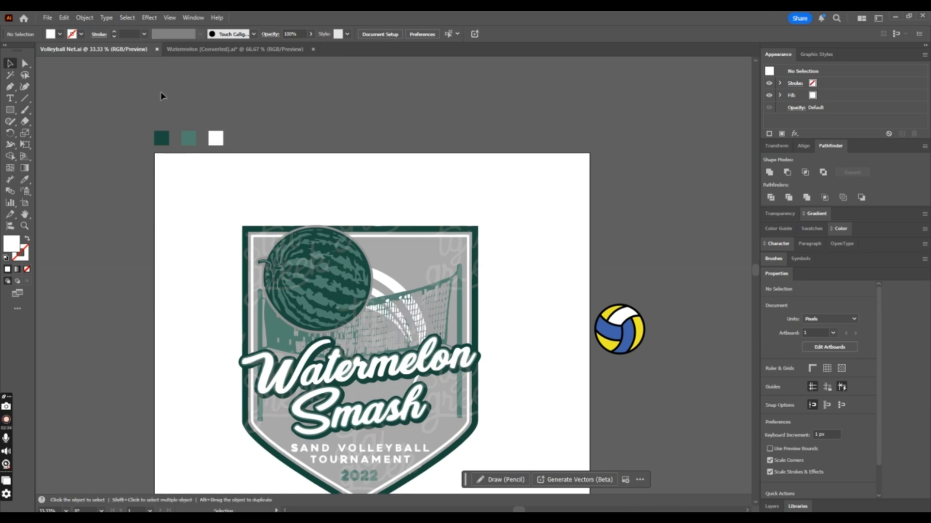
Duplicate the white swatch beside itself and fill the copy with the grey sampled from the badge's background.
alt+drag(215, 142, 246, 139)
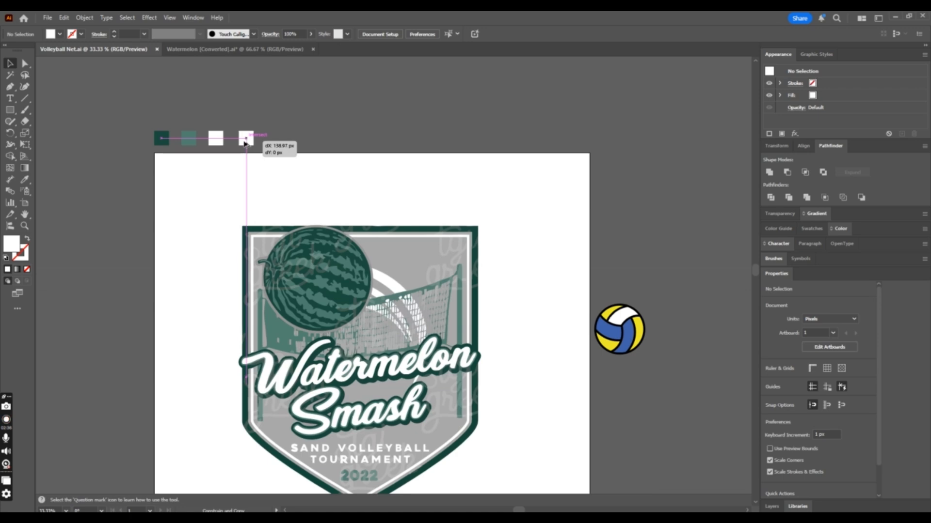
click(27, 180)
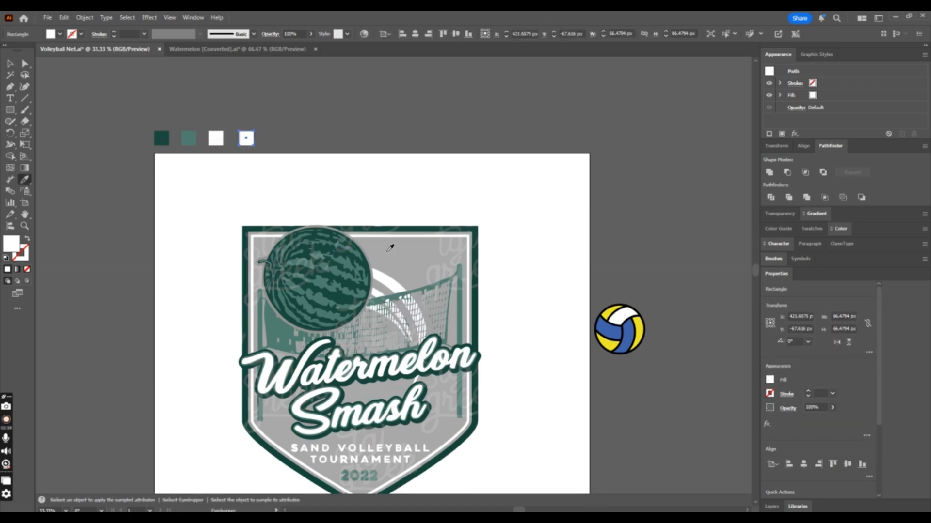
click(387, 250)
click(15, 62)
click(326, 88)
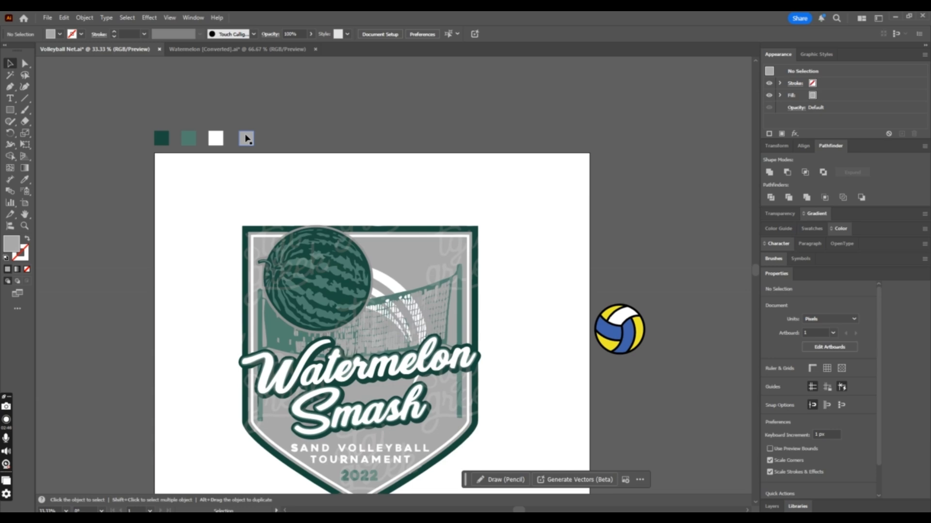
Set the Magic Wand's fill colour tolerance to 7.
drag(139, 145, 259, 133)
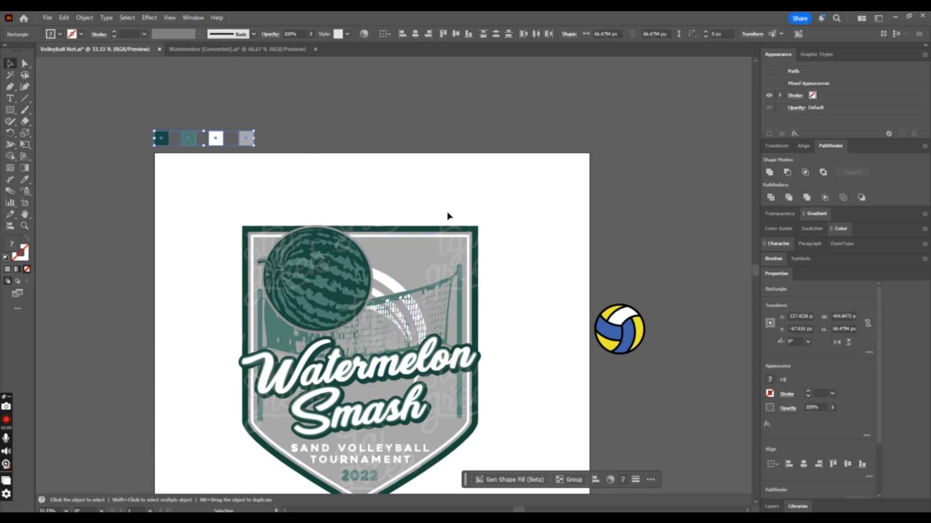
click(417, 160)
click(437, 275)
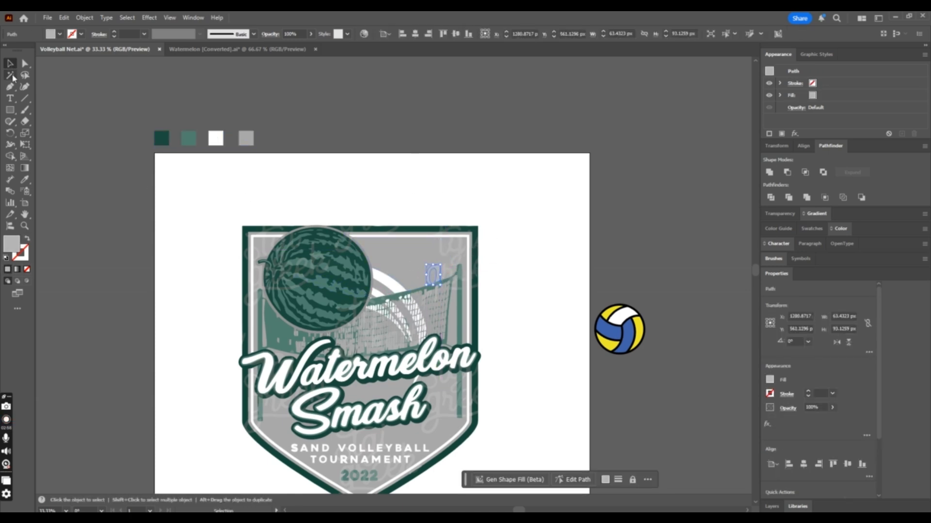
double_click(12, 76)
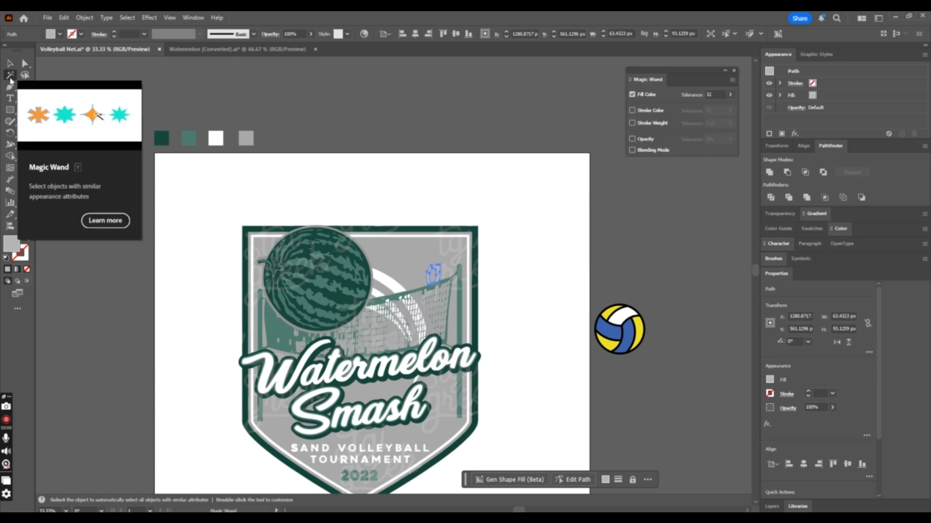
click(720, 92)
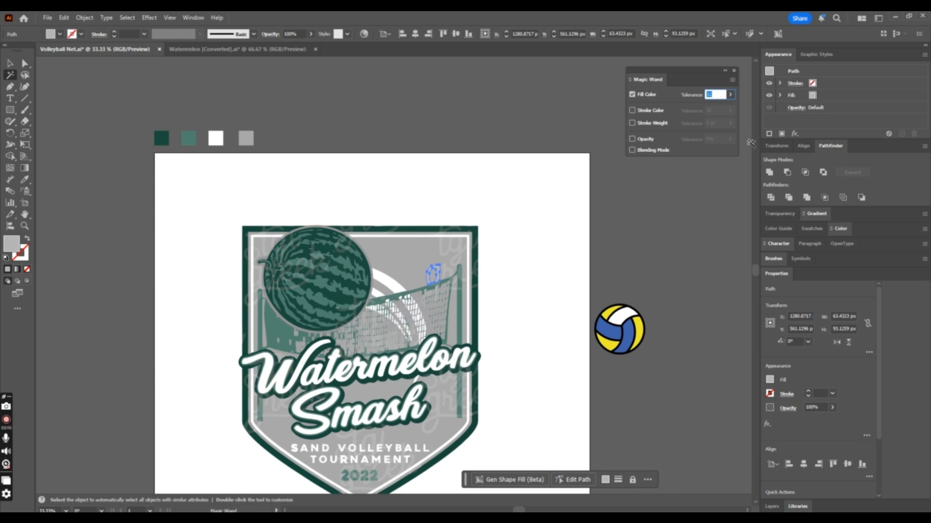
text(1)
key(Return)
Select all badge shapes matching the dark green swatch, excluding the swatch itself, and recolour them with the swatch's exact fill.
click(160, 139)
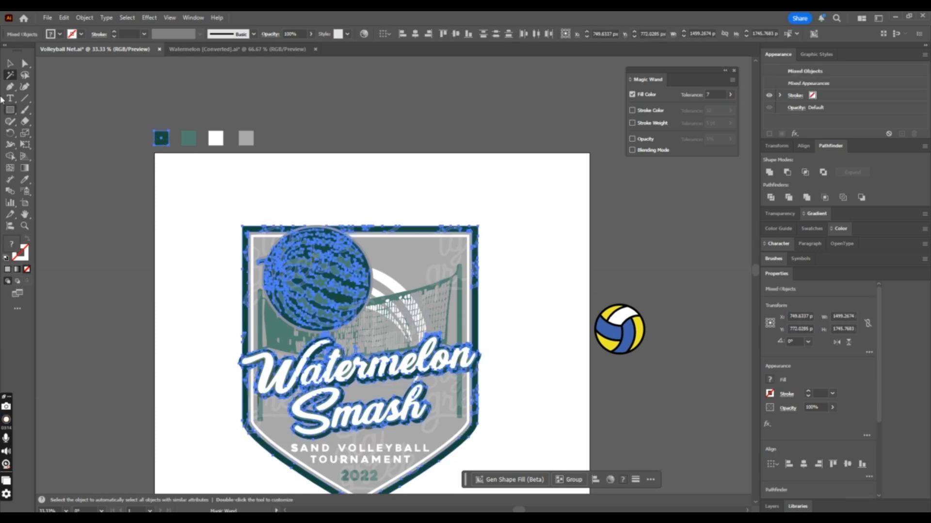
key(v)
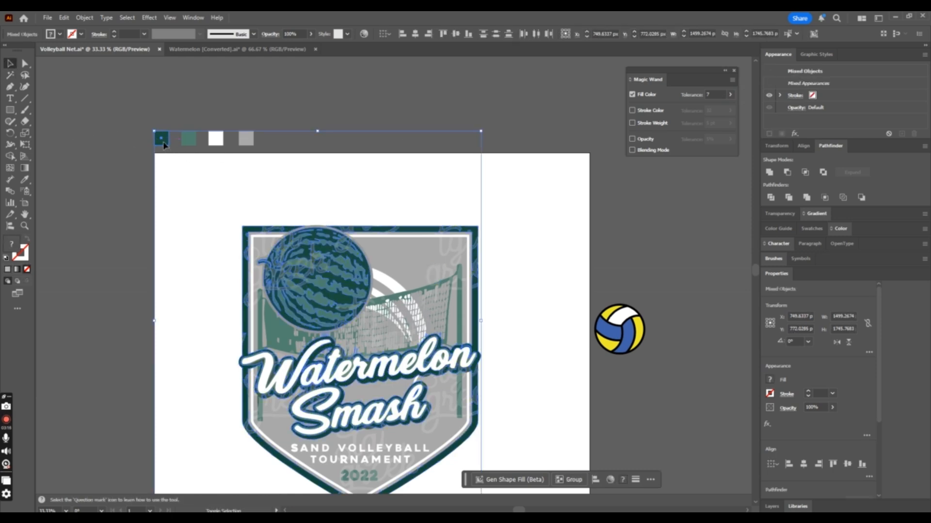
shift+click(163, 145)
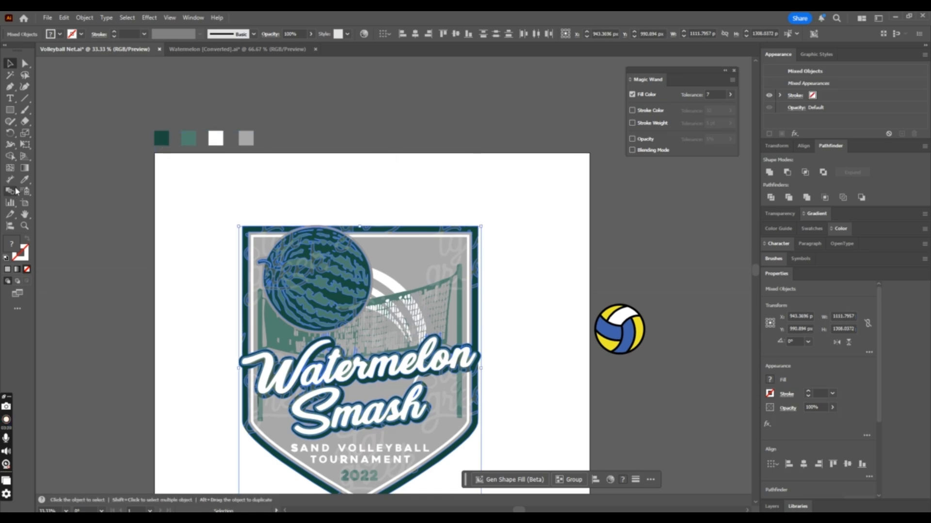
key(i)
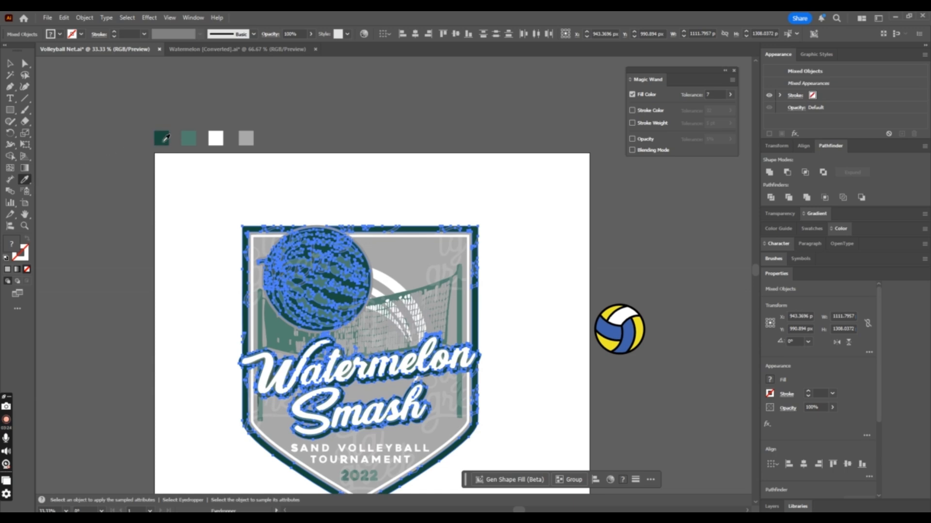
click(164, 141)
key(ctrl)
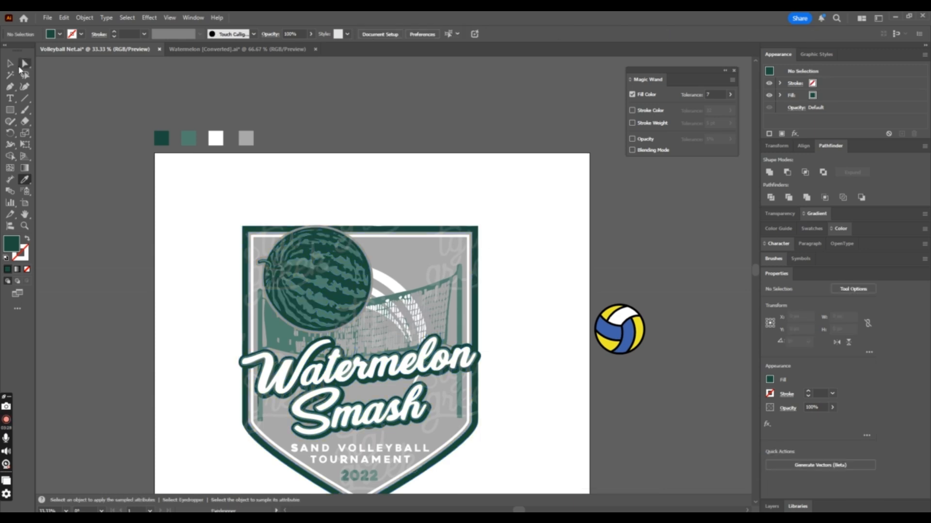
Select all badge shapes matching the lighter green swatch, without the swatch itself, and unify their fill with that swatch.
click(10, 75)
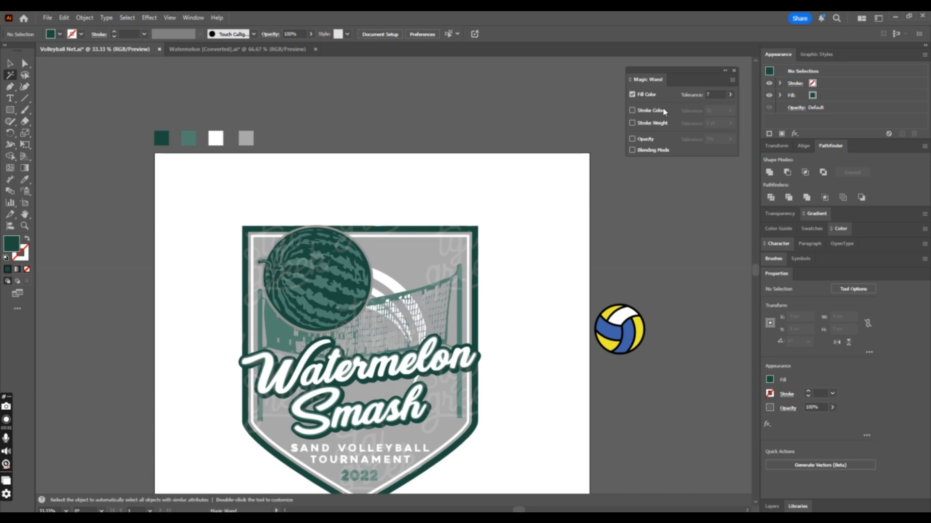
click(192, 139)
click(10, 63)
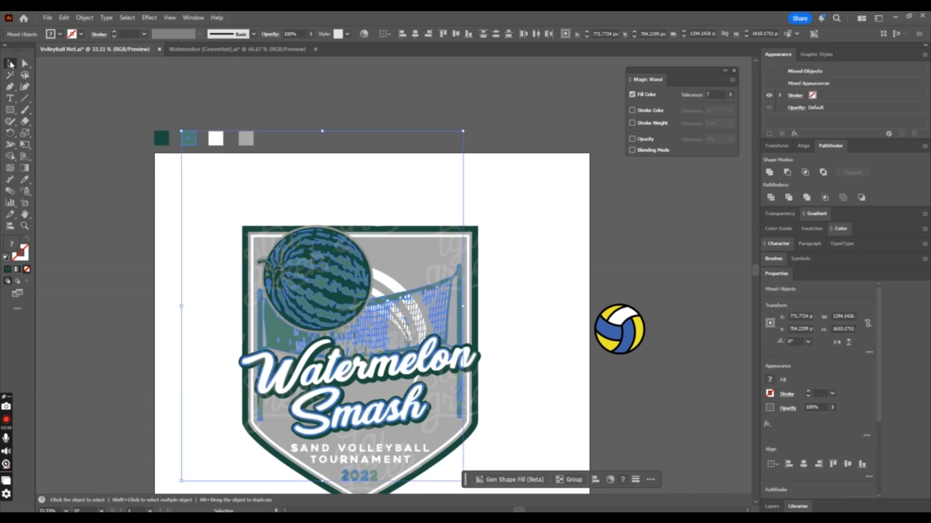
shift+click(193, 140)
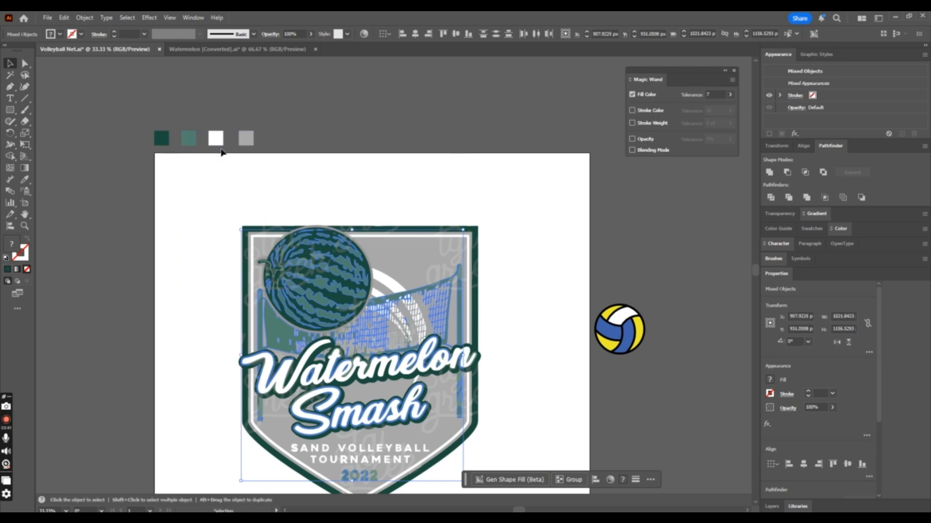
click(23, 180)
click(188, 138)
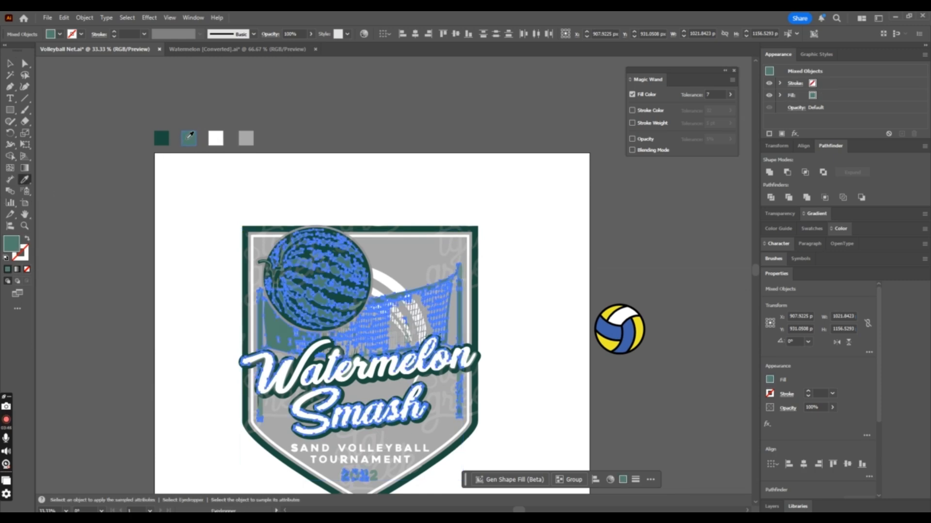
key(ctrl+shift+a)
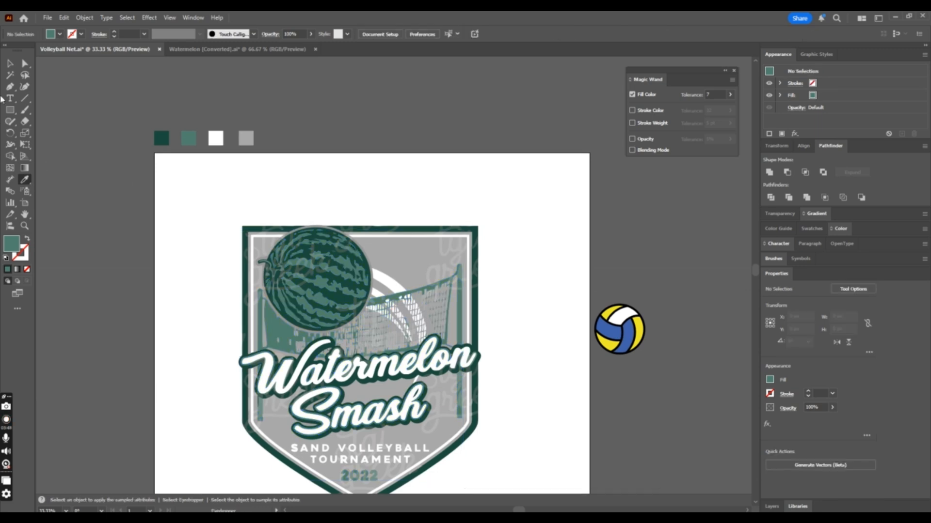
Select all badge shapes matching the white swatch, leaving out the swatch itself, and give them its exact white fill.
click(10, 76)
click(216, 140)
key(v)
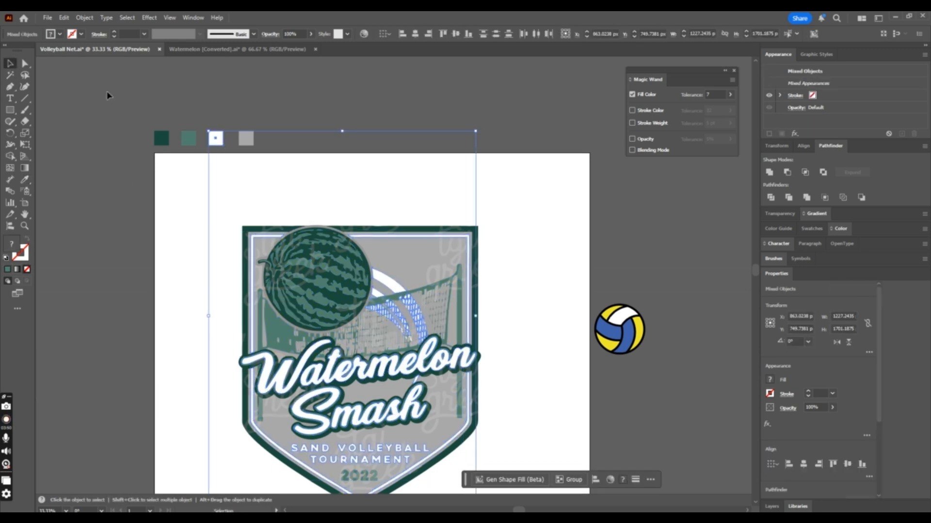
shift+click(217, 139)
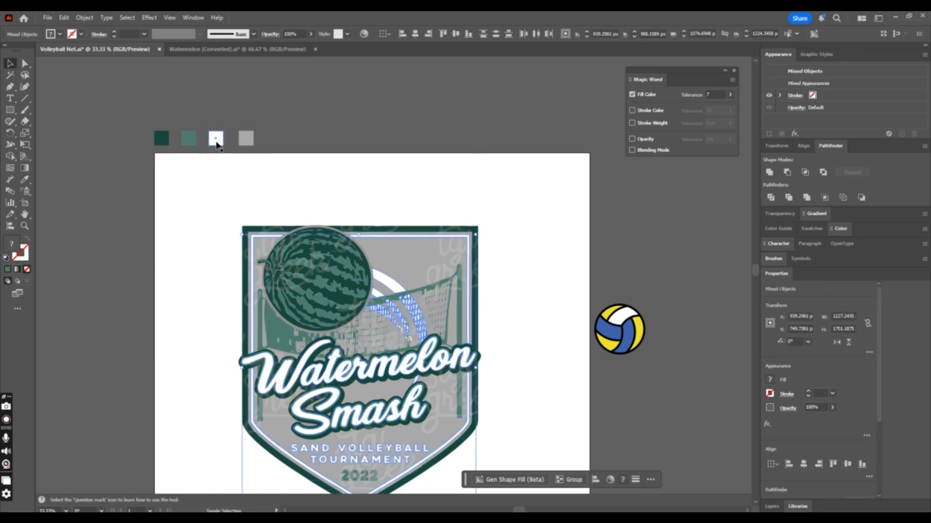
click(25, 180)
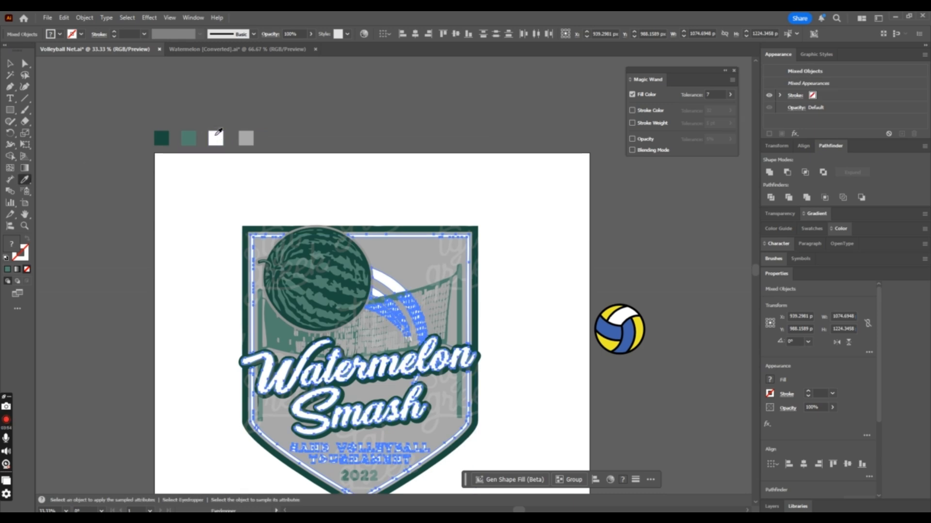
click(216, 135)
key(ctrl+shift+a)
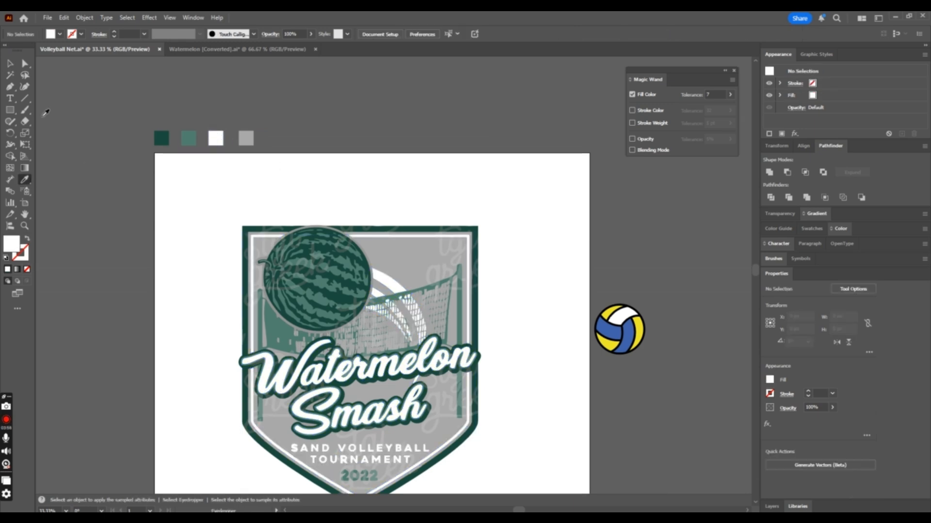
Select all badge shapes matching the grey swatch, leaving out the swatch itself, and give them its exact grey fill.
click(11, 75)
click(252, 142)
key(v)
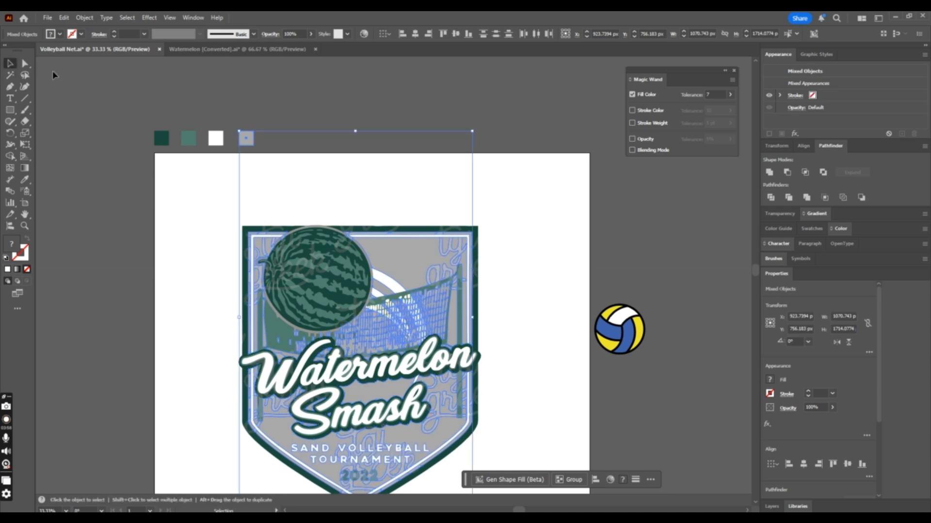
shift+click(242, 141)
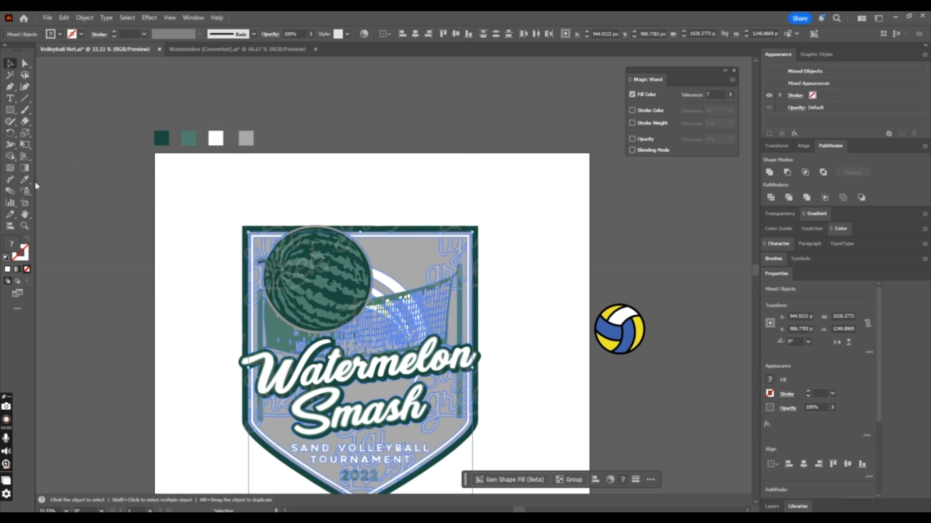
click(25, 180)
click(248, 136)
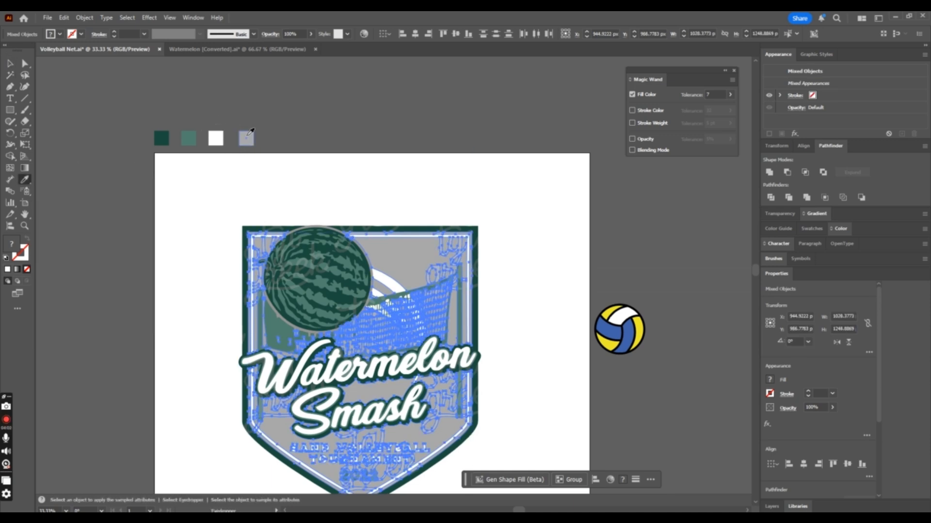
click(247, 136)
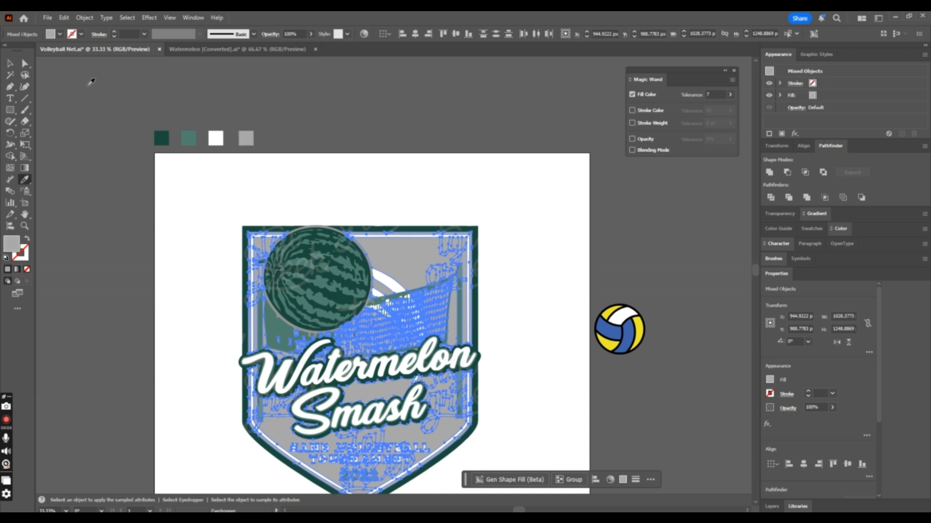
key(ctrl+shift+a)
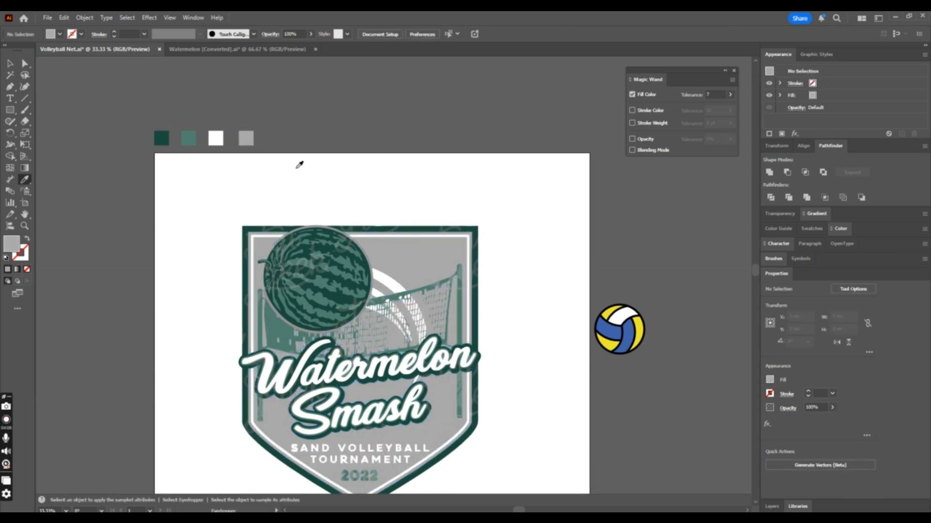
Raise the Magic Wand's fill colour tolerance to 14.
click(710, 94)
text(14)
key(Return)
Select the remaining shapes close to the lighter green at the wider tolerance, excluding the swatch, and fill them with the lighter green swatch's colour.
click(9, 75)
click(167, 136)
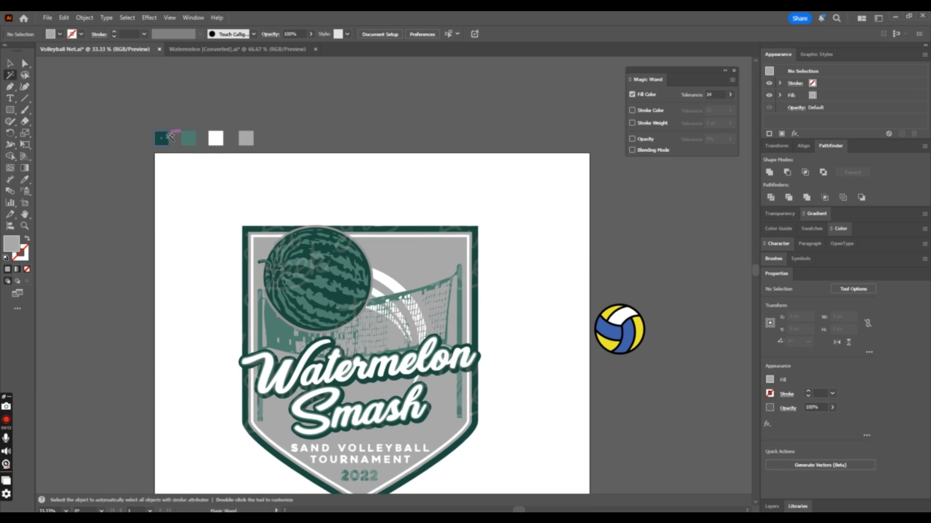
click(189, 139)
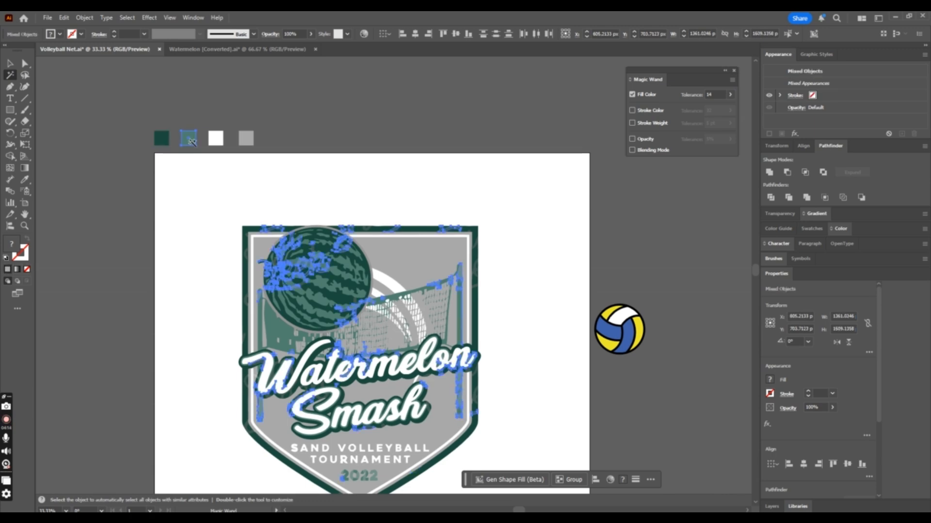
click(10, 64)
shift+click(190, 142)
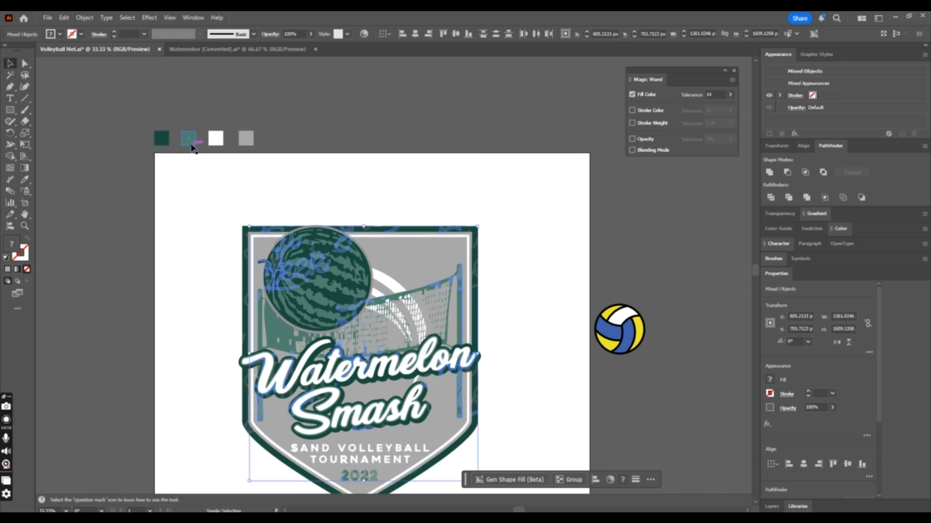
click(24, 179)
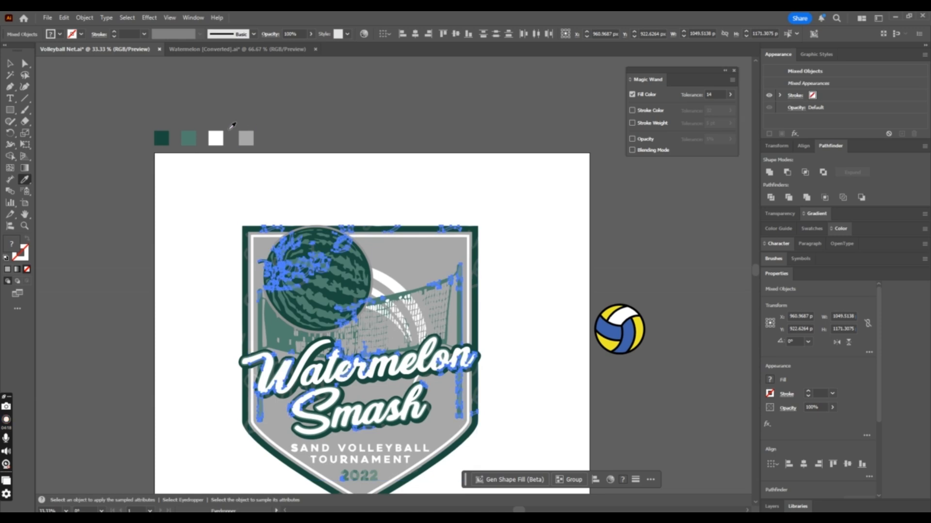
click(189, 139)
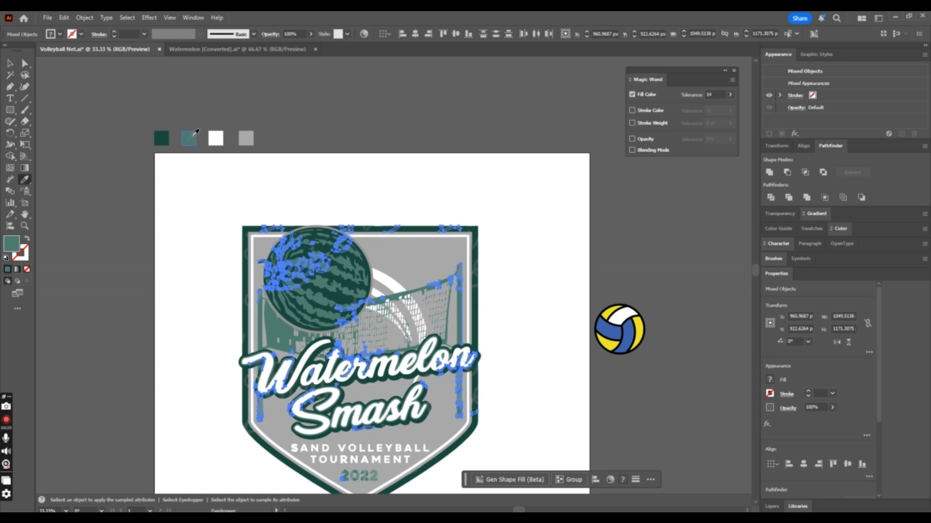
key(ctrl+shift+a)
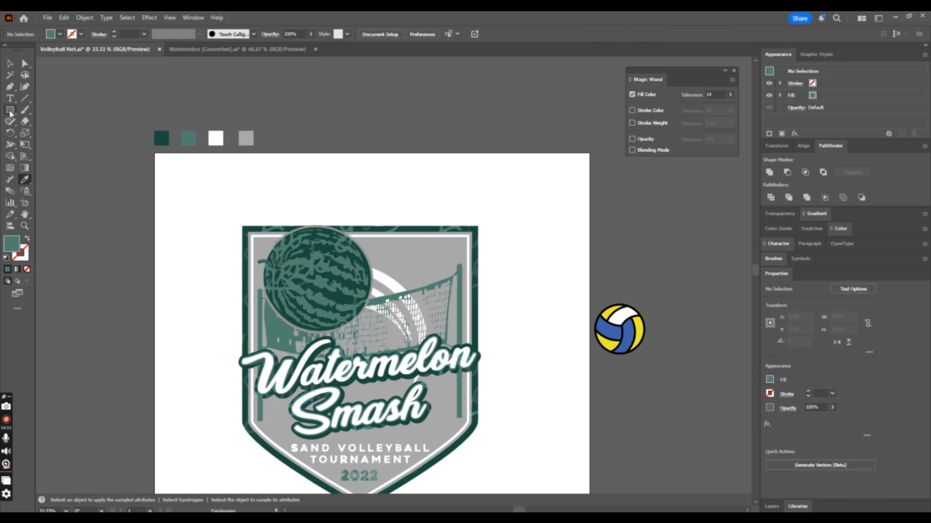
Select the remaining near-white pieces of the motion trail, excluding the swatch, and fill them with the white swatch's colour.
click(10, 75)
click(215, 138)
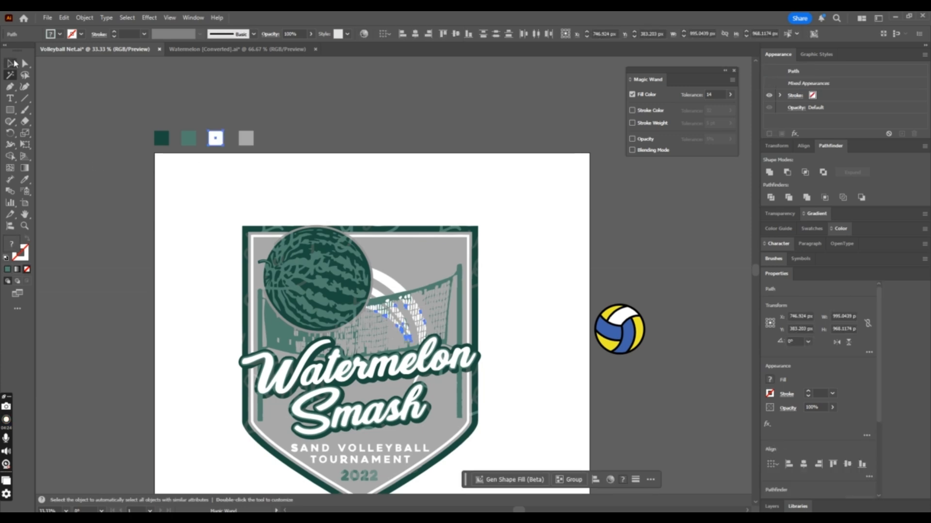
click(14, 64)
shift+click(220, 141)
click(25, 180)
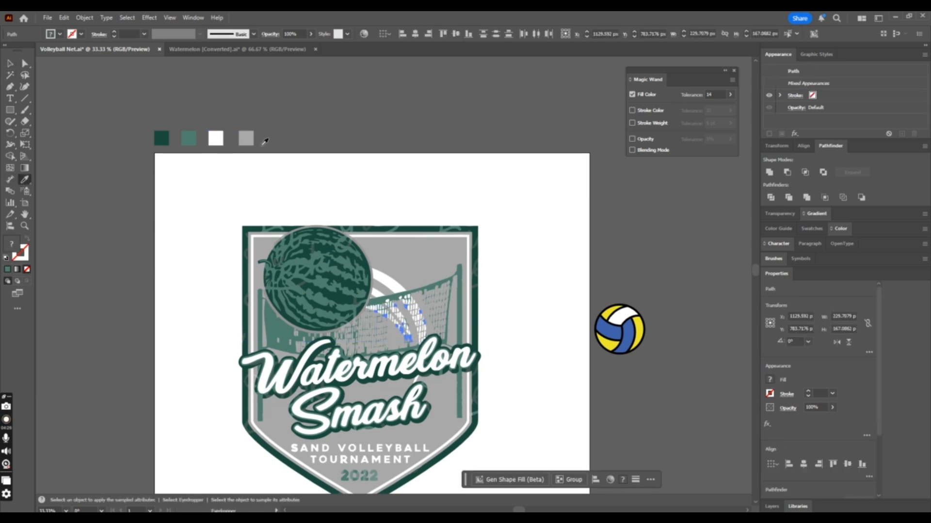
click(221, 136)
key(v)
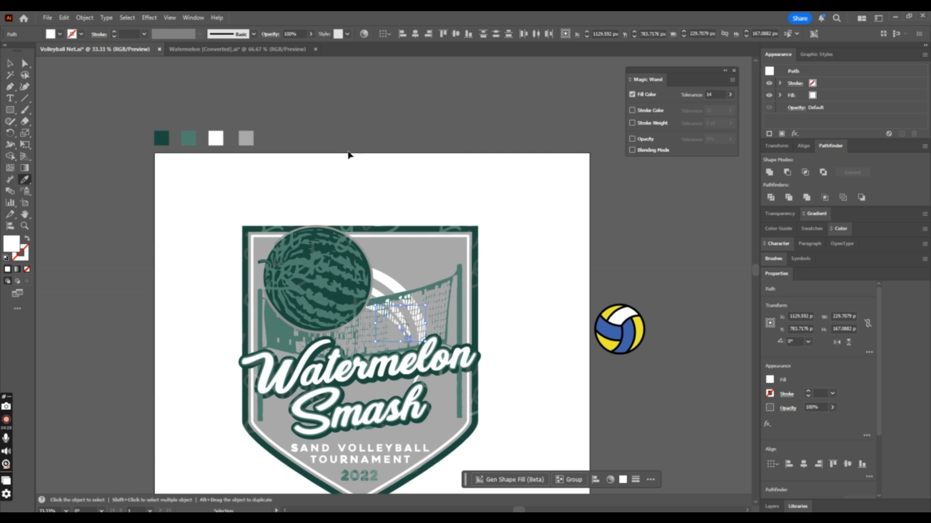
Select the remaining badge shapes close to the grey at tolerance 14, excluding the swatch, and fill them with the grey swatch's colour.
ctrl+click(348, 155)
click(9, 75)
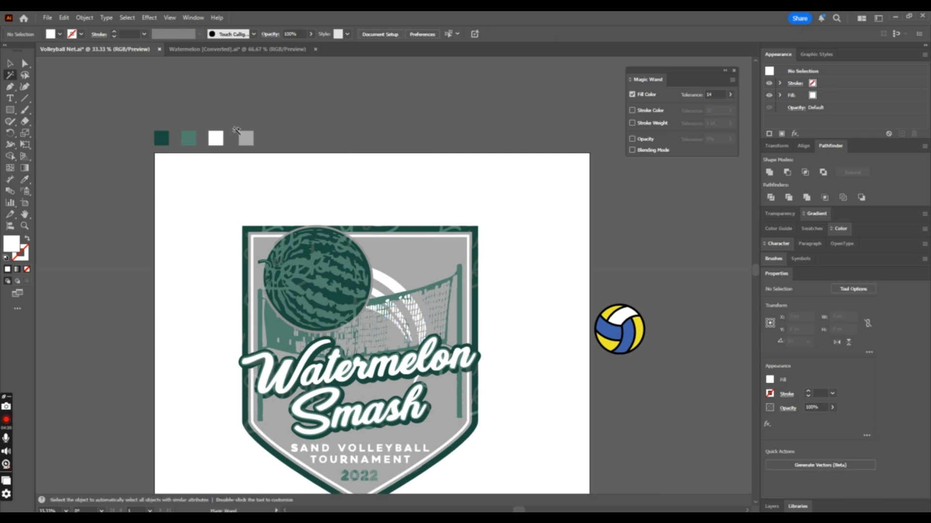
click(246, 139)
click(10, 63)
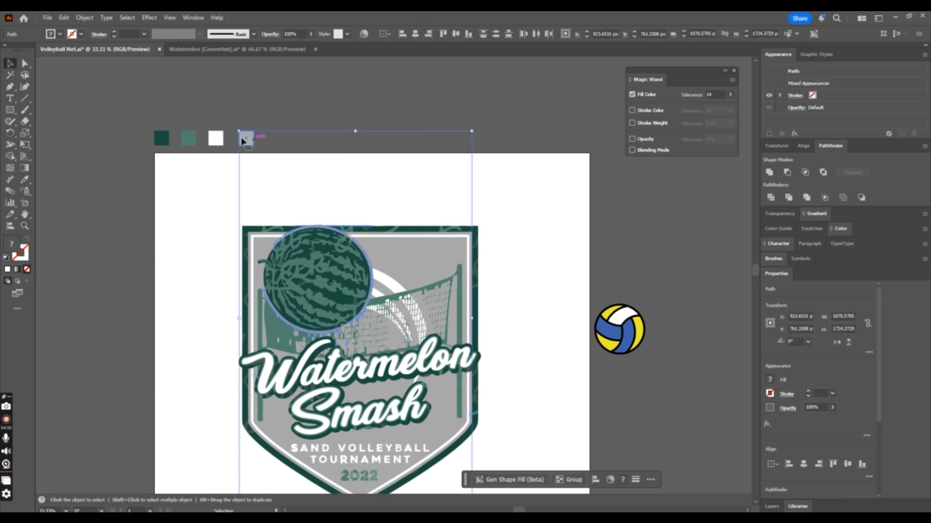
shift+click(245, 139)
click(24, 180)
click(244, 138)
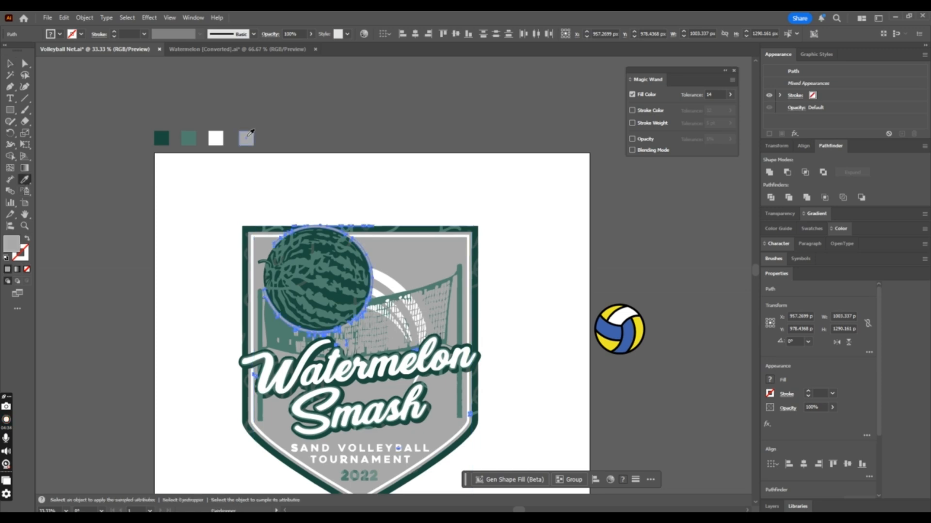
ctrl+click(372, 173)
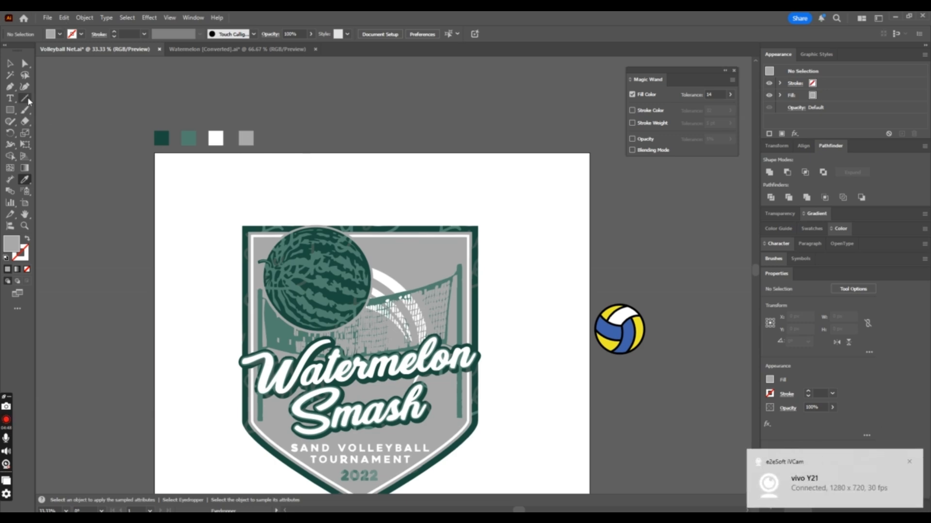
Raise the Magic Wand's fill colour tolerance to 21 and give the badge shapes near the dark green the swatch's exact fill.
click(719, 95)
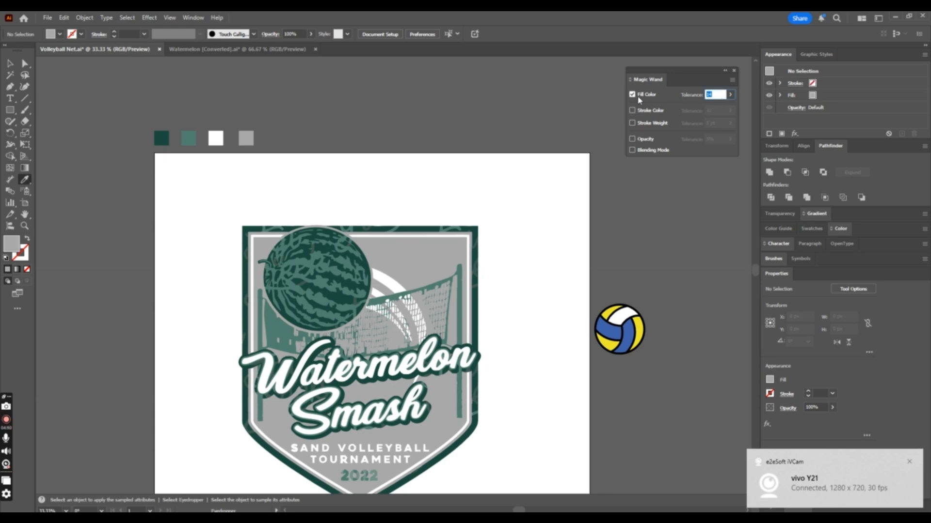
text(21)
key(Return)
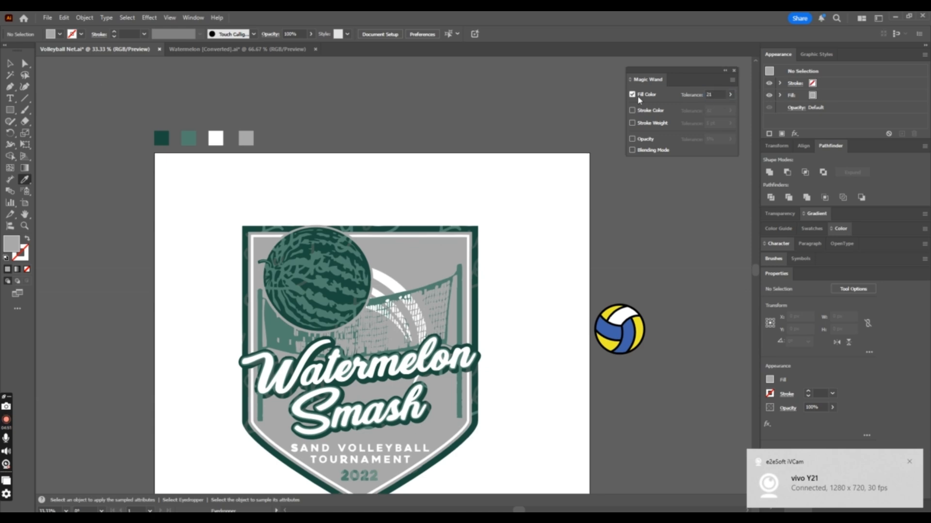
click(9, 74)
click(162, 138)
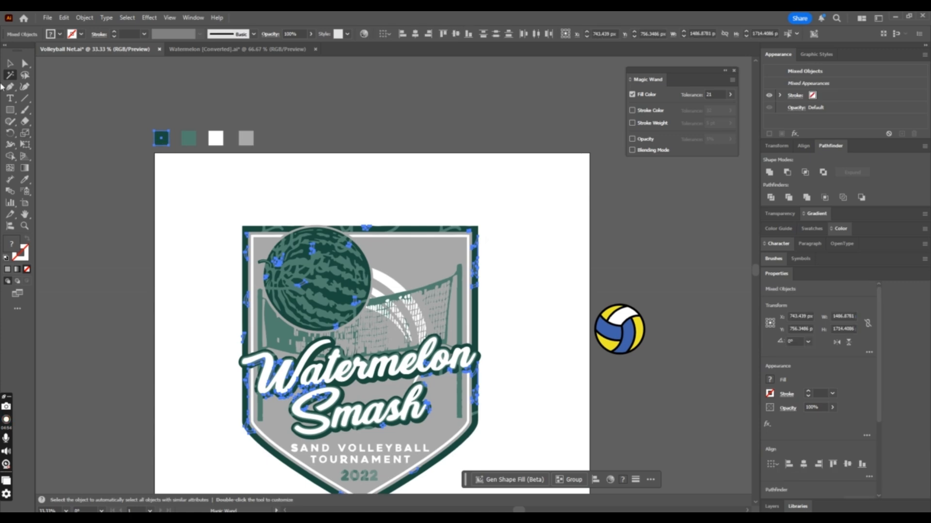
click(25, 180)
click(166, 138)
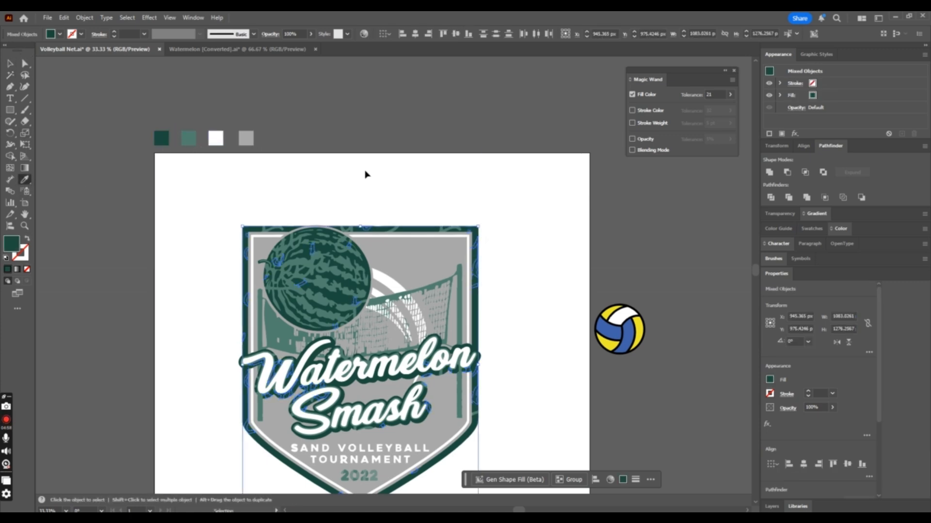
ctrl+click(366, 174)
Select the shapes near the lighter green at tolerance 21, excluding the swatch, and fill them with the lighter green swatch's colour.
click(12, 76)
click(188, 138)
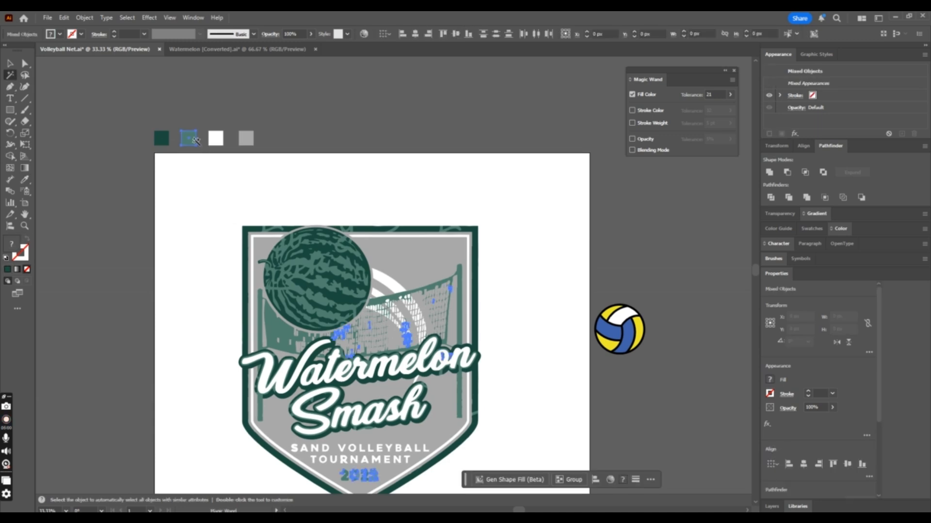
click(11, 63)
shift+click(191, 138)
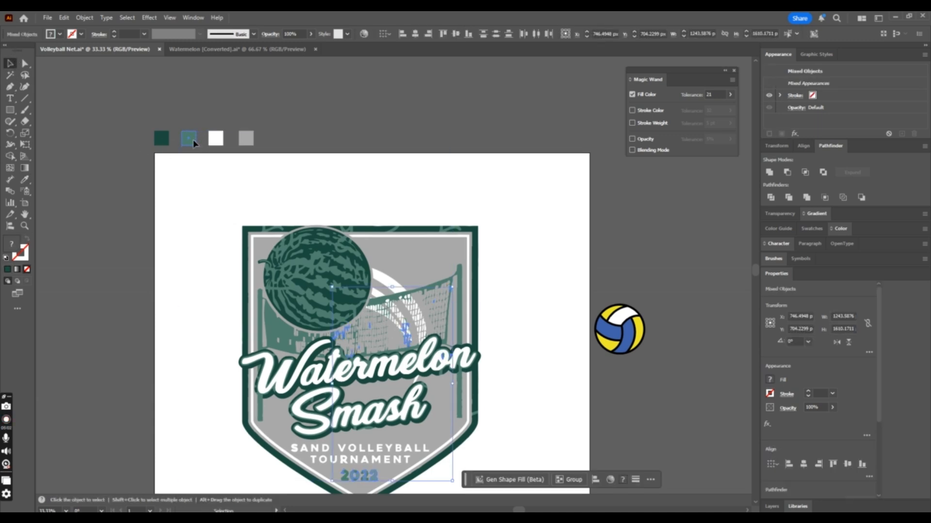
click(26, 180)
click(190, 137)
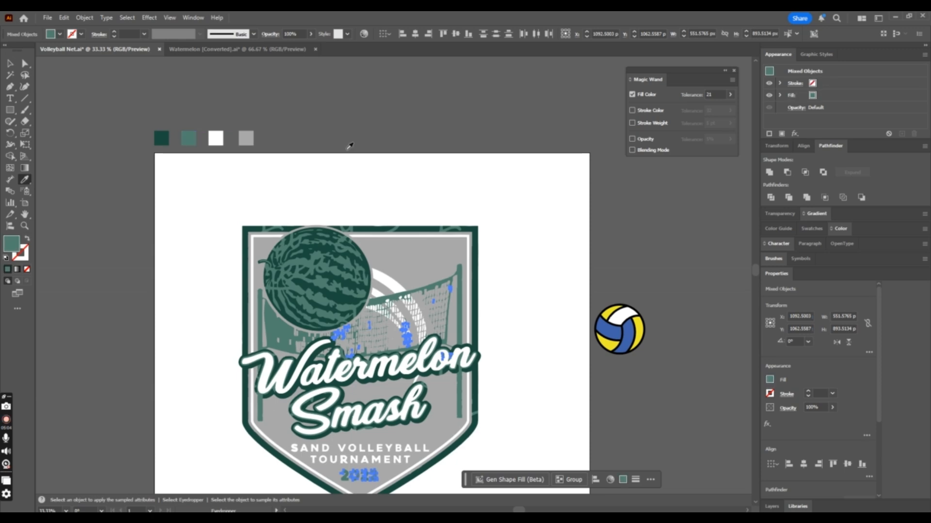
ctrl+click(390, 160)
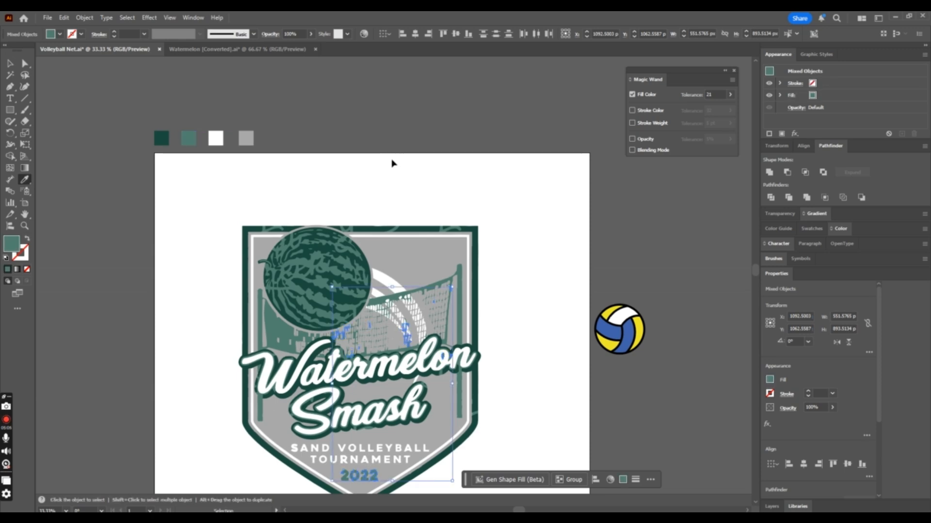
Select the off-white piece matched at tolerance 21, excluding the swatch, and fill it with the white swatch's colour.
click(10, 75)
click(216, 138)
click(10, 63)
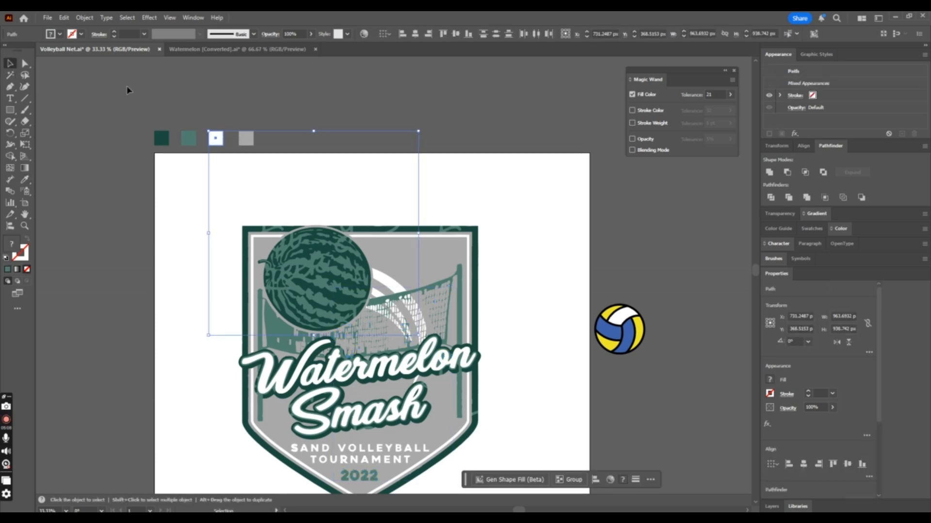
click(221, 138)
click(25, 179)
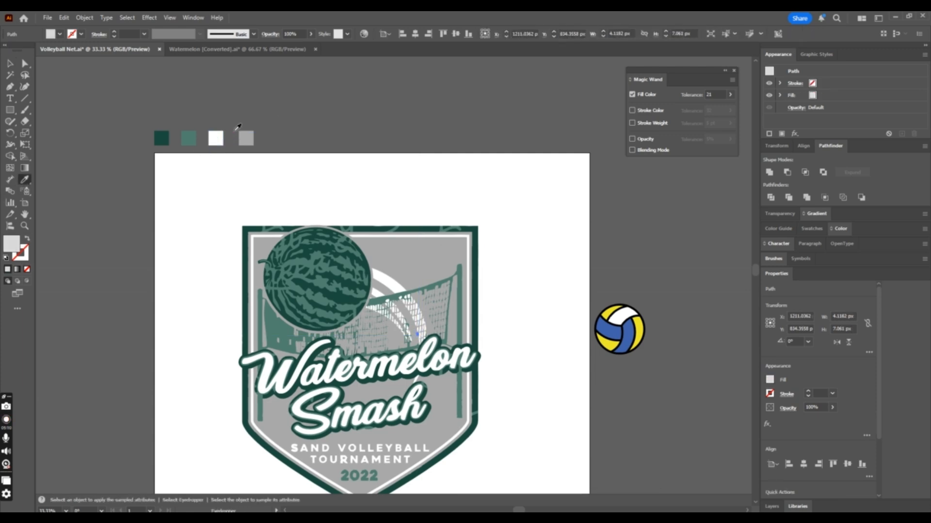
click(216, 138)
ctrl+click(374, 136)
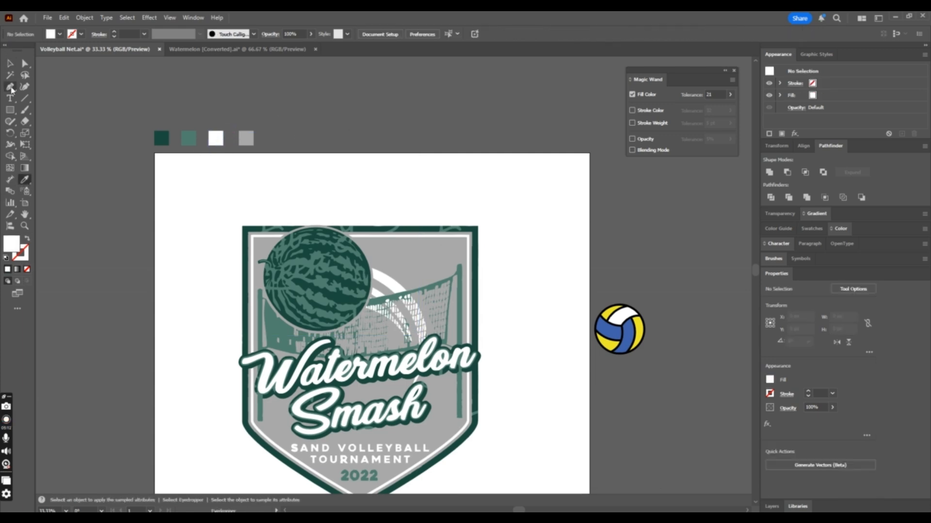
Select the off-grey piece matched at tolerance 21, excluding the swatch, and fill it with the grey swatch's colour.
click(10, 75)
click(244, 137)
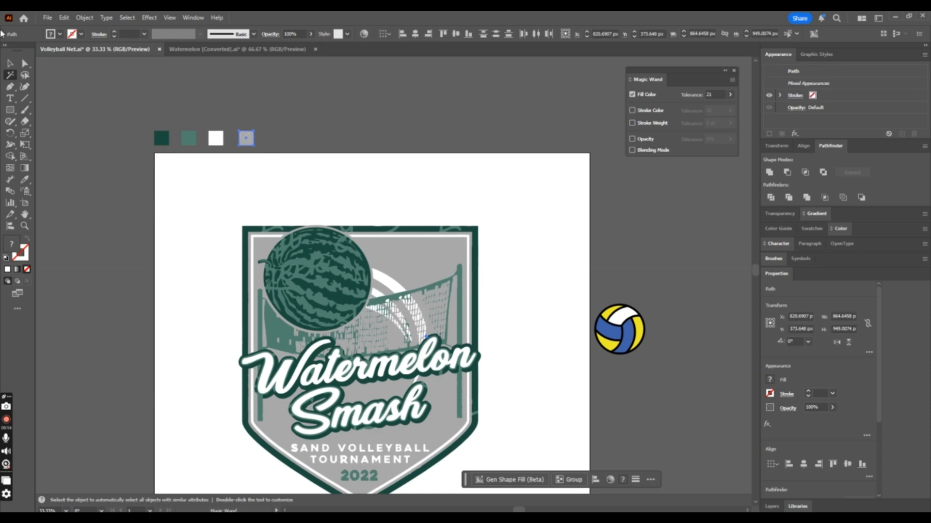
key(v)
shift+click(246, 135)
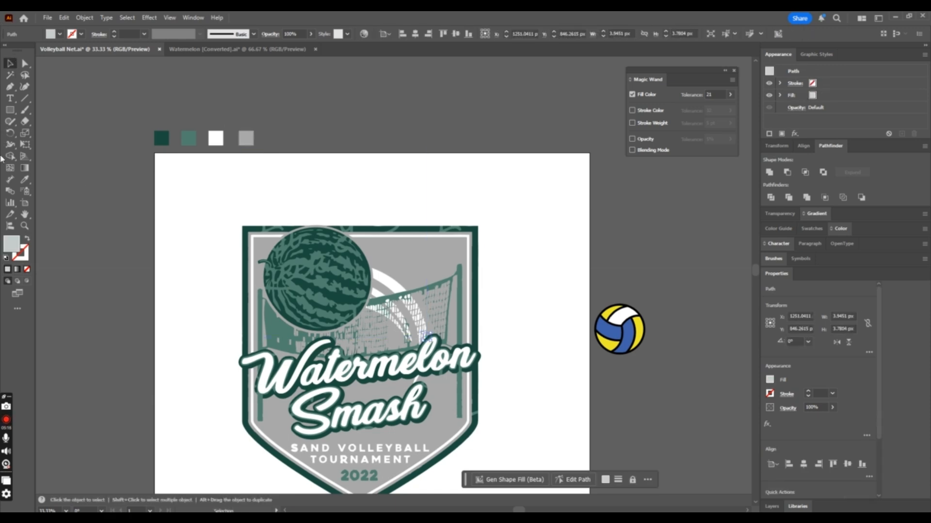
click(25, 180)
click(251, 142)
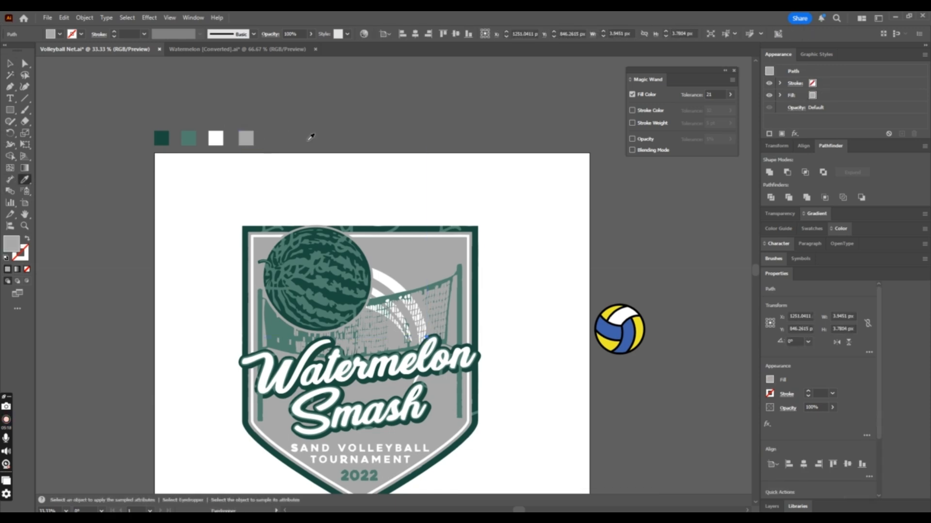
key(v)
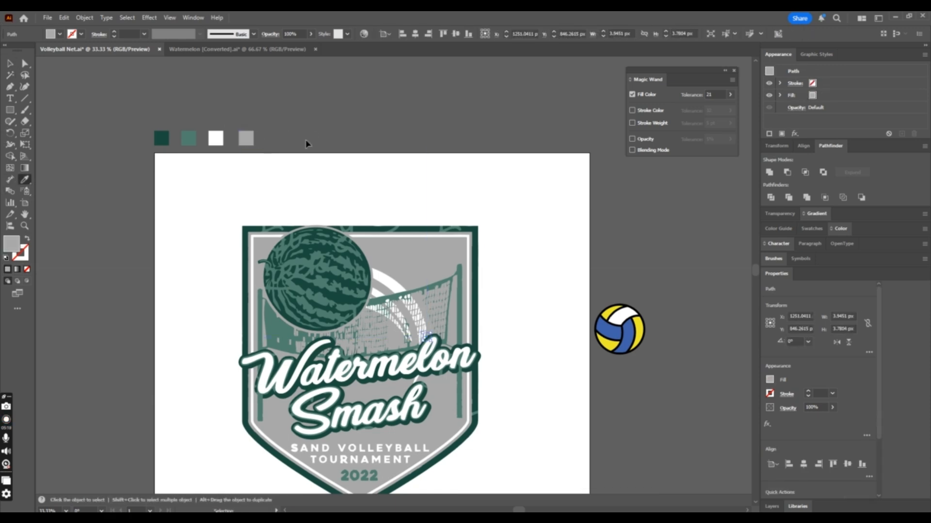
click(555, 311)
key(i)
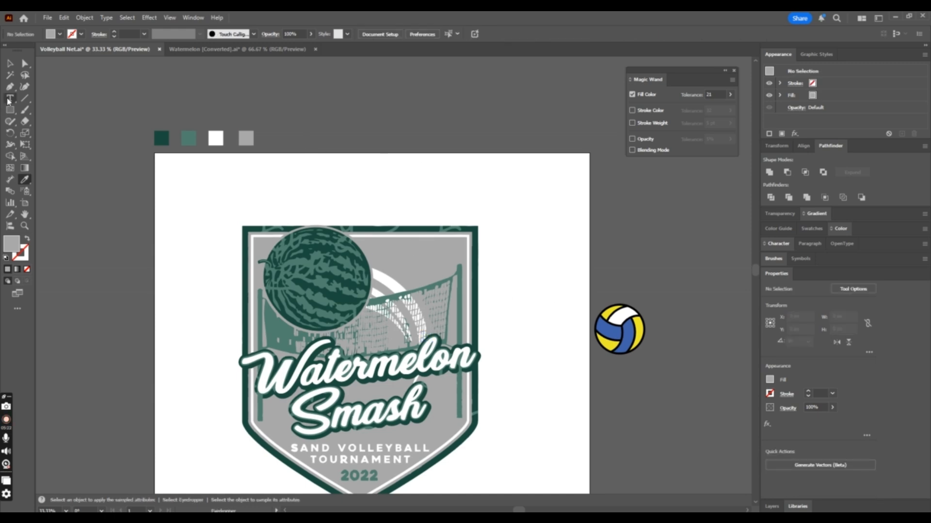
Raise the Magic Wand's fill colour tolerance to 28 and check the swatch colours for unmerged badge shapes.
click(10, 75)
click(717, 93)
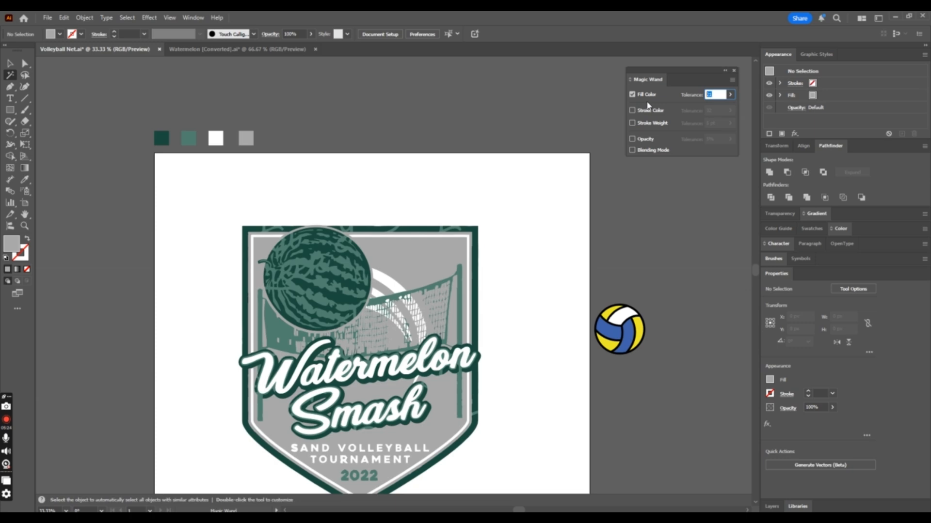
text(28)
key(Return)
click(161, 137)
click(209, 142)
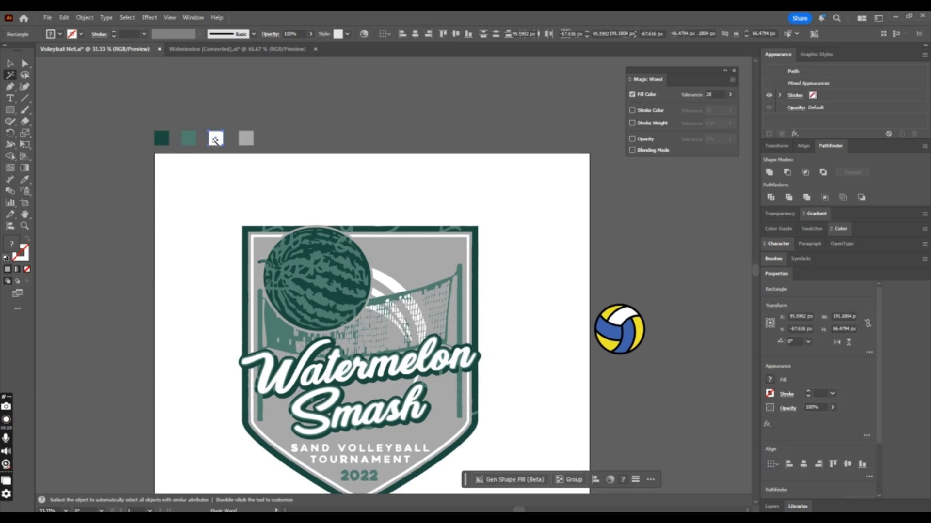
click(245, 138)
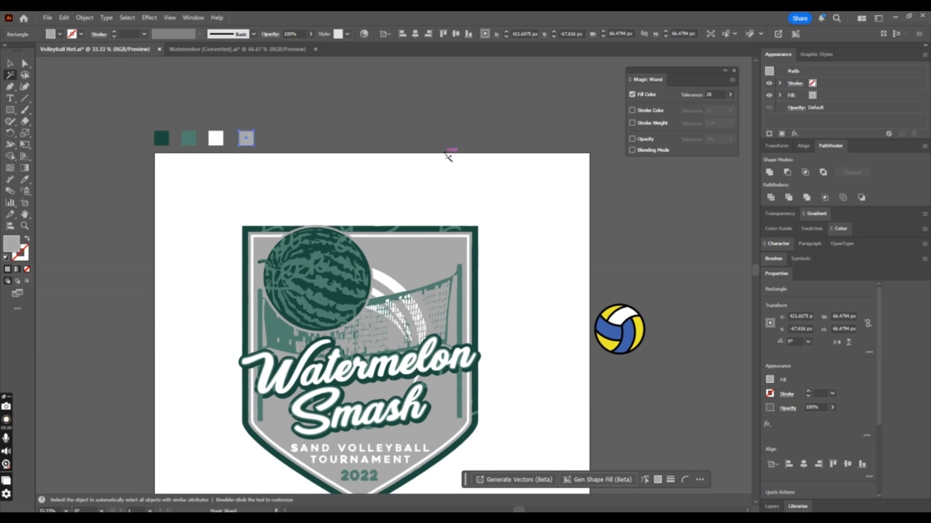
Raise the Magic Wand's fill colour tolerance to 35 and check the dark green and grey swatches for unmerged shapes.
click(713, 94)
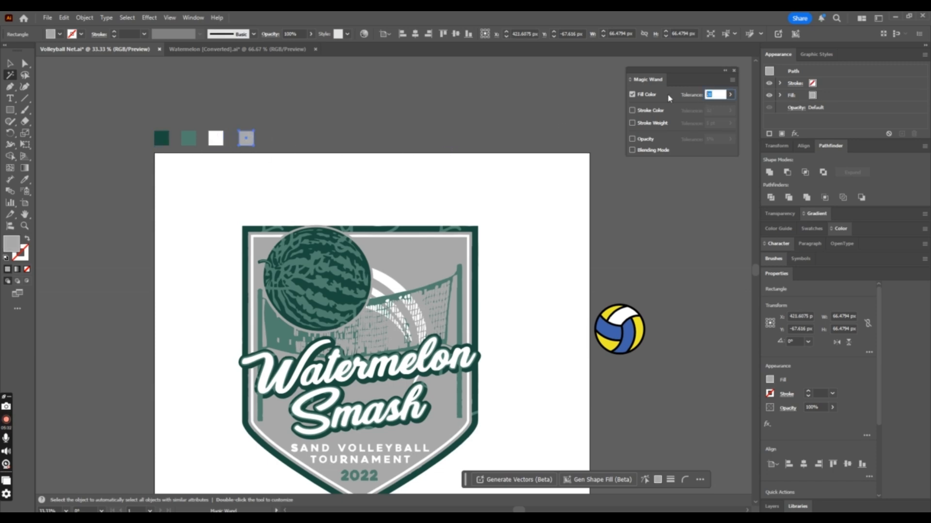
text(35)
key(Return)
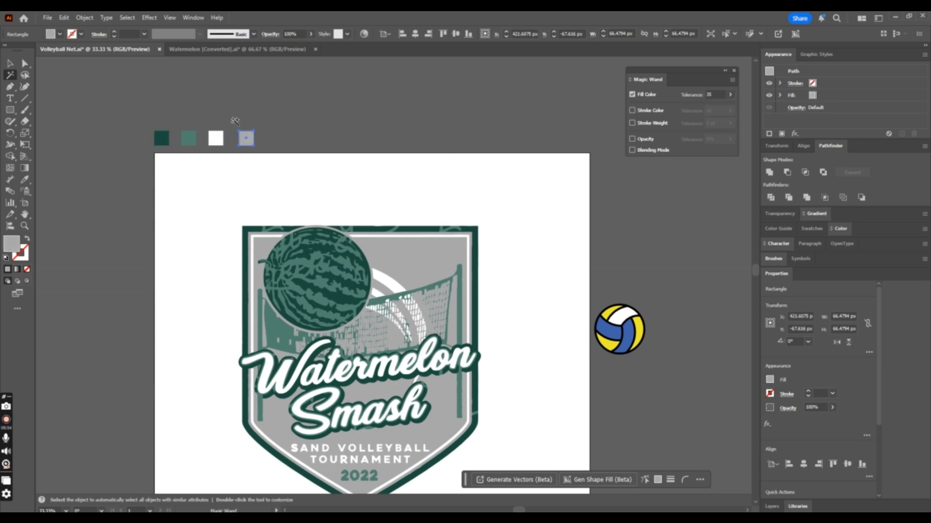
click(162, 139)
click(247, 139)
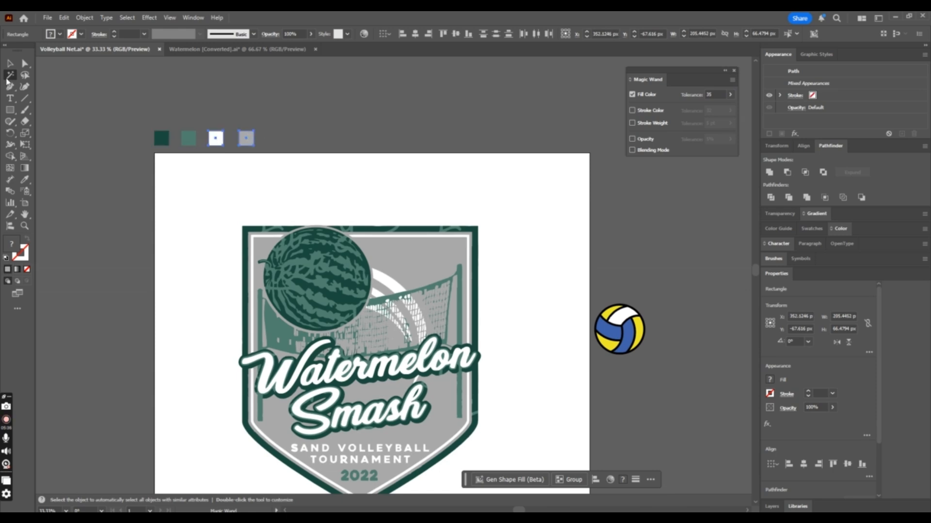
click(9, 63)
Examine the whole recoloured badge up close, including the net and lettering, for leftover watermark traces and off-shade pieces.
scroll(389, 135, down, 2)
click(189, 197)
scroll(212, 182, down, 2)
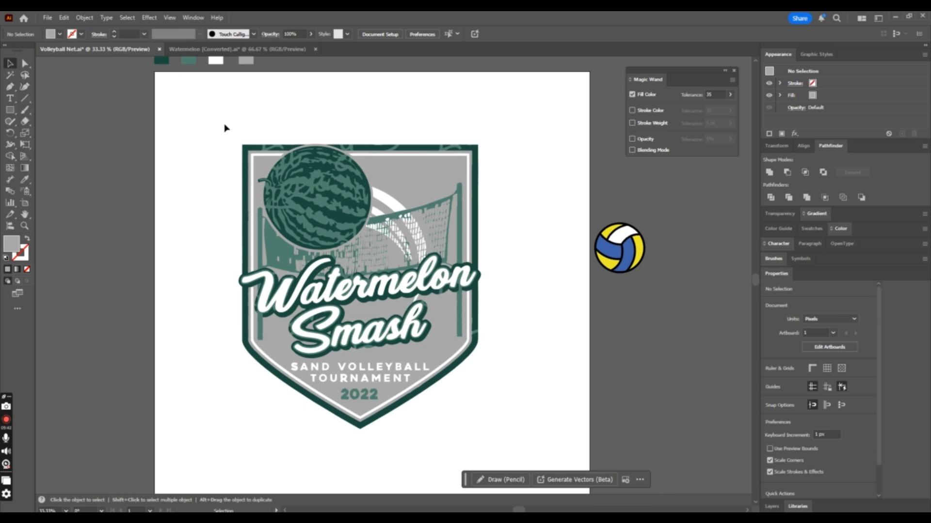
drag(224, 128, 517, 457)
drag(205, 115, 513, 451)
drag(220, 108, 537, 447)
drag(204, 128, 544, 390)
scroll(447, 260, up, 2)
scroll(444, 260, down, 3)
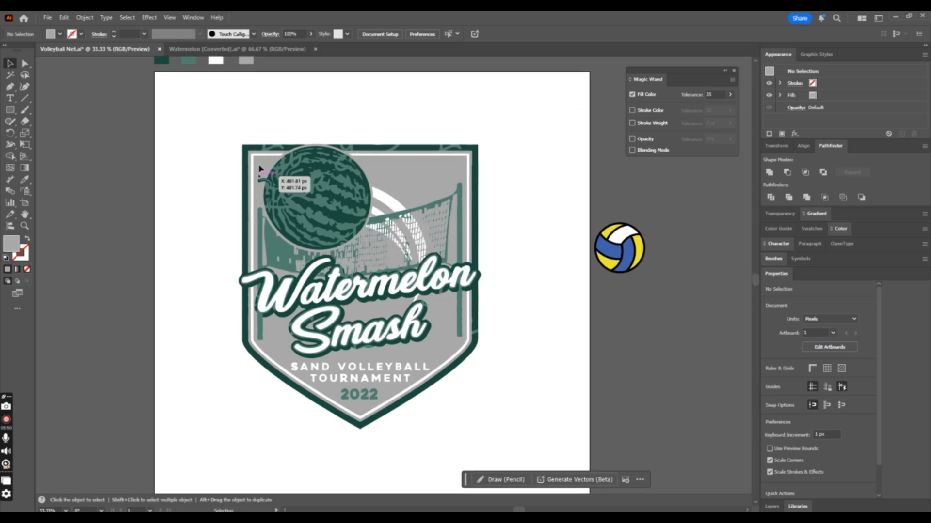
scroll(499, 225, up, 5)
key(ctrl+equal)
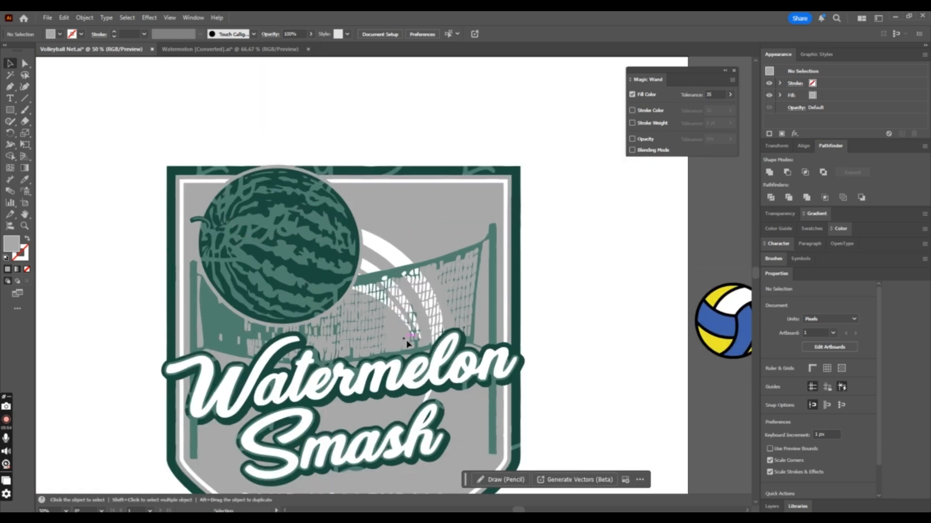
scroll(521, 391, down, 3)
scroll(524, 339, up, 2)
key(ctrl+minus)
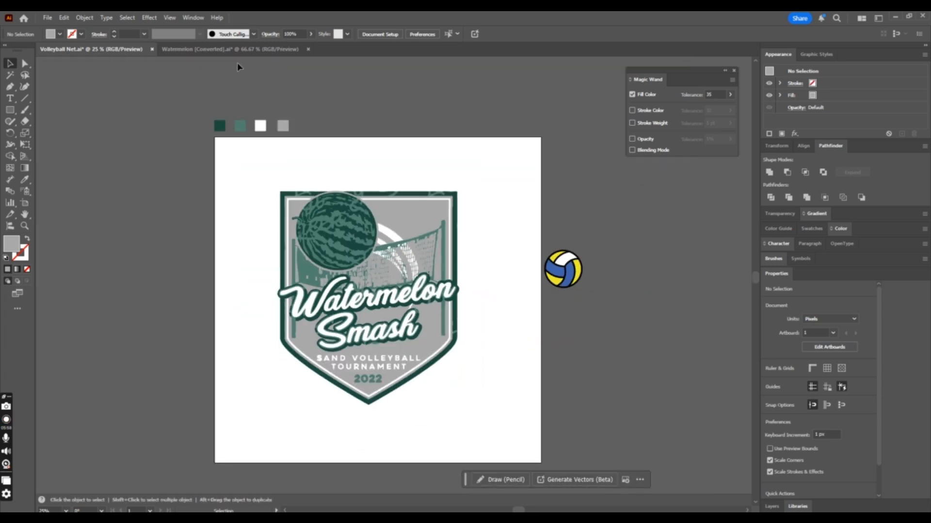
Compare the badge with the watermarked original in the Watermelon [Converted] document, clearing its selection, and return to the Volleyball Net document.
click(237, 49)
scroll(485, 194, down, 1)
key(ctrl+plus)
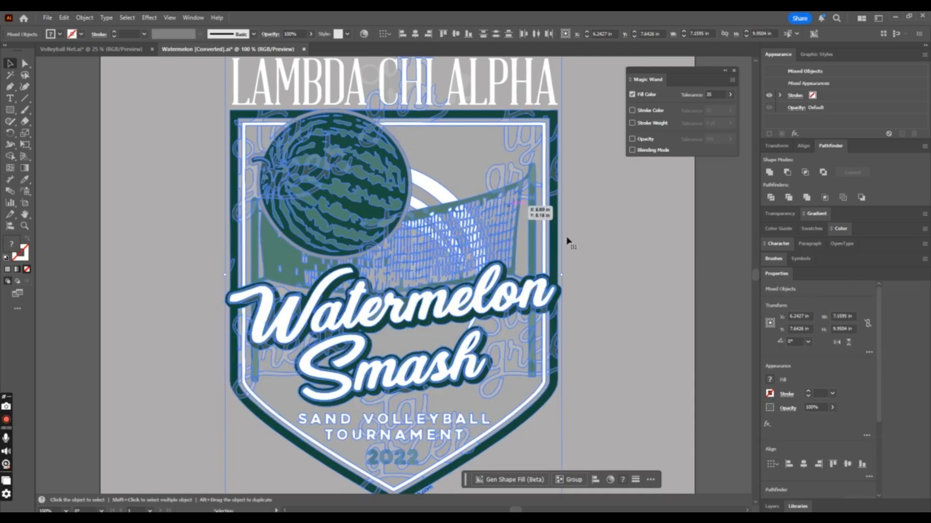
click(715, 295)
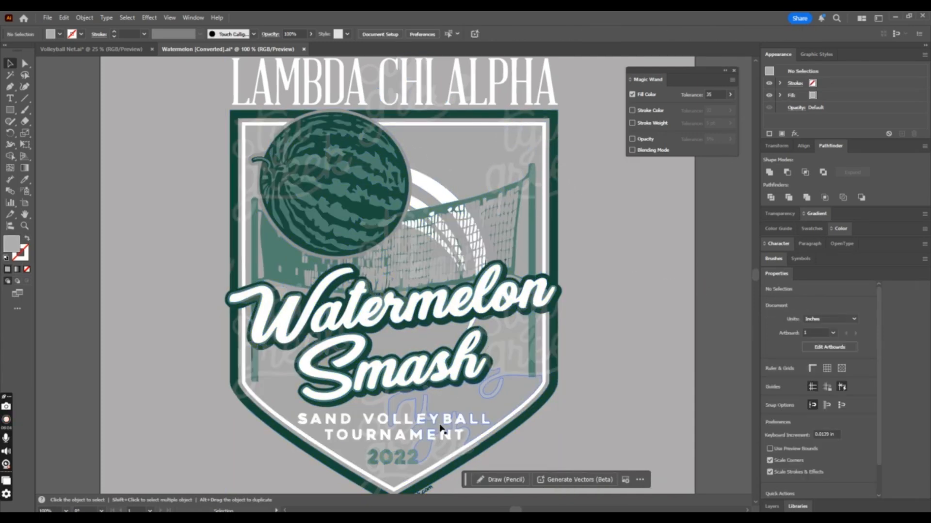
key(ctrl+Tab)
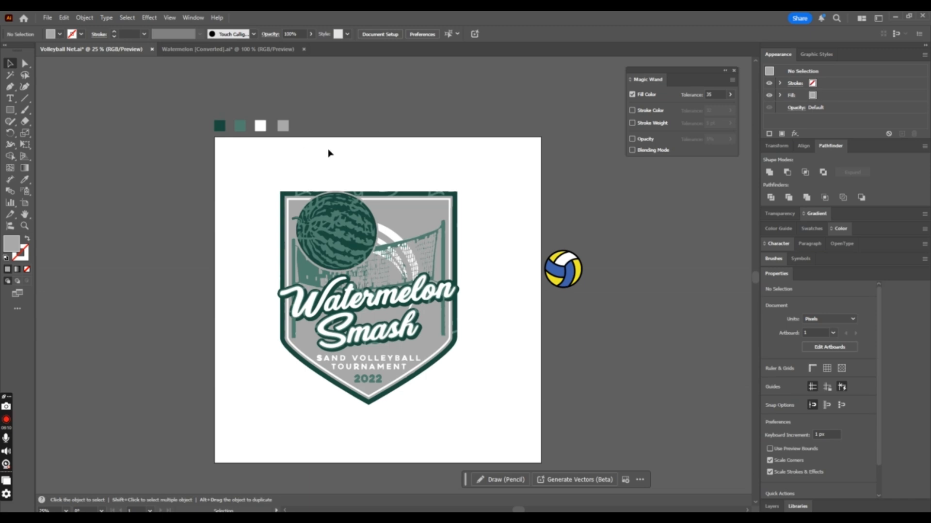
Select all artwork to examine its path outlines for watermark pieces, and clear the selection.
key(ctrl+a)
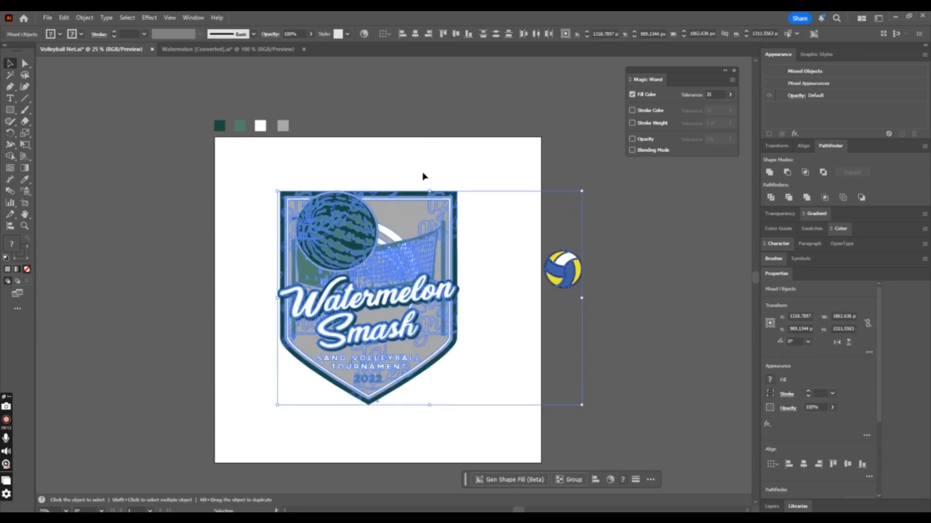
click(477, 156)
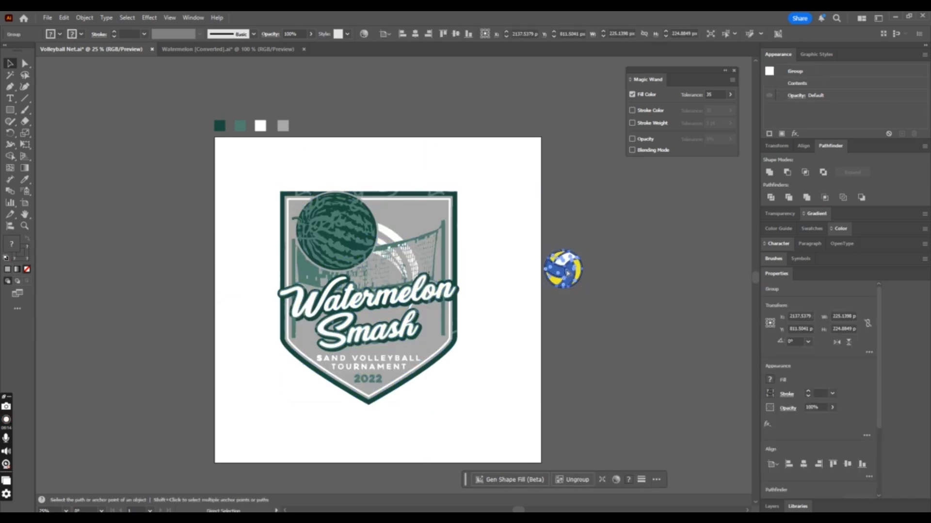
key(ctrl+equal)
key(ctrl+equal)
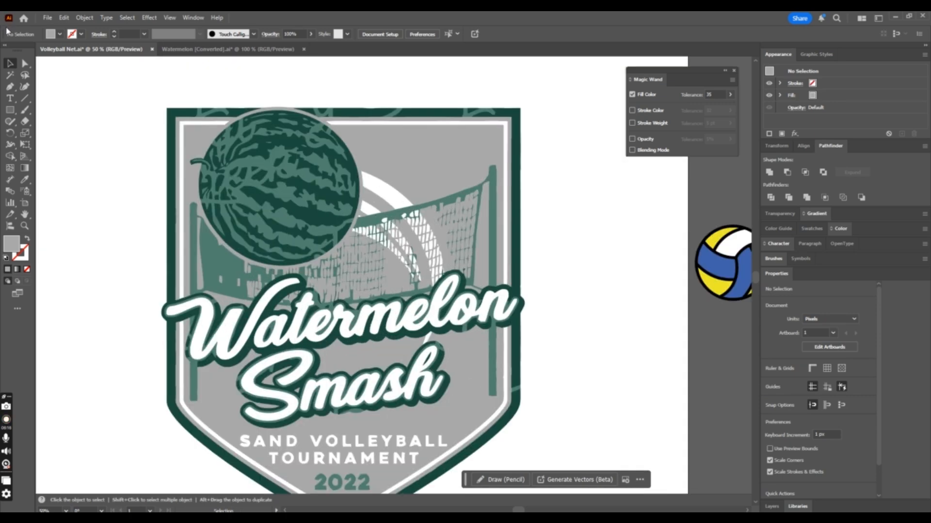
Recolour the lighter green watermark fragment beside the watermelon's stem to match the adjacent dark green stripe.
click(25, 63)
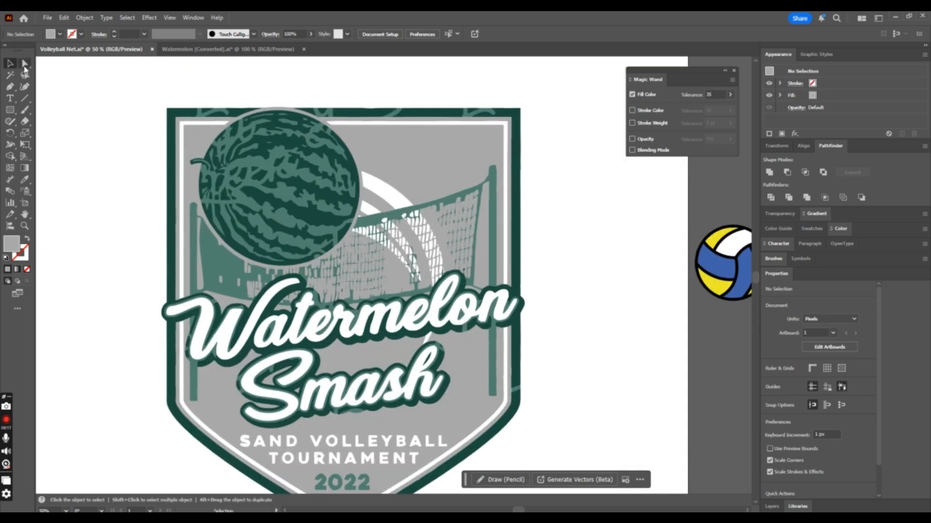
click(238, 178)
key(ctrl+equal)
key(ctrl+equal)
key(ctrl+equal)
key(ctrl+equal)
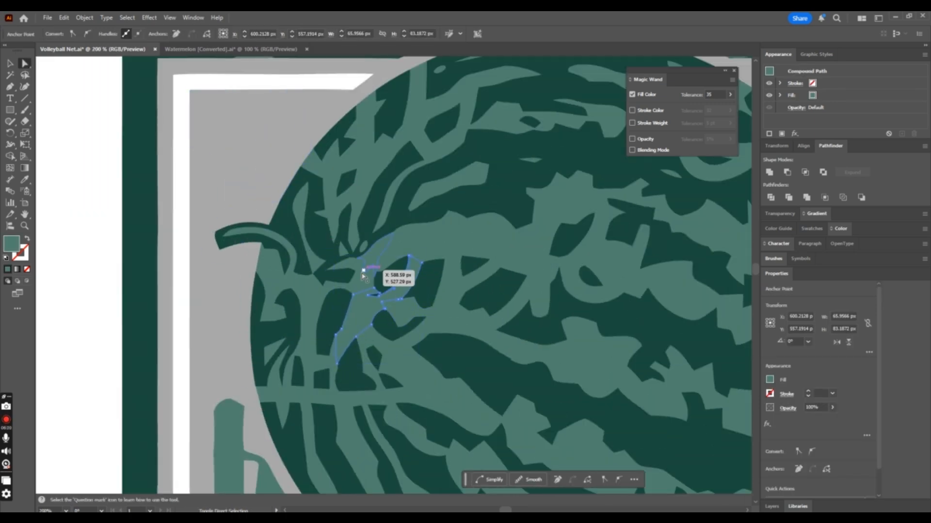
shift+click(233, 232)
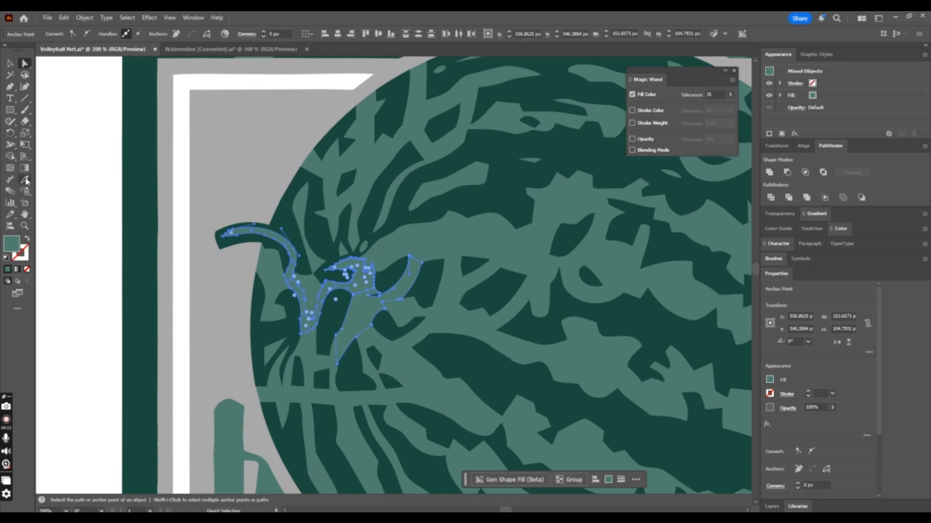
click(379, 287)
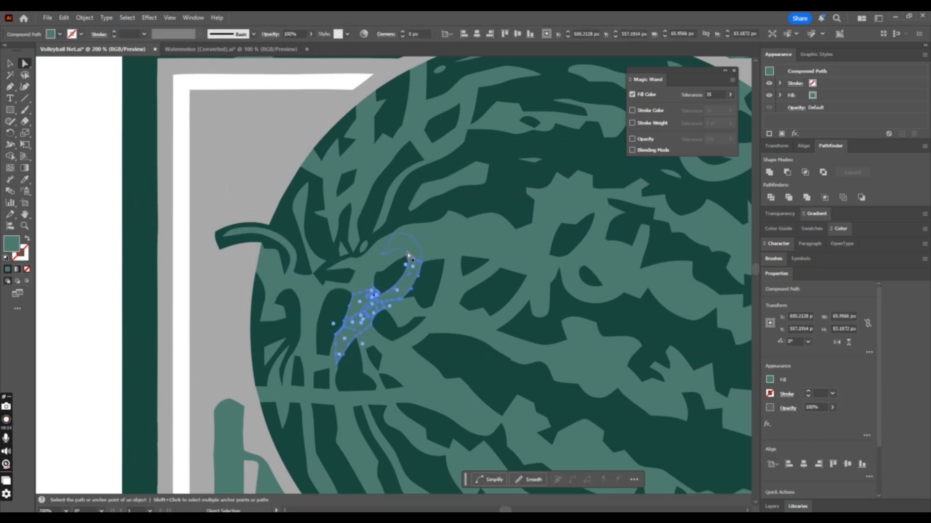
click(24, 179)
click(438, 277)
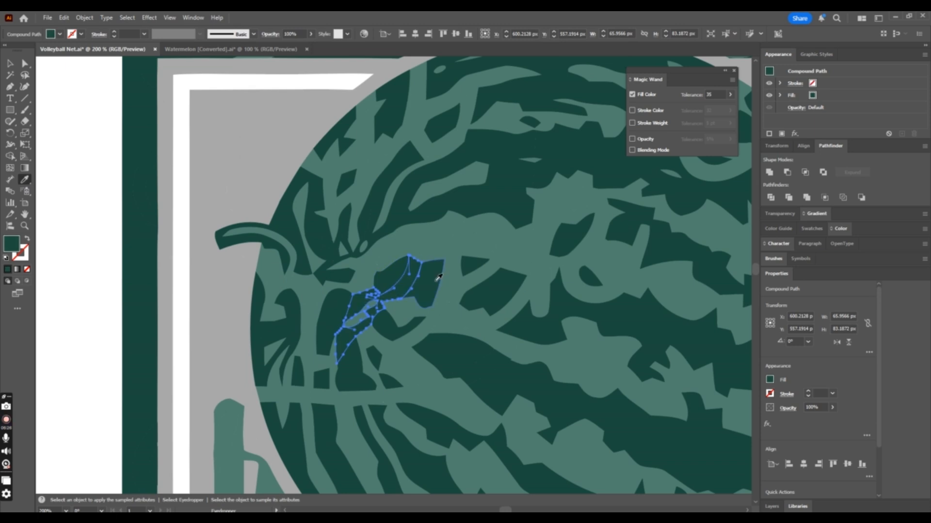
Recolour the forked lighter green fragment crossing the dark stripe beside the stem dark green and clear the selection.
click(26, 63)
click(452, 285)
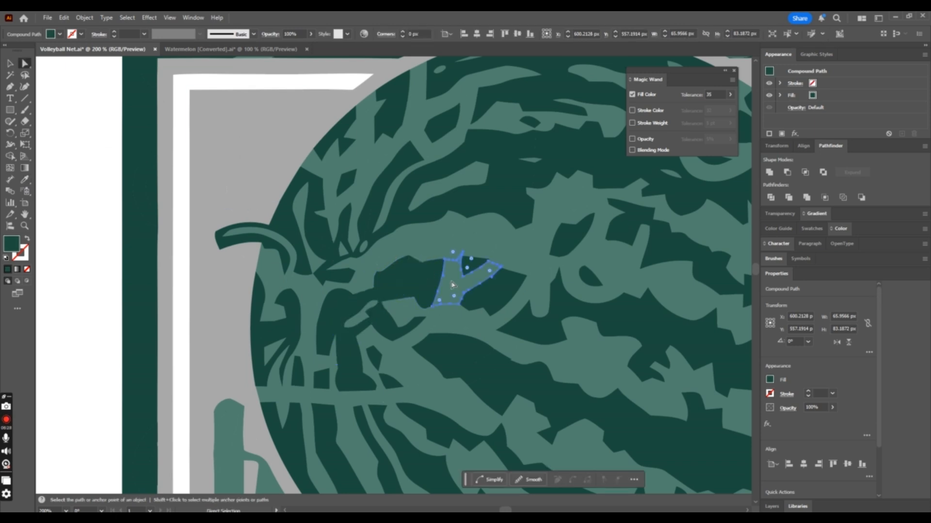
click(24, 180)
click(492, 300)
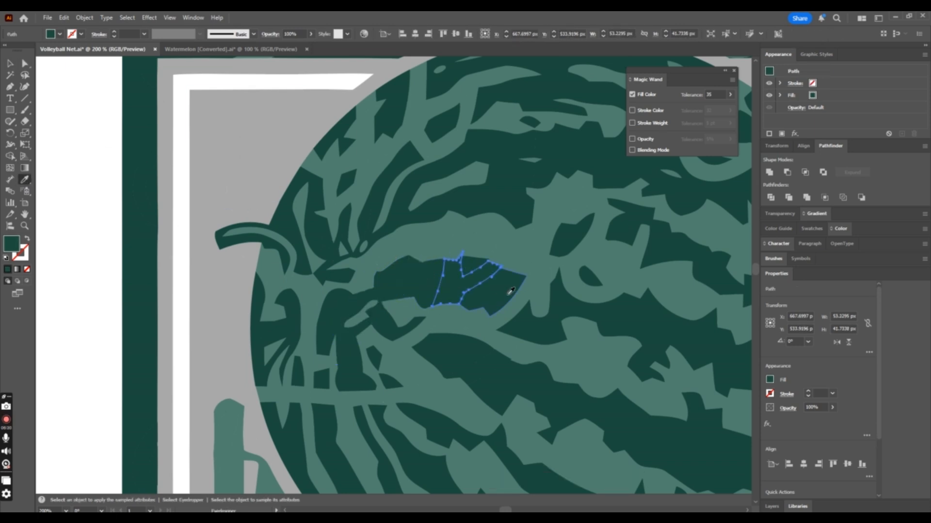
key(ctrl+minus)
key(ctrl+minus)
key(ctrl+minus)
key(ctrl+minus)
click(24, 64)
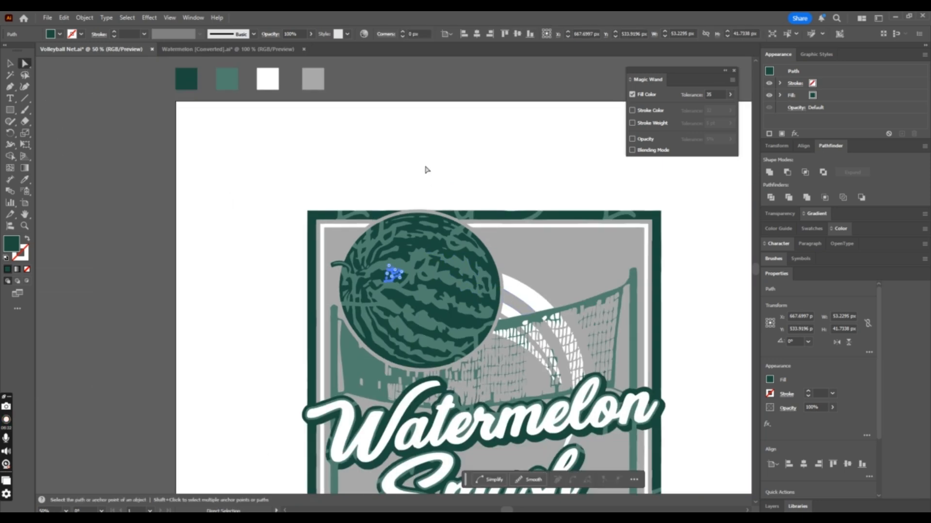
click(425, 168)
Recolour the two lighter green fragments interrupting the dark stripe at the watermelon's centre dark green.
key(ctrl+plus)
key(ctrl+plus)
key(ctrl+plus)
click(448, 289)
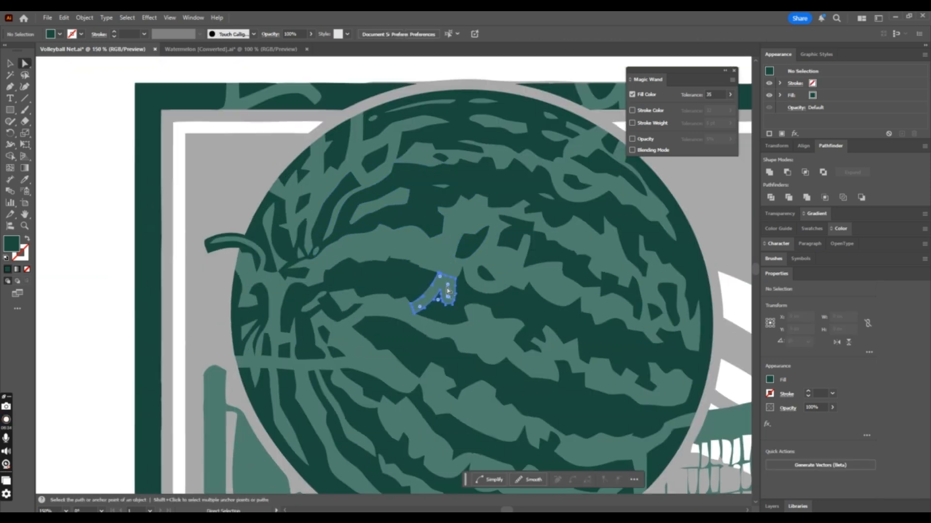
shift+click(472, 287)
key(i)
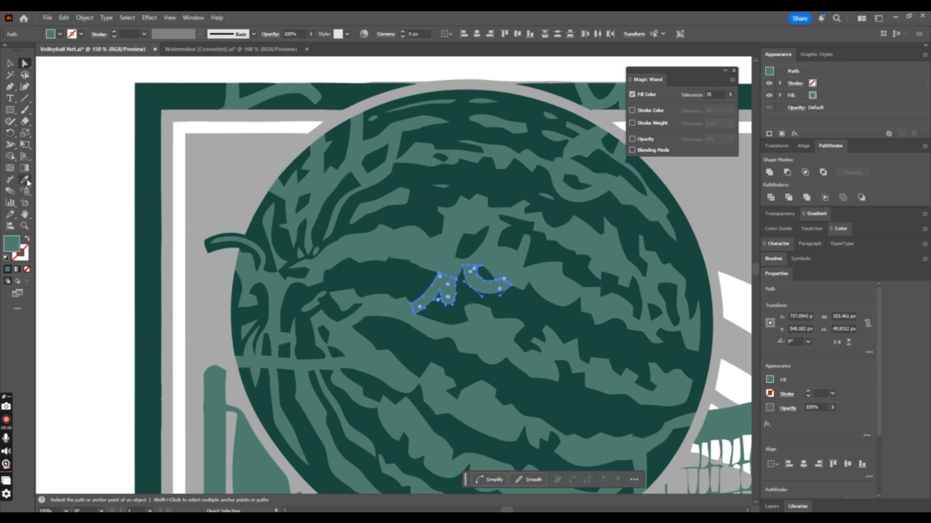
click(317, 236)
click(24, 64)
click(138, 142)
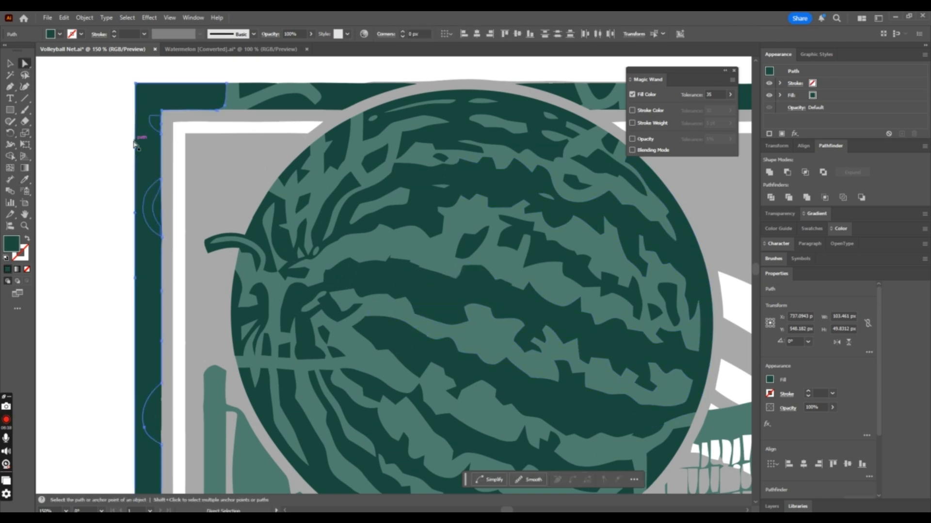
Recolour the small narrow lighter green fragment in the watermelon's central dark stripe dark green.
scroll(477, 260, up, 1)
click(521, 290)
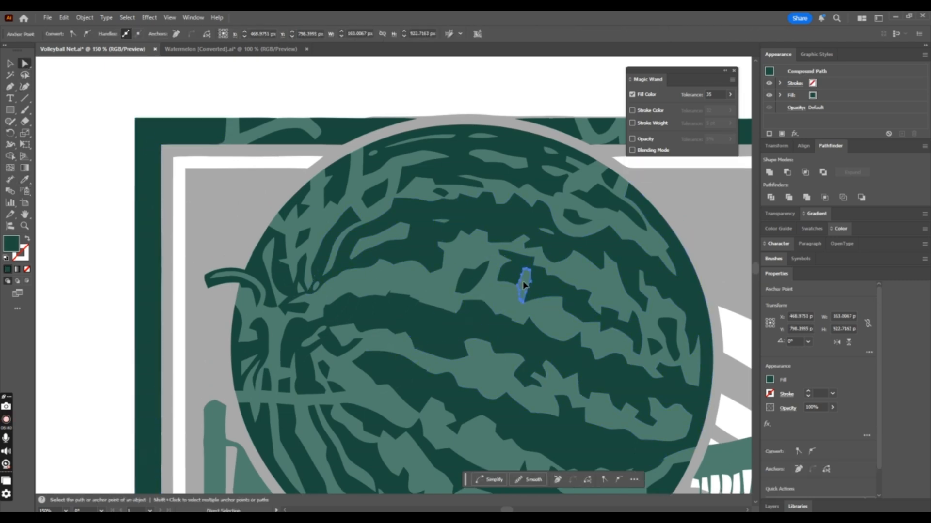
key(i)
click(546, 275)
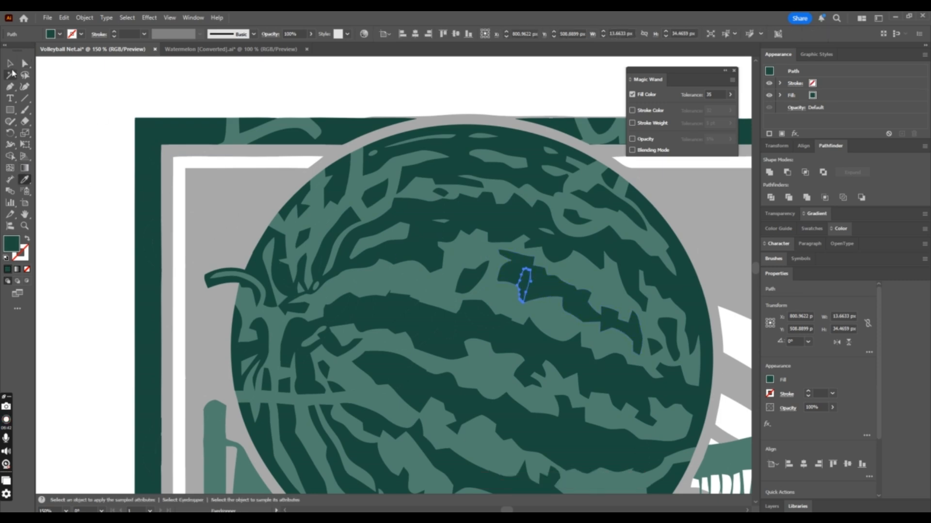
Recolour the three lighter green watermark fragments near the watermelon's upper right edge dark green.
key(a)
click(582, 234)
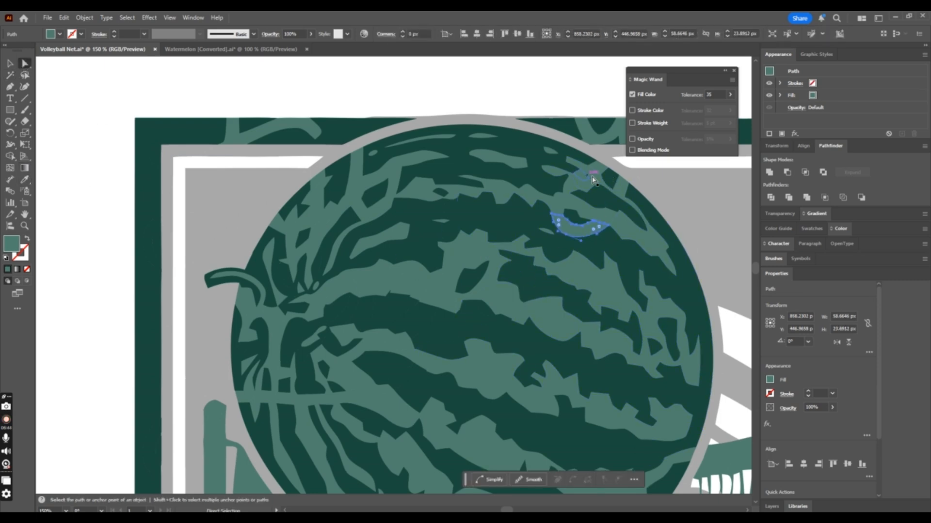
shift+click(626, 185)
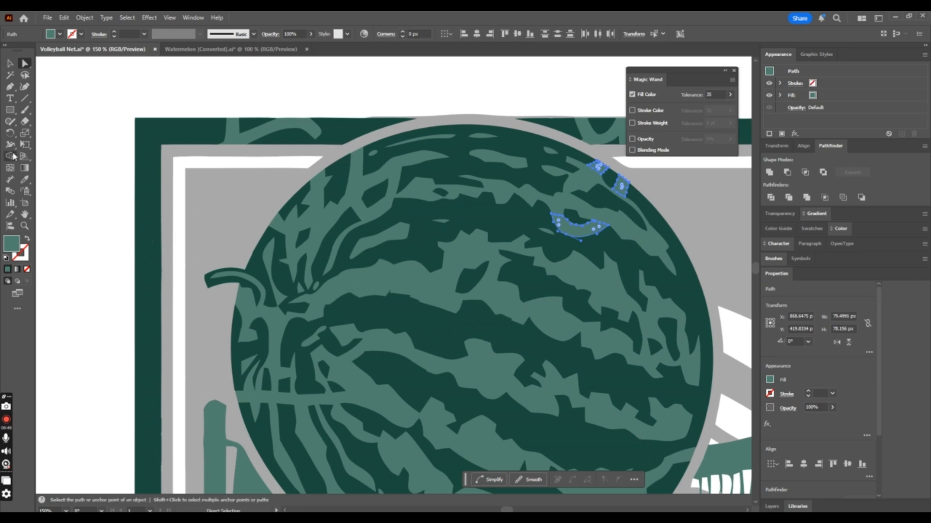
key(i)
click(613, 203)
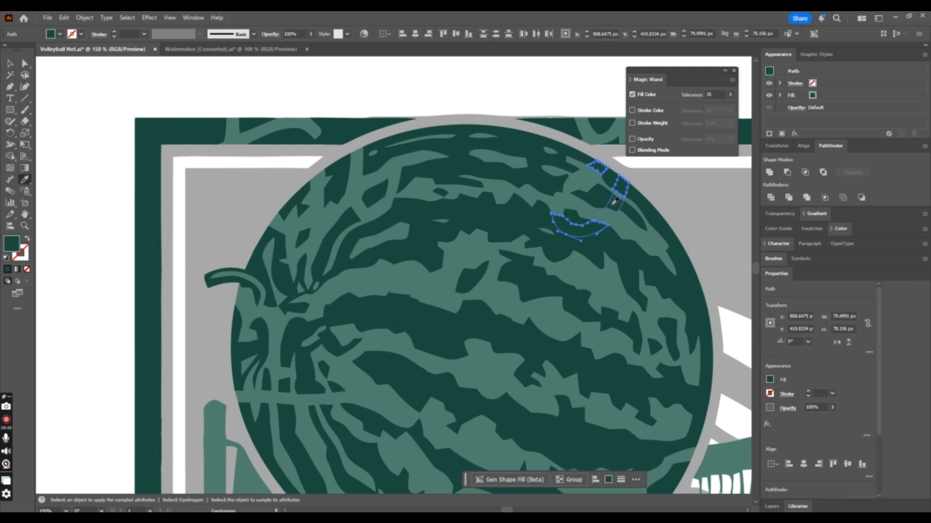
click(28, 63)
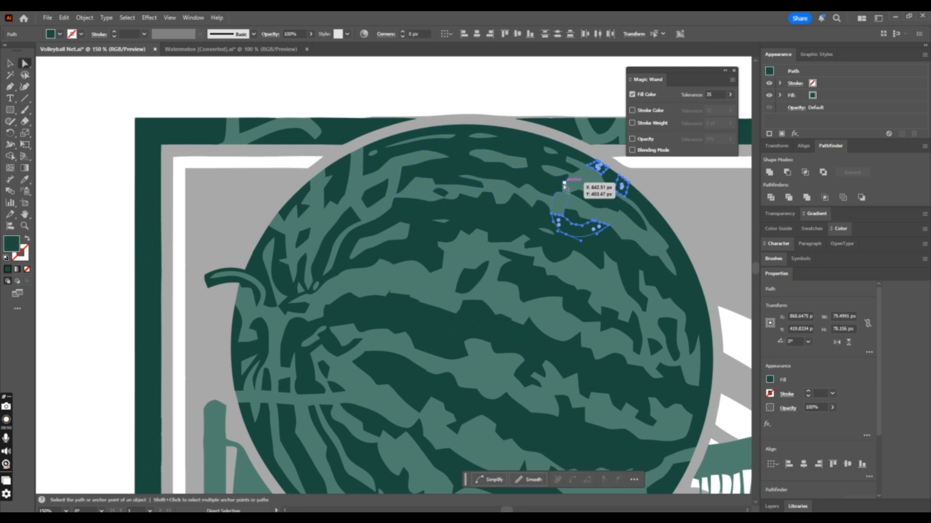
Recolour the two adjoining lighter green fragments in the watermelon's upper right area dark green and clear the selection.
click(571, 188)
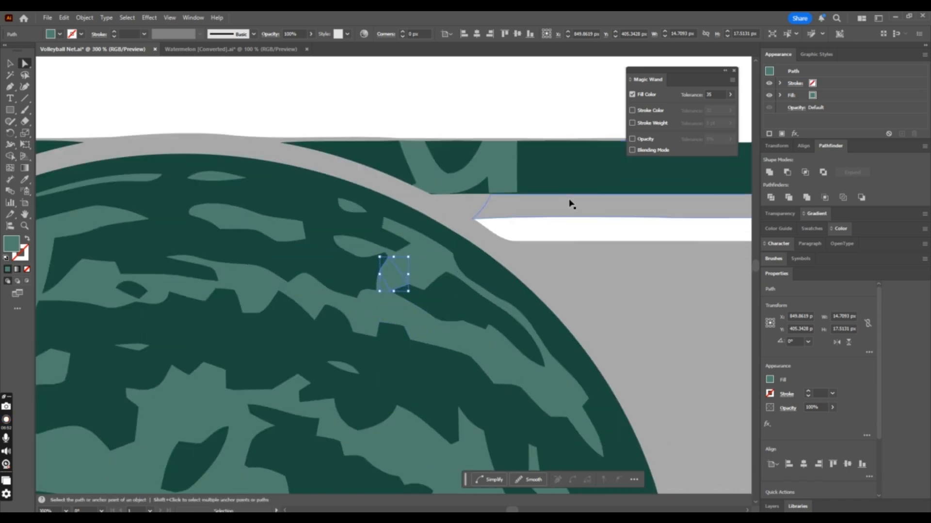
key(ctrl+=)
key(ctrl+=)
key(ctrl+=)
shift+click(373, 308)
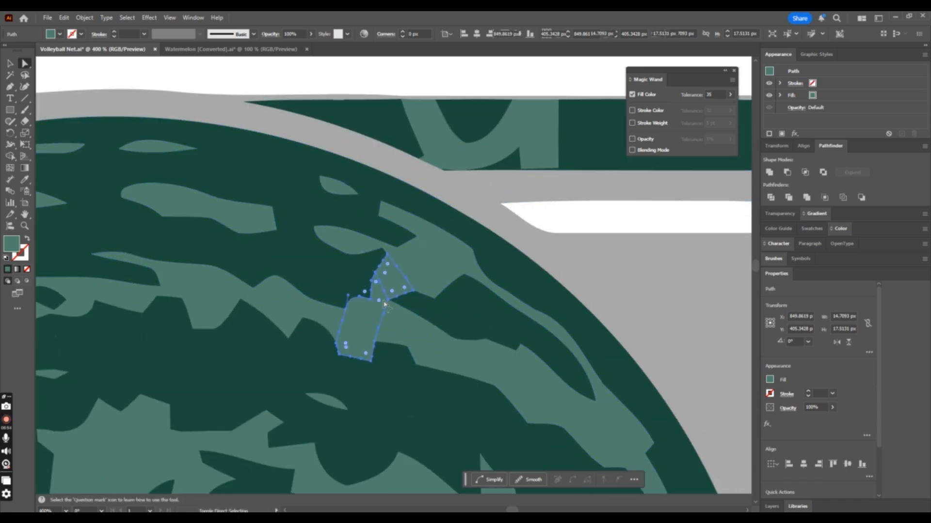
click(24, 179)
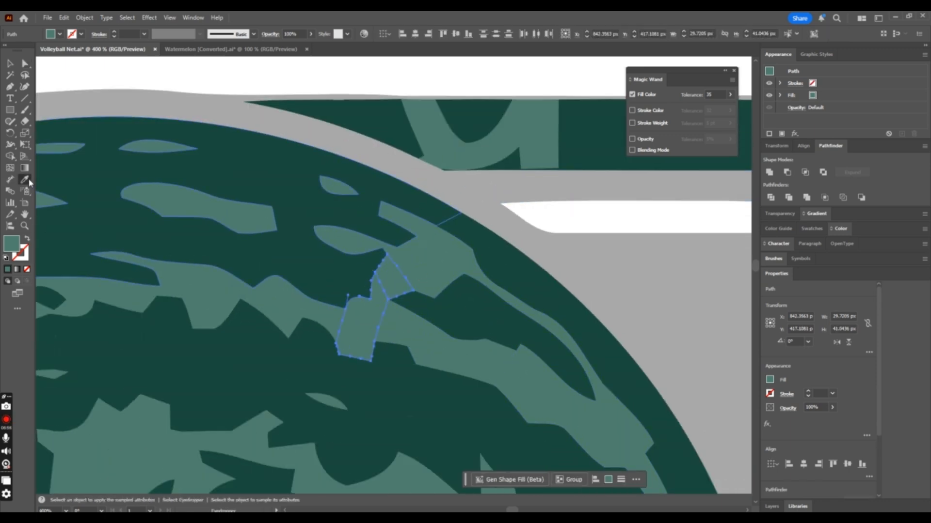
click(455, 312)
key(ctrl+minus)
key(ctrl+minus)
key(ctrl+minus)
key(ctrl+minus)
key(ctrl+minus)
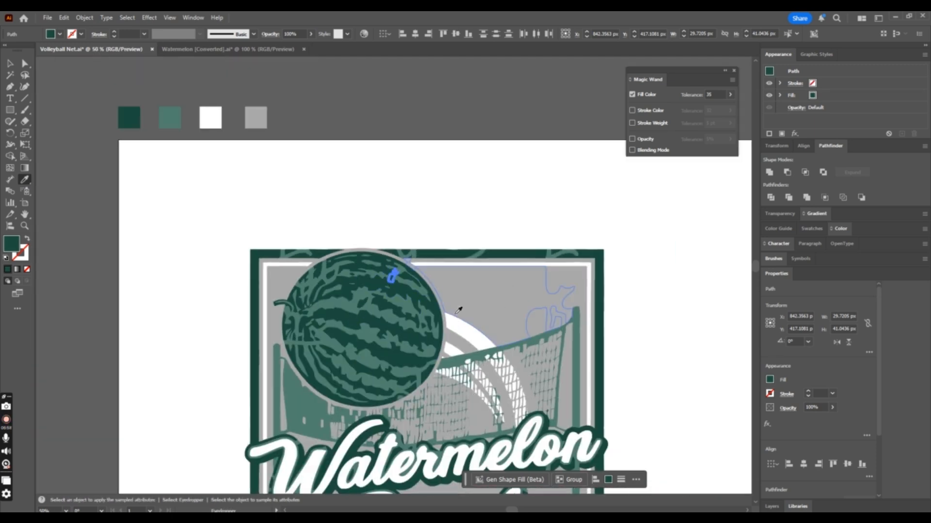
click(26, 64)
click(335, 203)
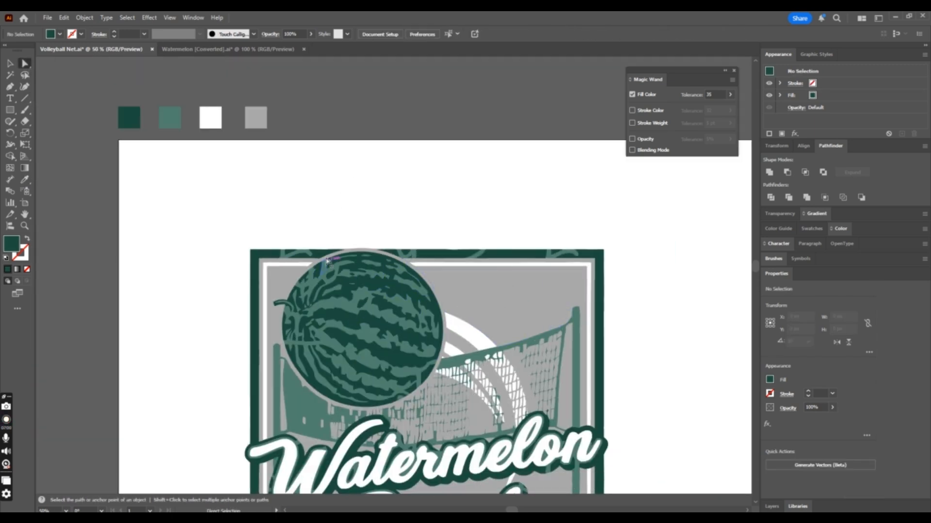
Recolour the lighter green watermark piece on the badge's top border, left of the watermelon, dark green and clear the selection.
click(308, 253)
key(ctrl+plus)
key(ctrl+plus)
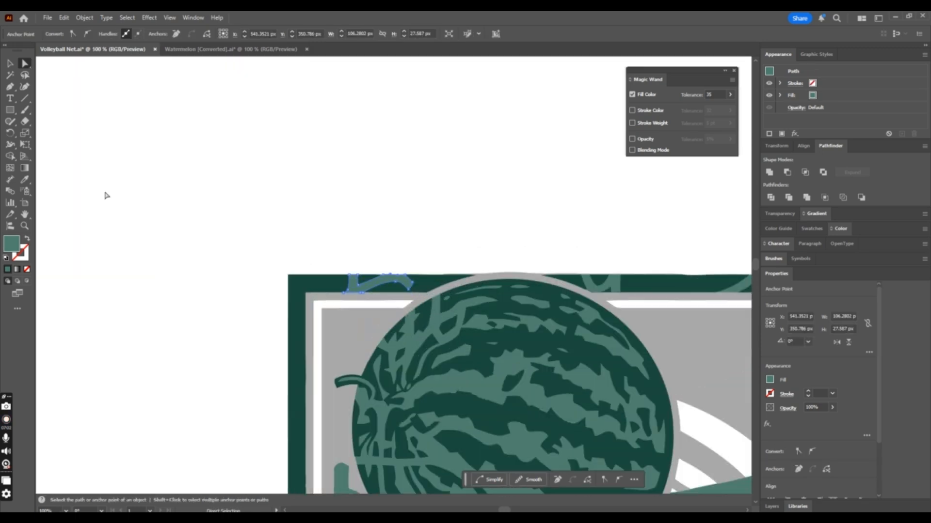
key(i)
click(321, 284)
key(ctrl+minus)
key(a)
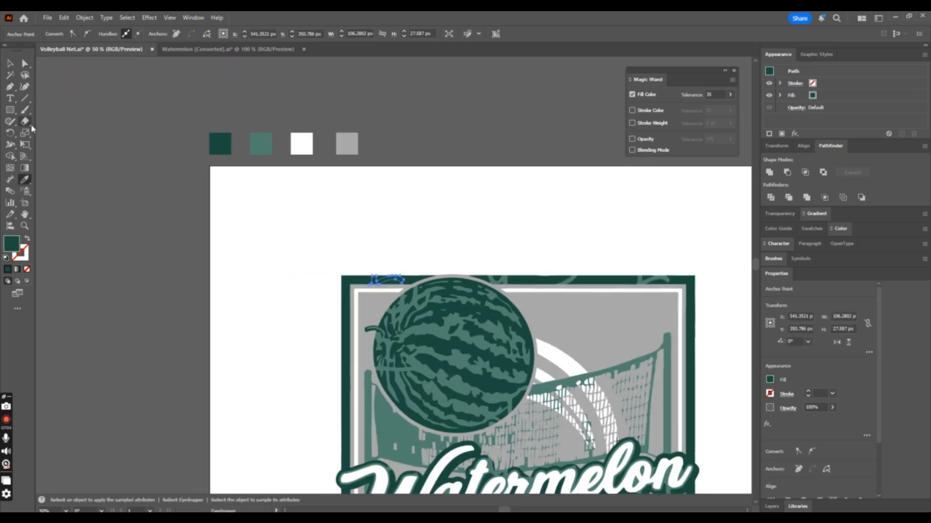
click(25, 63)
click(455, 228)
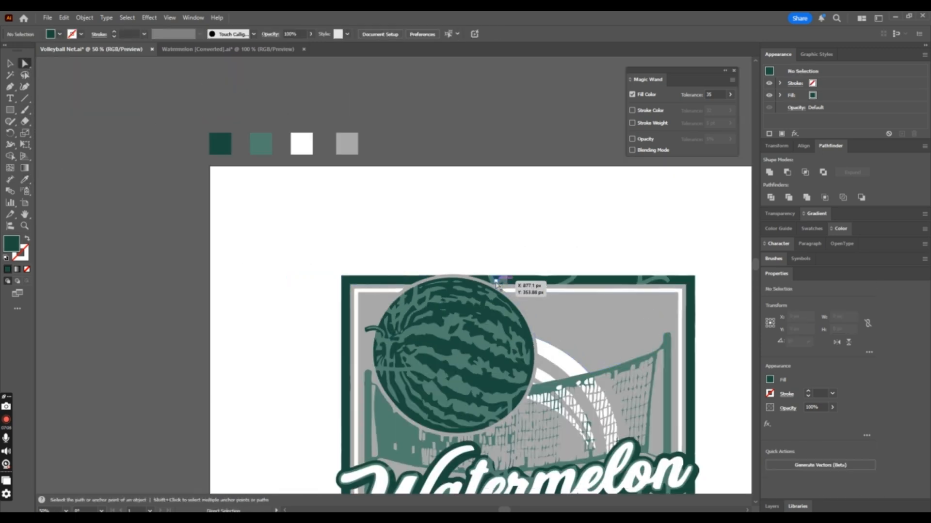
Recolour the U-shaped lighter green watermark piece on the top border, just right of the watermelon, dark green.
click(495, 286)
key(ctrl+plus)
key(ctrl+plus)
key(ctrl+plus)
key(ctrl+plus)
key(ctrl+plus)
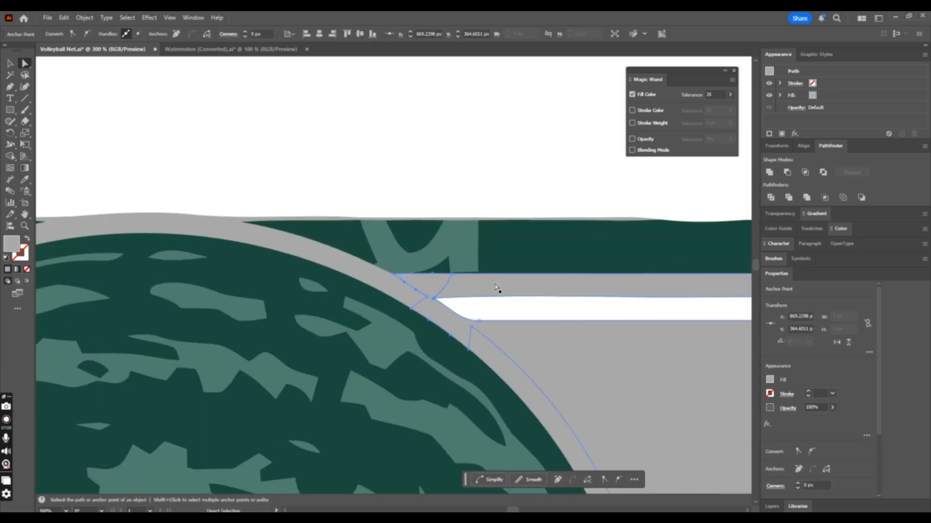
click(451, 245)
click(25, 179)
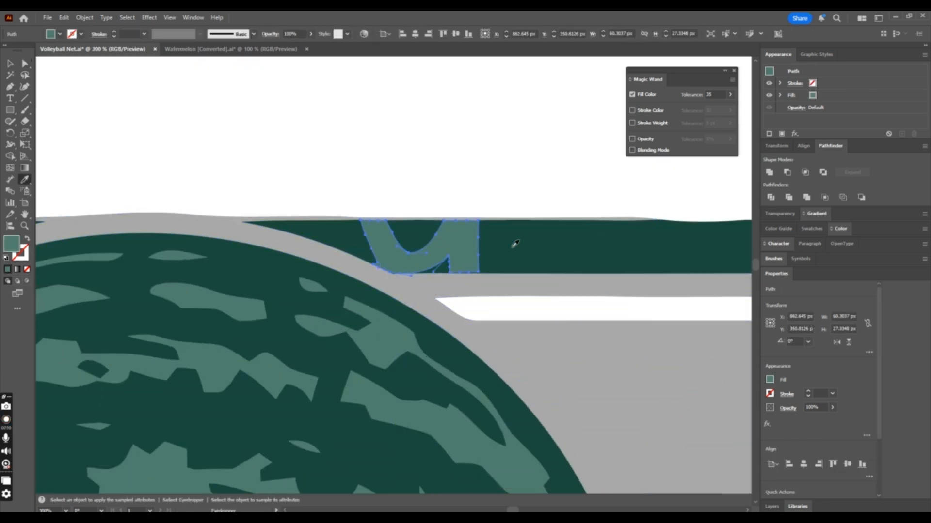
click(527, 251)
key(ctrl+minus)
key(ctrl+minus)
key(ctrl+minus)
key(a)
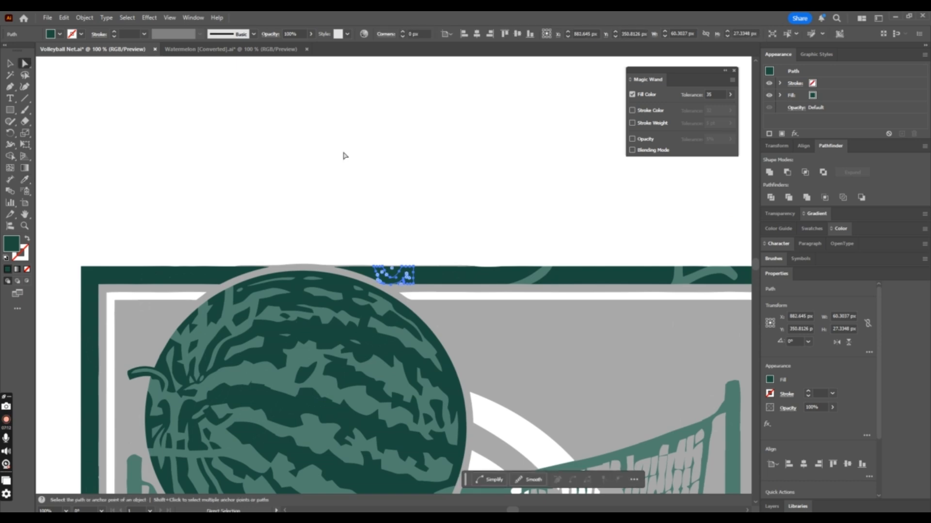
Recolour the curved fragment and the lighter green piece near the right end of the badge's top border dark green.
click(542, 271)
click(25, 179)
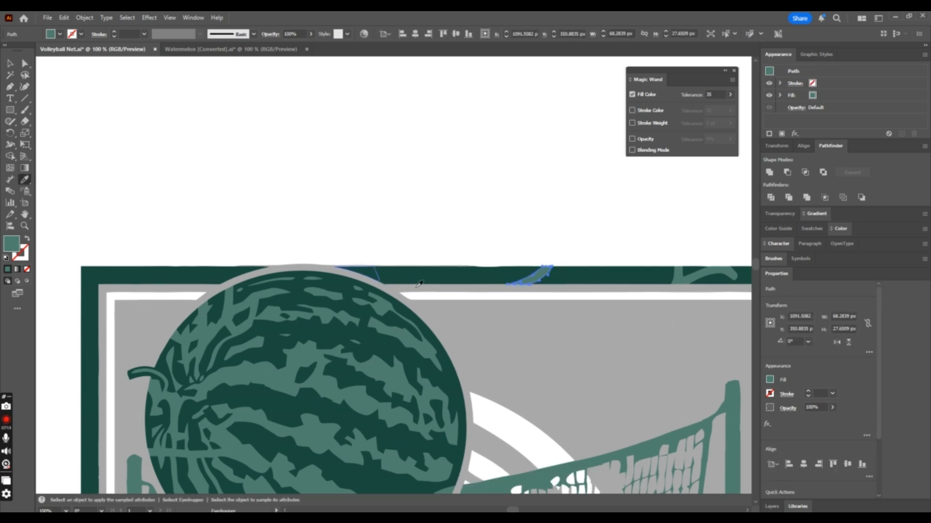
click(480, 279)
click(26, 63)
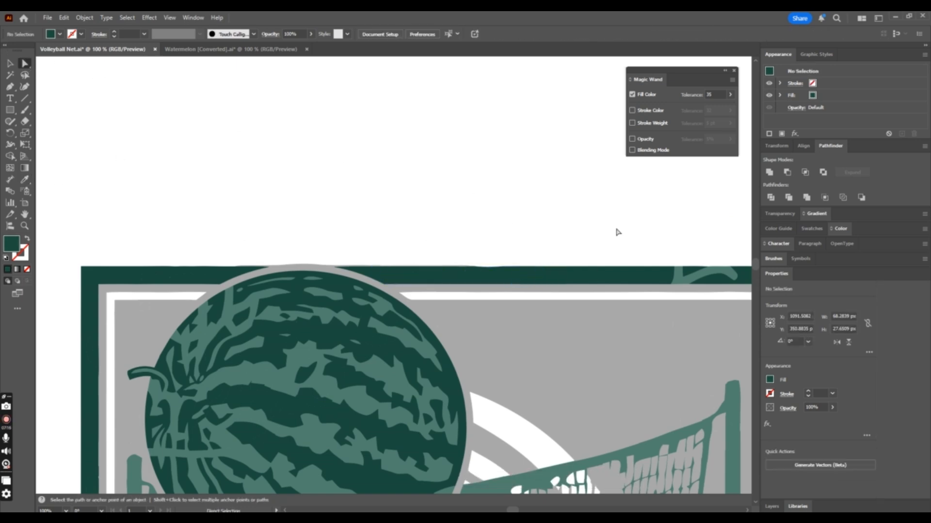
click(689, 281)
click(25, 180)
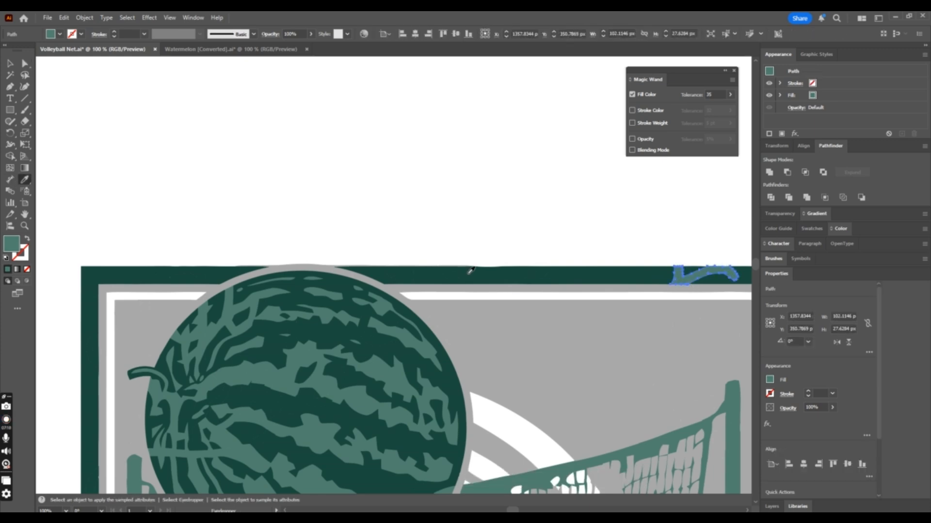
click(614, 275)
key(ctrl+minus)
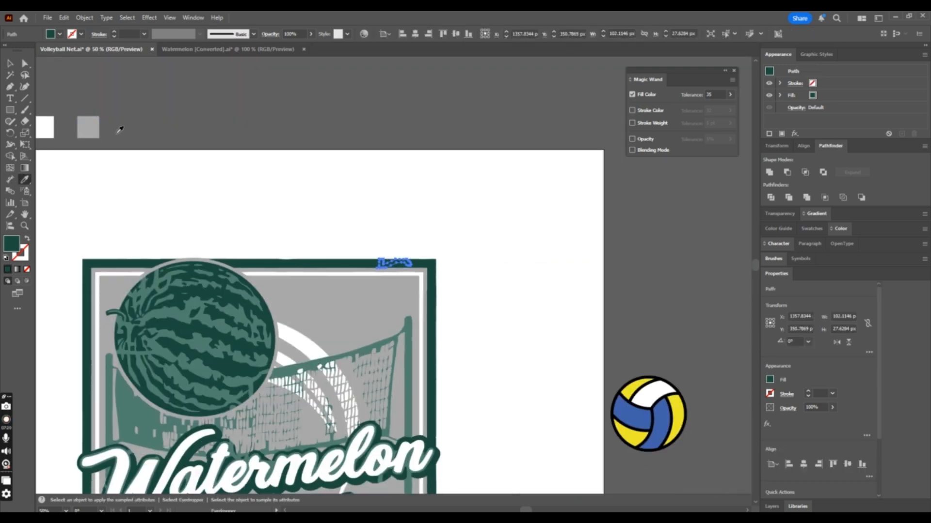
Clear the selection on the top border piece and look over the badge for remaining watermark fragments.
scroll(209, 169, down, 3)
scroll(210, 169, down, 2)
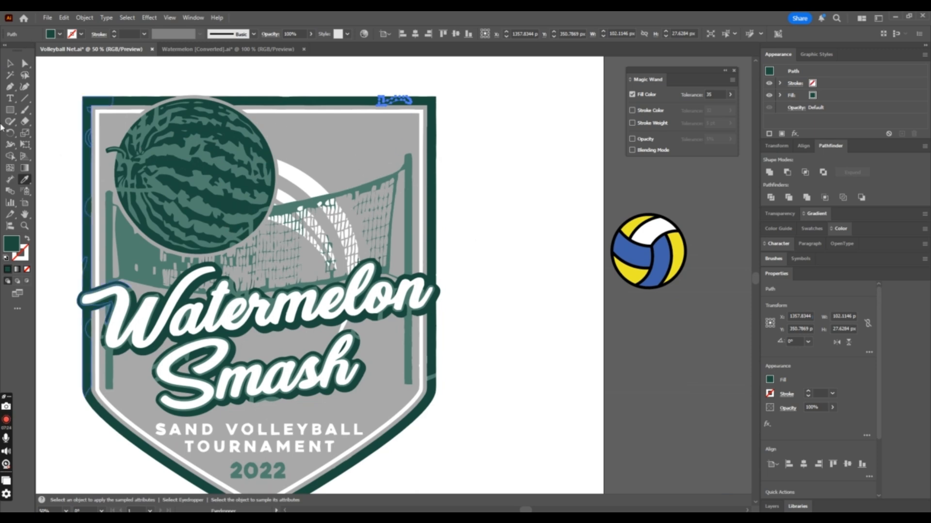
click(25, 63)
click(176, 76)
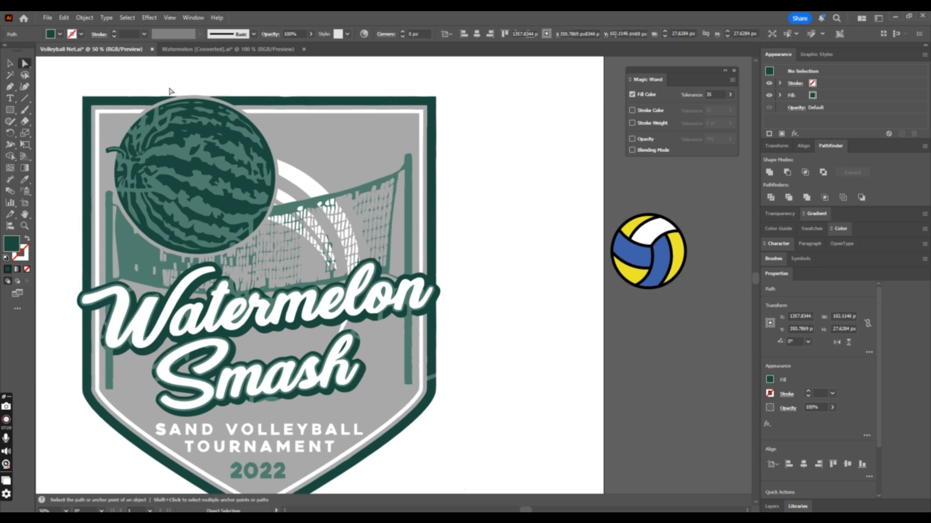
key(ctrl+minus)
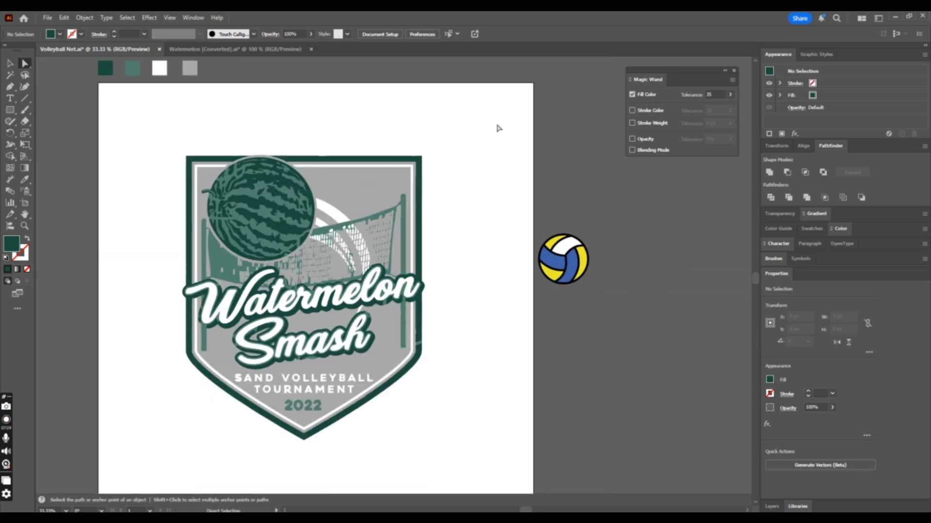
Recolour the branching lighter green fragment below the stem, near the watermelon's left edge, dark green.
click(223, 222)
key(ctrl+plus)
key(ctrl+plus)
key(ctrl+plus)
key(ctrl+plus)
key(ctrl+plus)
key(ctrl+plus)
key(ctrl+plus)
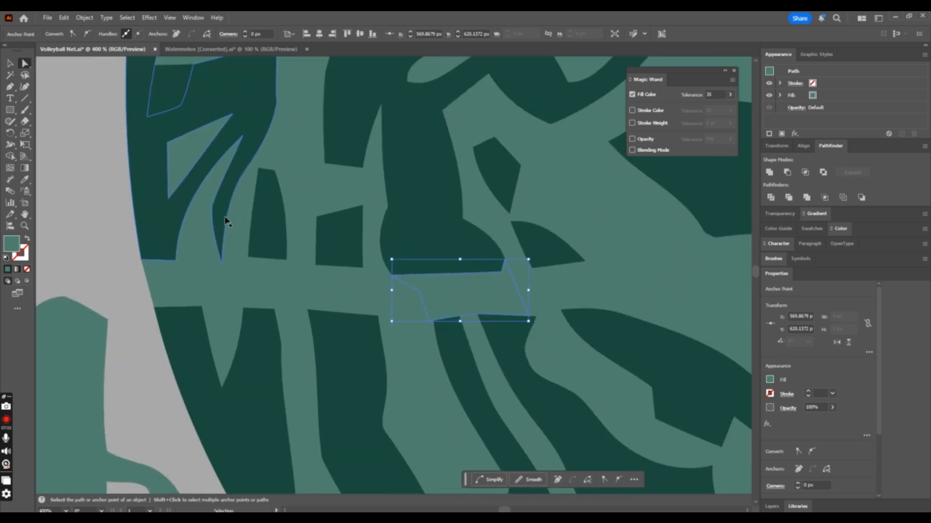
click(365, 270)
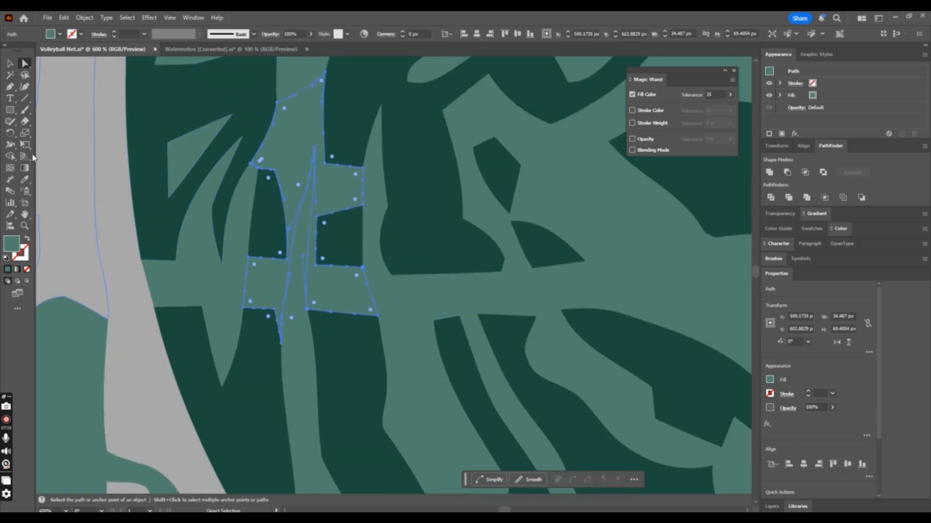
click(25, 178)
click(333, 222)
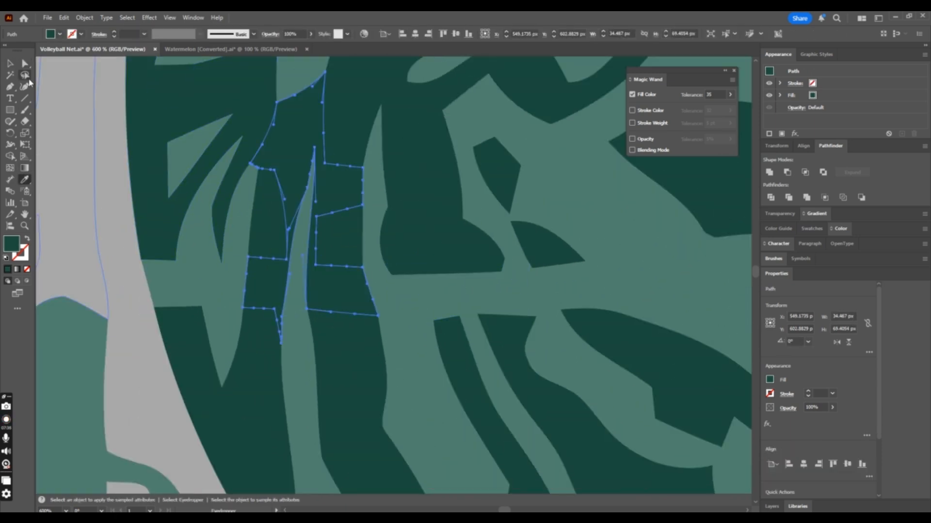
Recolour the small hooked lighter green fragment on the watermelon's left rim dark green.
click(24, 63)
click(170, 281)
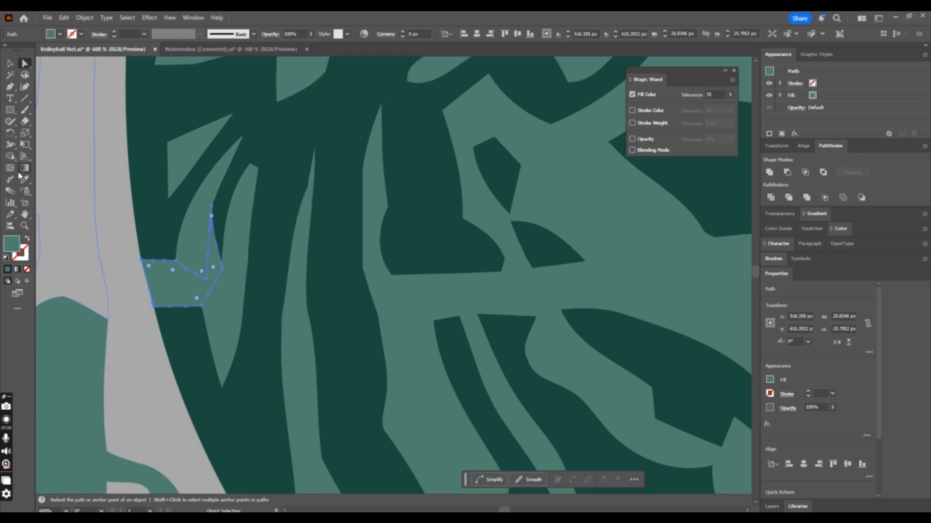
click(26, 178)
click(169, 221)
Recolour the lighter green band that interrupts the dark stripe just right of the branching fragment dark green.
click(26, 63)
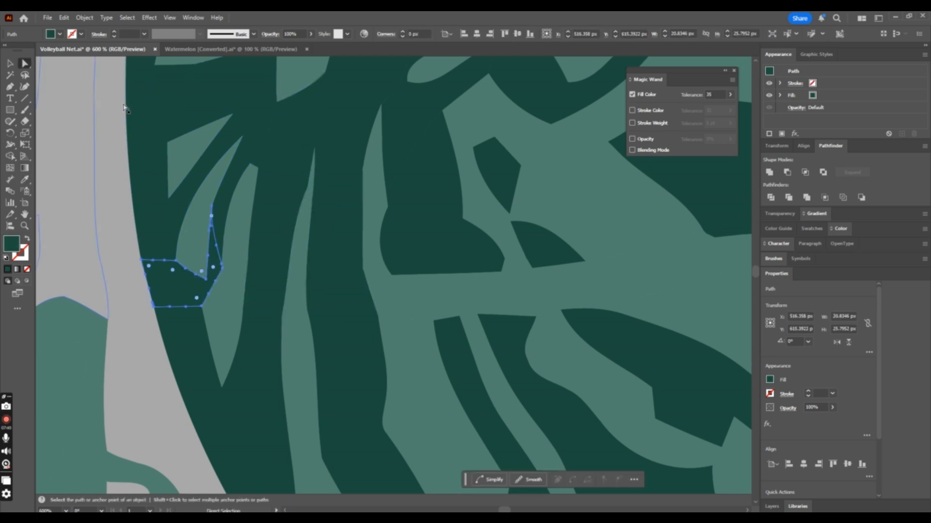
click(427, 291)
click(25, 178)
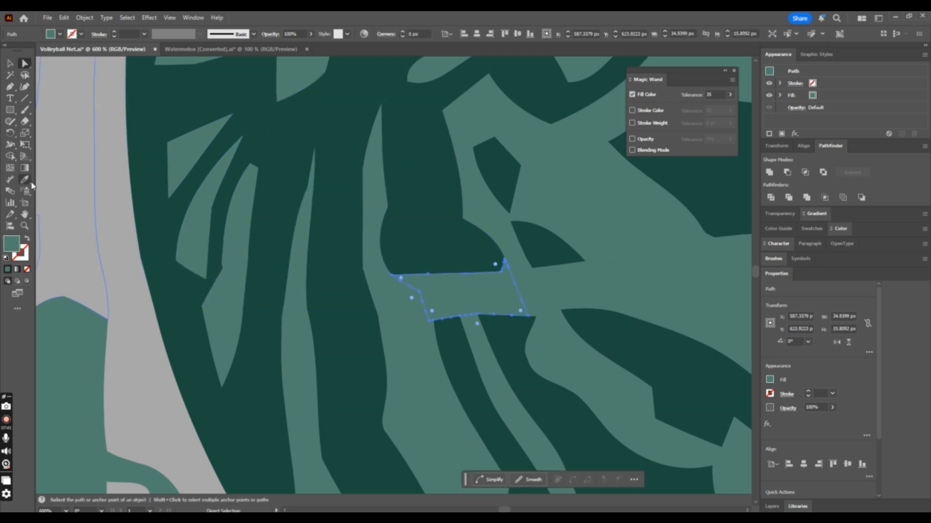
click(465, 227)
key(ctrl+minus)
key(ctrl+minus)
key(ctrl+minus)
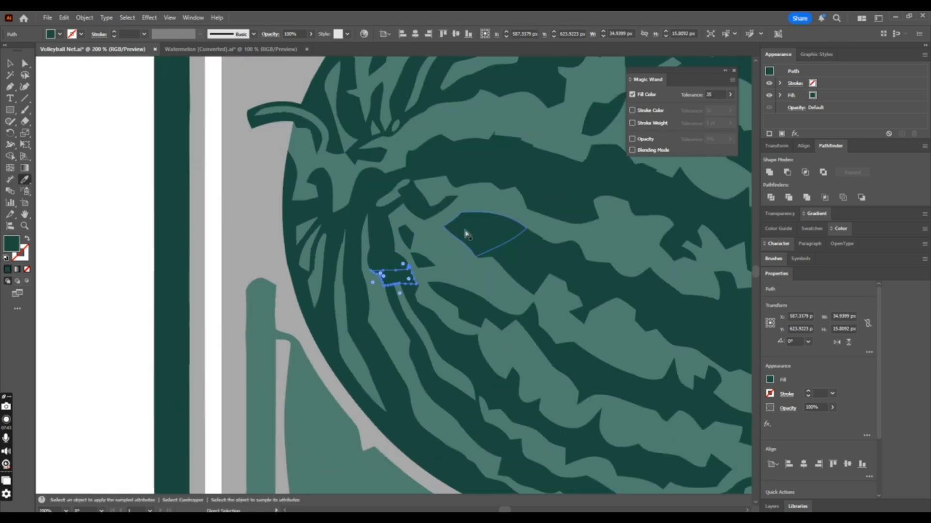
Recolour the small four-sided lighter green fragment right of that band on the watermelon dark green.
click(23, 65)
click(23, 180)
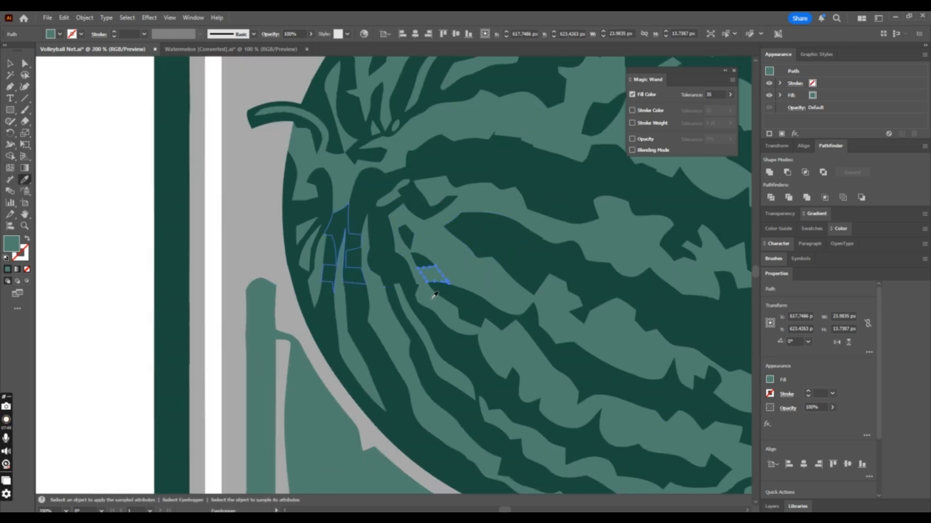
click(467, 302)
key(ctrl+minus)
key(ctrl+minus)
key(ctrl+minus)
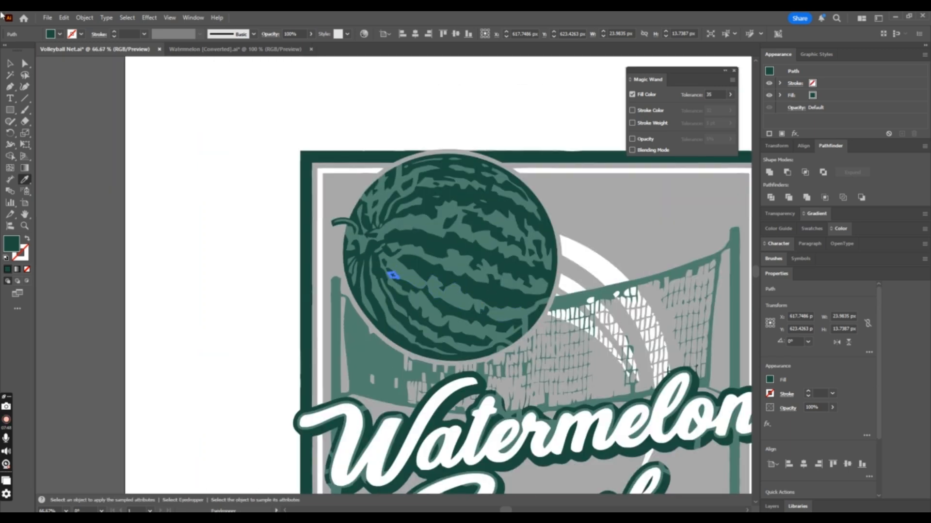
Recolour the two lighter green fragments in the watermelon's upper left area dark green and clear the selection.
click(24, 64)
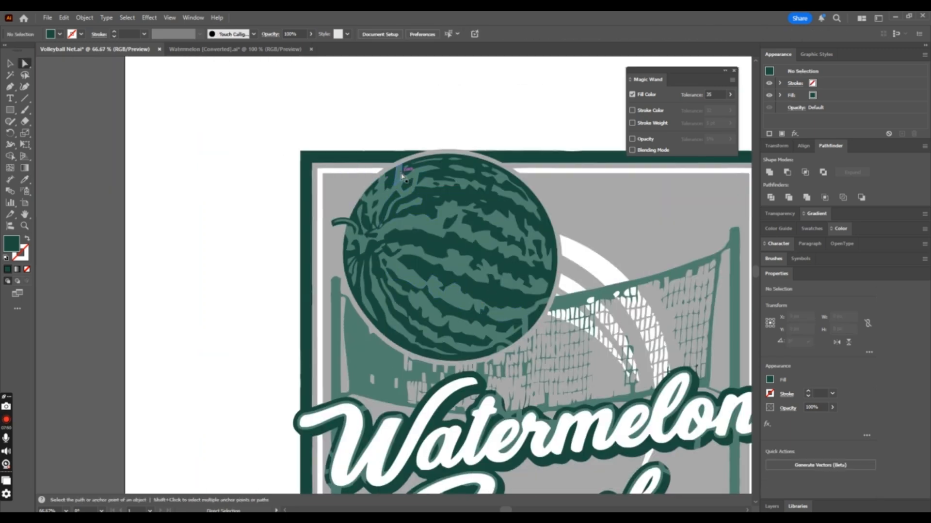
click(401, 175)
shift+click(384, 183)
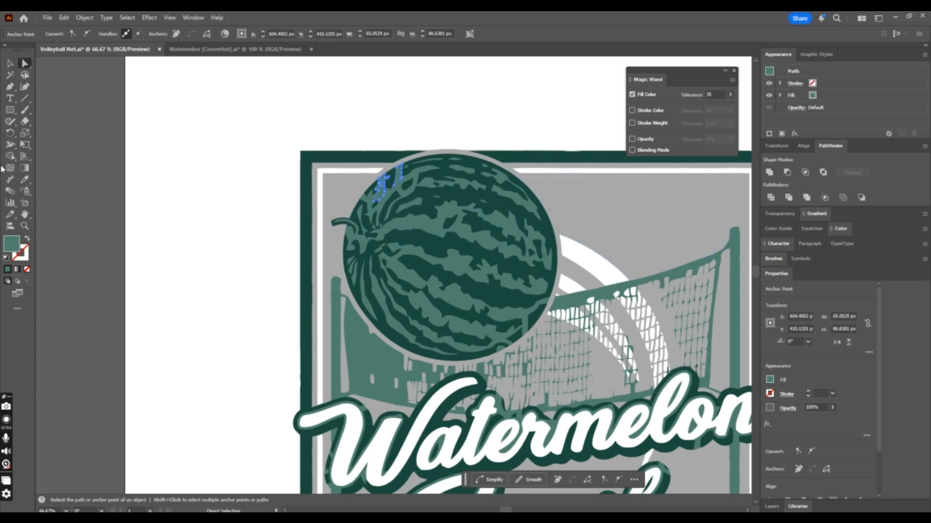
click(10, 180)
click(24, 181)
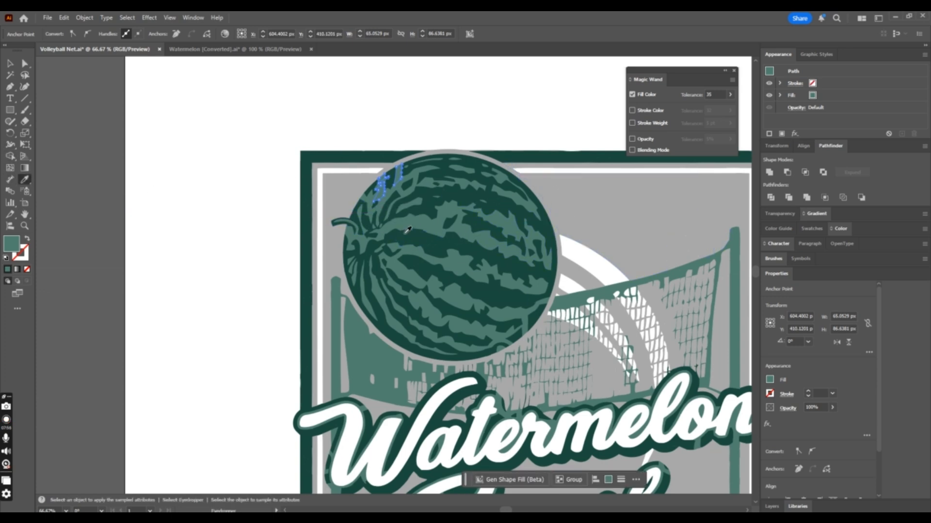
click(367, 210)
click(25, 64)
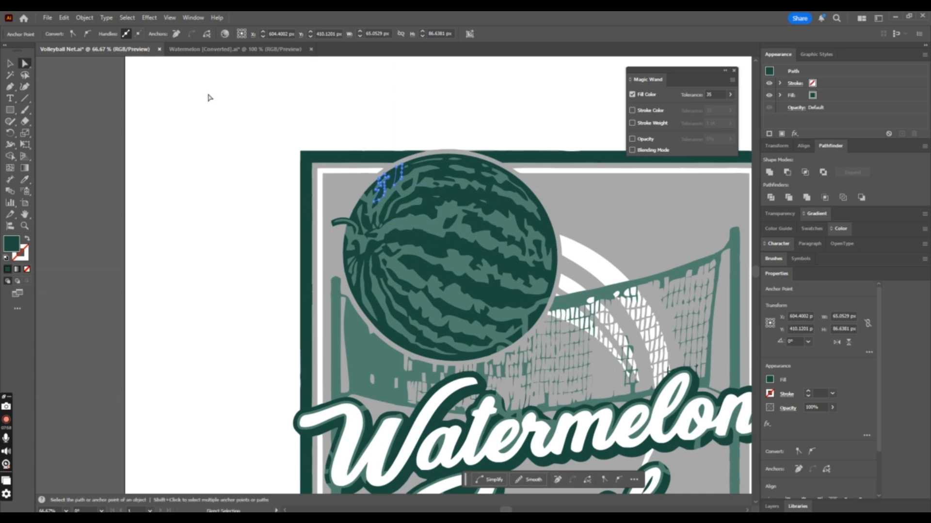
click(208, 94)
Recolour the two small lighter green fragments in the watermelon's upper stripes, above the stem, dark green and clear the selection.
key(ctrl+minus)
key(ctrl+minus)
key(ctrl+equal)
key(ctrl+equal)
key(ctrl+equal)
key(ctrl+equal)
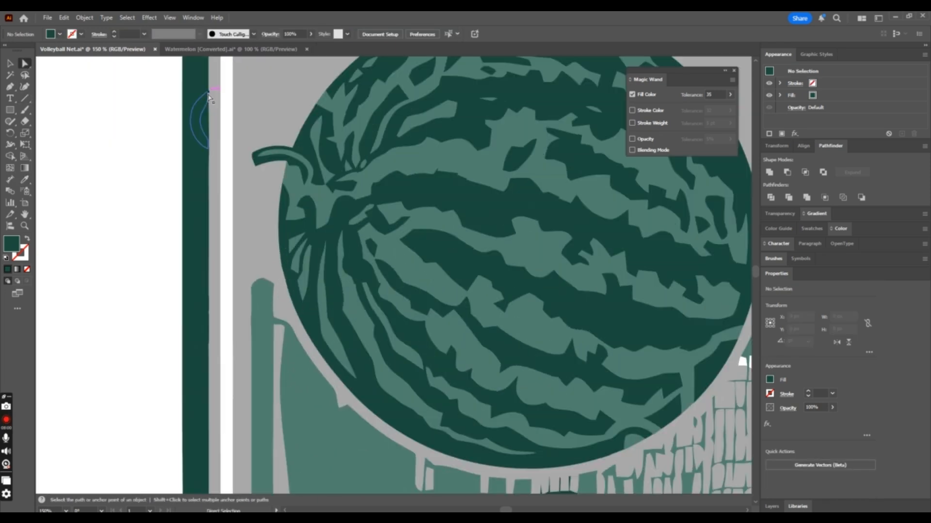
click(406, 86)
scroll(475, 100, up, 2)
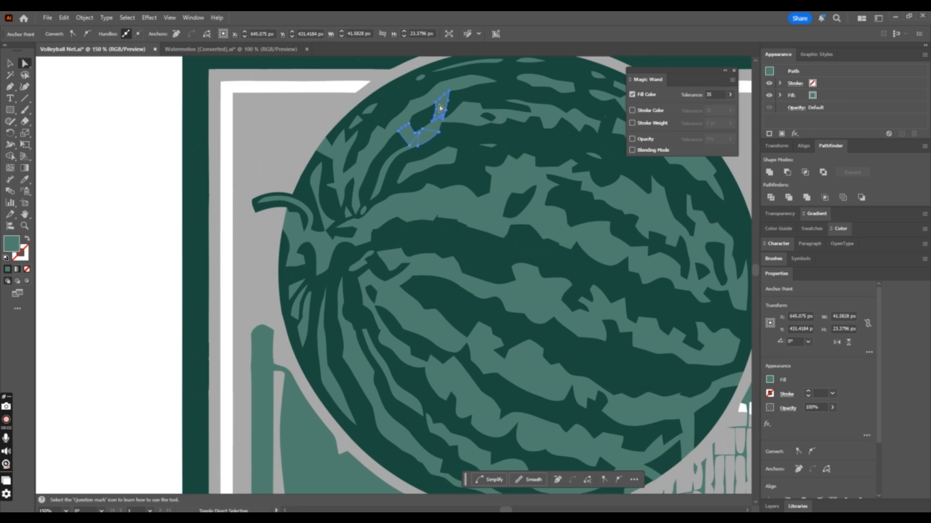
click(25, 180)
click(472, 127)
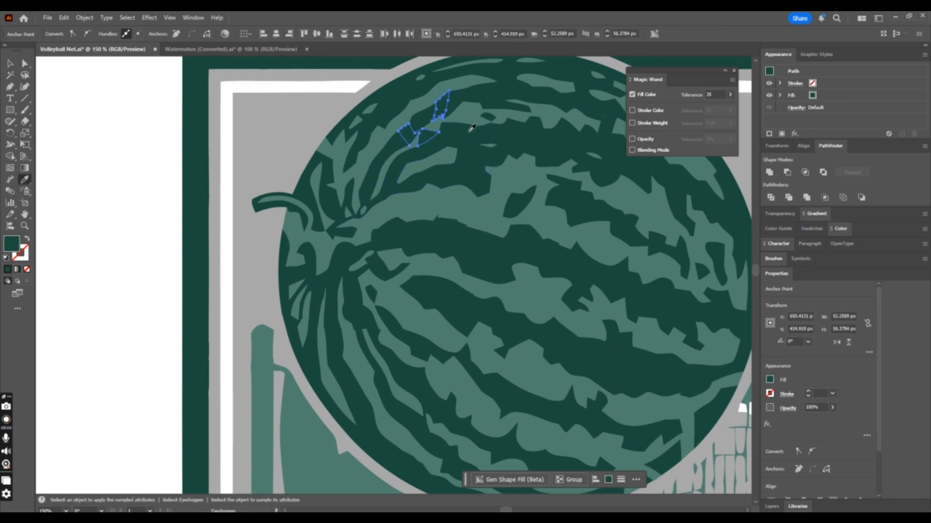
click(25, 63)
click(145, 69)
Recolour the arched lighter green fragment near the watermelon's lower right edge dark green.
key(ctrl+minus)
key(ctrl+minus)
key(ctrl+minus)
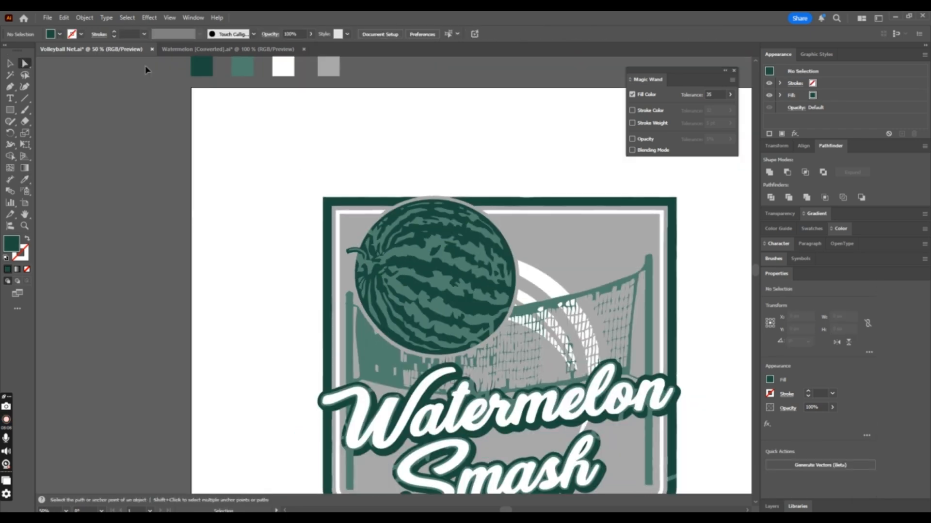
click(472, 343)
key(ctrl+plus)
key(ctrl+plus)
key(ctrl+plus)
key(ctrl+plus)
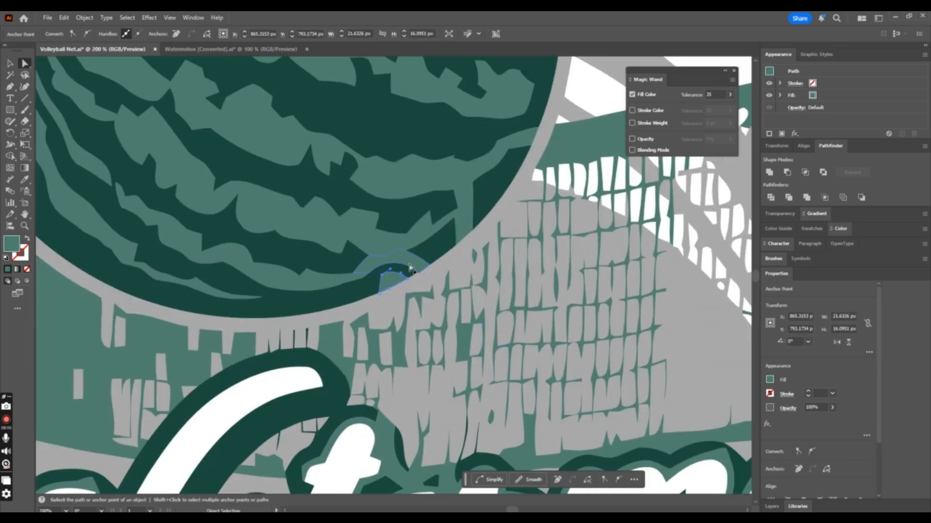
click(411, 265)
click(25, 180)
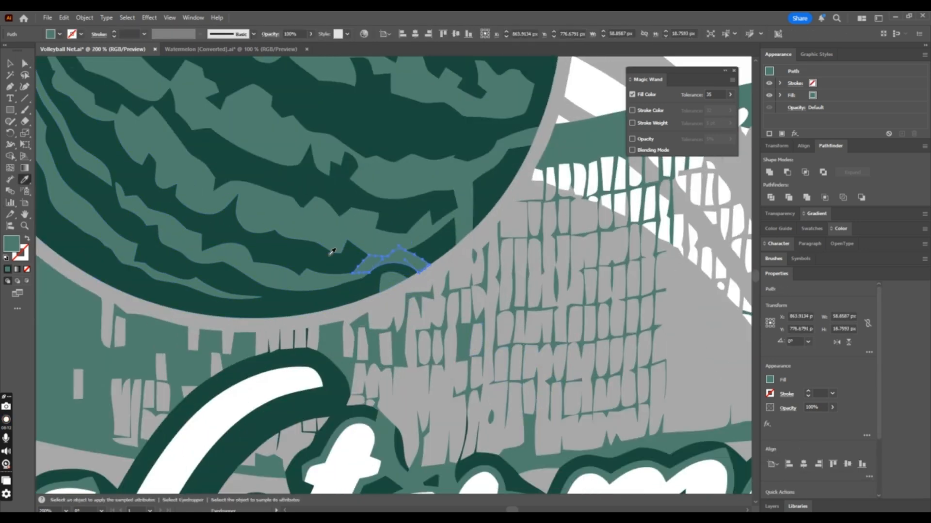
click(328, 250)
Recolour the small dome-shaped fragment below the arch, on the watermelon's bottom rim, dark green.
click(24, 64)
click(390, 280)
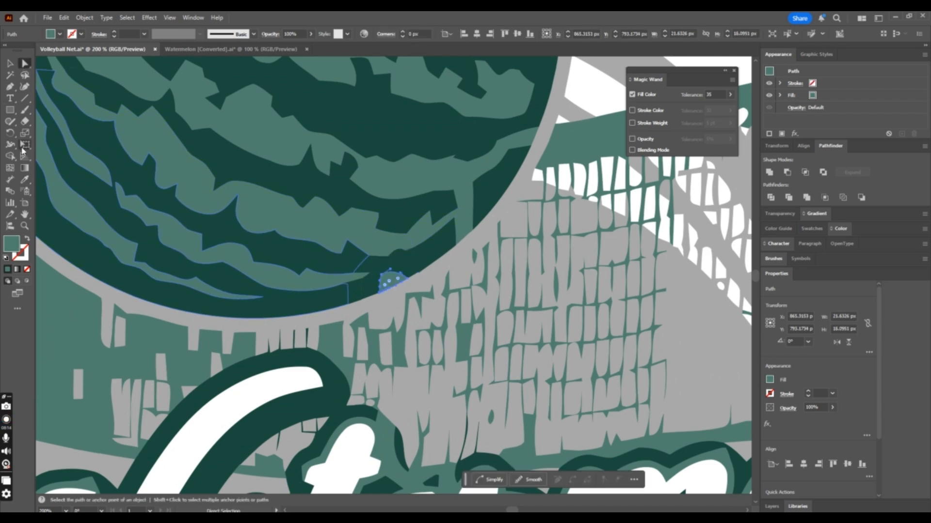
click(26, 180)
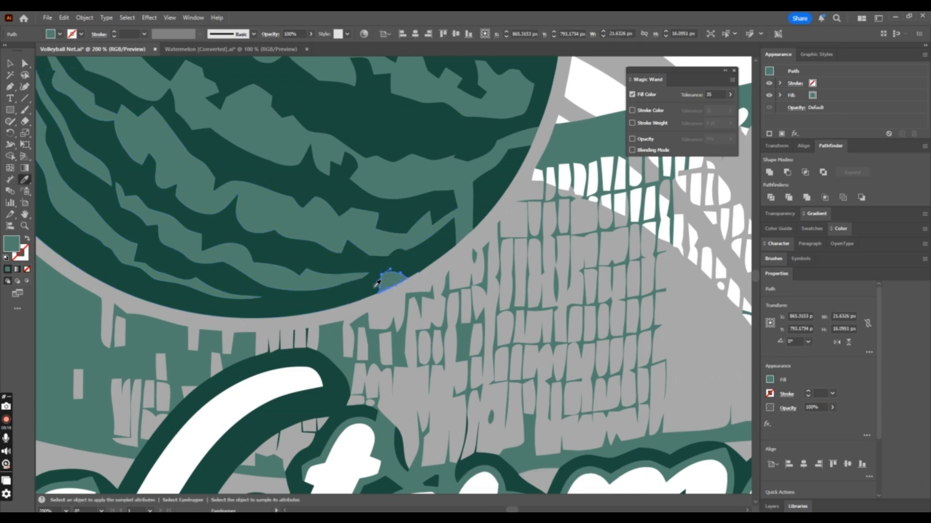
click(378, 283)
Recolour the vertical lighter green strip crossing the dark stripe at the watermelon's lower right rim dark green.
click(27, 65)
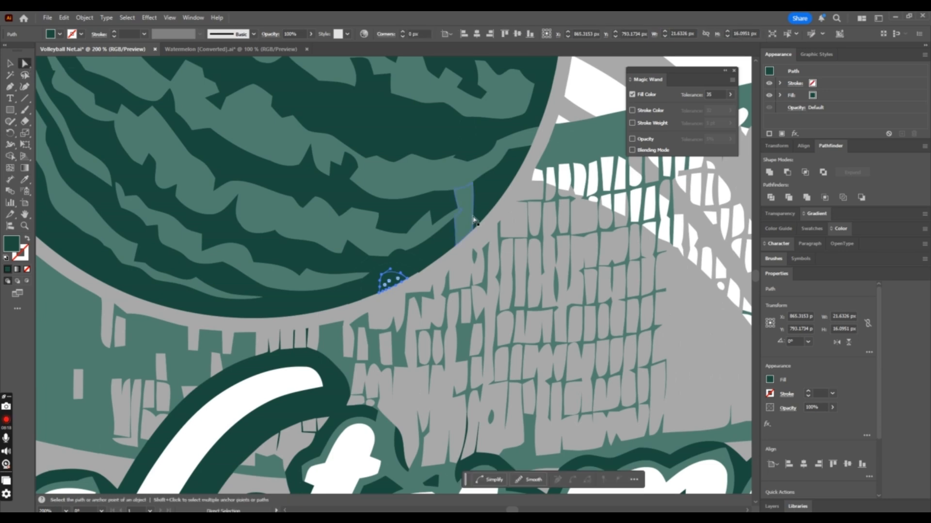
click(469, 234)
click(27, 181)
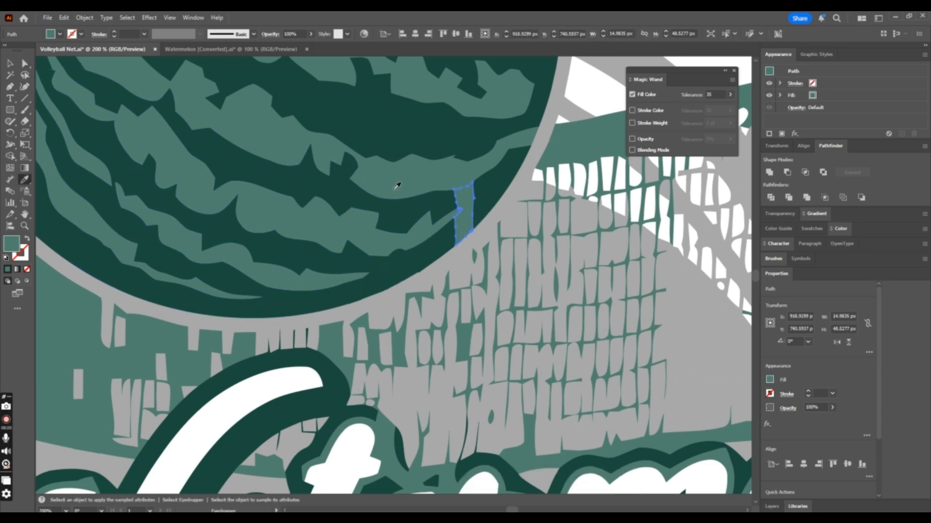
click(447, 203)
key(ctrl+minus)
key(ctrl+minus)
key(ctrl+minus)
key(ctrl+minus)
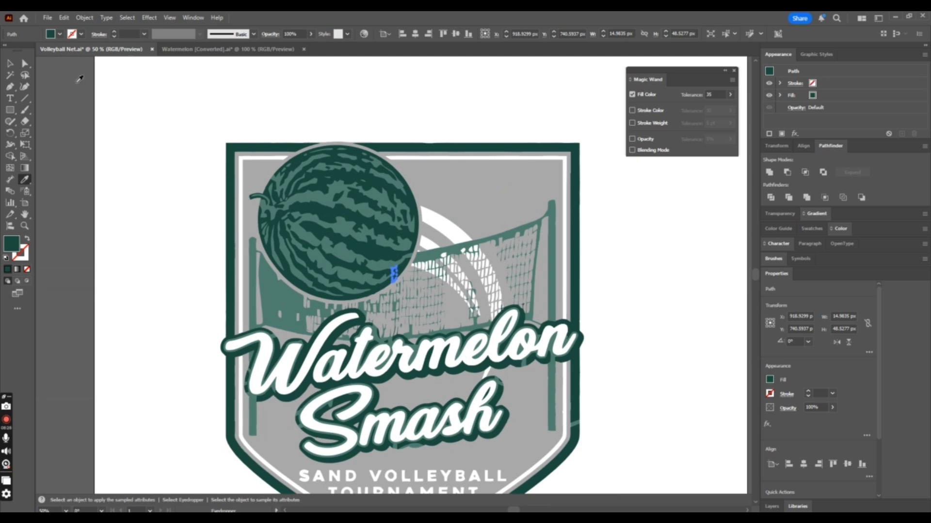
Recolour the two lighter green fragments flanking the dark leaf-shaped spot in the watermelon's upper middle dark green.
click(25, 64)
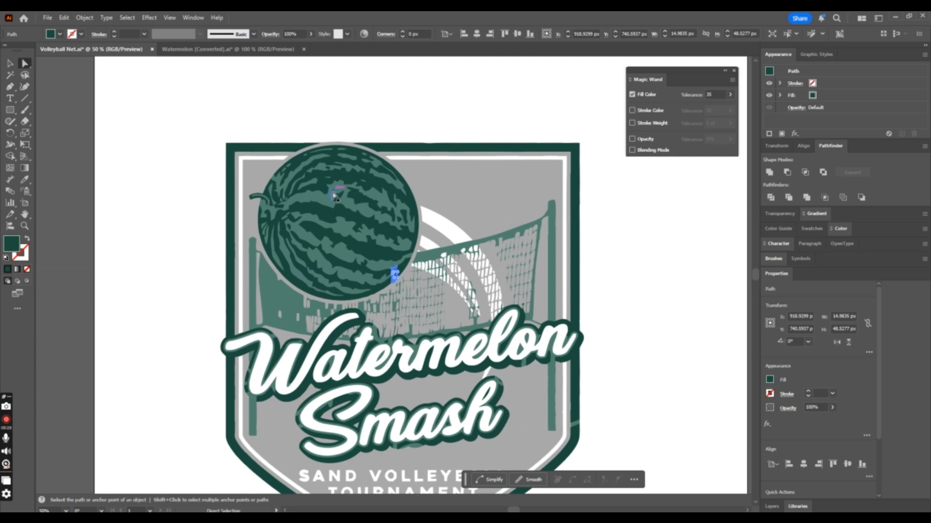
click(330, 194)
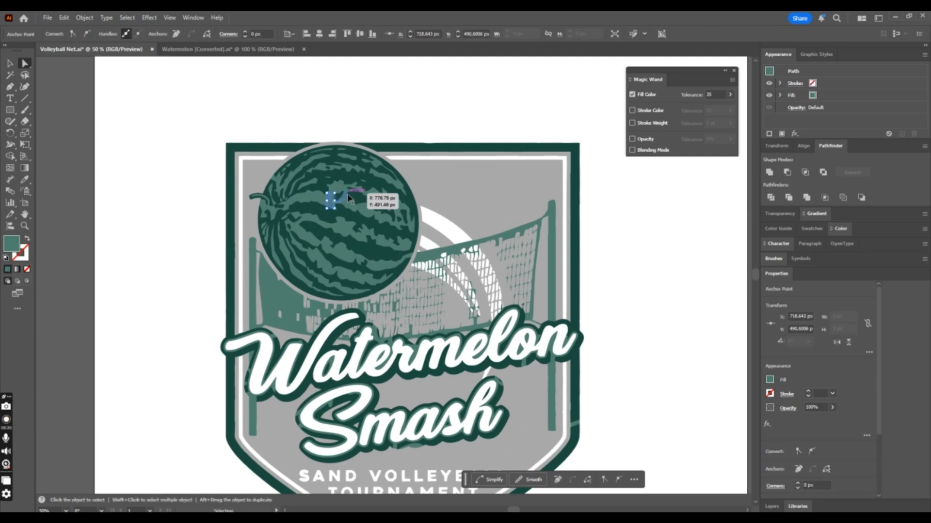
key(ctrl+plus)
key(ctrl+plus)
key(ctrl+plus)
key(ctrl+plus)
key(ctrl+plus)
click(472, 274)
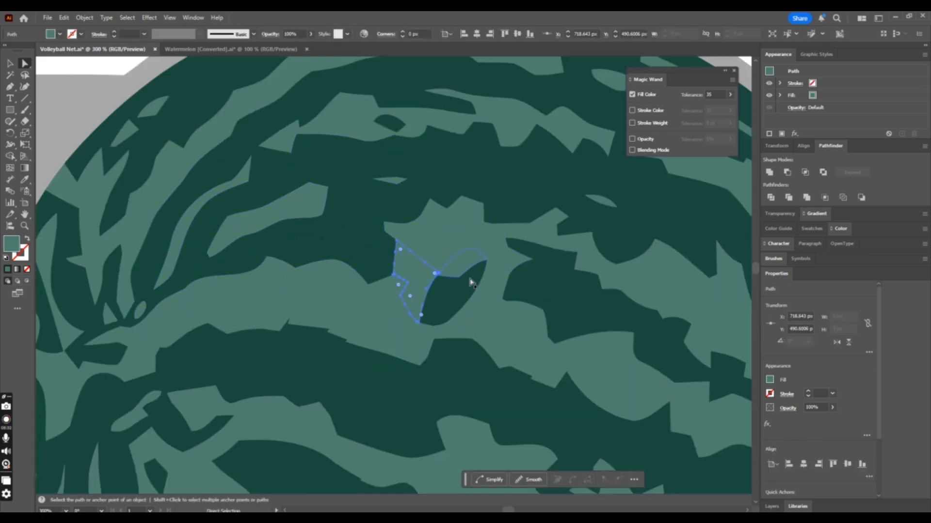
shift+click(497, 284)
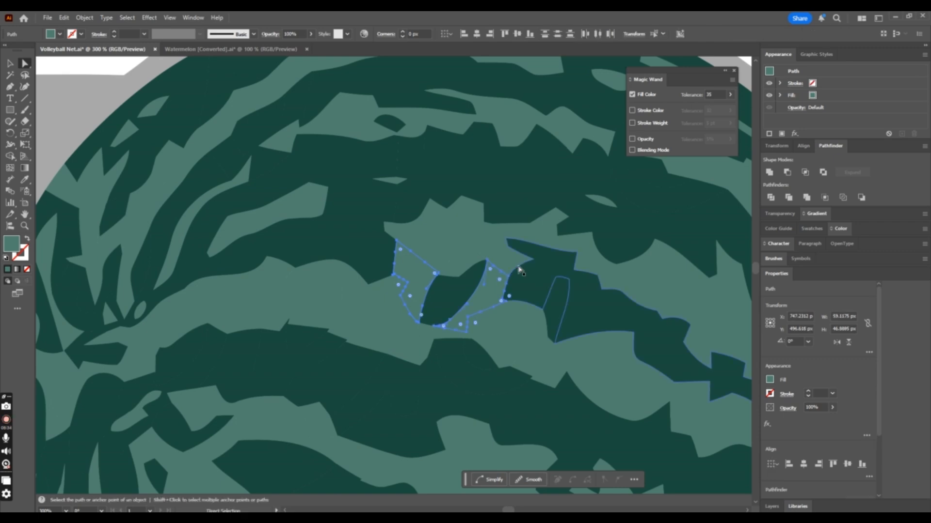
click(25, 180)
click(457, 291)
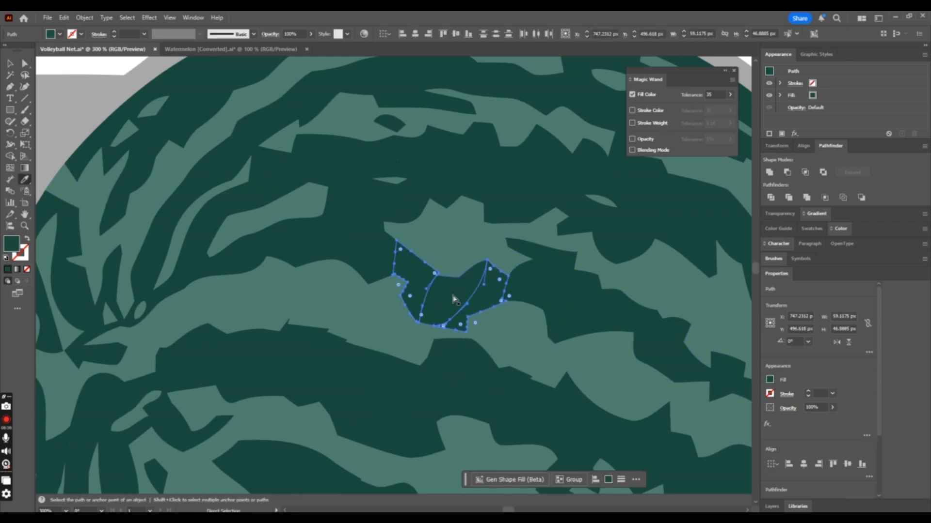
Clear the selection on the watermelon fragments and review the whole badge for leftover watermark pieces.
key(ctrl+minus)
key(ctrl+minus)
key(ctrl+minus)
key(ctrl+minus)
key(ctrl+minus)
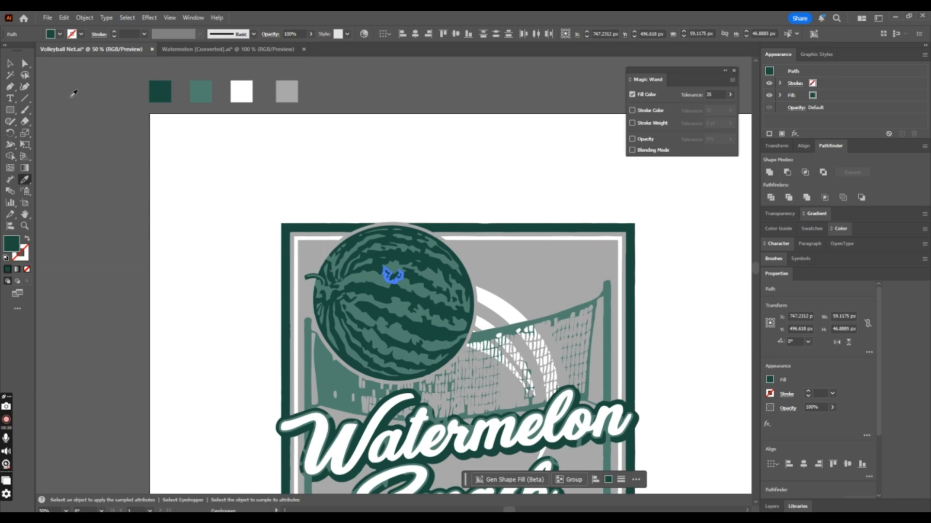
click(26, 67)
click(517, 178)
scroll(334, 285, down, 2)
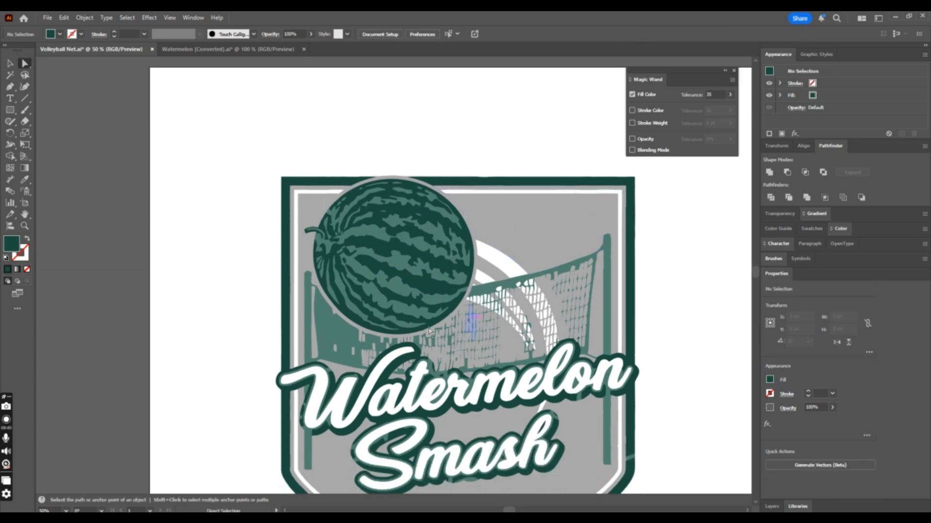
key(ctrl+minus)
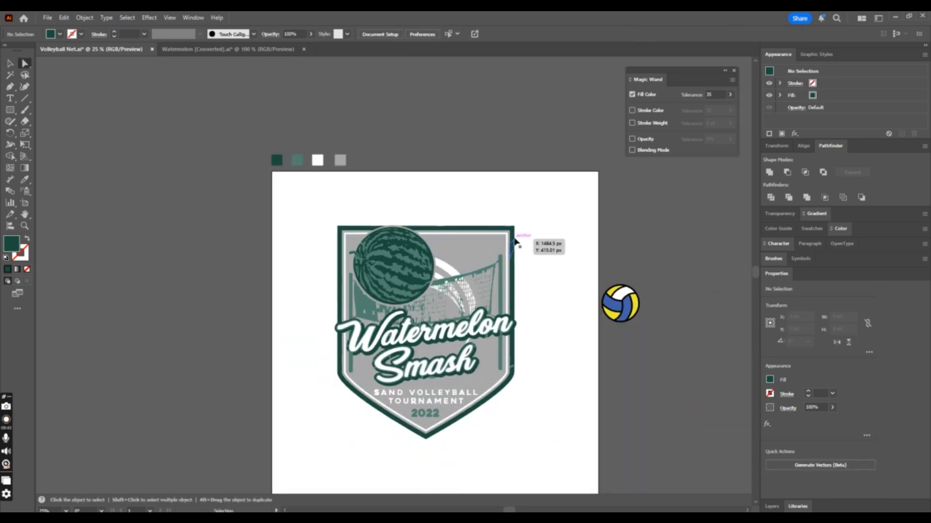
Try to move the blue and yellow volleyball from beside the artboard onto the watermelon.
key(ctrl+plus)
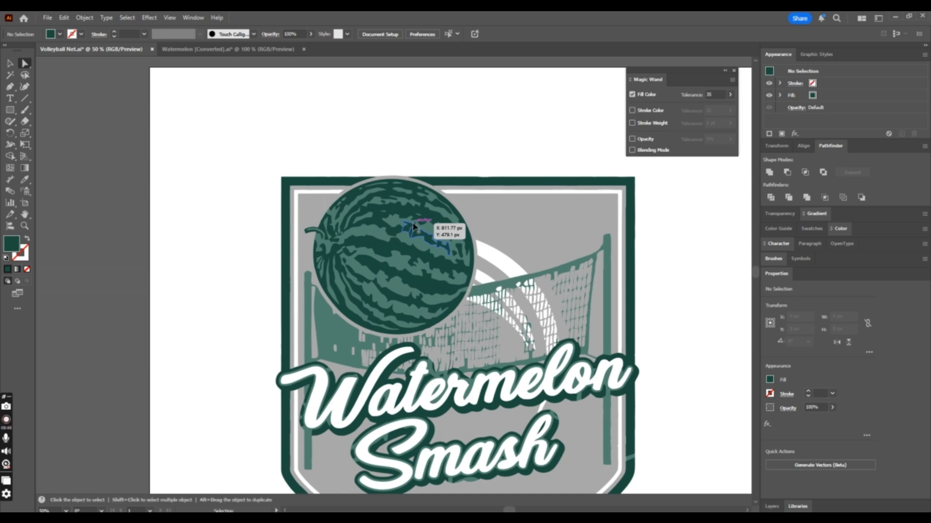
key(ctrl+minus)
key(ctrl+minus)
key(ctrl+minus)
click(11, 66)
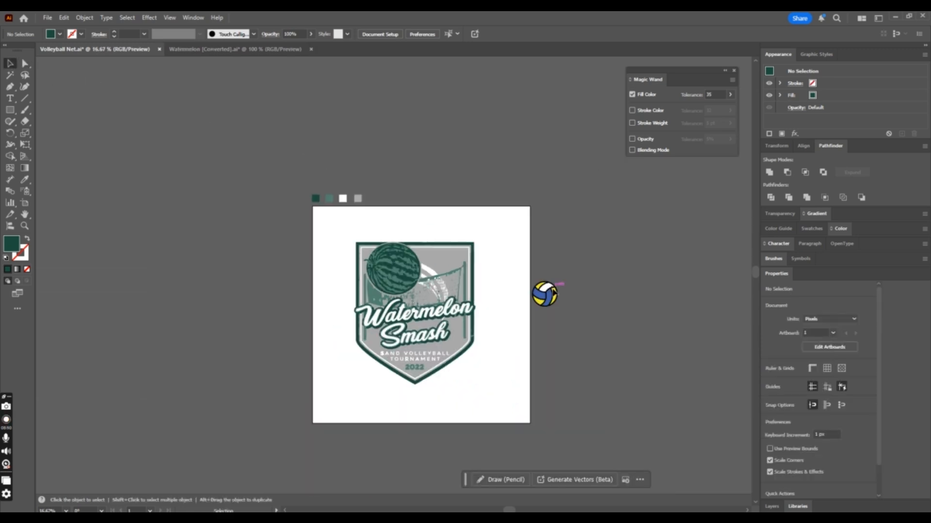
click(548, 297)
click(566, 302)
drag(548, 297, 392, 271)
key(ctrl+z)
click(612, 286)
Start a Pen tool outline at the badge's left edge and trace it over the top of the "Wat" letters in "Watermelon".
key(ctrl+plus)
key(ctrl+plus)
key(ctrl+plus)
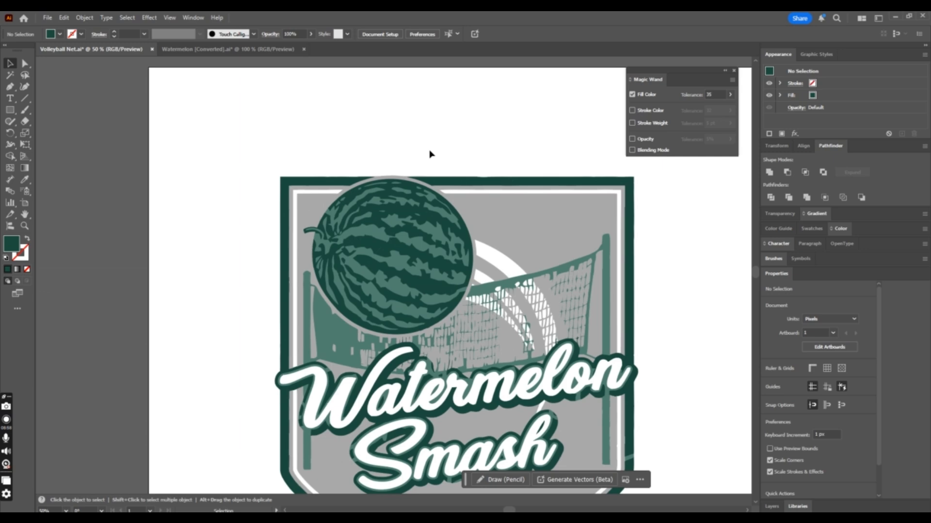
scroll(480, 80, down, 3)
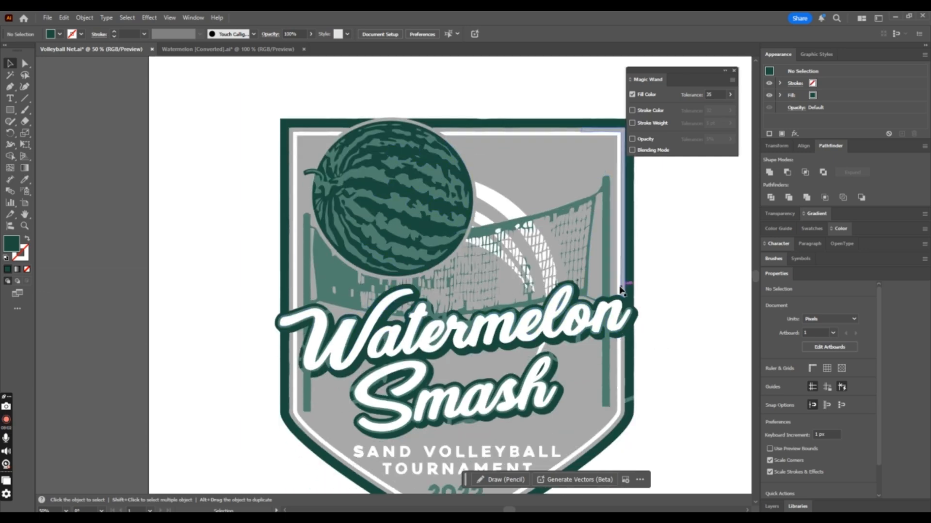
scroll(631, 291, down, 2)
scroll(635, 281, down, 4)
key(ctrl+plus)
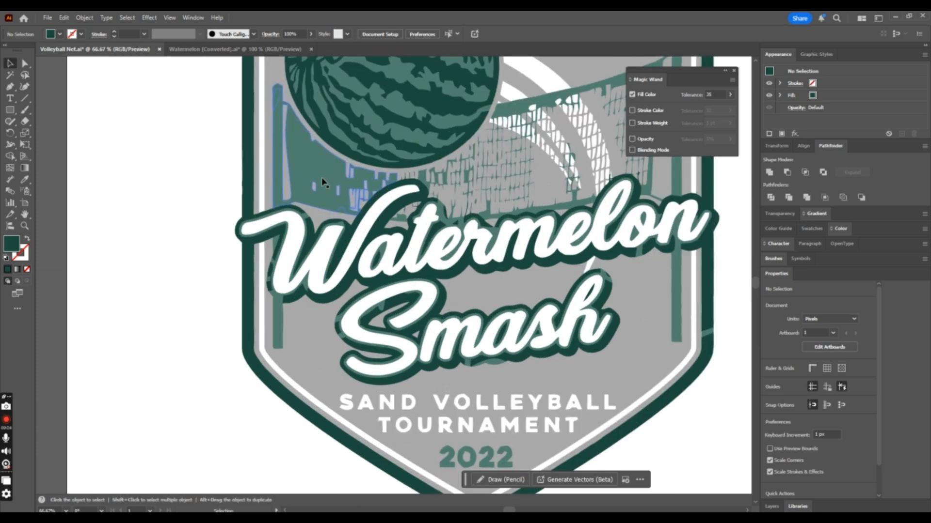
click(13, 86)
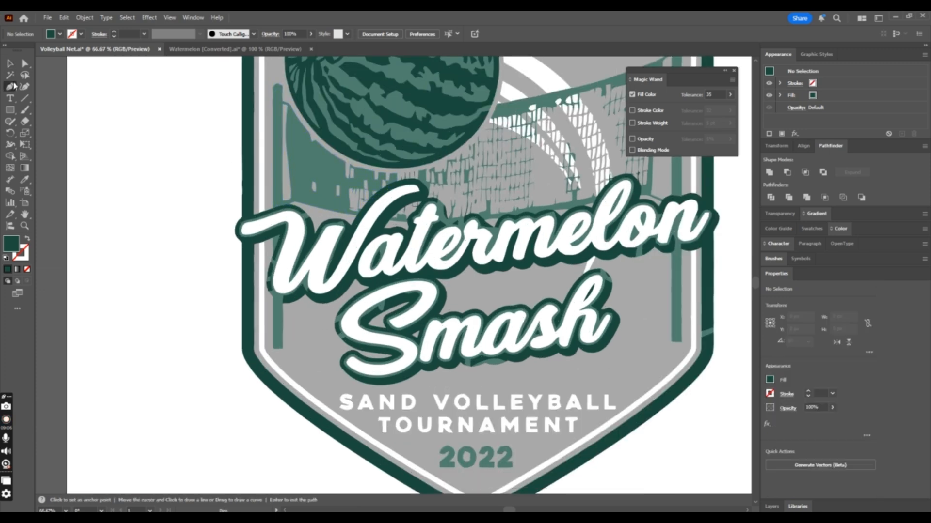
click(253, 215)
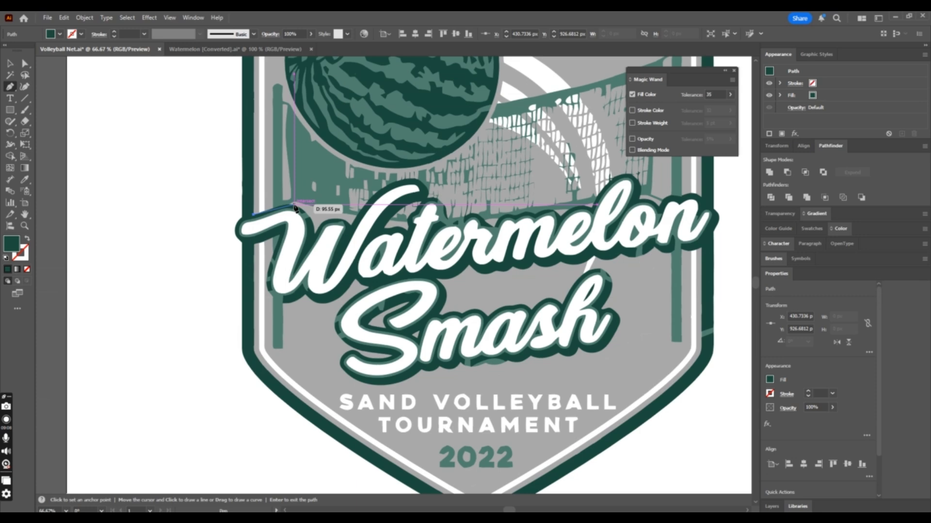
drag(294, 204, 332, 216)
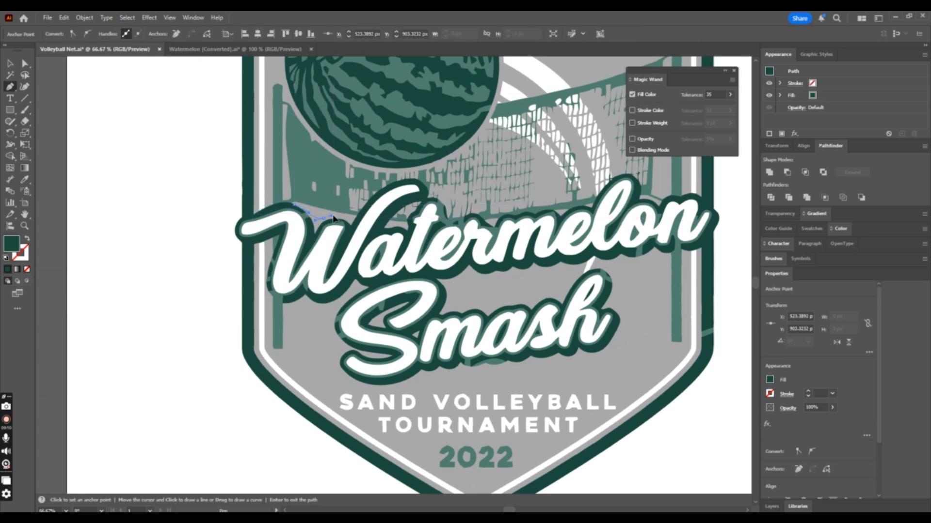
drag(430, 182, 450, 217)
click(450, 214)
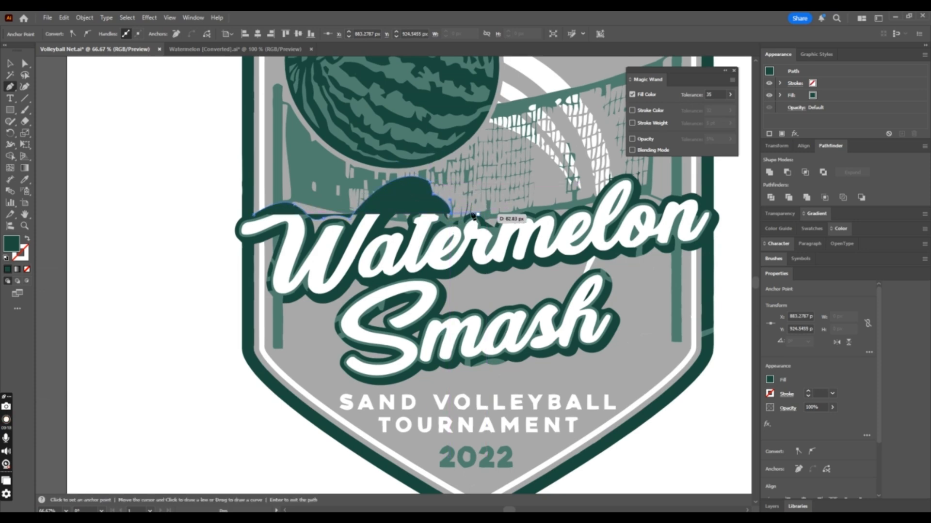
Continue the outline along the net's lower edge above the middle letters of "Watermelon", up to the "l".
drag(464, 214, 518, 217)
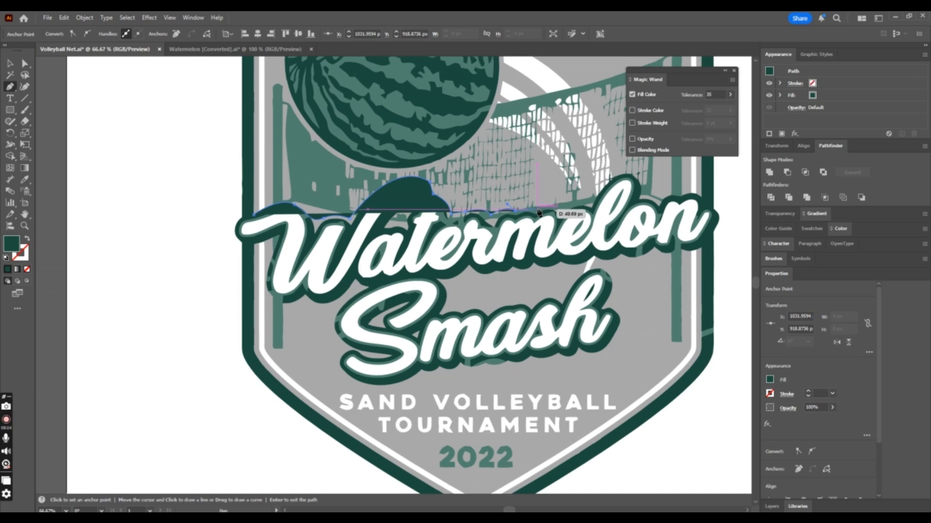
click(538, 212)
drag(566, 210, 568, 214)
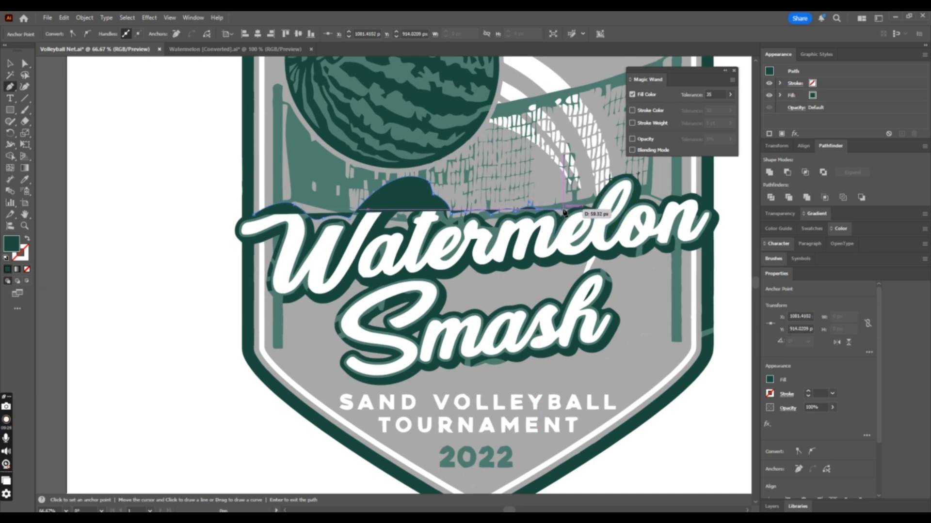
click(592, 205)
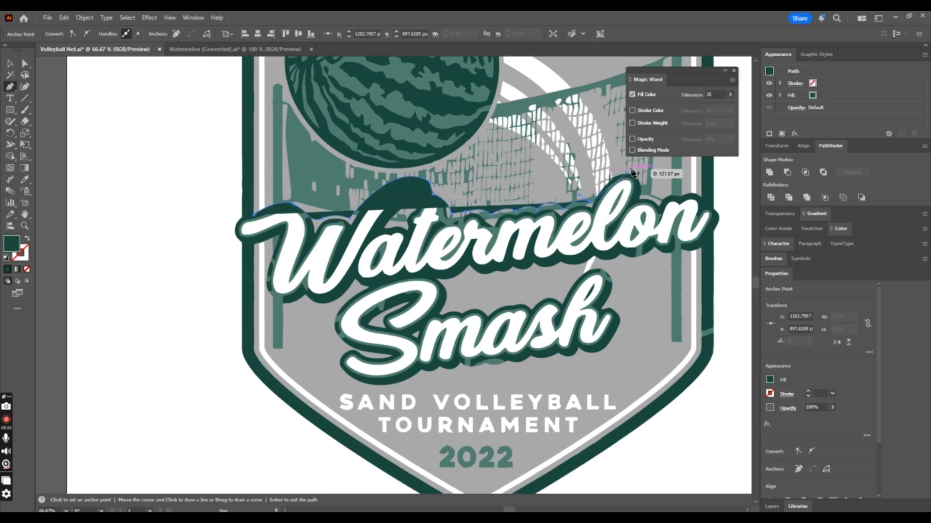
Curve the outline over the tall "l" and along the tops of the final "on" in "Watermelon".
drag(631, 170, 661, 171)
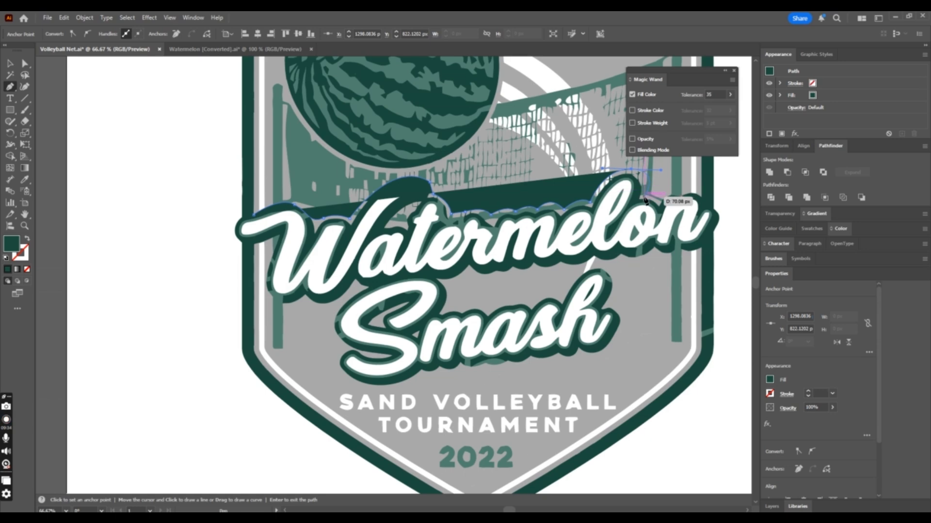
click(645, 197)
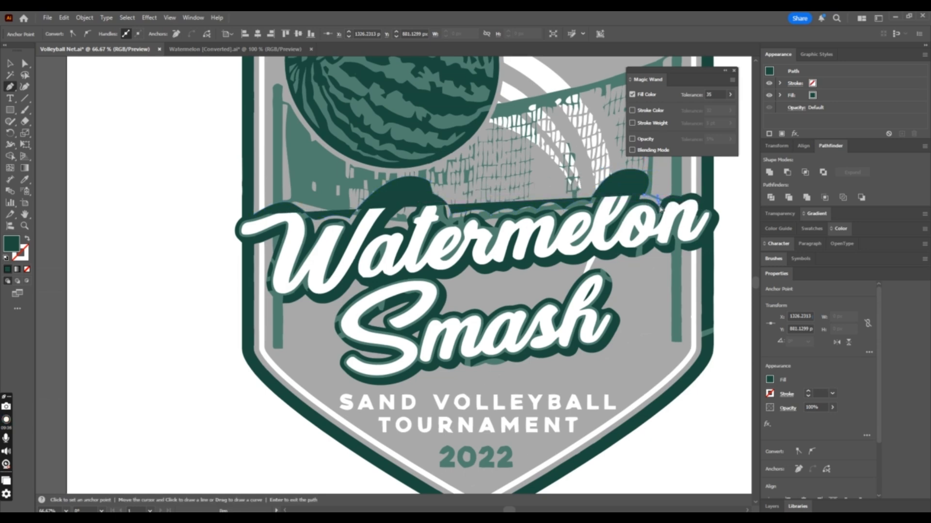
click(660, 202)
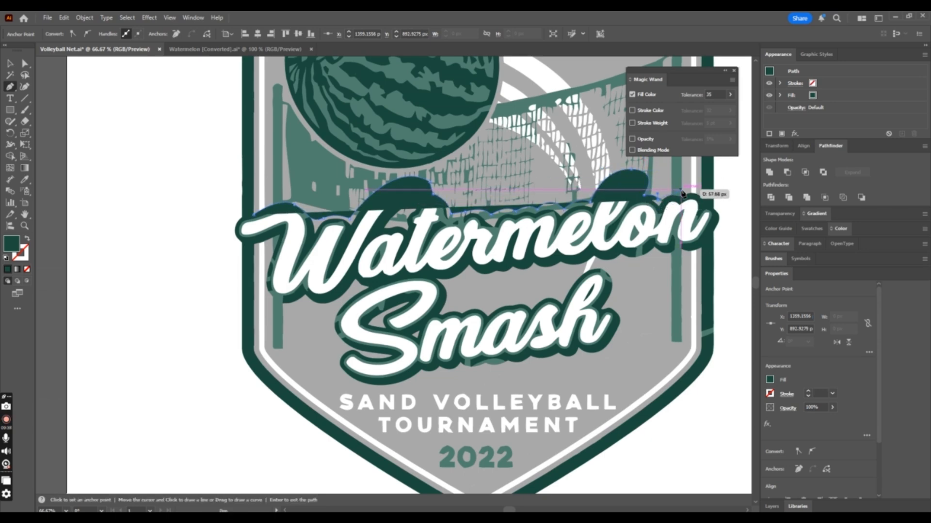
click(682, 194)
click(684, 194)
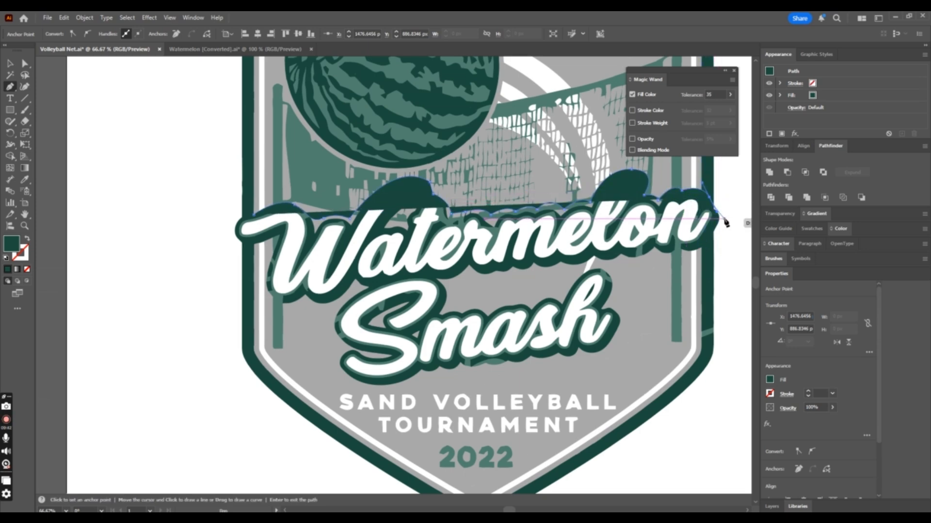
drag(721, 217, 719, 245)
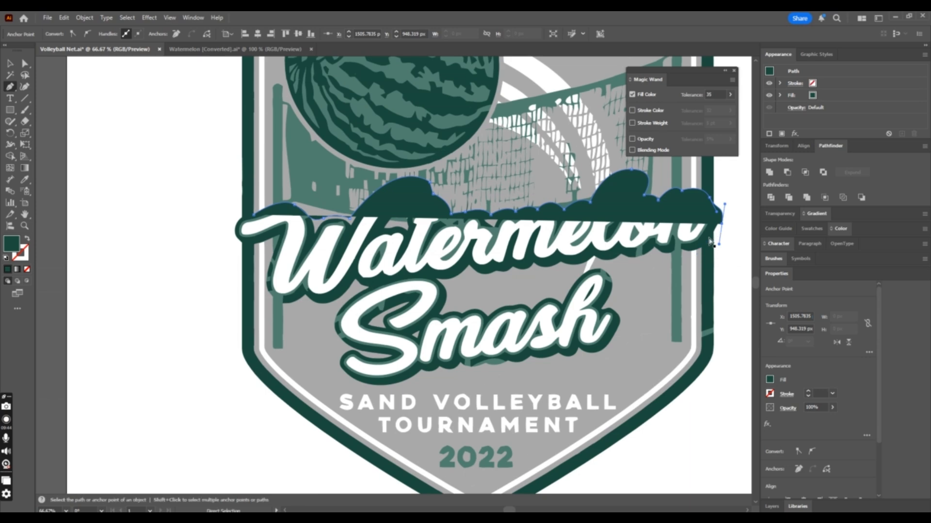
key(ctrl+z)
key(ctrl+z)
key(ctrl+z)
Carry the outline down inside the badge's right border and back beneath the "on" of "Watermelon".
drag(701, 198, 703, 256)
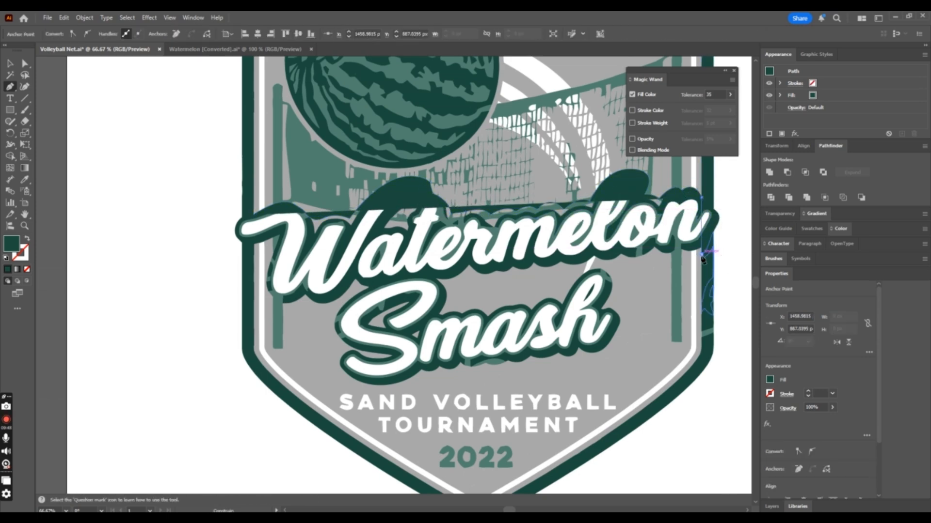
click(701, 254)
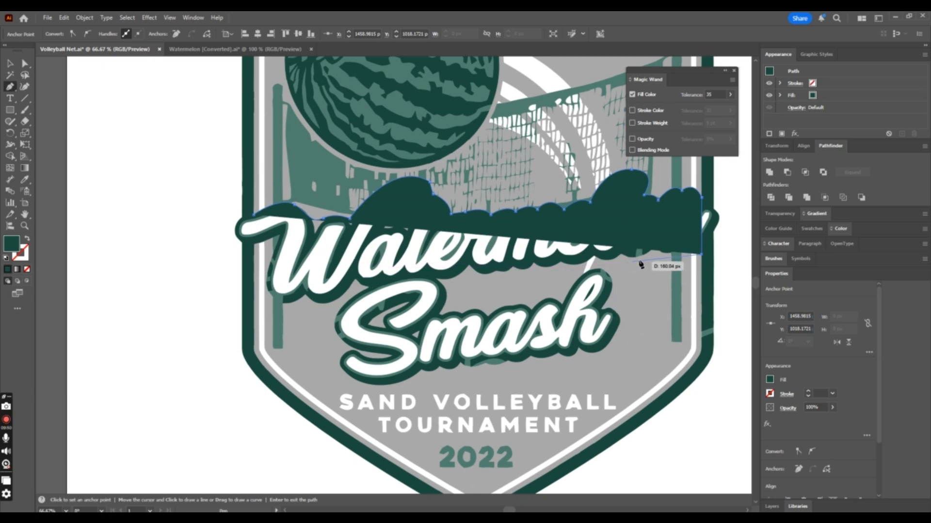
click(664, 260)
click(620, 267)
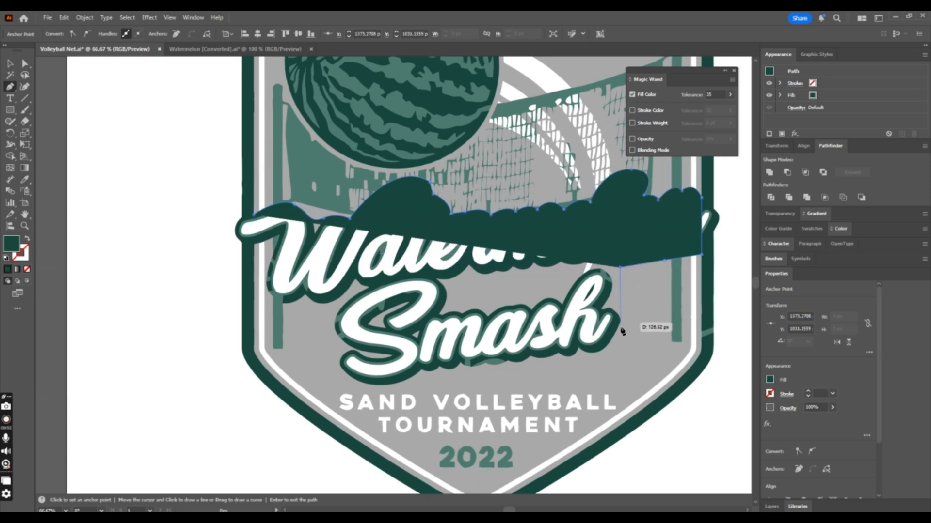
click(618, 347)
click(557, 377)
key(ctrl+z)
key(ctrl+z)
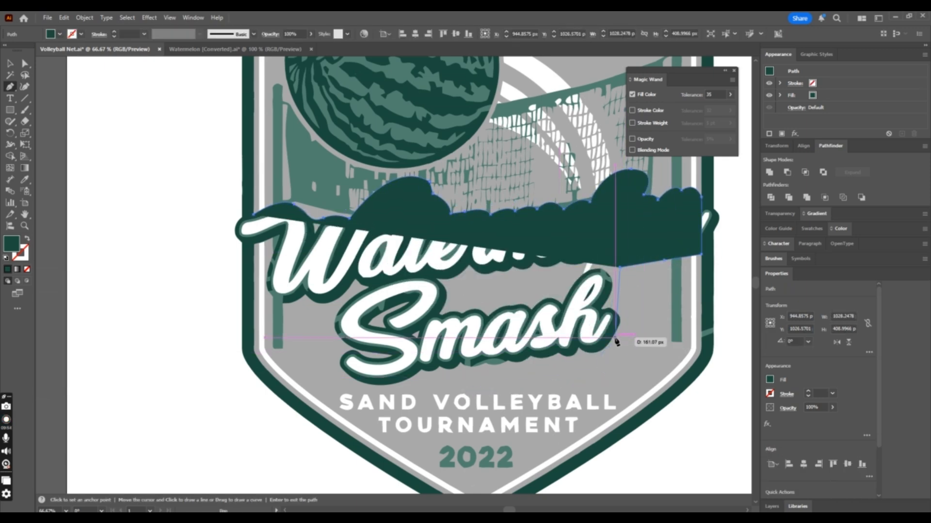
Curve the outline around the "h" of "Smash" and along beneath the word to the lower left of its "S".
drag(613, 341, 582, 381)
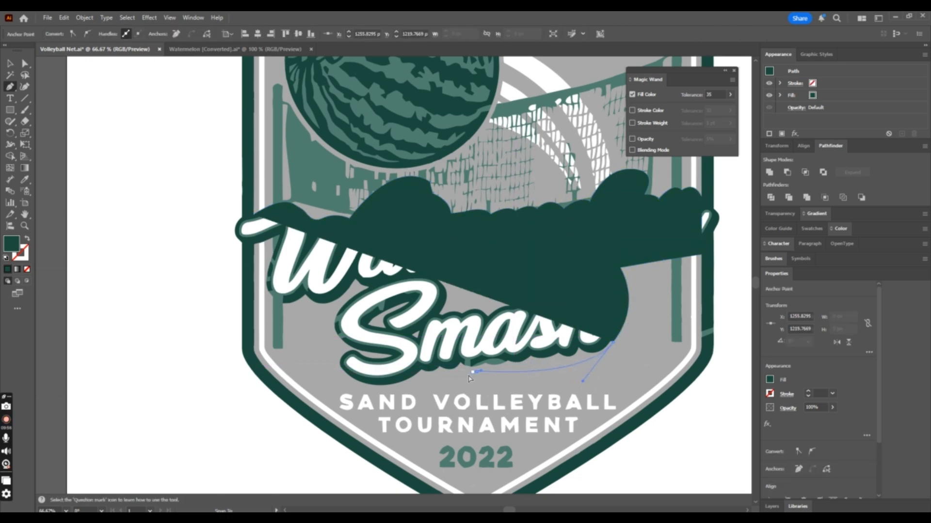
click(469, 374)
drag(337, 375, 286, 339)
key(ctrl+z)
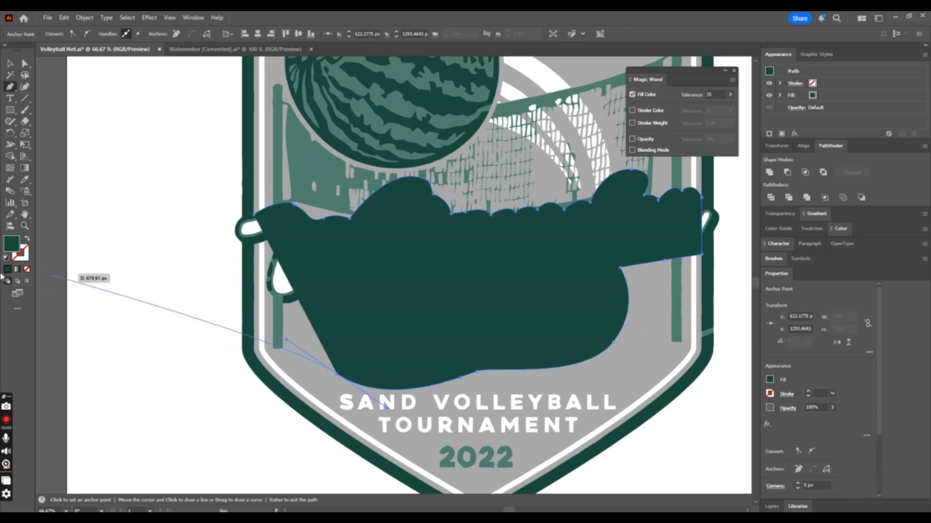
Remove the outline's fill and trace it up the left side of the "S" to beneath the "W".
click(27, 271)
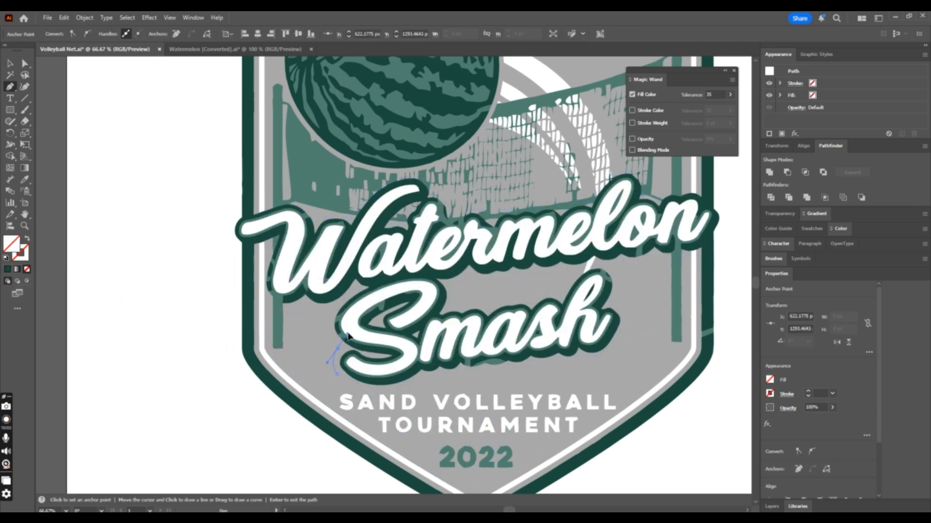
click(338, 348)
drag(348, 335, 304, 289)
click(306, 302)
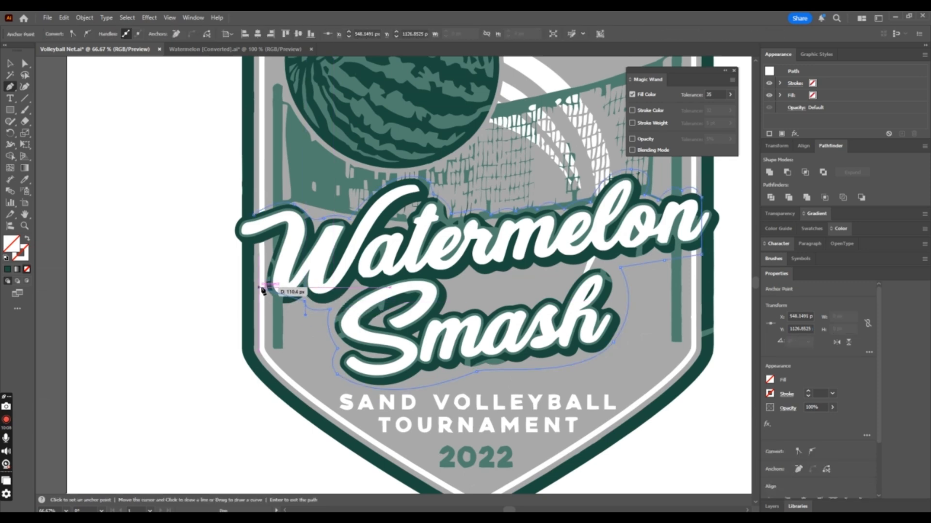
Trace the outline around the left side of the "W" and close the path at its starting point.
click(262, 291)
drag(263, 290, 258, 278)
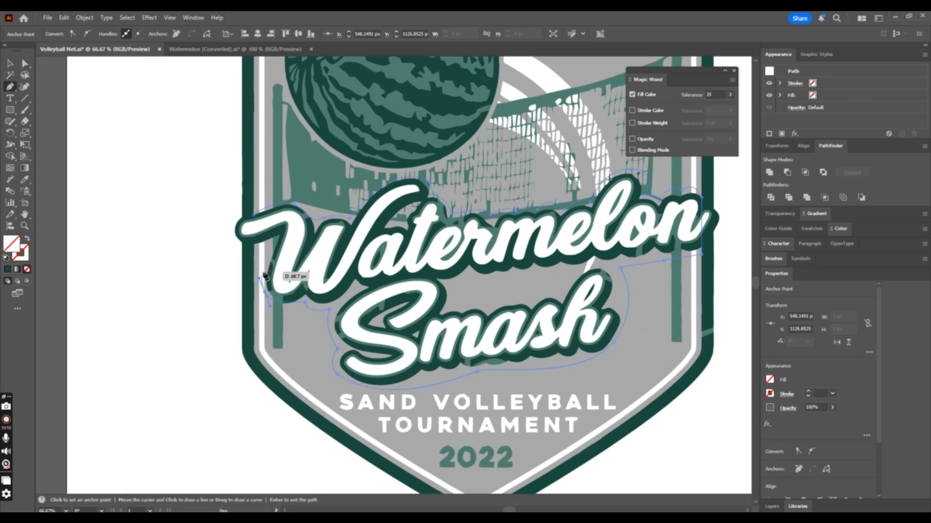
click(268, 244)
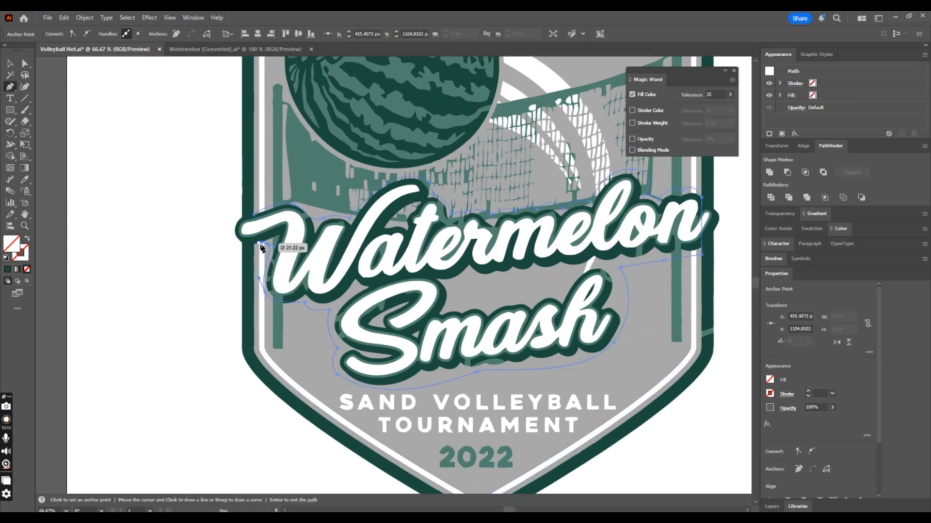
drag(253, 243, 245, 244)
click(253, 244)
click(256, 215)
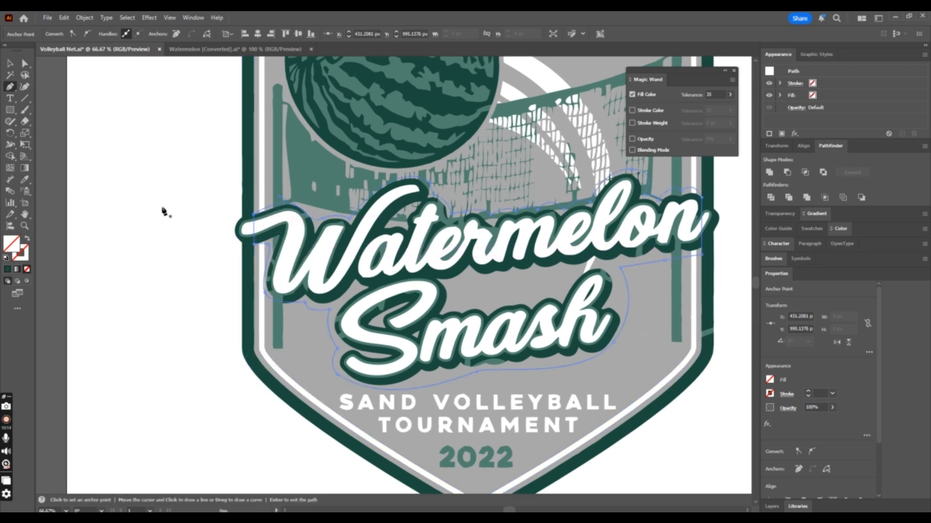
Fill the closed cover shape with the grey sampled from the badge background and deselect it.
click(24, 179)
click(316, 339)
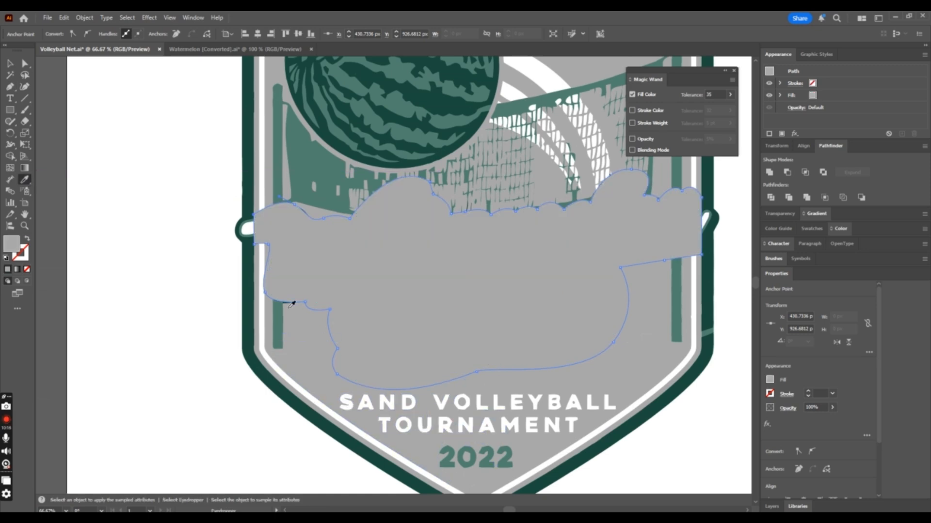
click(10, 63)
click(214, 141)
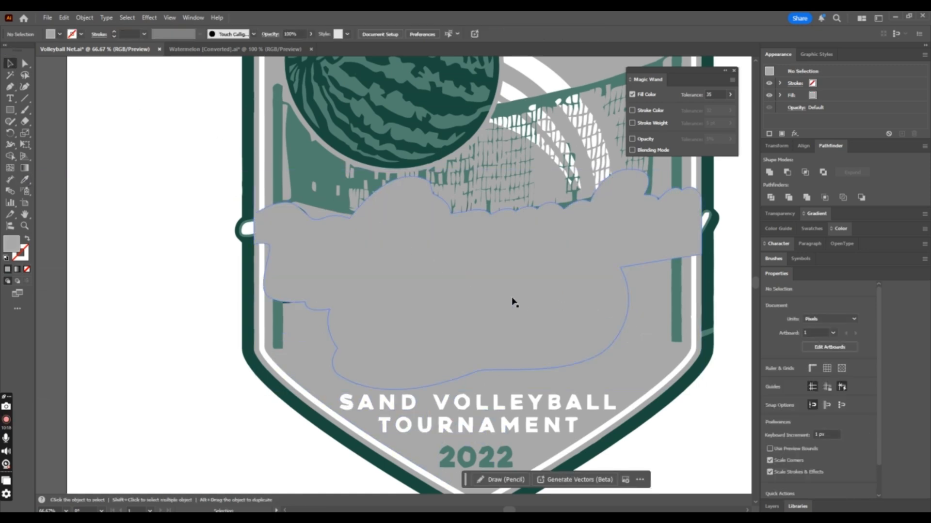
Pull the grey cover shape's anchor point below the "W" slightly downward over the leftover dark edge, and deselect the shape.
key(ctrl+minus)
key(ctrl+minus)
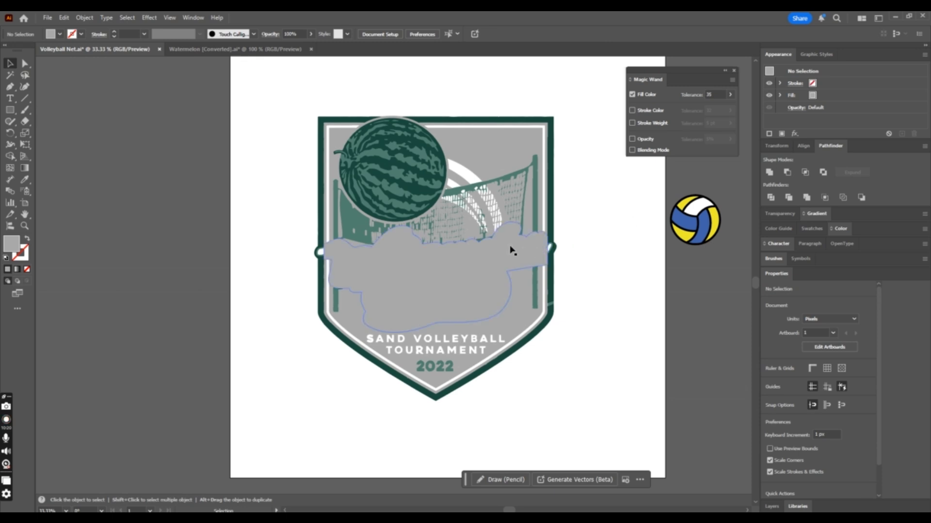
click(509, 250)
scroll(621, 224, up, 1)
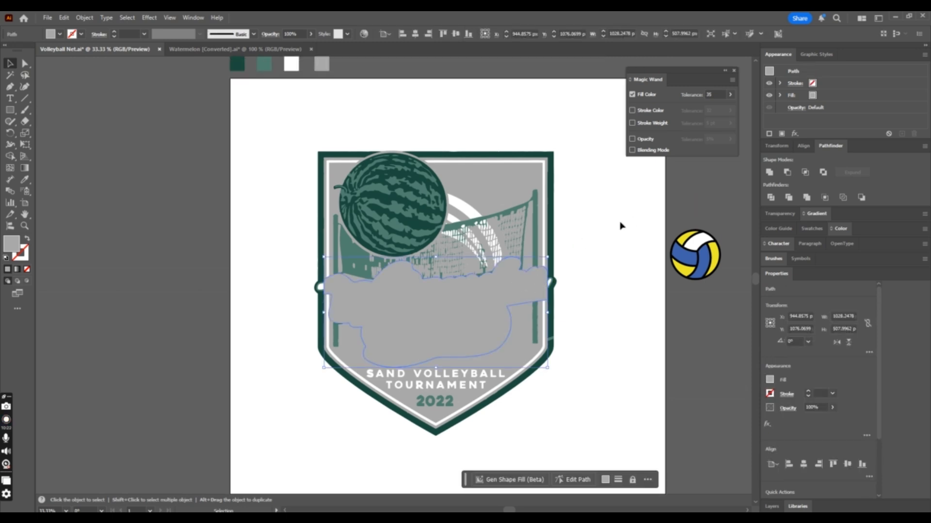
key(ctrl+plus)
key(ctrl+plus)
key(a)
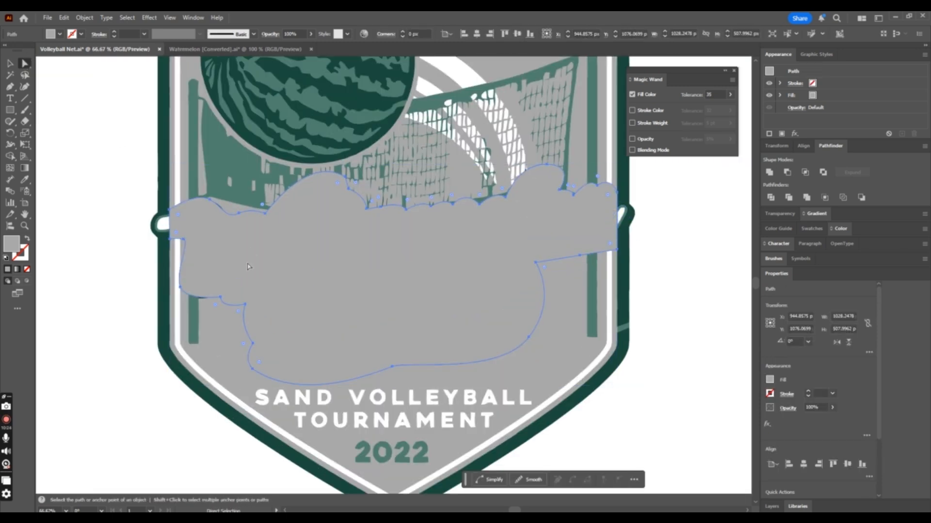
drag(221, 298, 223, 303)
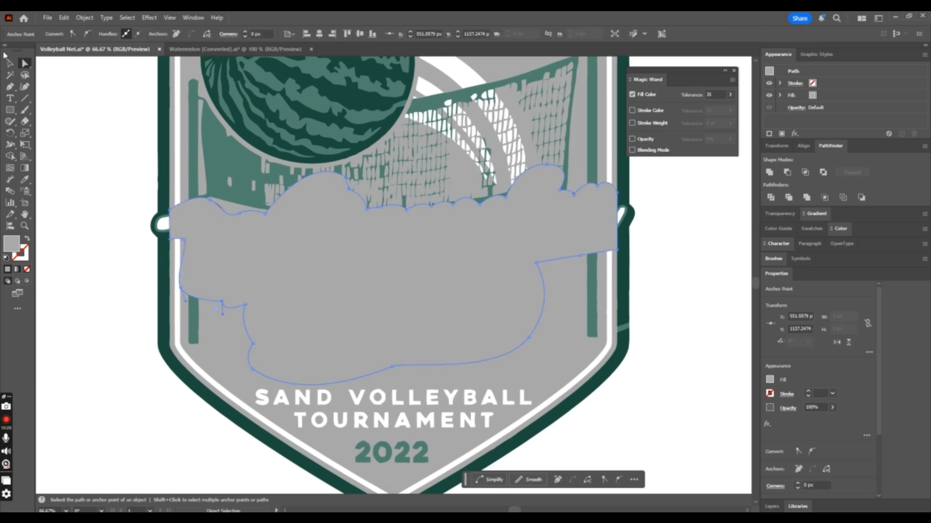
click(10, 64)
click(99, 90)
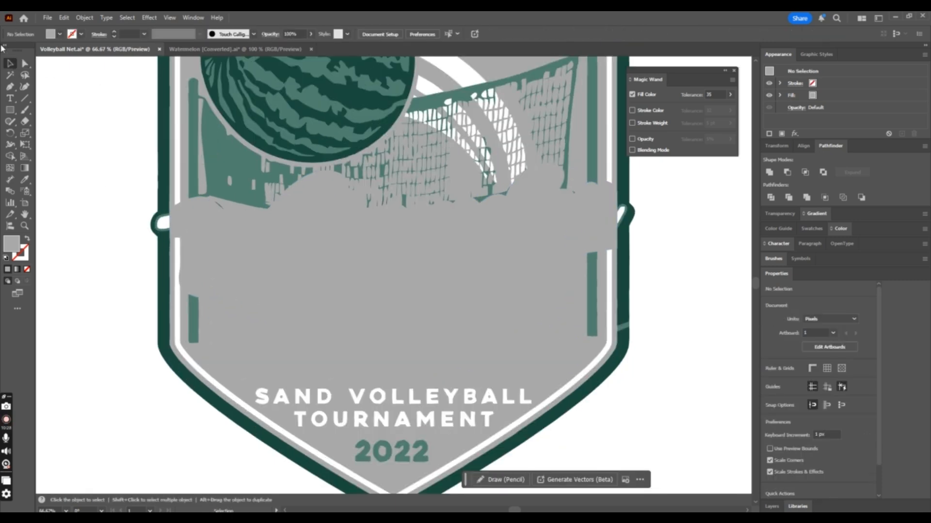
Draw vertical lines about 445 px long along the badge's right and left outer edges, crossing both dark green bulges.
click(26, 99)
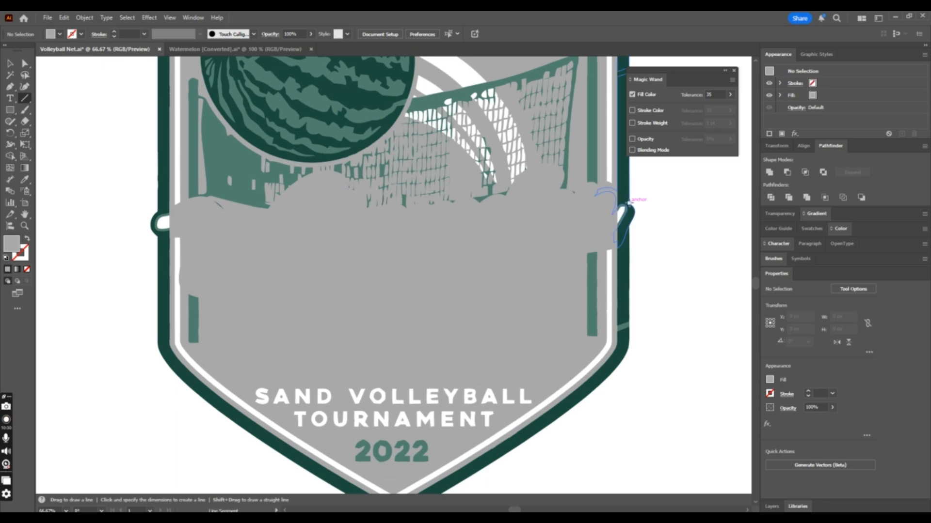
drag(631, 203, 630, 300)
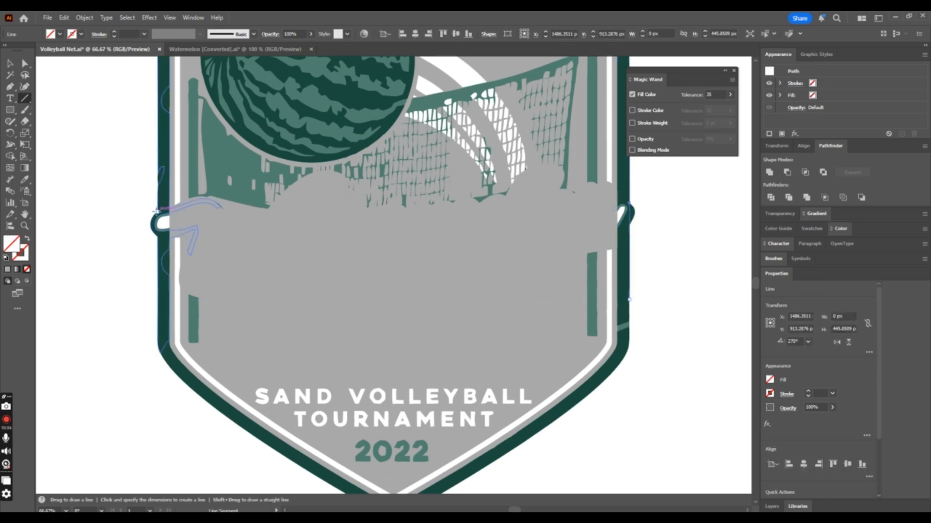
mouse_move(158, 212)
mouse_down()
mouse_move(177, 294)
mouse_move(164, 309)
mouse_up()
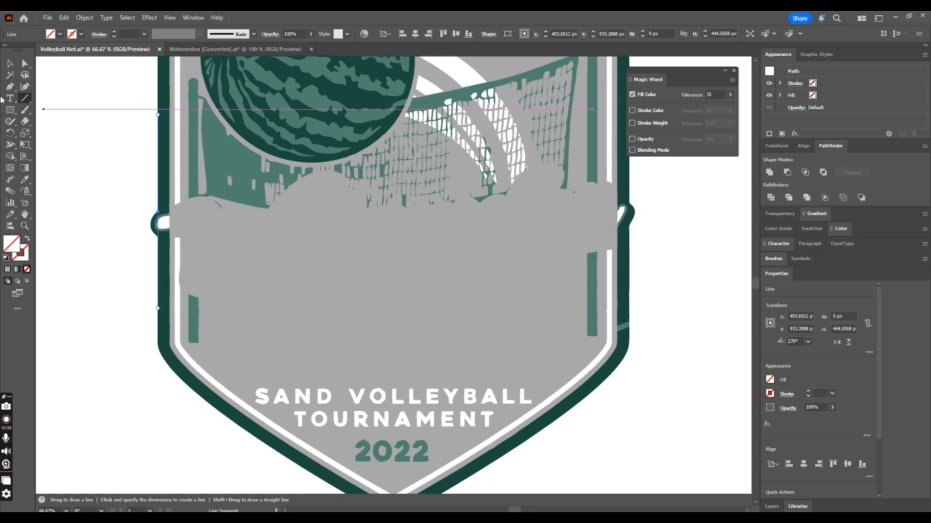
click(13, 88)
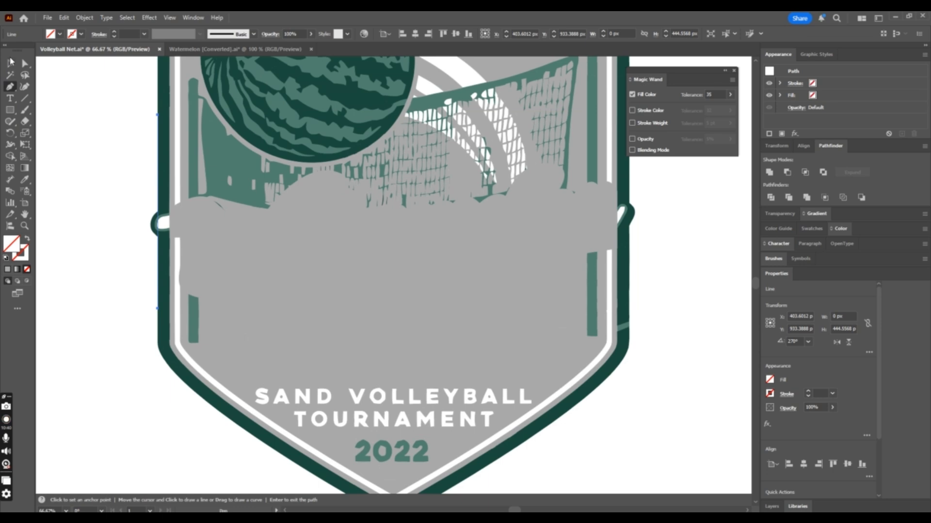
key(v)
Divide the whole badge artwork with Pathfinder, ungroup the resulting pieces, and deselect them.
key(ctrl+minus)
key(ctrl+minus)
key(ctrl+minus)
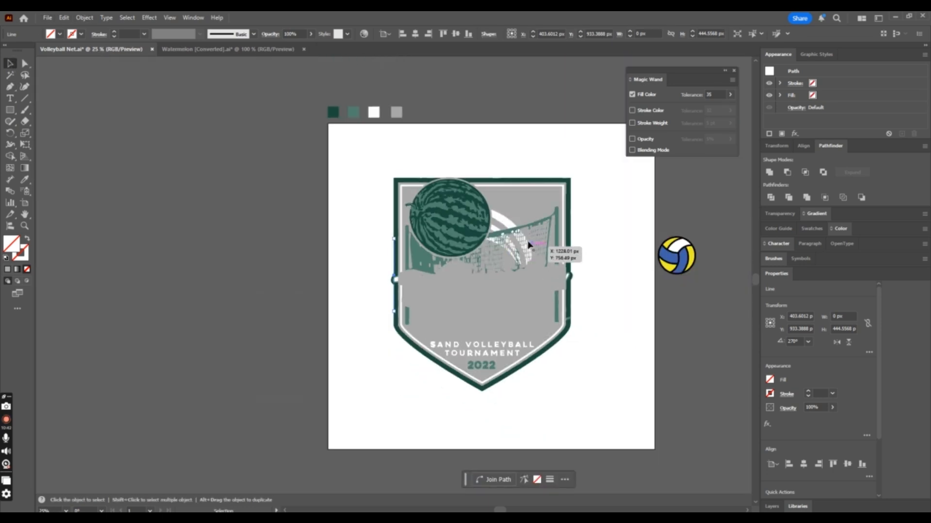
mouse_move(365, 153)
mouse_down()
mouse_move(696, 423)
mouse_move(622, 439)
mouse_up()
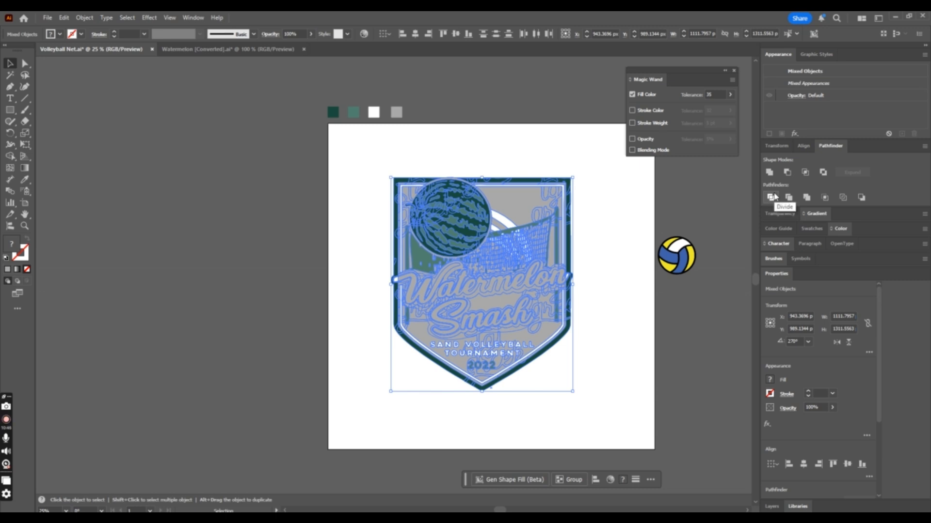
click(193, 18)
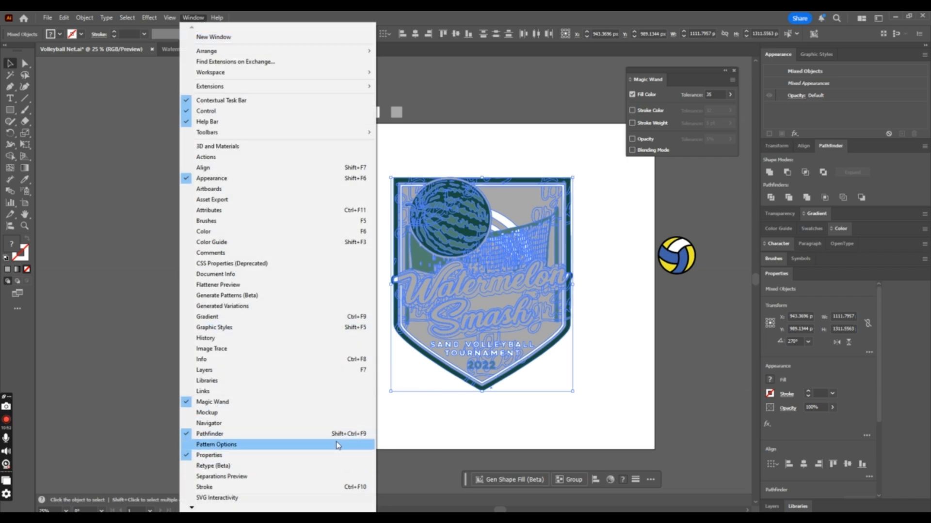
click(838, 148)
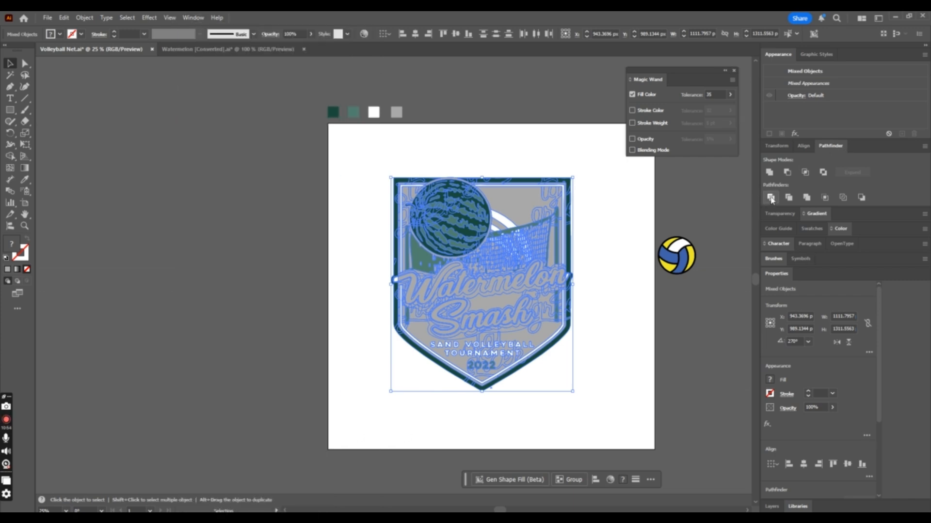
drag(825, 148, 878, 153)
right_click(448, 232)
click(460, 365)
click(616, 345)
drag(462, 286, 589, 326)
key(ctrl+z)
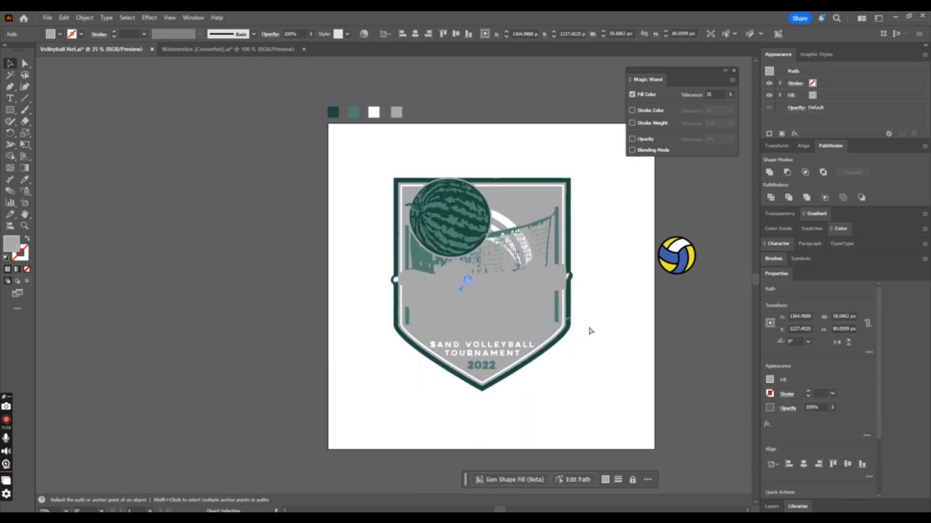
Recolour the white and light green lettering remnants inside the right border with the border's sampled dark green.
key(ctrl+equal)
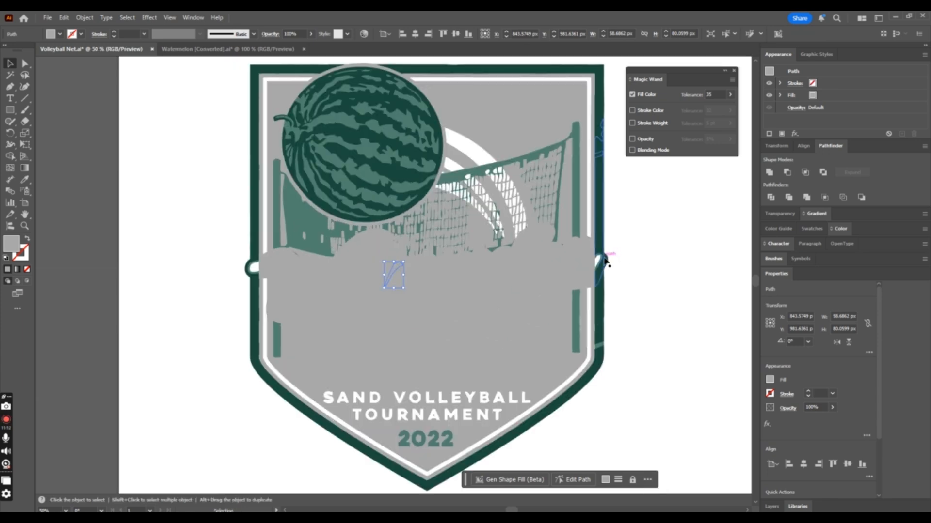
click(599, 262)
key(ctrl+equal)
key(ctrl+equal)
key(ctrl+equal)
key(ctrl+equal)
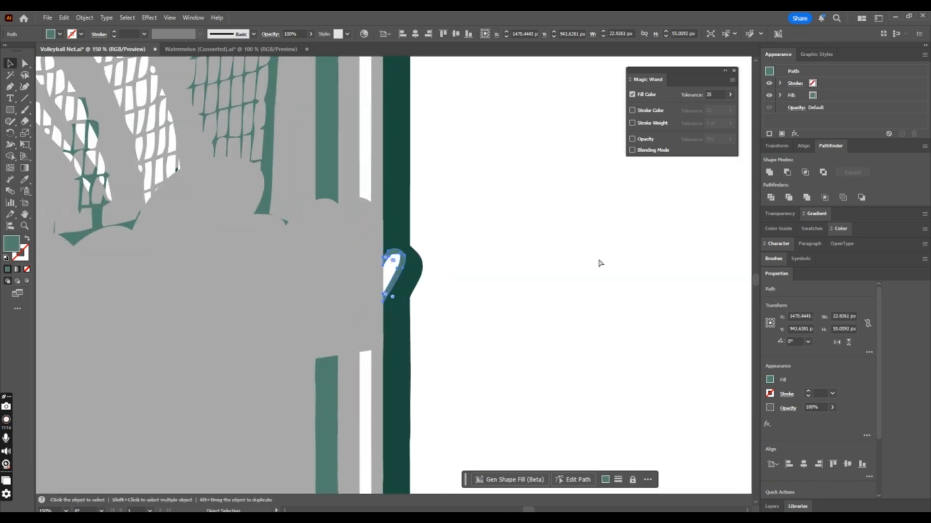
shift+click(389, 272)
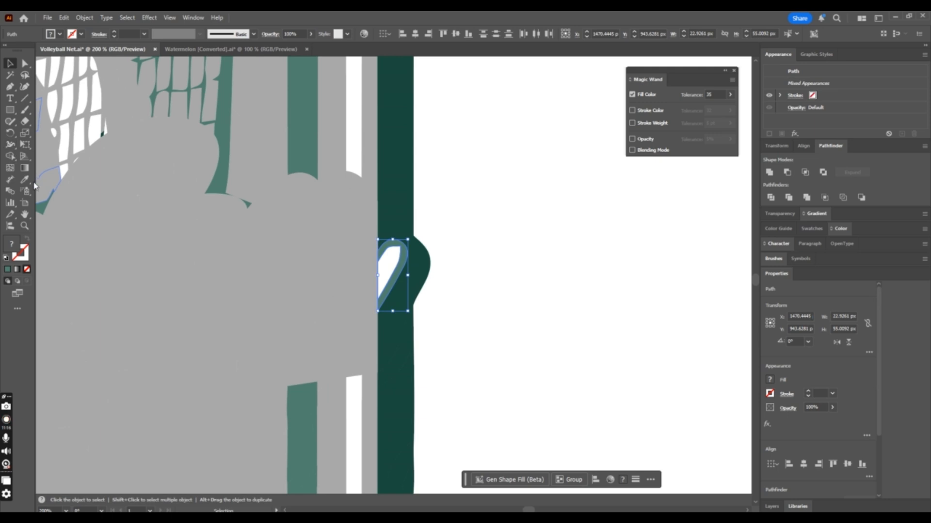
click(25, 180)
click(403, 199)
click(405, 195)
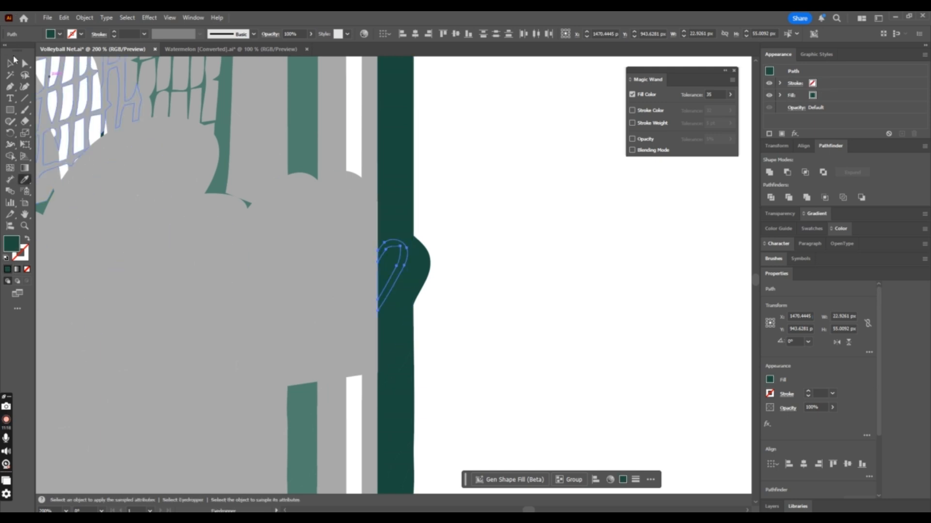
Delete the dark green bulges that stick out past the badge's right and left outer edges.
click(11, 62)
click(492, 189)
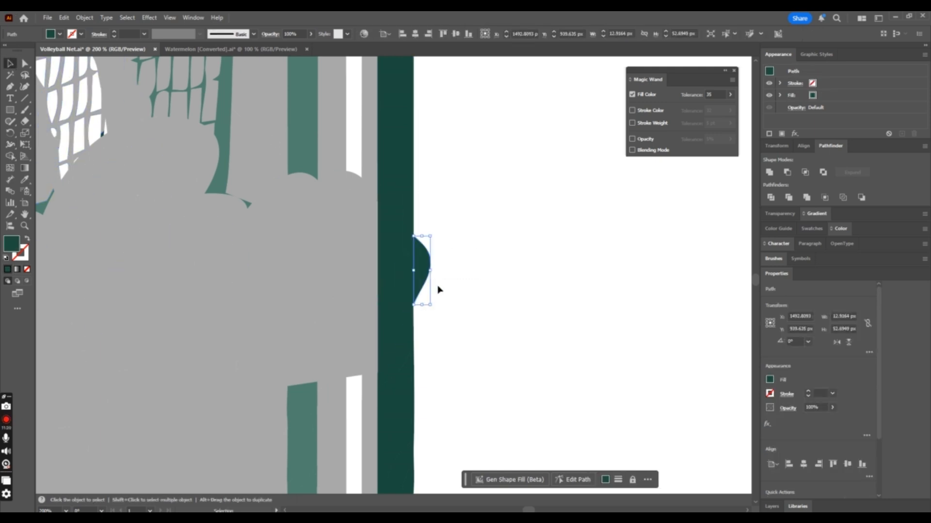
key(ctrl+minus)
key(ctrl+minus)
key(ctrl+minus)
key(ctrl+minus)
key(ctrl+minus)
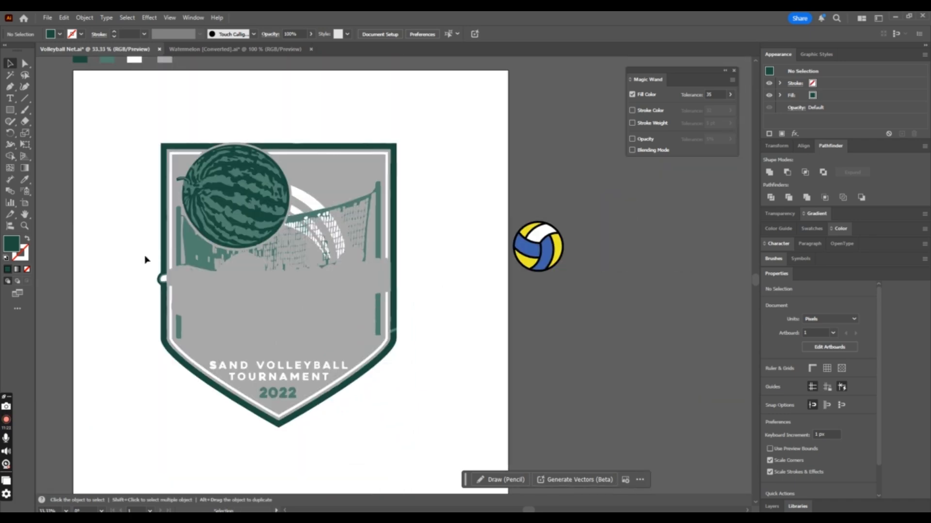
drag(160, 290, 162, 292)
key(Delete)
Recolour the white and light green lettering remnants inside the left border with the border's sampled dark green.
click(163, 276)
key(ctrl+plus)
key(ctrl+plus)
key(ctrl+plus)
key(ctrl+plus)
key(ctrl+plus)
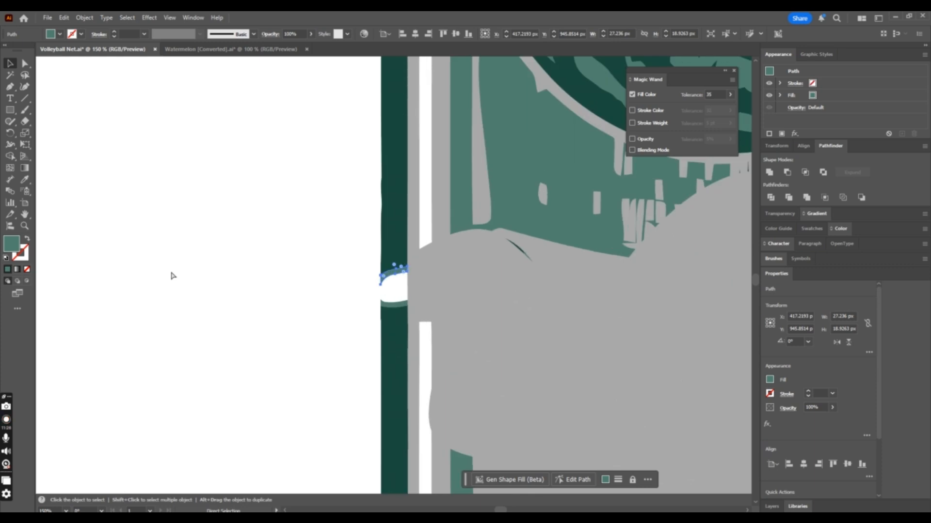
shift+click(378, 315)
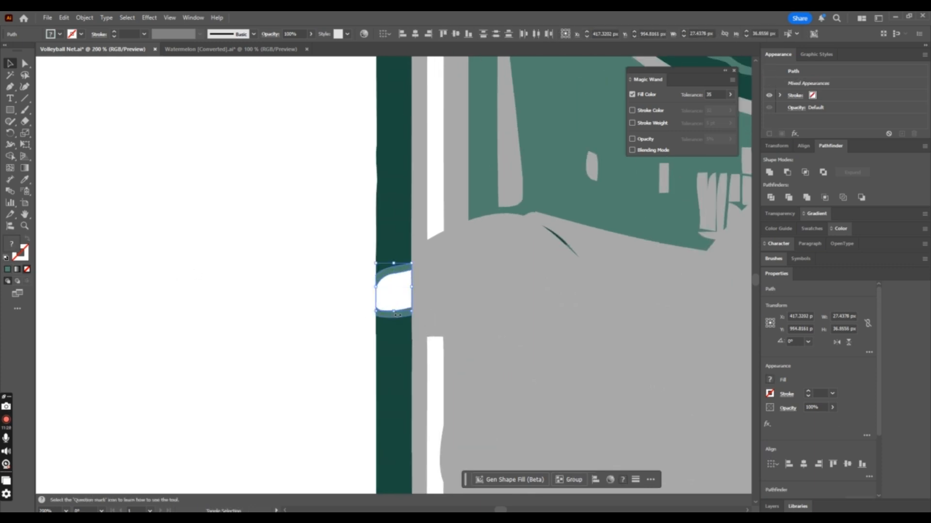
click(28, 179)
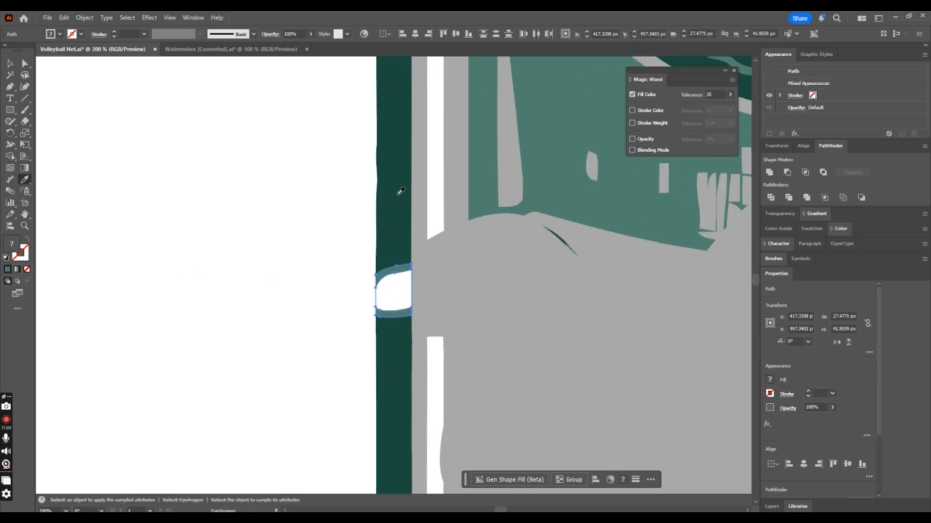
click(399, 191)
key(ctrl+minus)
key(ctrl+minus)
key(ctrl+minus)
key(ctrl+minus)
click(9, 64)
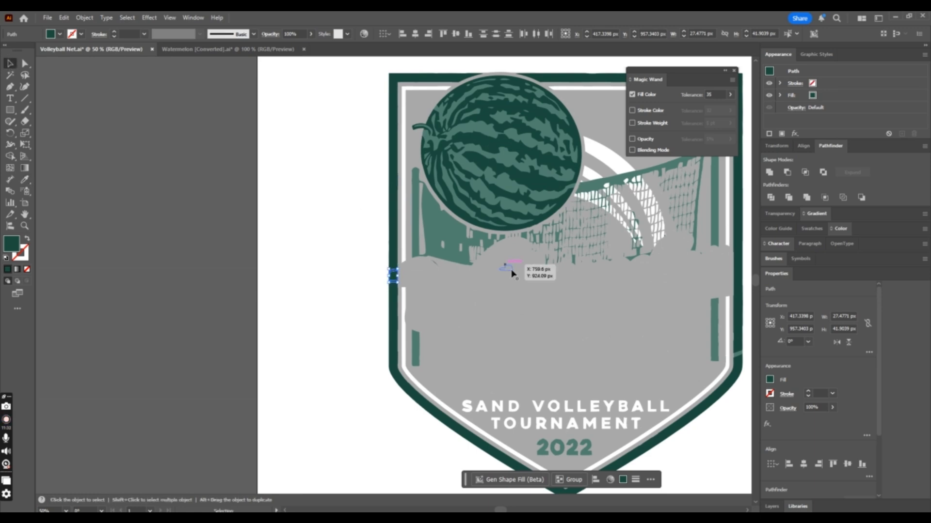
drag(490, 294, 571, 344)
key(ctrl+z)
drag(442, 286, 364, 346)
key(ctrl+z)
key(ctrl+z)
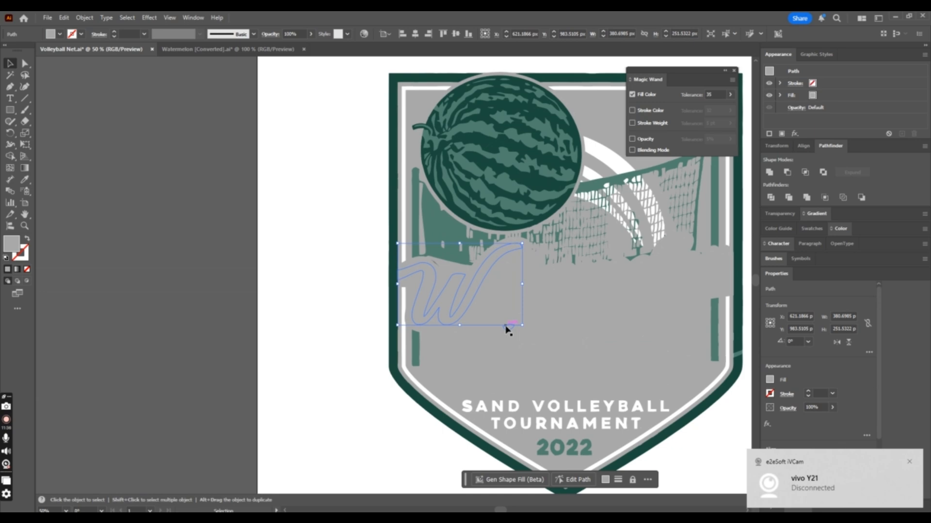
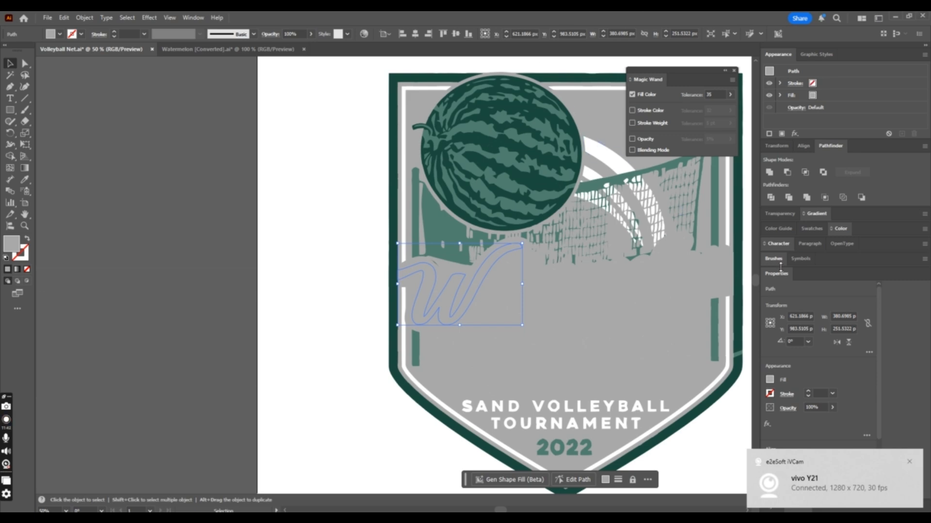
key(ctrl+minus)
key(ctrl+minus)
key(ctrl+plus)
key(ctrl+plus)
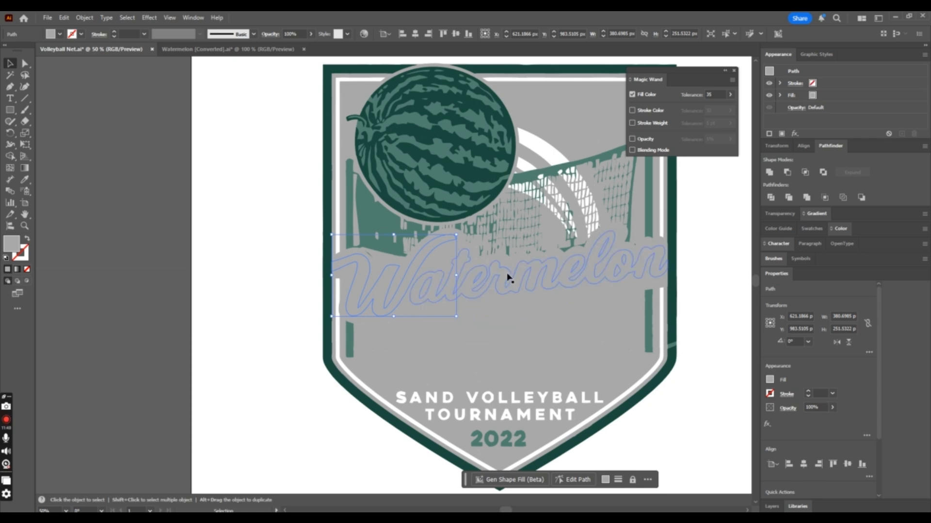
key(ctrl+minus)
key(ctrl+minus)
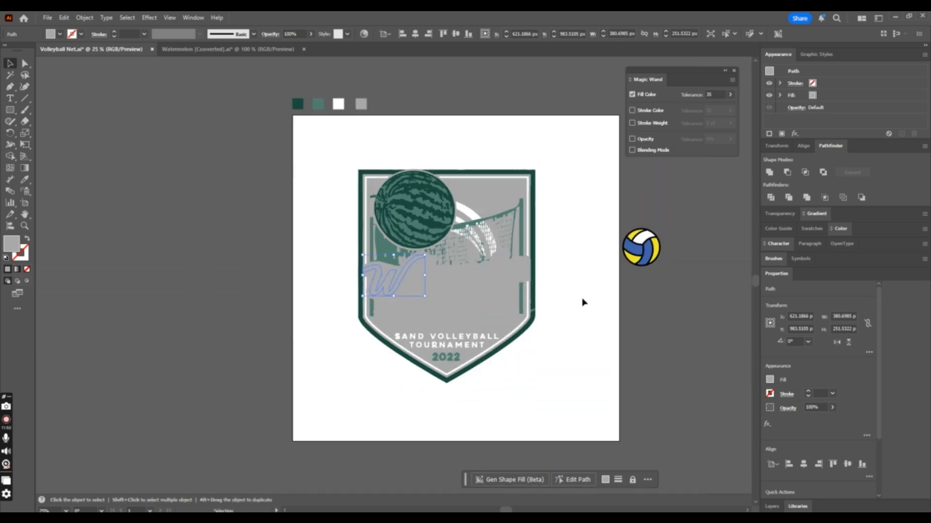
click(585, 304)
Start a Pen path at the top of the thin net strand below the watermelon's left side and trace down to its foot.
key(ctrl+plus)
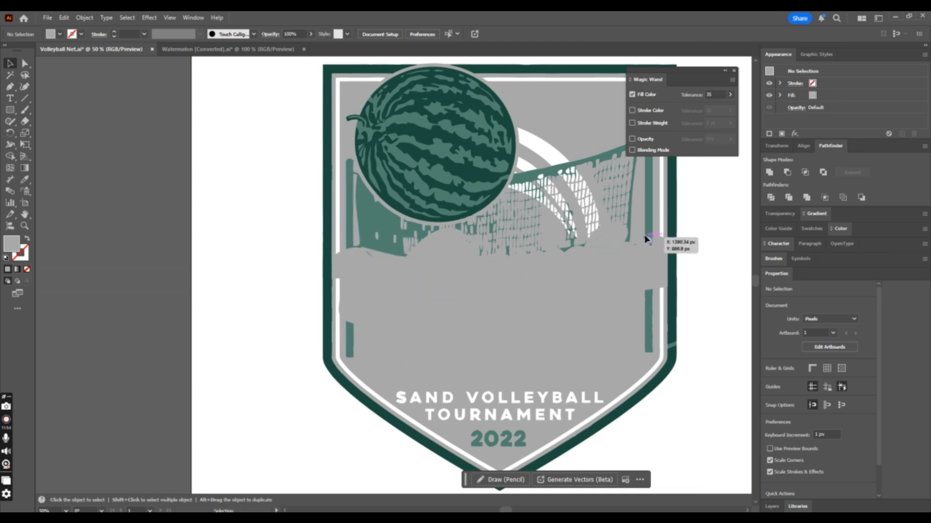
key(ctrl+plus)
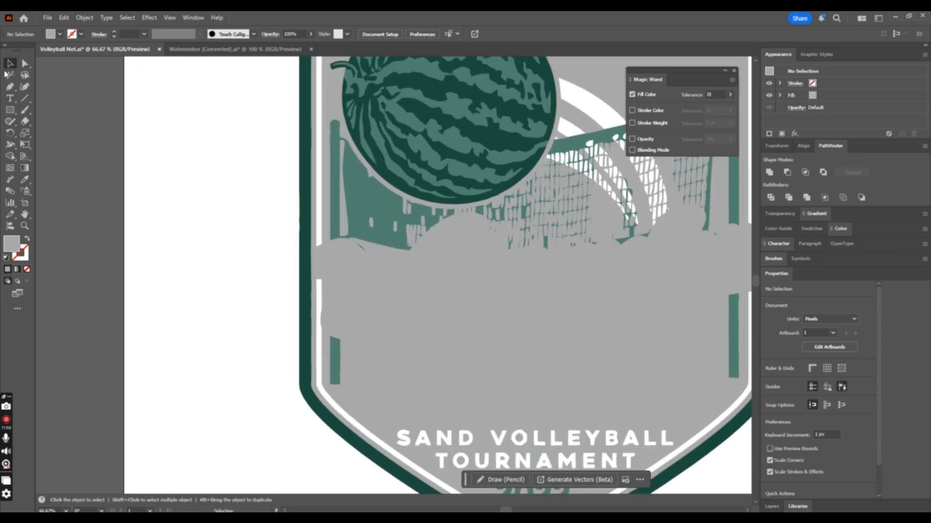
click(9, 87)
key(ctrl+plus)
key(ctrl+plus)
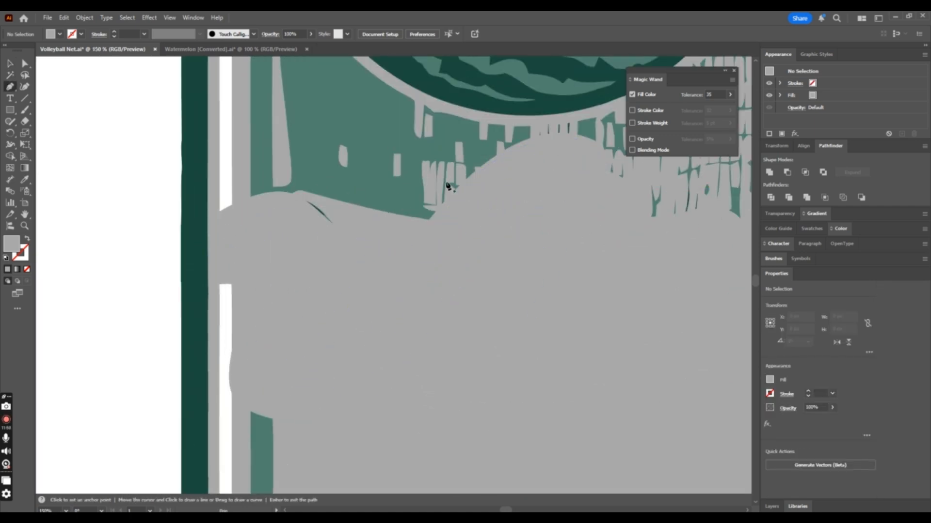
click(436, 163)
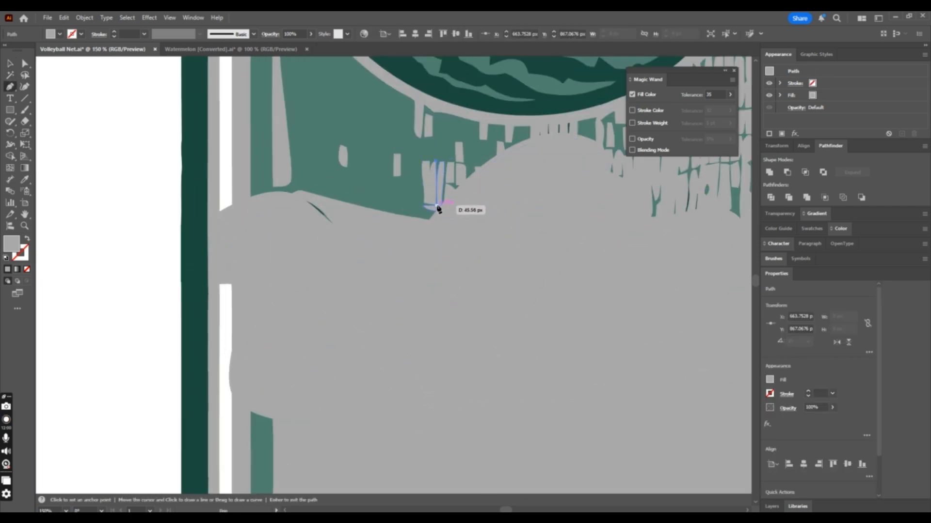
drag(435, 209, 442, 219)
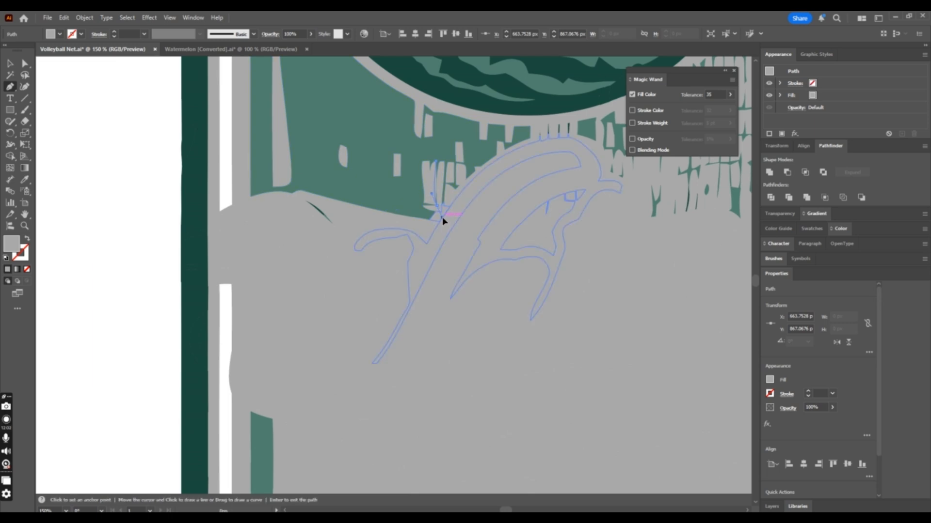
key(ctrl+plus)
key(ctrl+plus)
key(ctrl+plus)
key(ctrl+z)
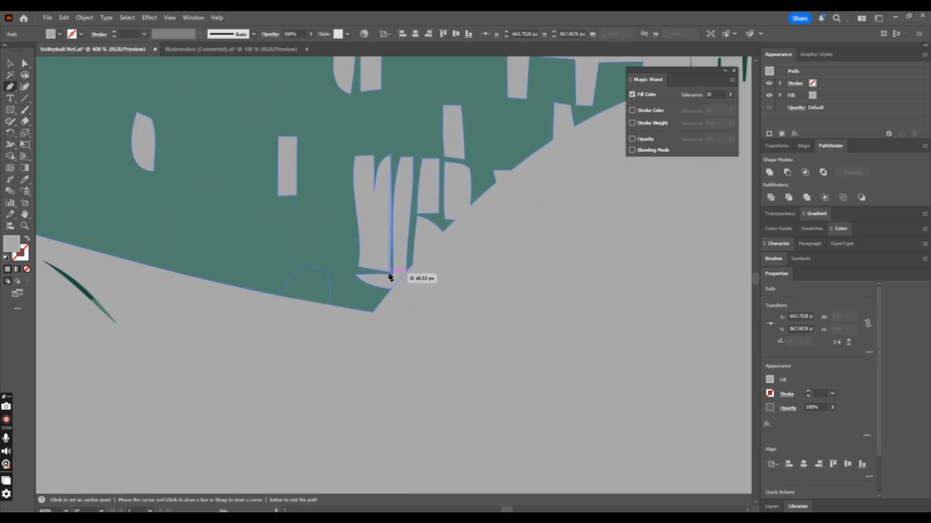
drag(388, 273, 394, 286)
click(387, 273)
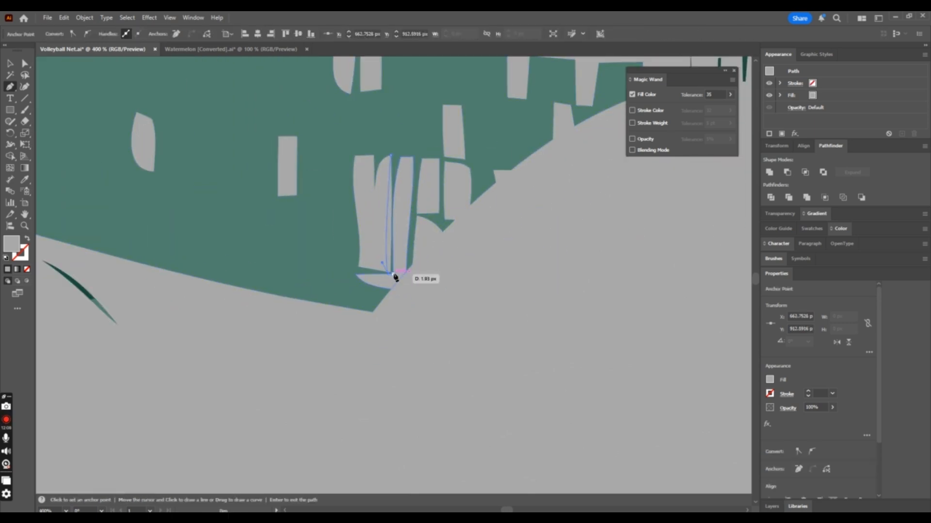
Trace the strand's opposite side back up with a curved top and close the narrow path at its starting point.
click(393, 274)
click(401, 157)
drag(401, 157, 412, 133)
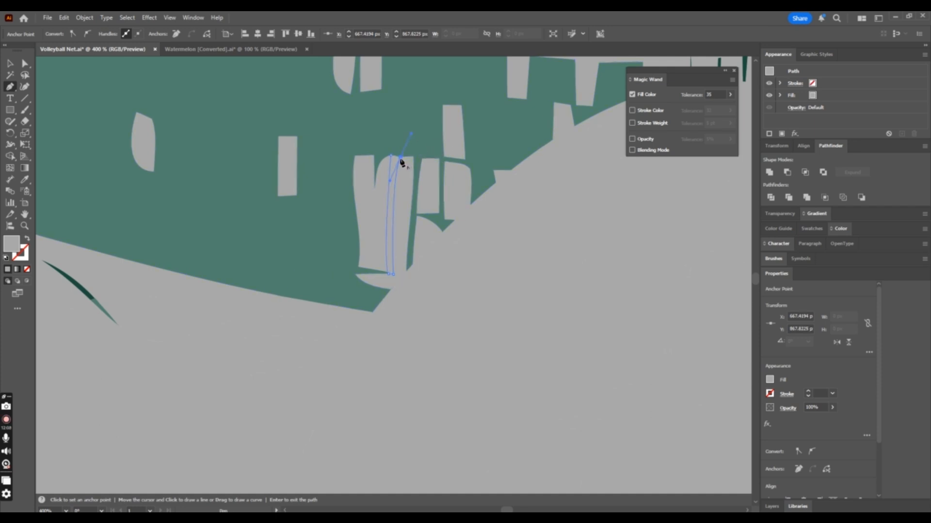
click(401, 158)
click(391, 156)
Fill the new net strand with the light green sampled from the artwork and deselect it.
click(25, 180)
click(375, 131)
key(ctrl+minus)
key(ctrl+minus)
key(ctrl+minus)
key(ctrl+minus)
key(ctrl+minus)
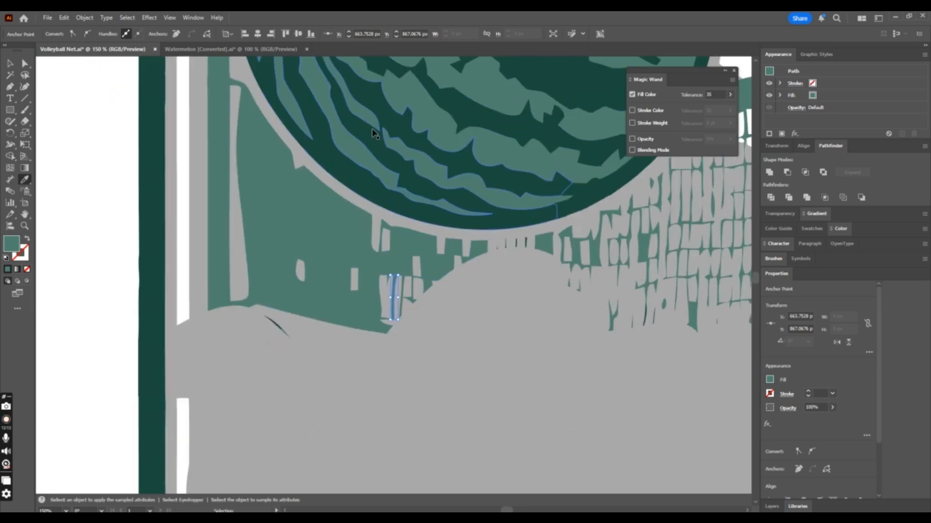
click(11, 76)
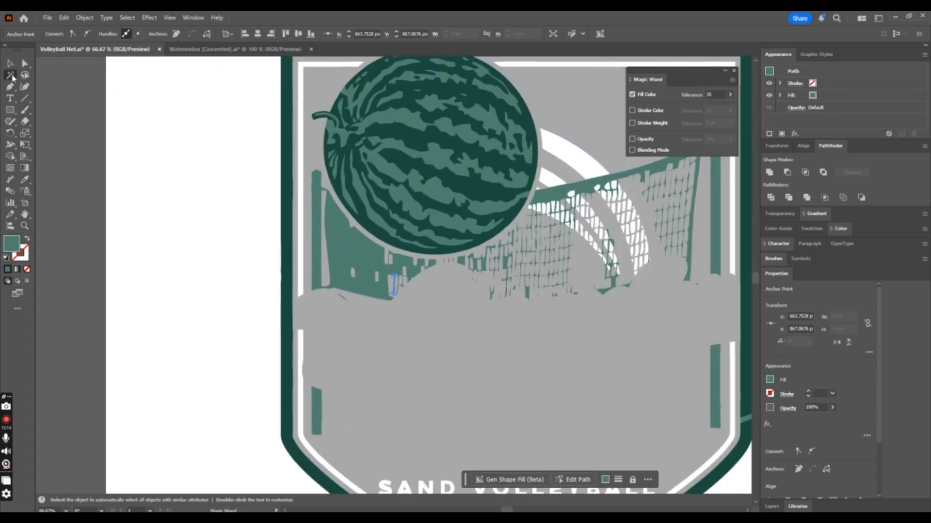
click(10, 63)
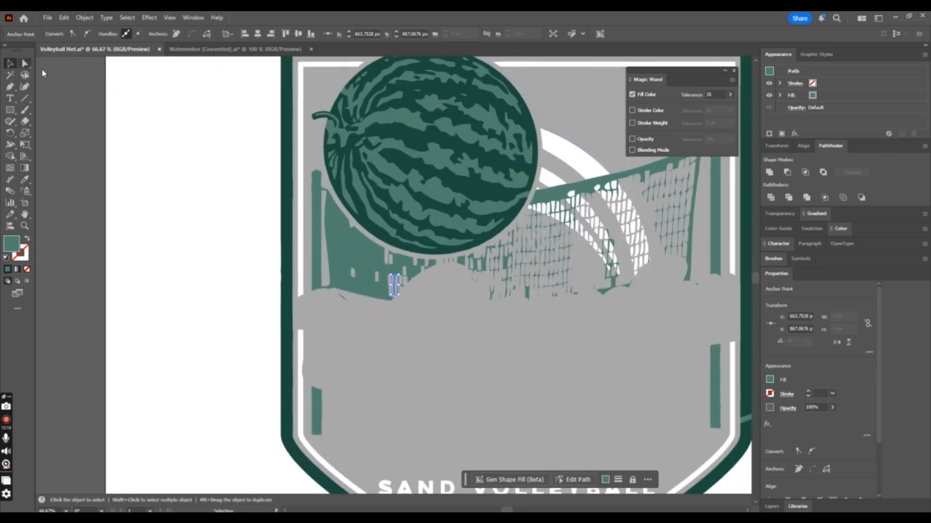
click(238, 159)
click(10, 87)
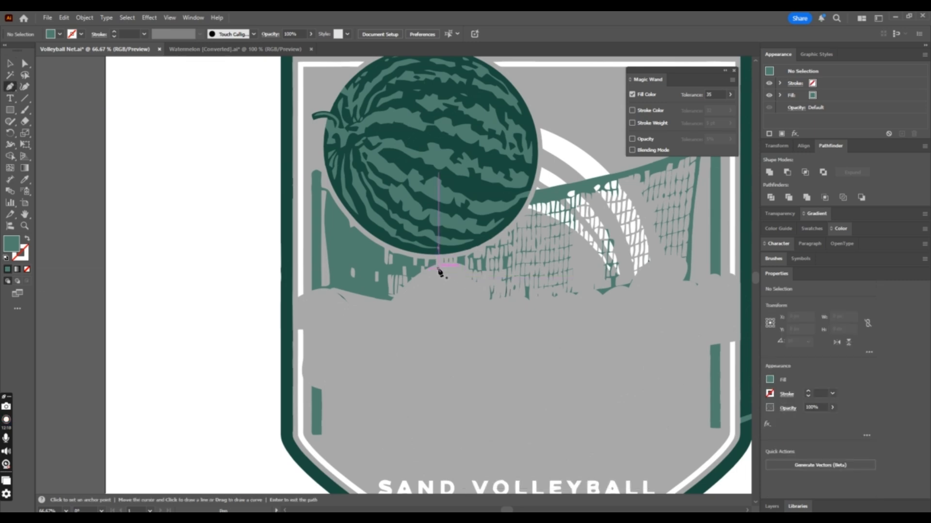
Draw a short strand with the Pen tool just beneath the watermelon and give it a light green stroke without fill.
click(436, 266)
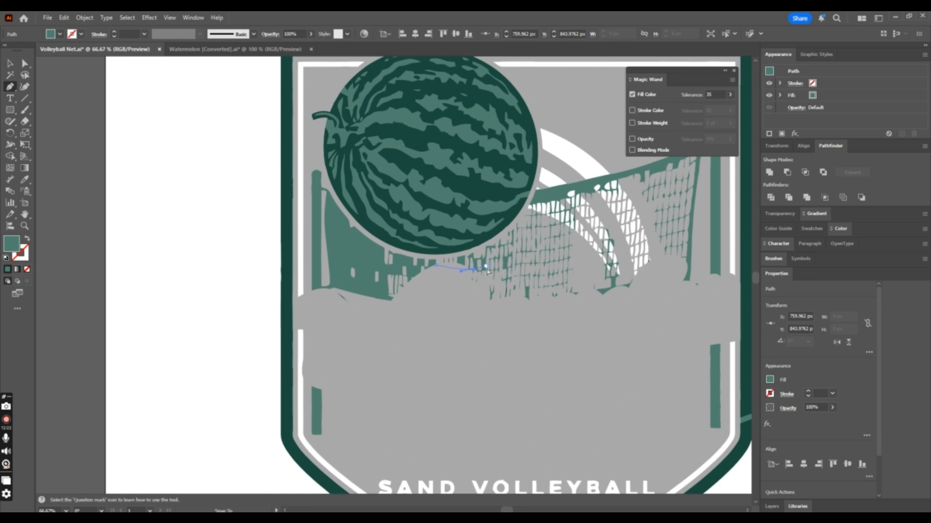
click(486, 270)
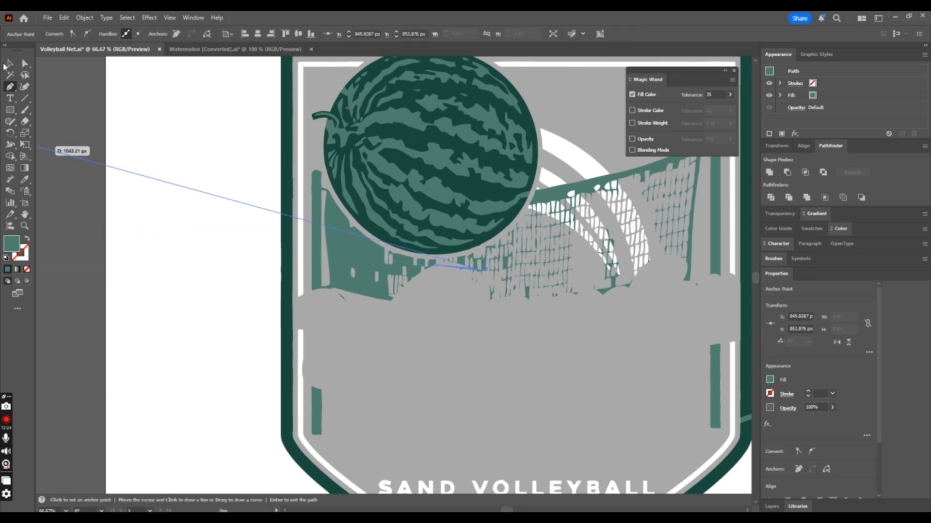
key(v)
click(31, 239)
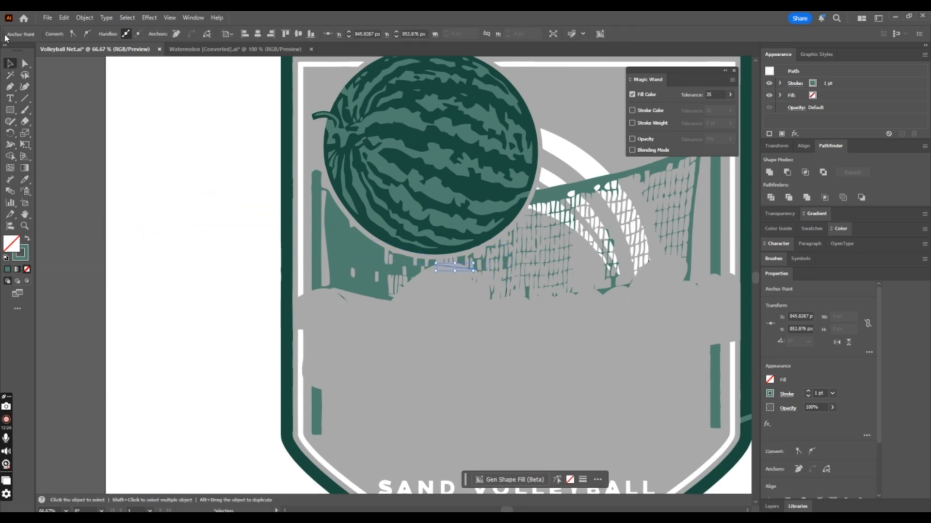
click(197, 123)
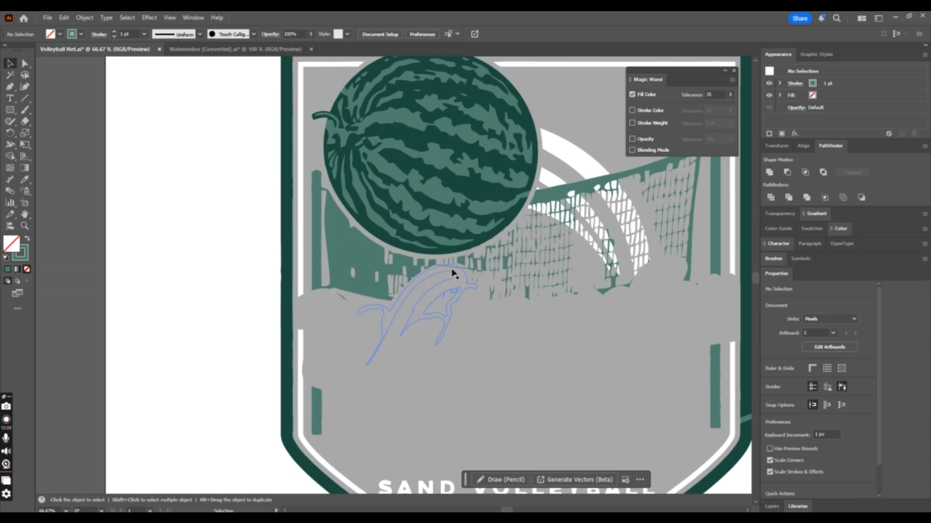
Set the stroke weight of the short strand beneath the watermelon to 2 pt and deselect it.
click(463, 268)
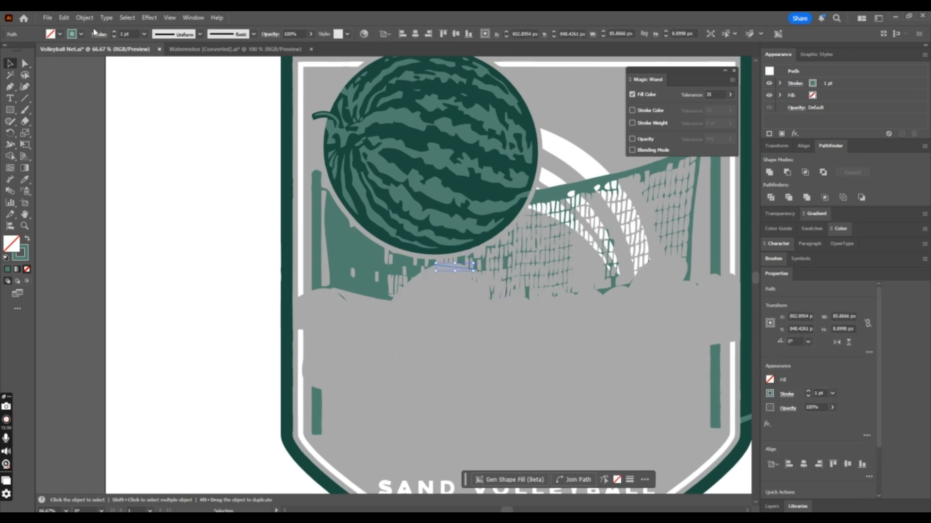
click(113, 33)
key(ctrl+equal)
key(ctrl+equal)
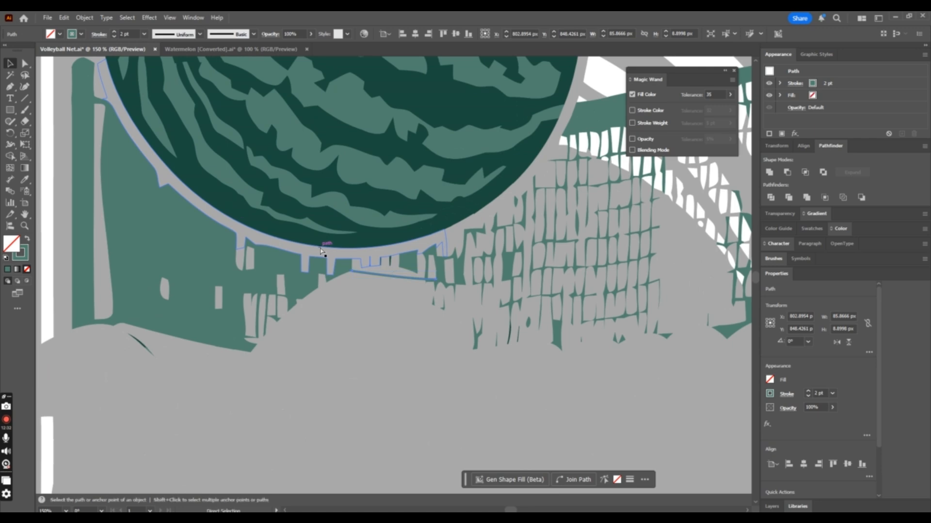
key(ctrl+minus)
key(ctrl+minus)
click(193, 278)
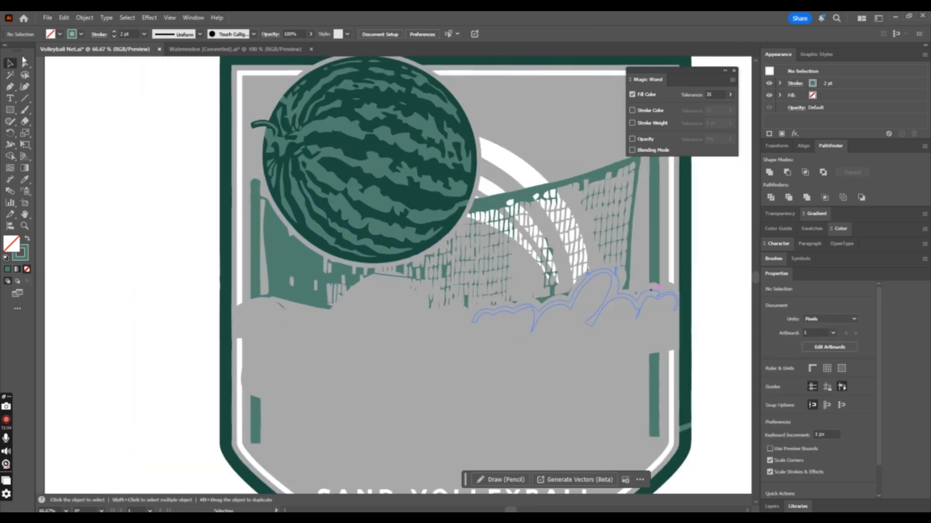
Draw a long curved net strand with the Pen tool from the watermelon's lower right edge to the net's right edge.
click(11, 87)
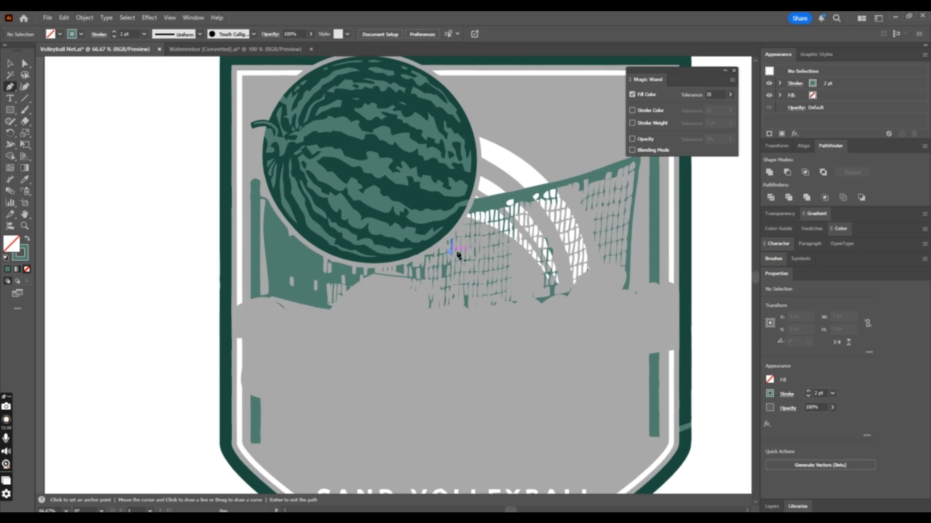
click(451, 251)
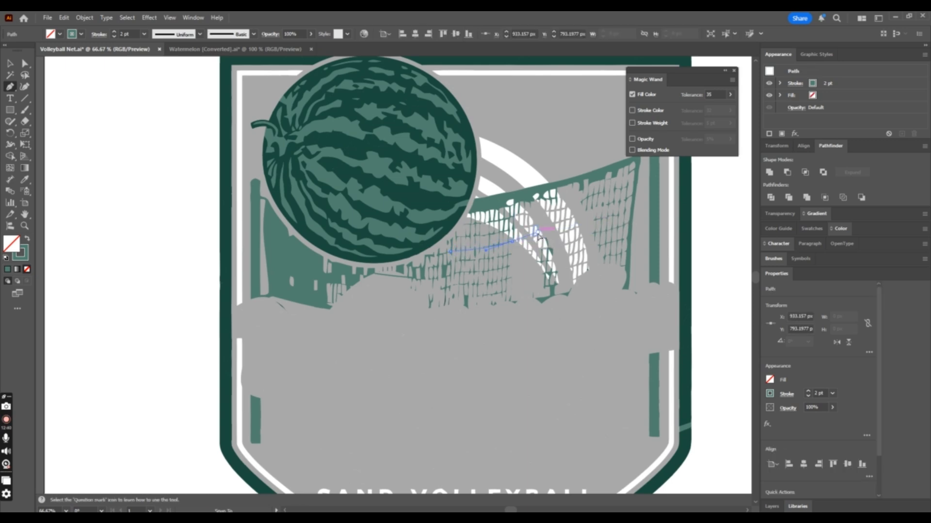
click(538, 235)
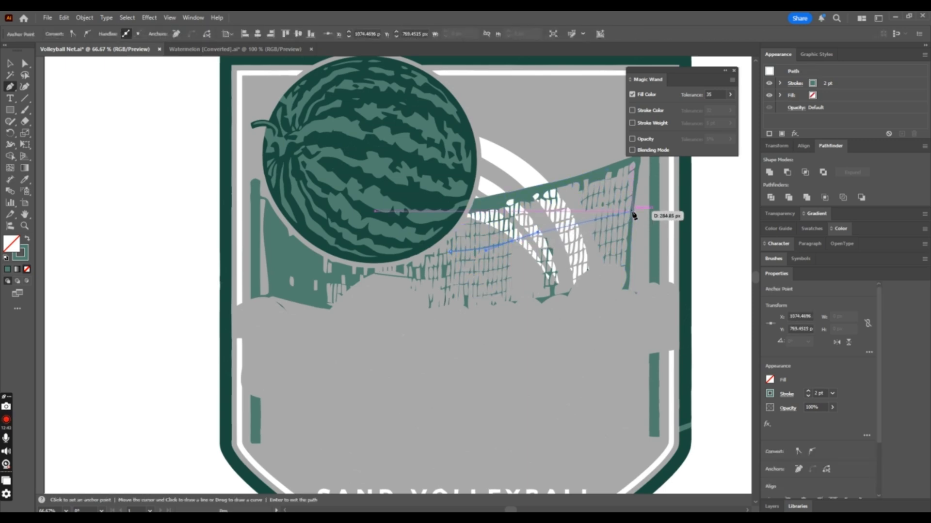
click(632, 212)
click(10, 64)
click(200, 107)
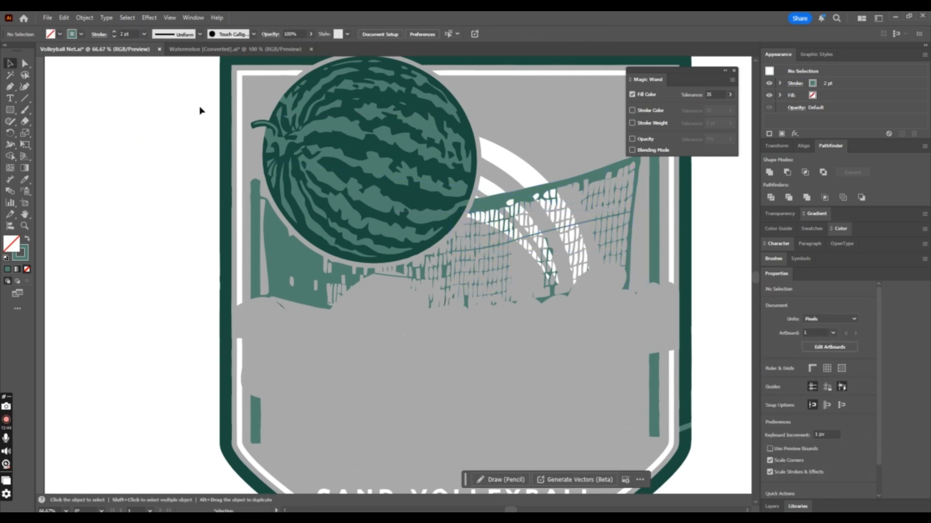
key(ctrl+plus)
key(ctrl+minus)
Duplicate the long strand above and below the original, and align the lowest copy with the net's horizontal rows.
mouse_move(589, 225)
mouse_down()
mouse_move(592, 199)
mouse_move(597, 213)
mouse_up()
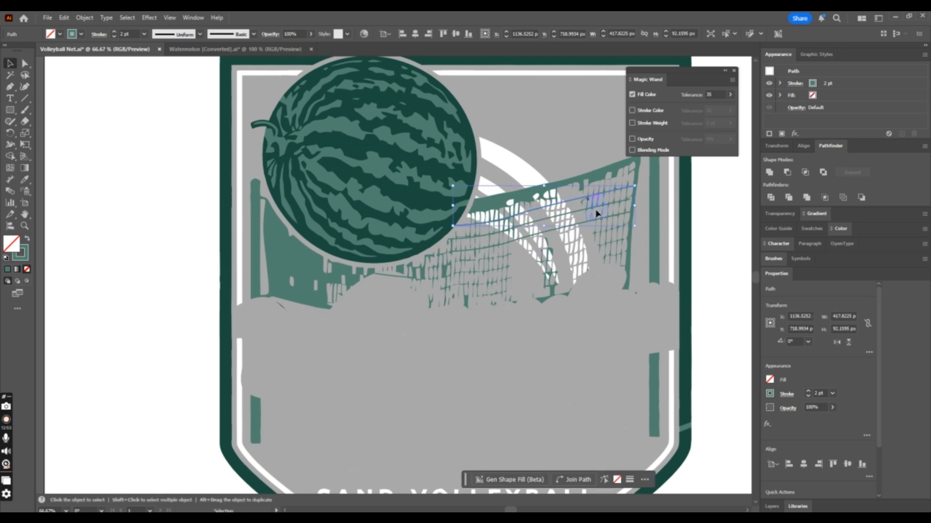
drag(514, 240, 500, 260)
click(510, 239)
click(496, 248)
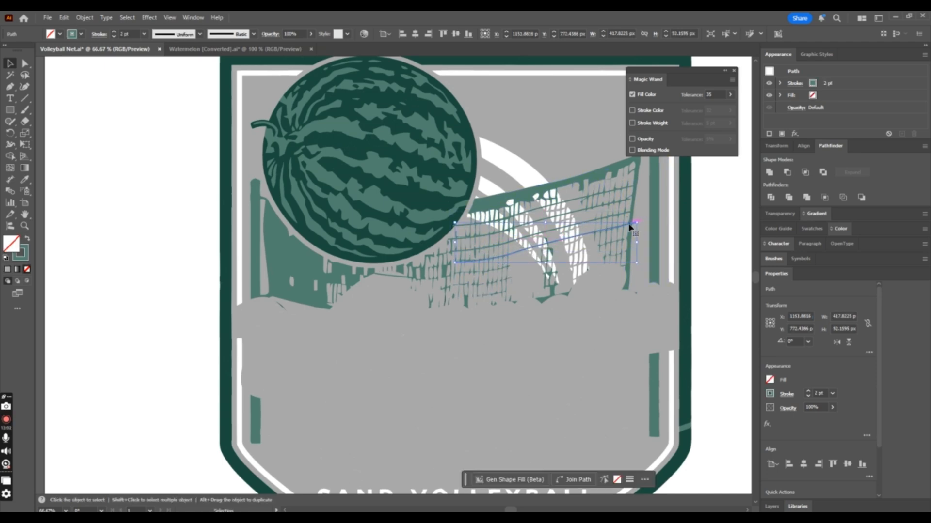
drag(630, 228, 617, 235)
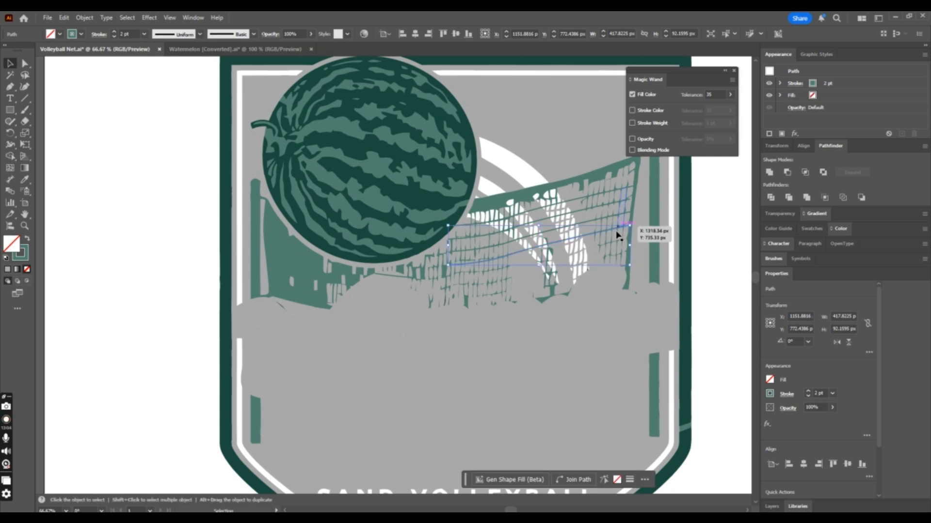
Reposition the left end and middle anchor points of the lowest strand copy to match the existing net row.
key(ctrl+equal)
key(ctrl+equal)
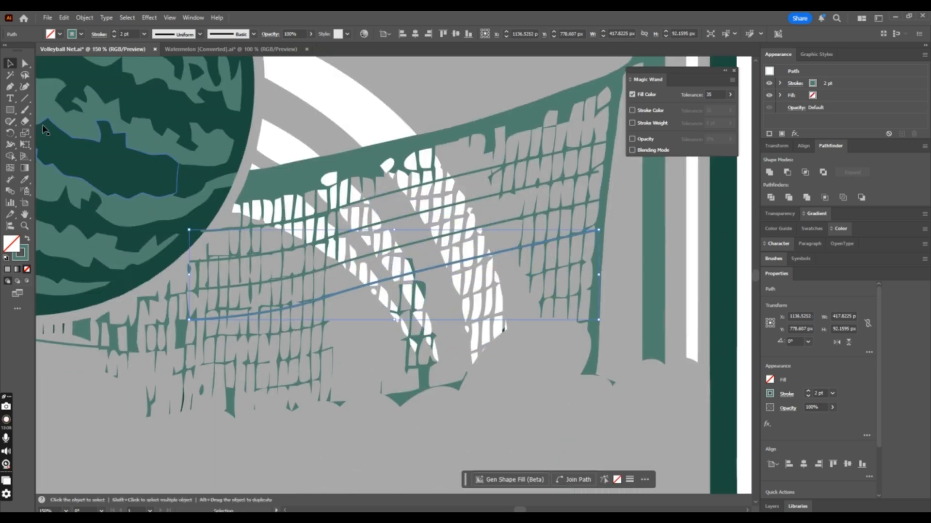
click(27, 64)
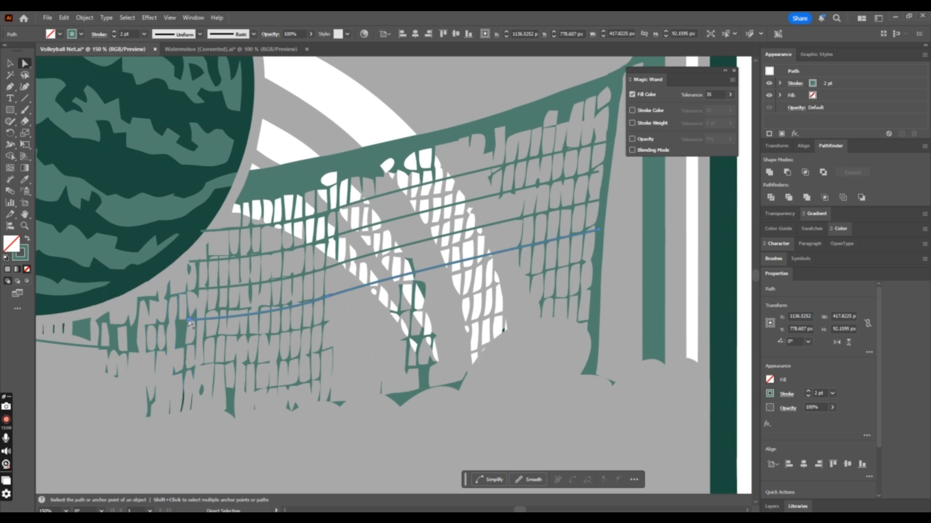
drag(190, 321, 205, 310)
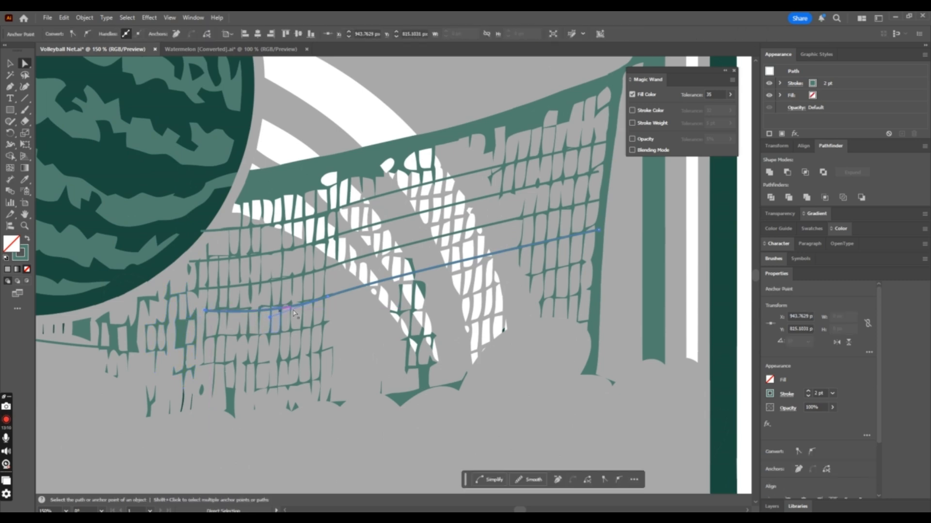
drag(331, 292, 334, 296)
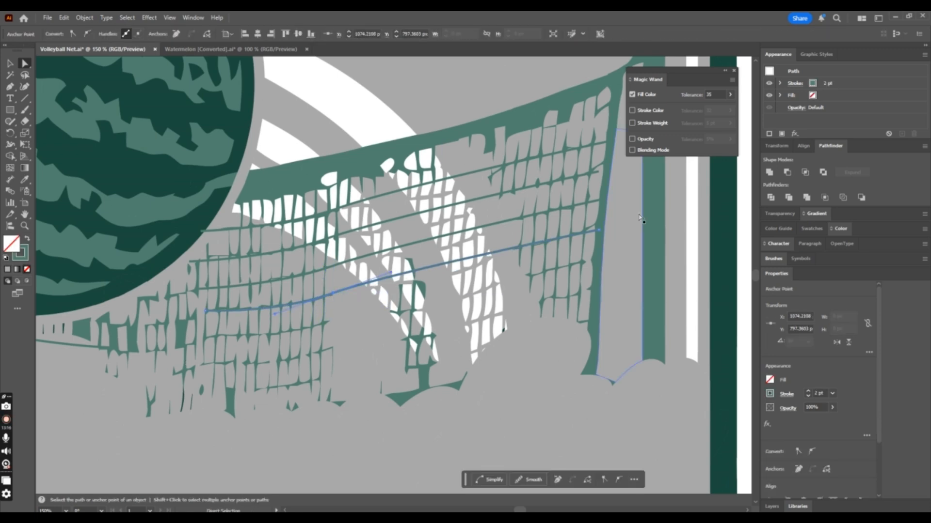
Shorten the lowest strand by moving its right end anchor back to the inner edge of the right net section, and deselect.
drag(600, 229, 600, 225)
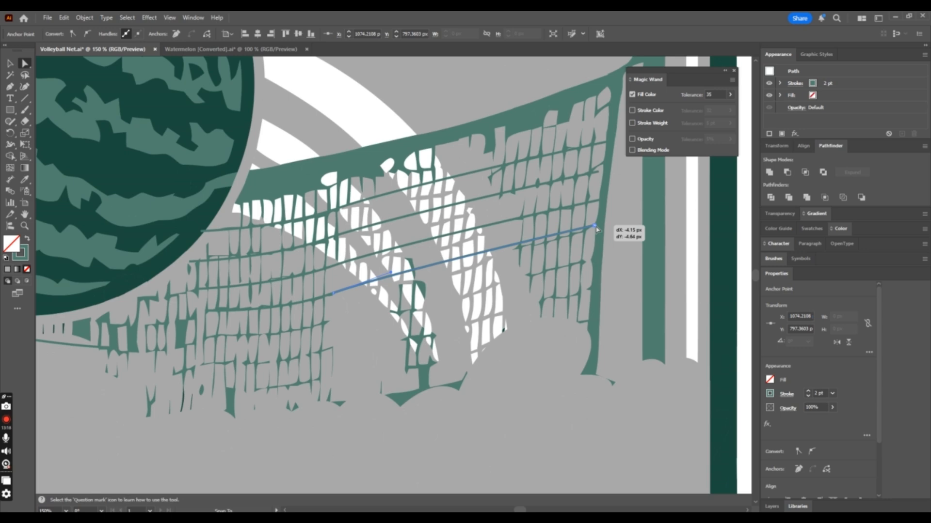
click(508, 248)
drag(390, 272, 494, 260)
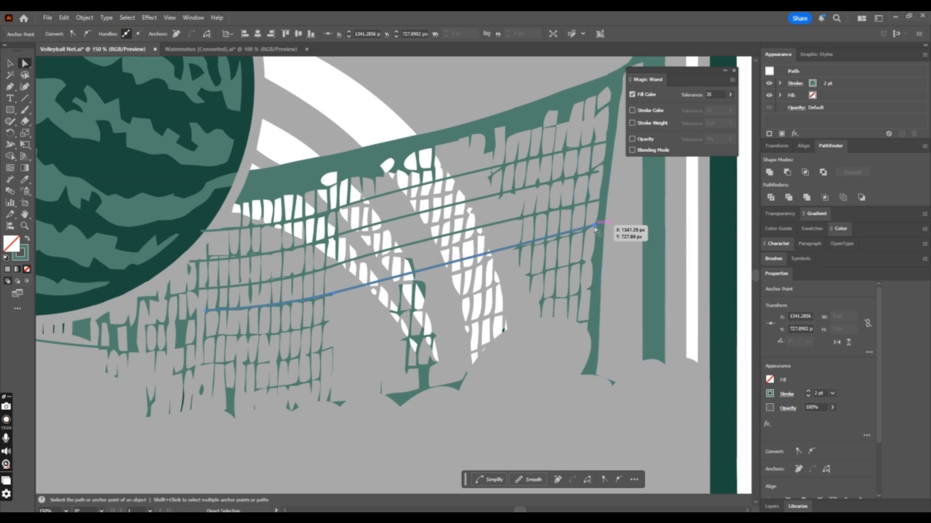
drag(592, 231, 519, 249)
key(ctrl+minus)
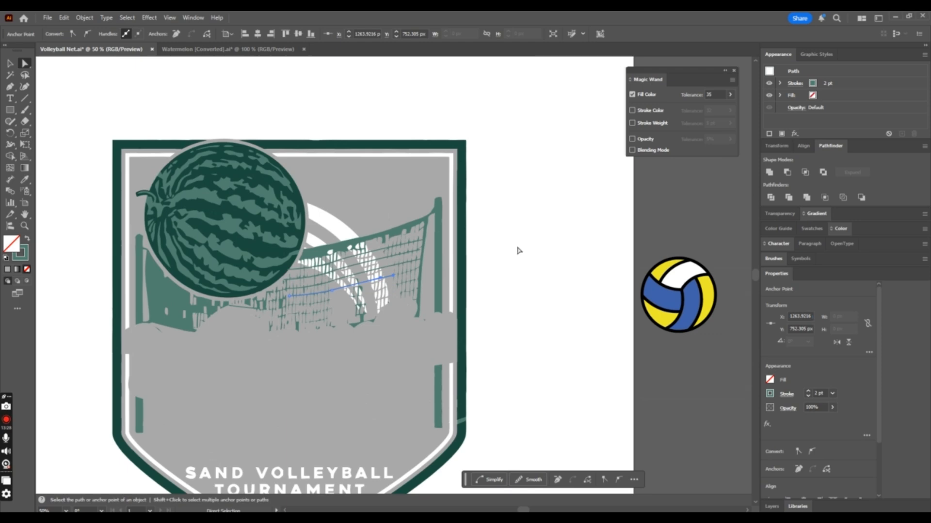
click(518, 251)
Draw another strand with the Pen tool below the previous one, bridging the gap to the net's right edge.
key(ctrl+equal)
key(ctrl+equal)
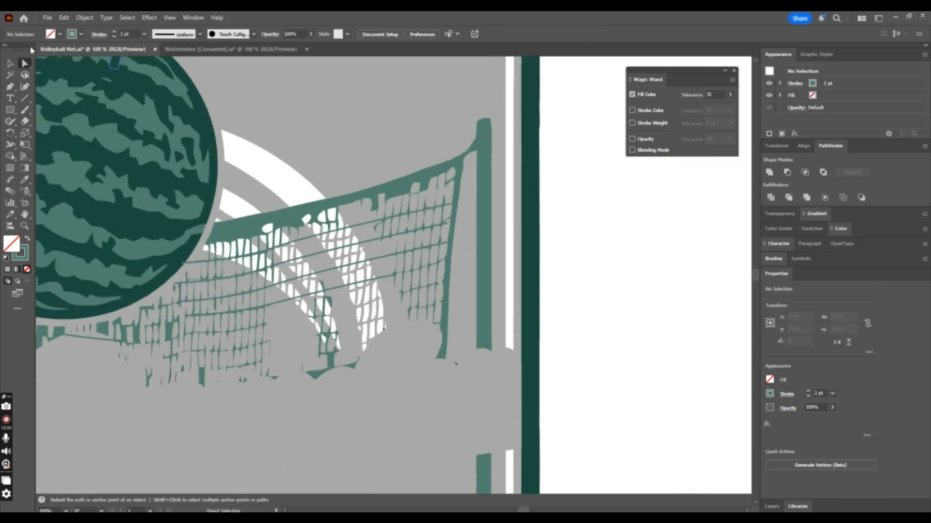
key(v)
click(388, 280)
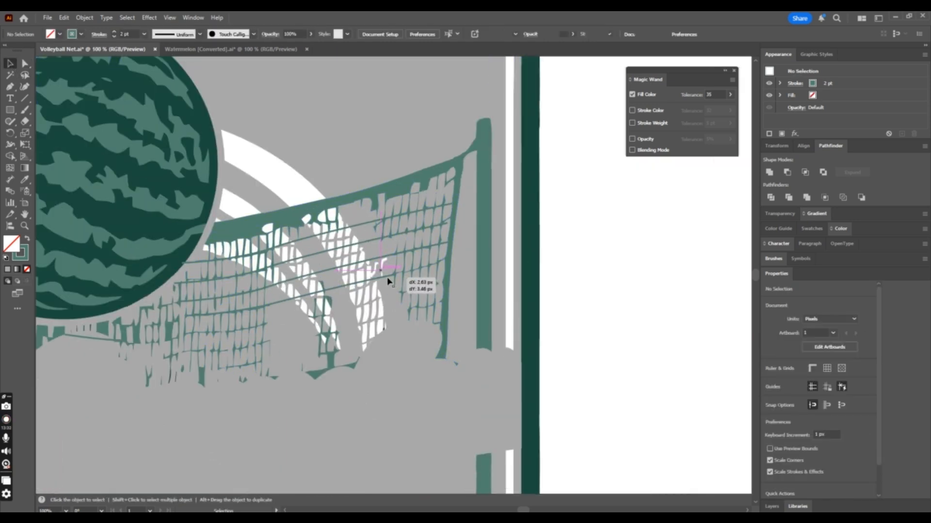
click(555, 288)
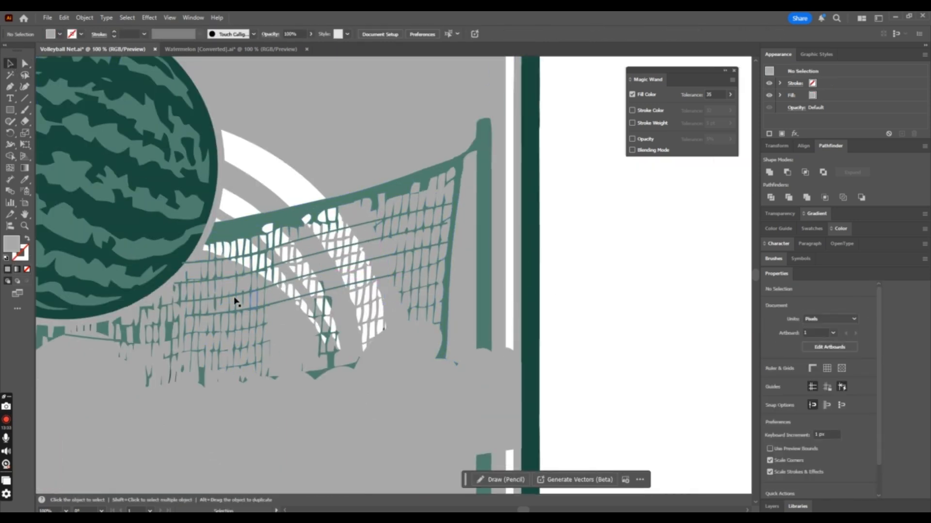
click(10, 88)
click(263, 325)
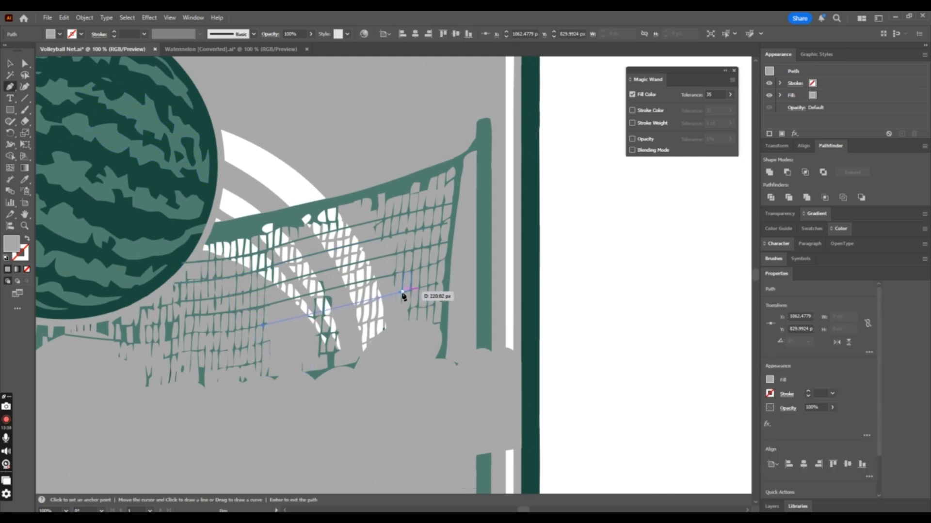
drag(402, 293, 412, 290)
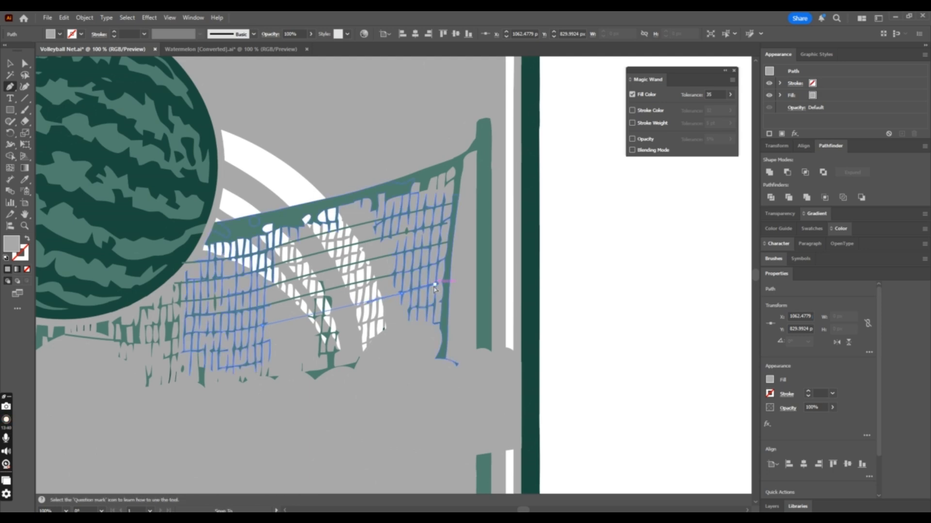
Give the new strand the 2 pt light green stroke sampled from the strand above it, and deselect.
click(24, 180)
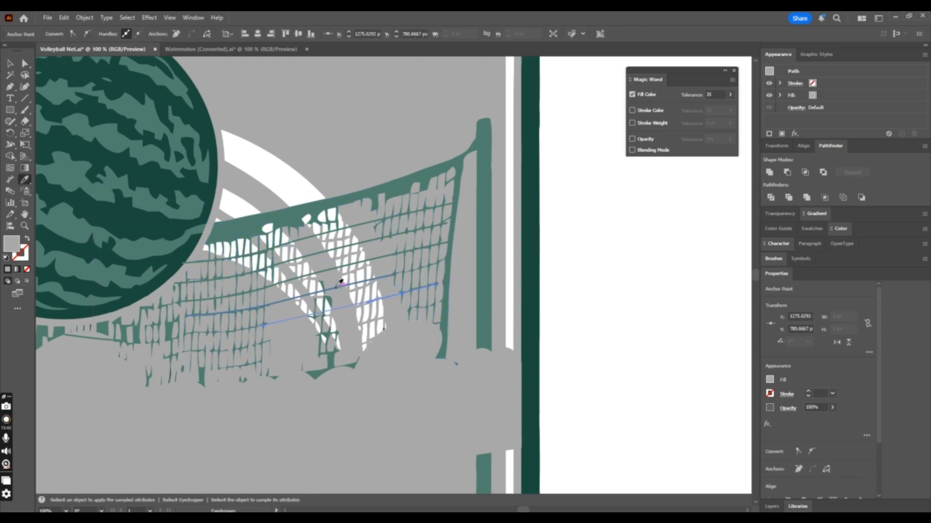
click(337, 279)
click(9, 64)
click(659, 236)
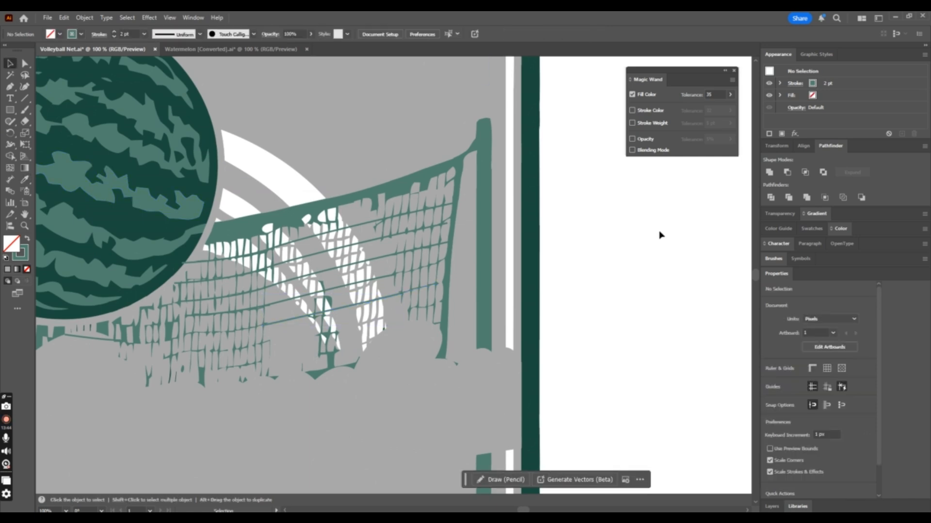
Start one more Pen strand one row lower, at the right edge of the net's left section.
click(9, 87)
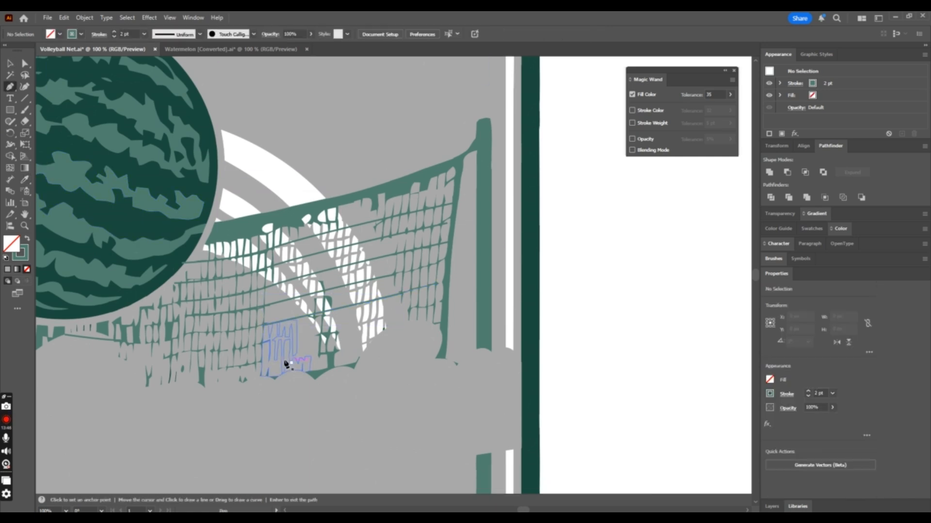
click(269, 342)
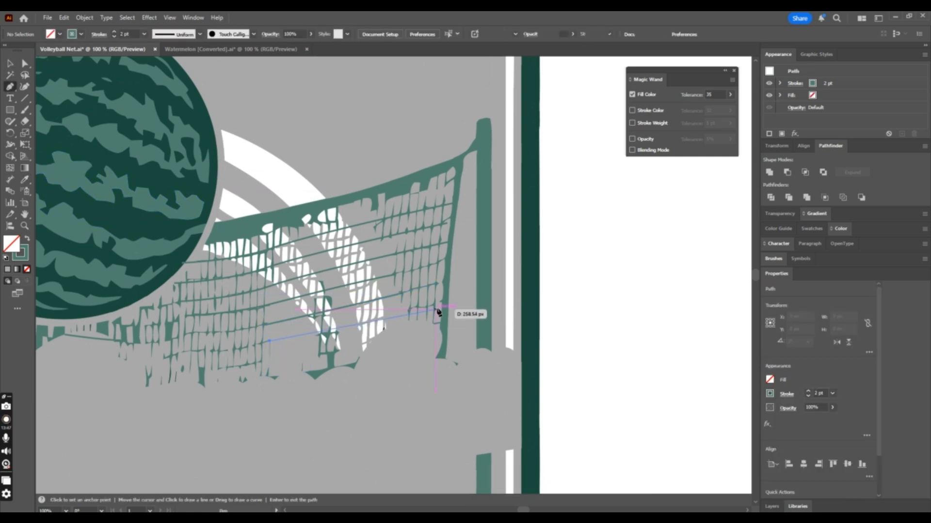
Finish the open Pen line across the net's right half, and draw another parallel line below it to the net's right edge.
click(407, 310)
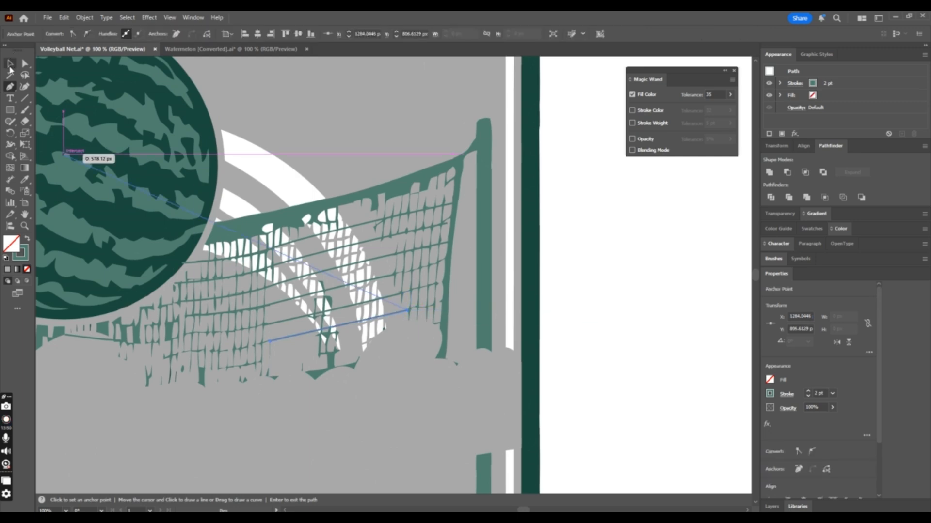
click(9, 67)
click(708, 256)
click(10, 86)
click(277, 293)
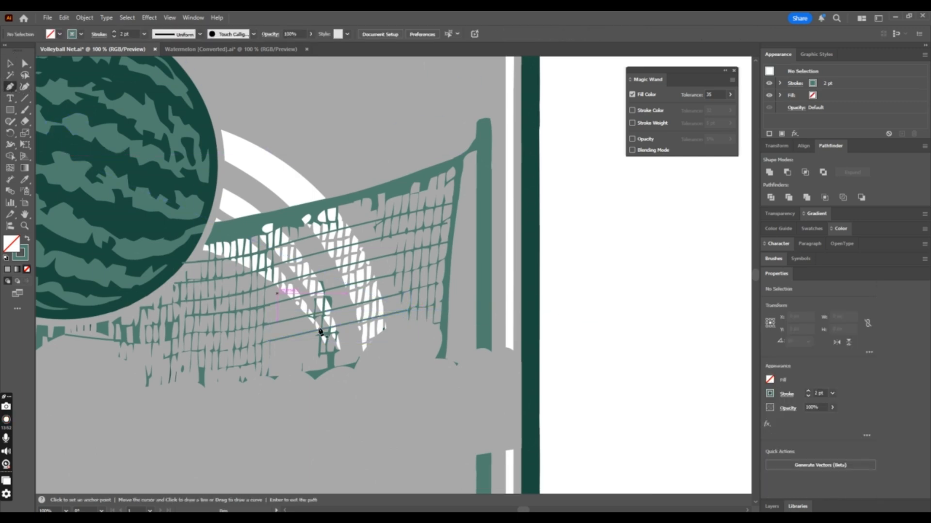
click(436, 324)
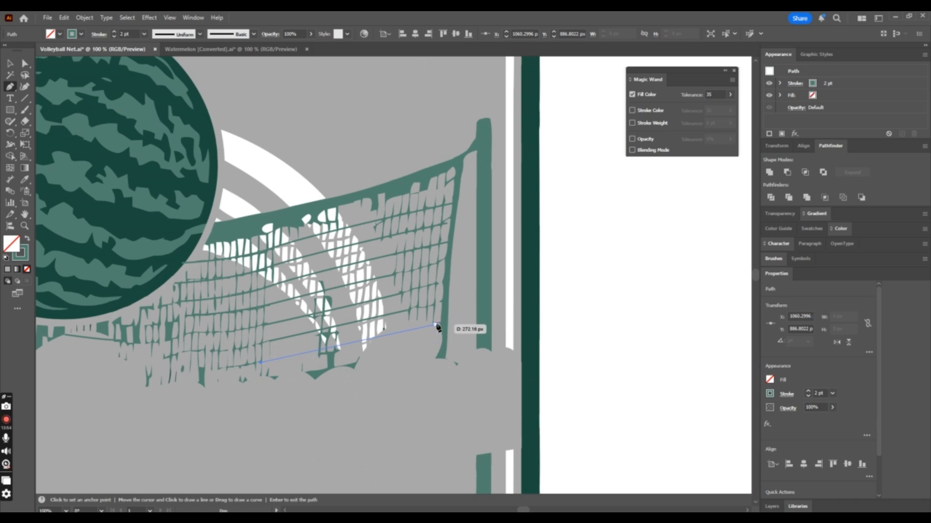
click(9, 66)
click(635, 280)
Draw a straight Pen line along the bottom of the net's right half, ending at the foot of its right edge.
scroll(635, 280, down, 1)
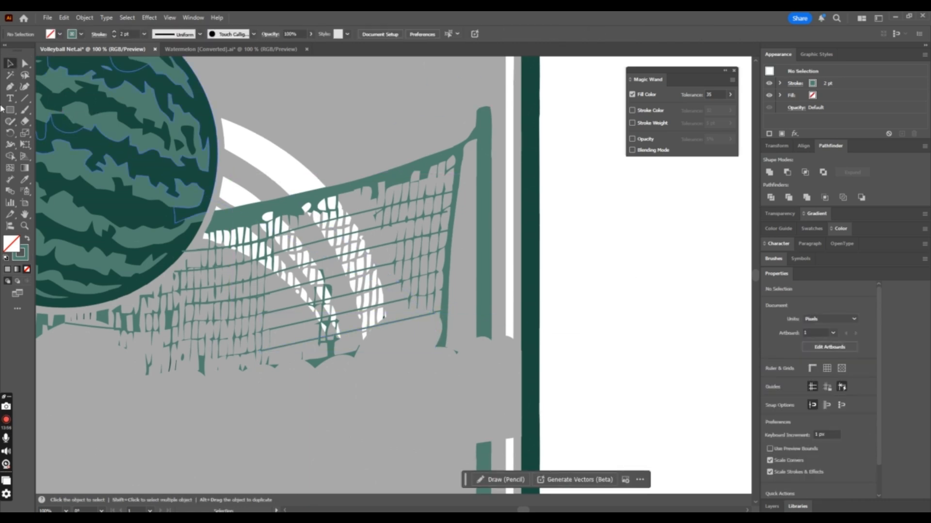
click(11, 87)
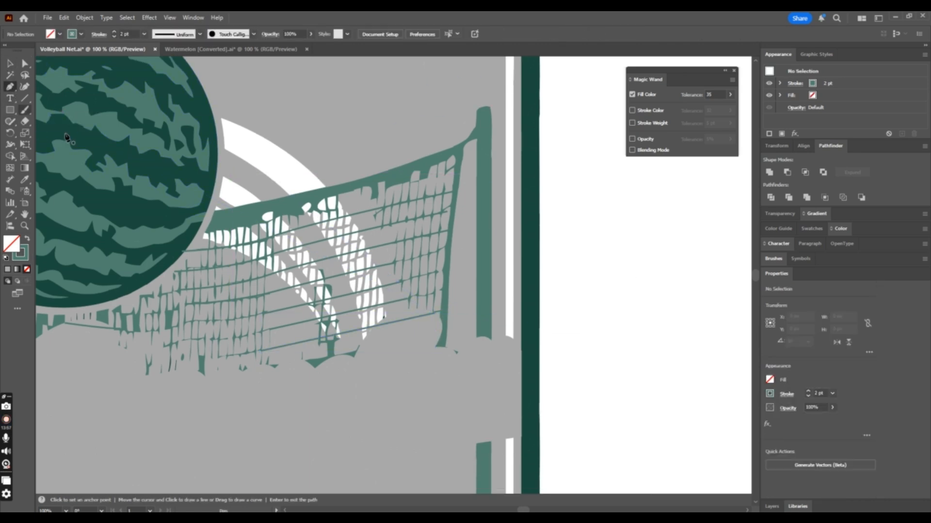
click(268, 368)
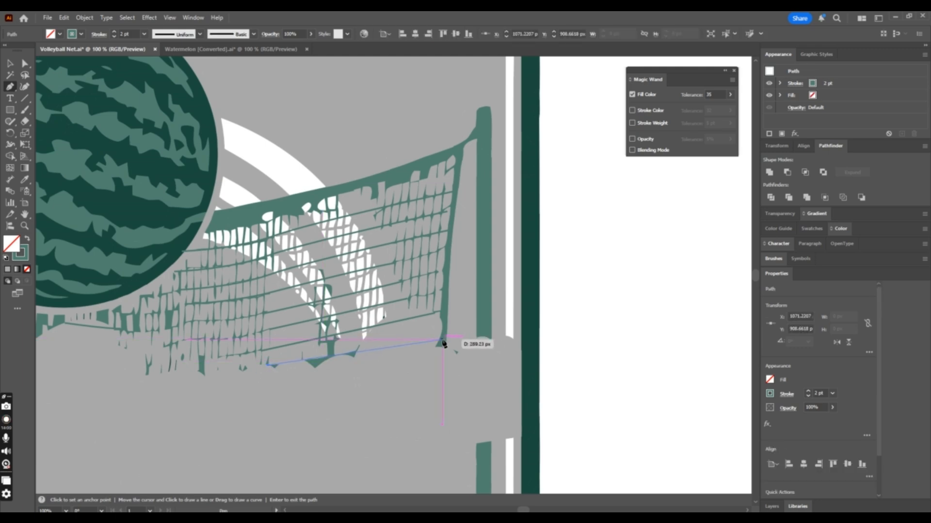
click(442, 341)
key(v)
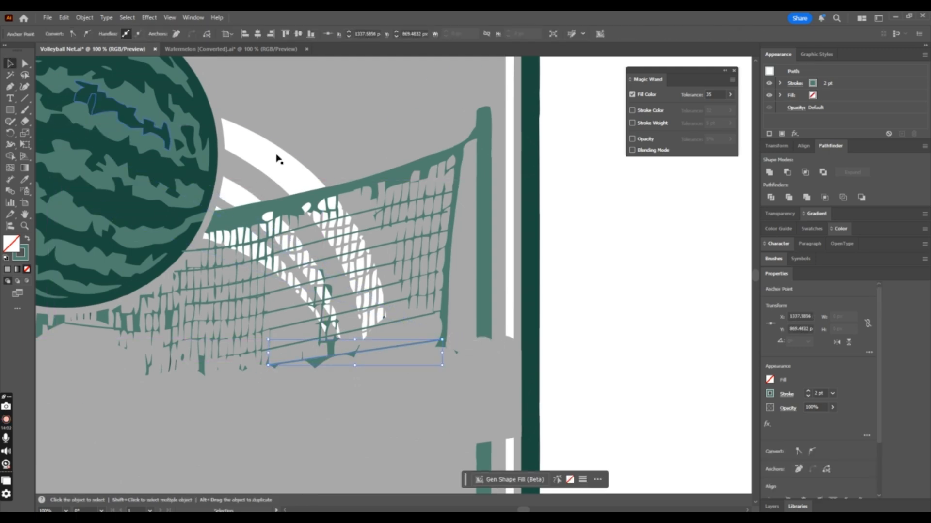
click(688, 266)
Draw a gently descending net line about 179 px long in the gap below the watermelon.
key(ctrl+minus)
key(ctrl+minus)
key(ctrl+minus)
key(ctrl+plus)
key(ctrl+plus)
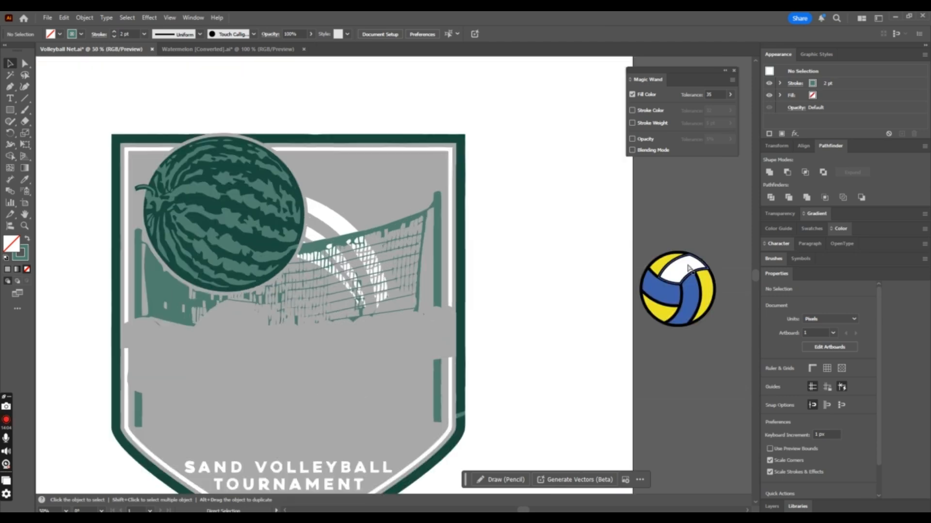
key(p)
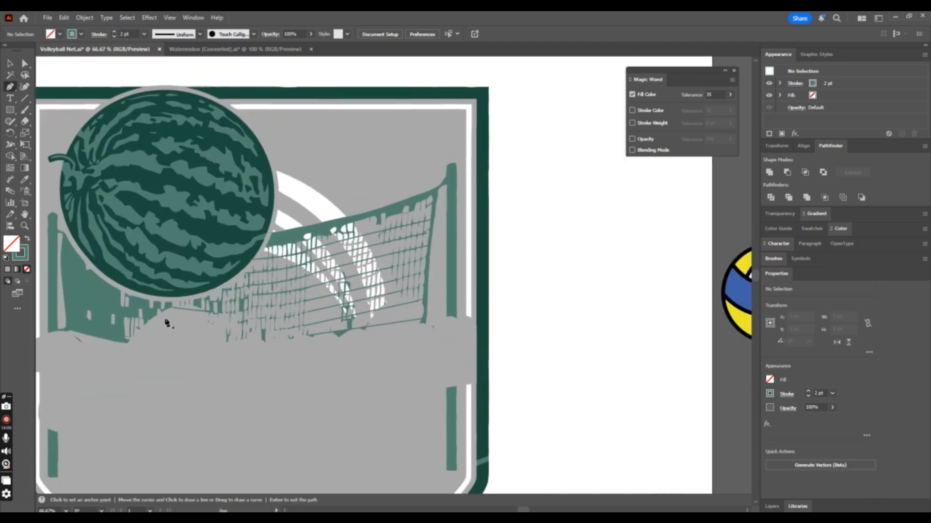
click(161, 313)
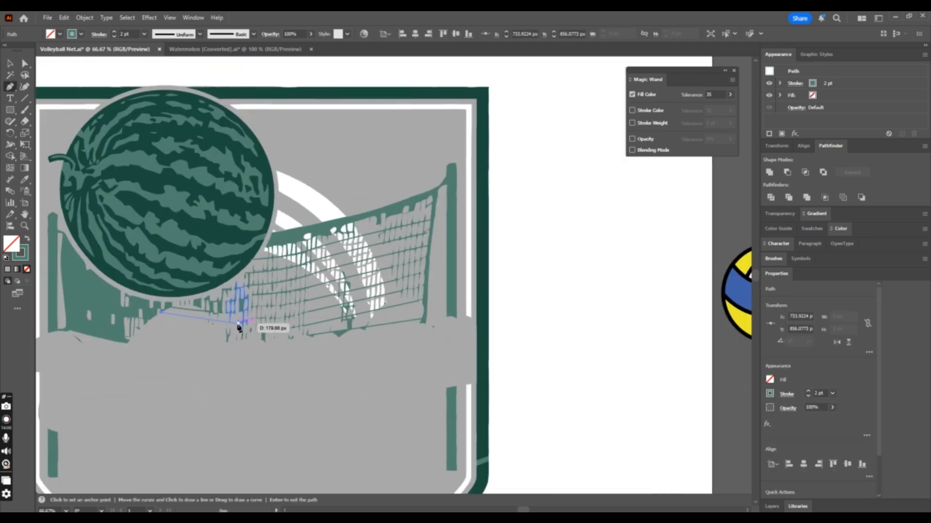
key(v)
click(751, 289)
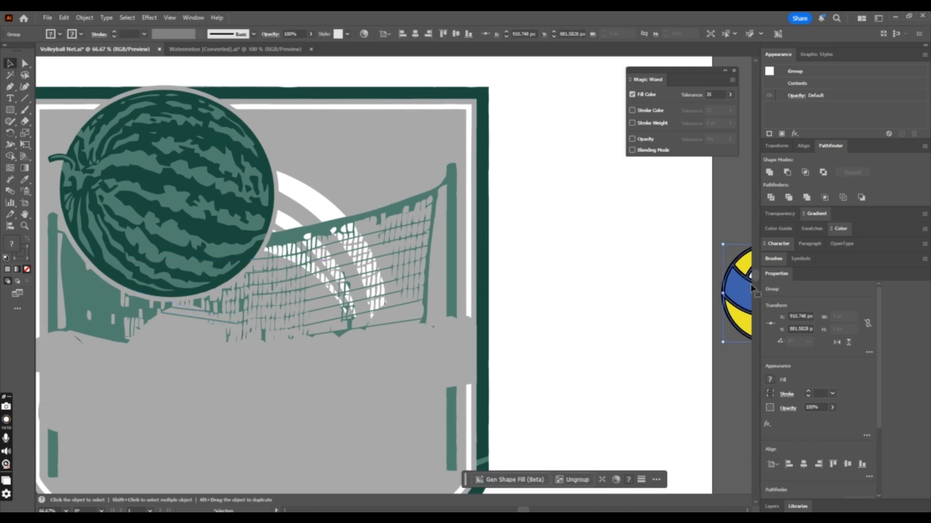
Draw a longer line just beneath the short one below the watermelon, extending it to the middle of the net.
key(p)
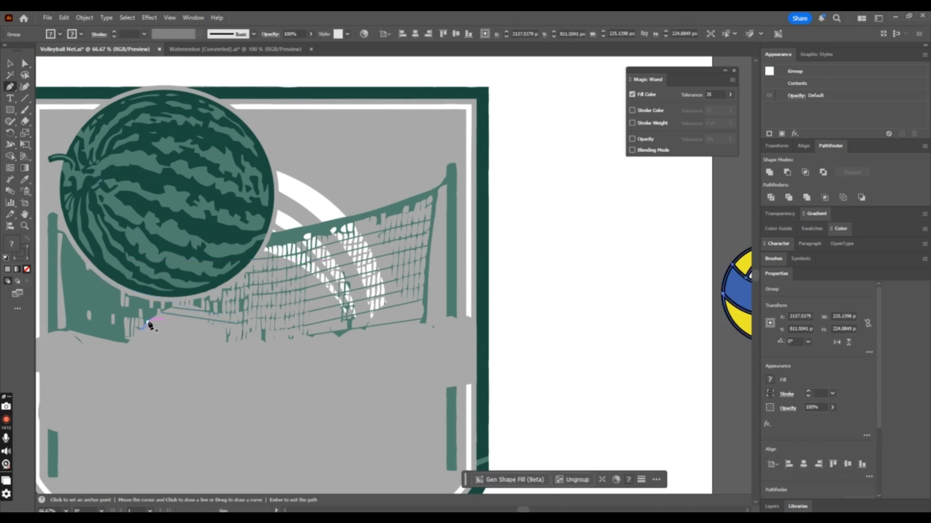
click(151, 322)
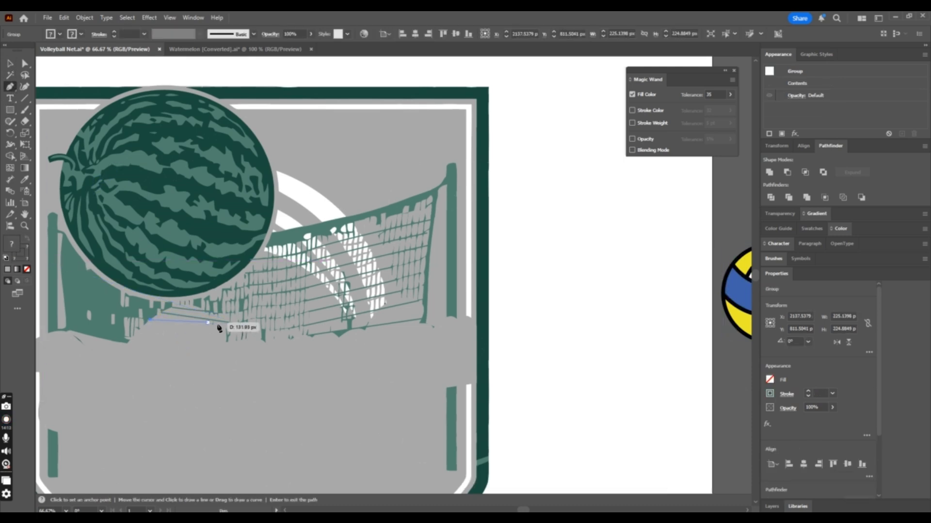
click(243, 331)
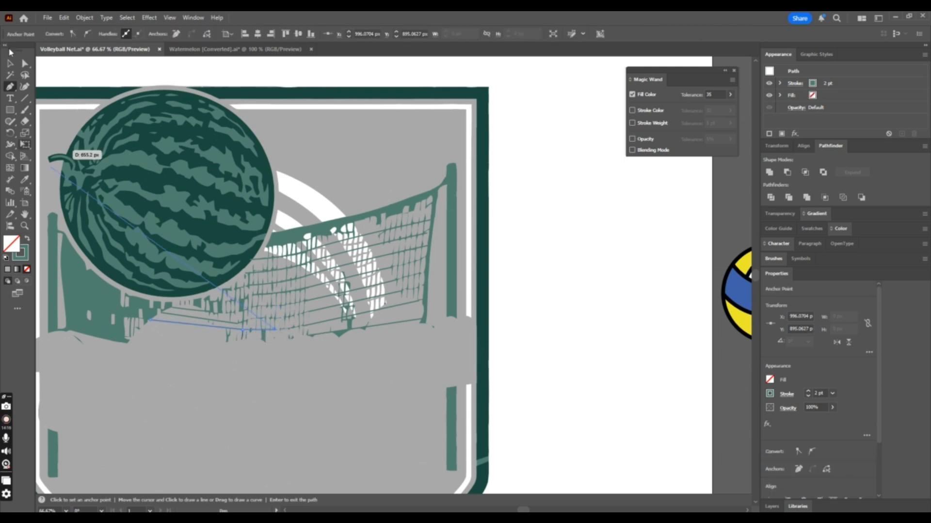
click(10, 63)
click(674, 265)
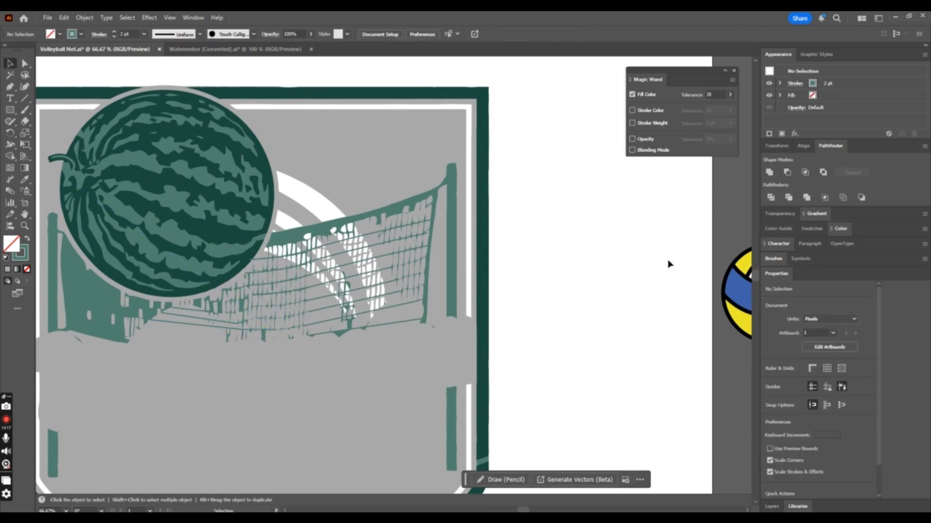
Draw a bent Pen line from below the watermelon through the net's bottom middle up to its right edge.
click(11, 88)
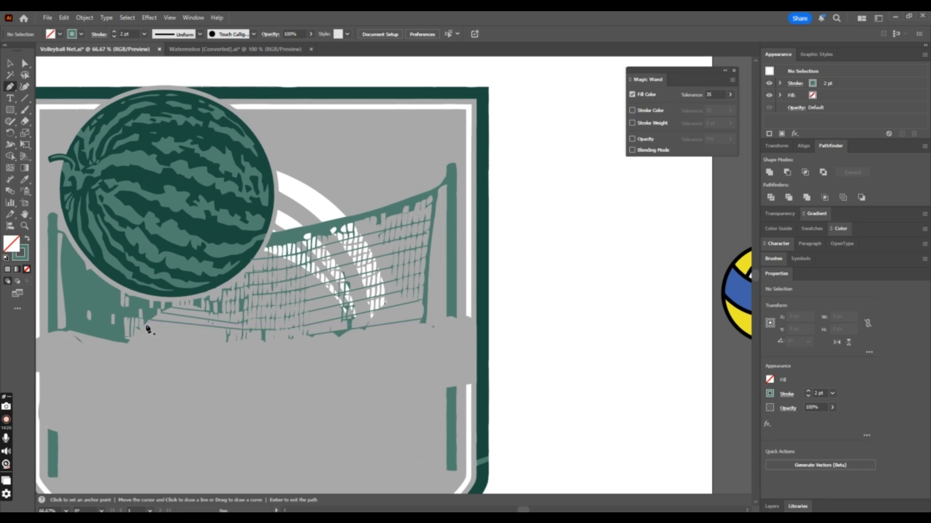
click(144, 326)
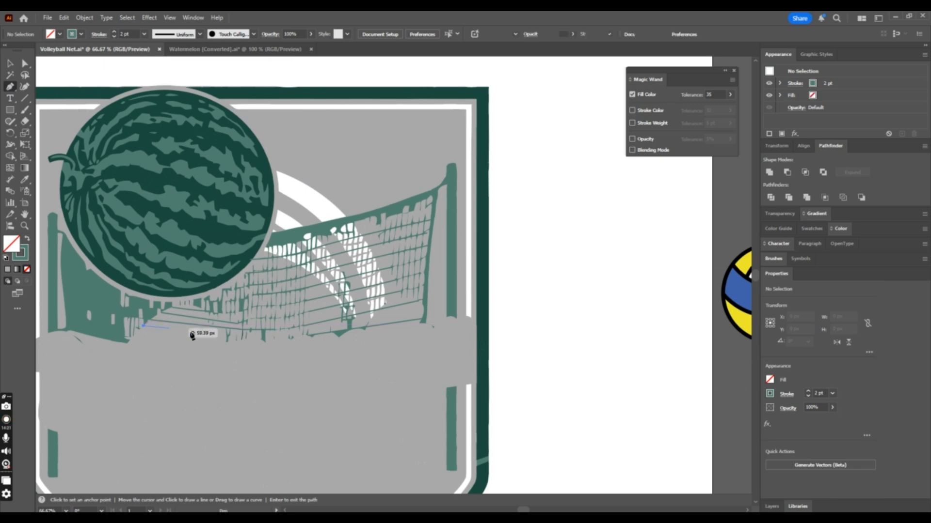
click(244, 336)
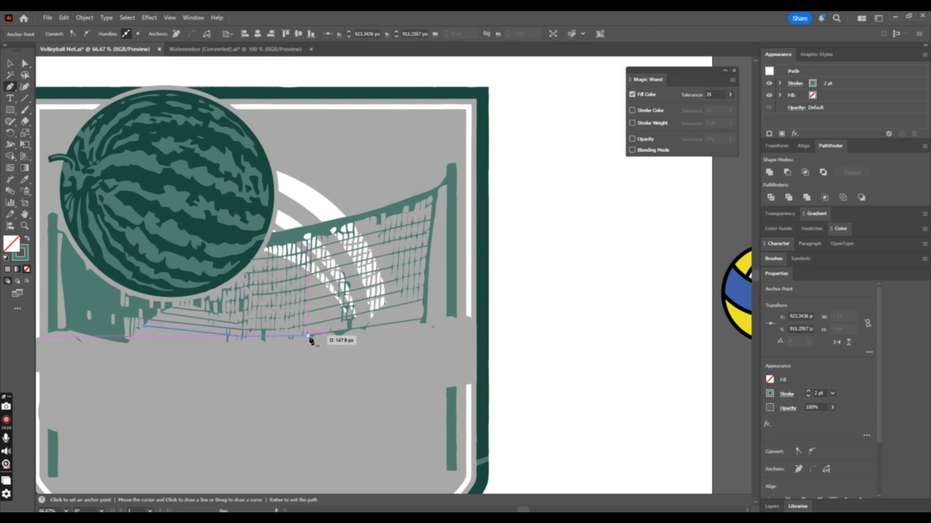
click(10, 64)
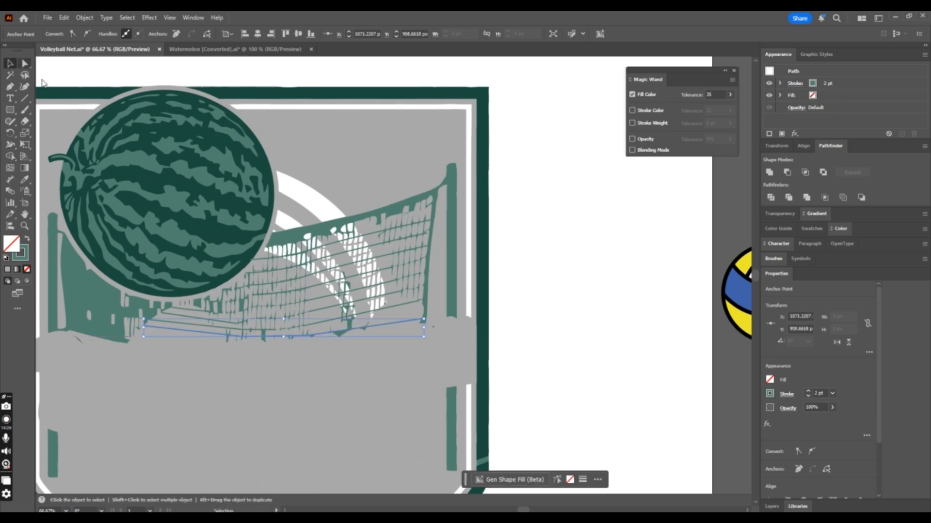
click(592, 280)
Draw a four-point line along the net's lower edge, dipping through two middle points and rising to its lower right corner.
scroll(592, 280, down, 2)
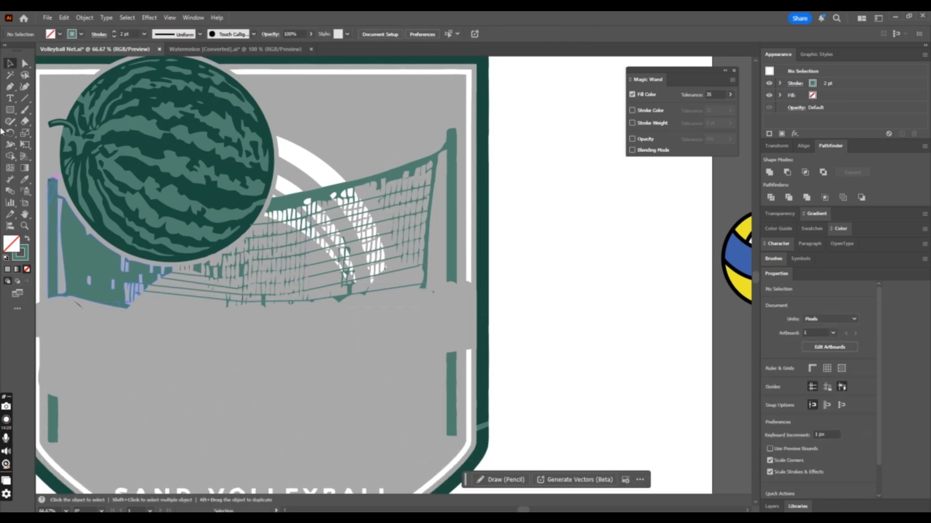
click(10, 87)
click(139, 295)
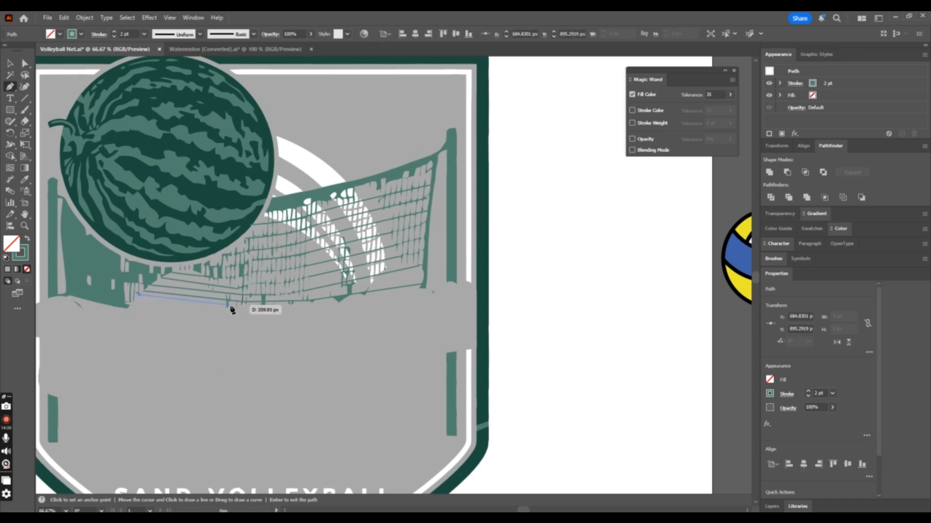
click(227, 306)
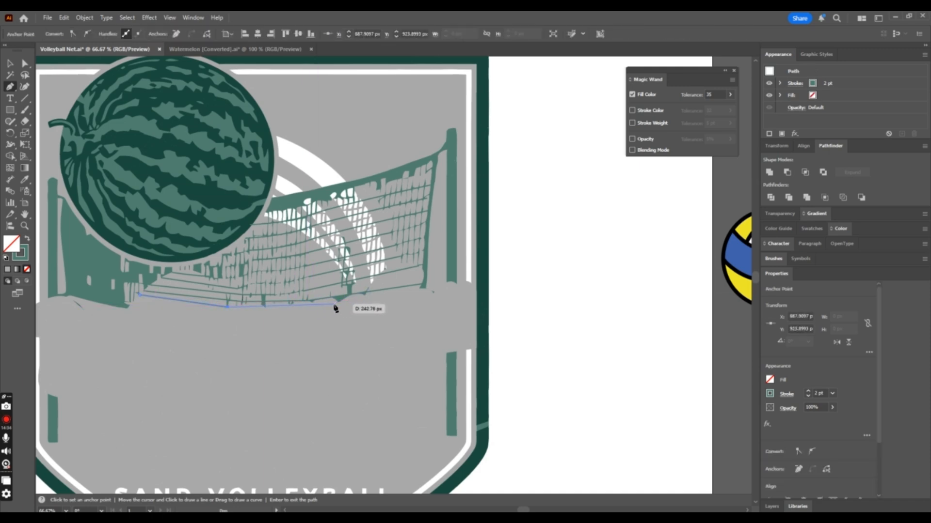
click(291, 308)
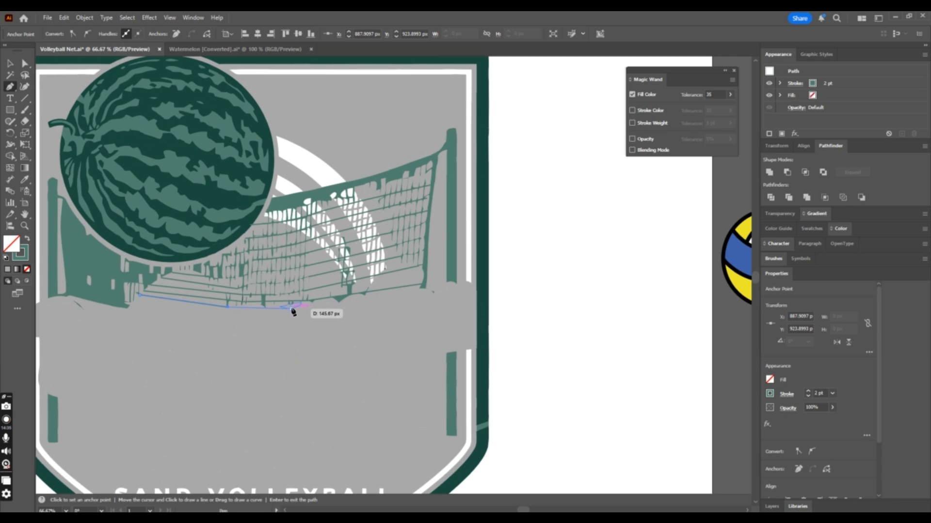
click(419, 290)
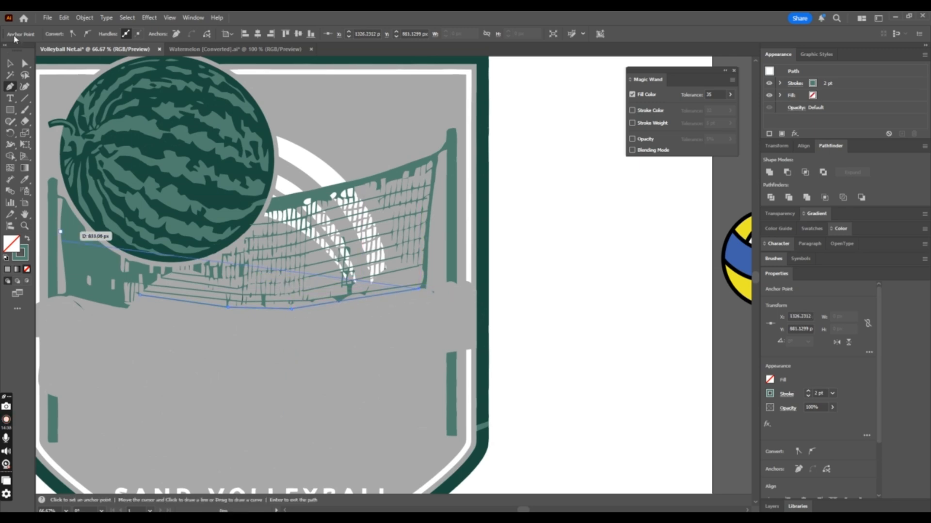
click(12, 64)
click(691, 225)
Add a short, nearly horizontal line from the solid left part of the net to the bottom line's first bend.
key(ctrl+minus)
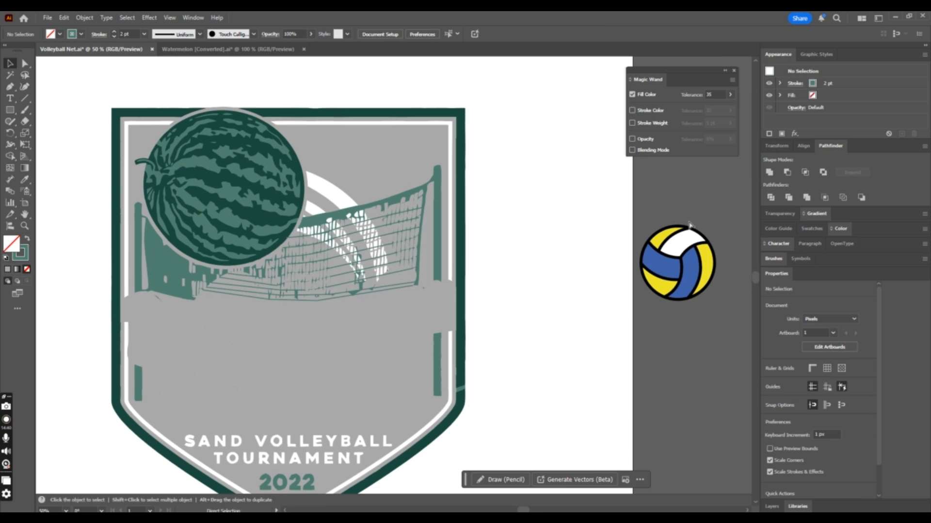
click(10, 87)
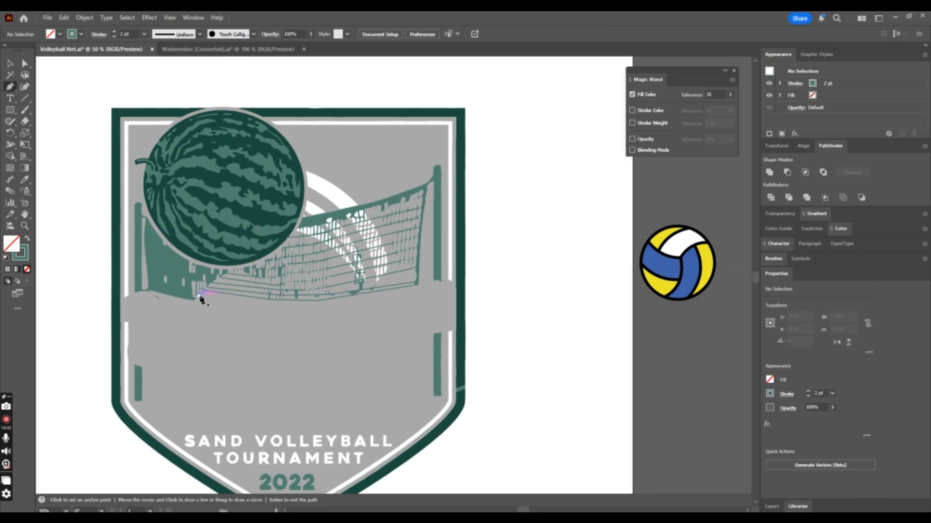
click(199, 296)
click(270, 299)
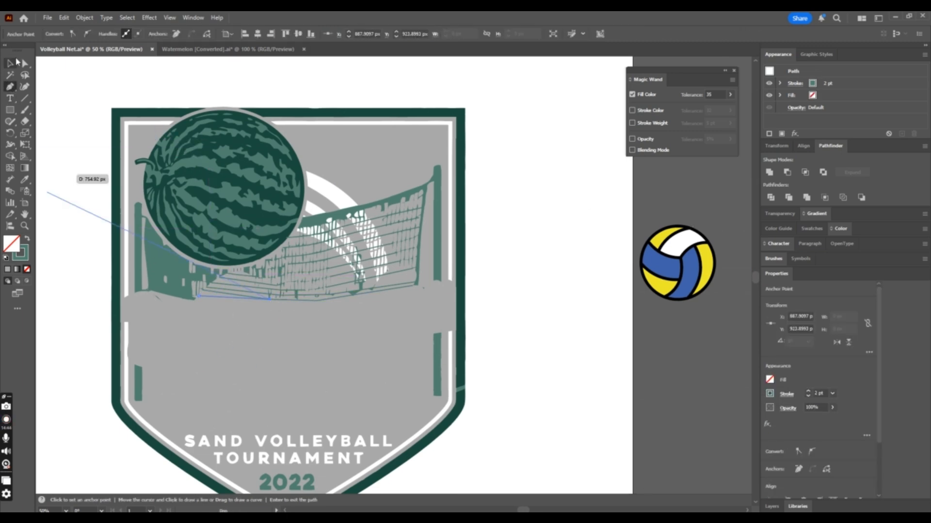
click(11, 64)
click(323, 89)
Draw a three-point bottom border line from the net's solid left part through the low middle to its lower right corner.
click(9, 87)
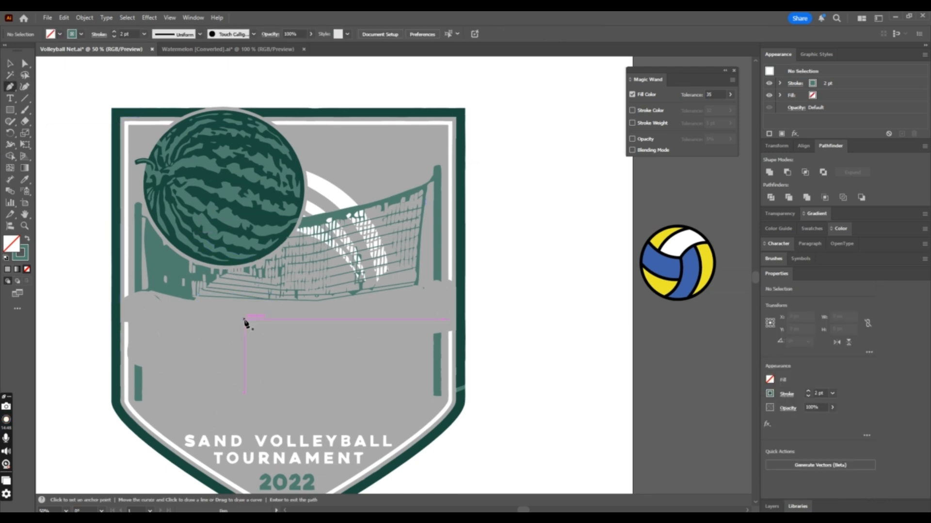
click(195, 301)
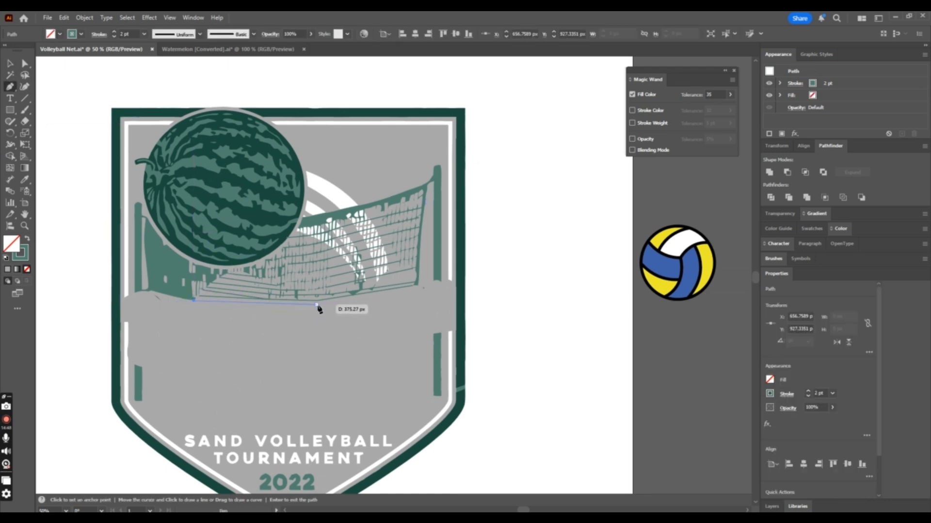
click(319, 304)
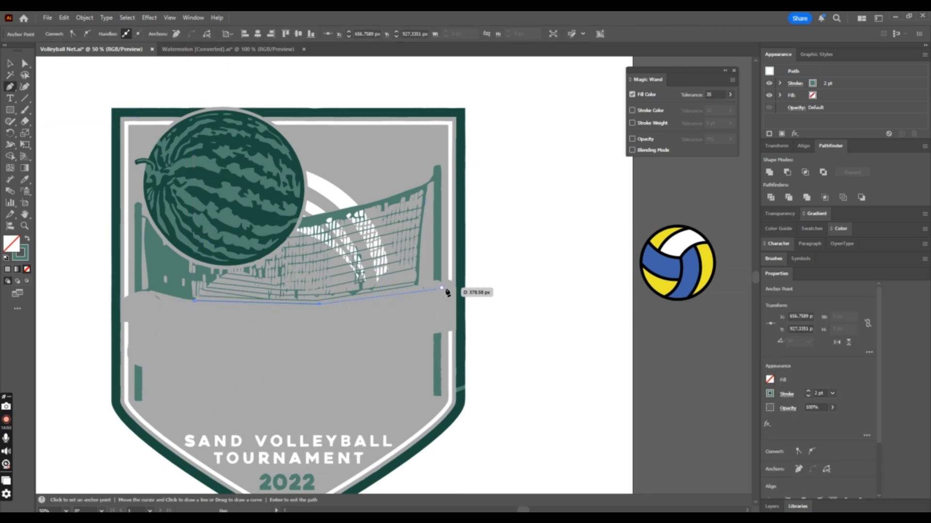
click(417, 285)
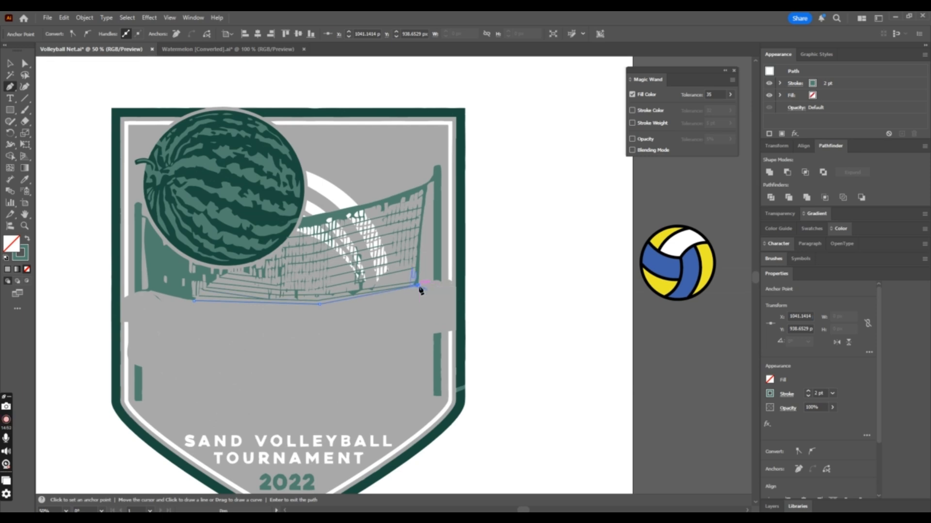
Adjust the right end anchors of the lowest net lines with Direct Selection to line up with the foot of the net's right edge.
click(26, 65)
scroll(425, 288, up, 4)
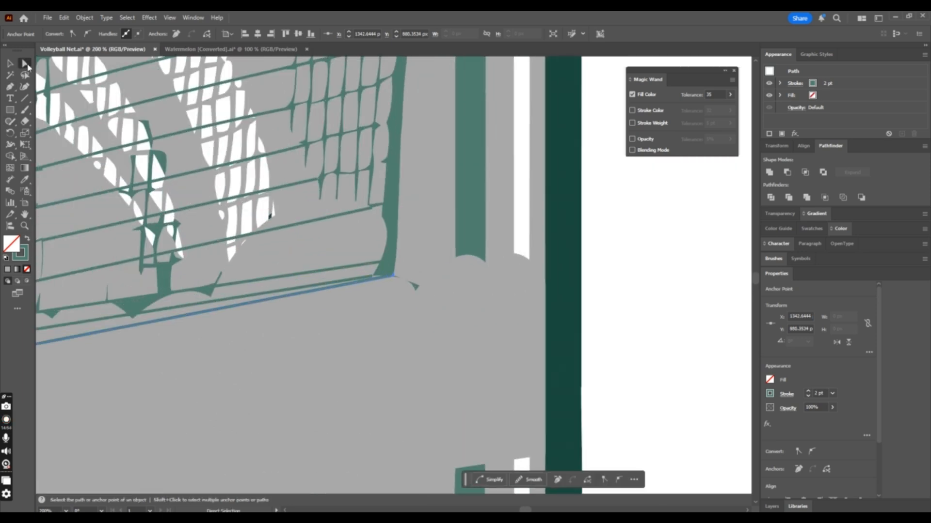
drag(392, 277, 391, 286)
click(393, 274)
click(393, 280)
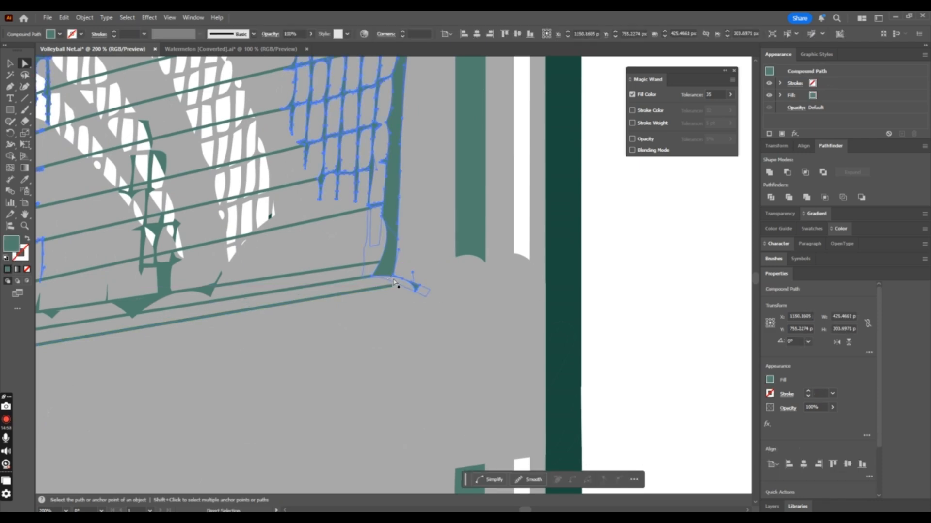
click(414, 291)
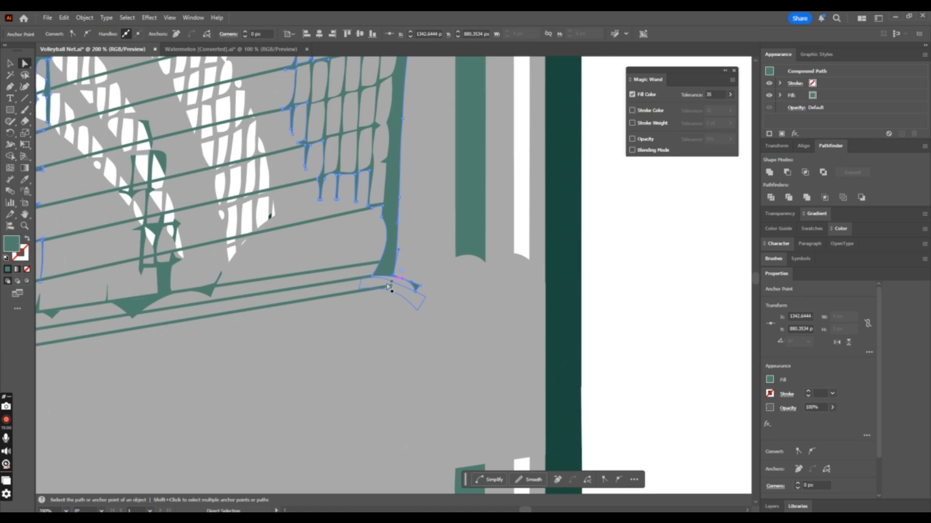
click(360, 278)
drag(371, 276, 379, 275)
key(ctrl+minus)
key(ctrl+minus)
key(ctrl+minus)
key(ctrl+minus)
key(ctrl+minus)
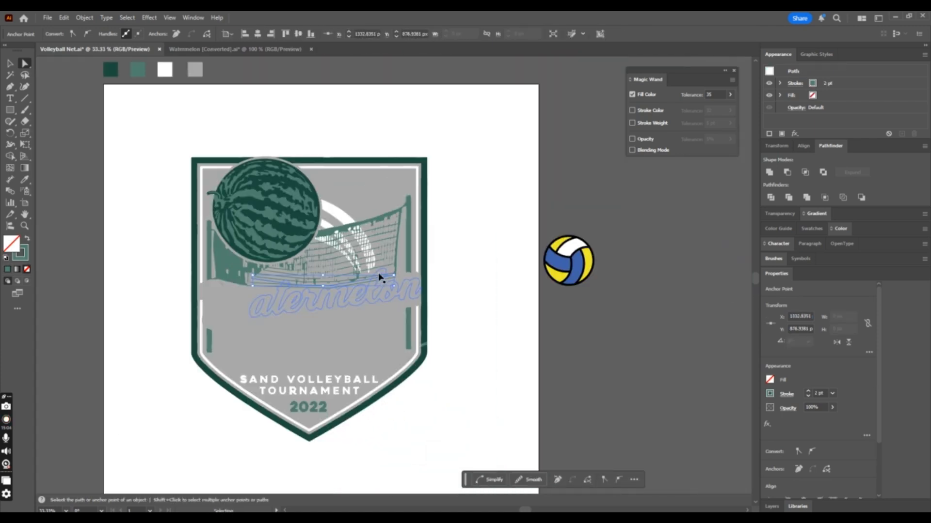
Draw five evenly spaced, near-vertical 2 pt green lines through the net's middle mesh down to its lower border with the Line Segment tool.
click(465, 284)
key(ctrl+plus)
key(ctrl+plus)
key(ctrl+plus)
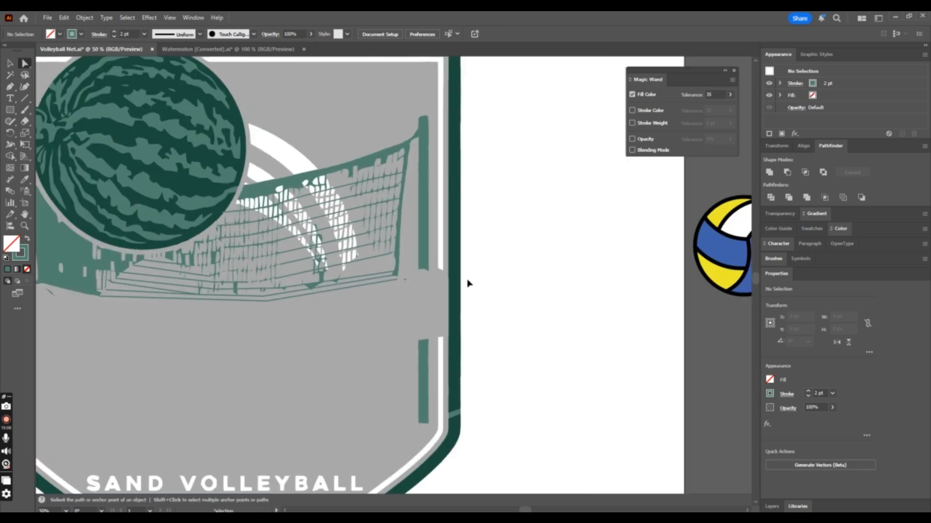
click(23, 99)
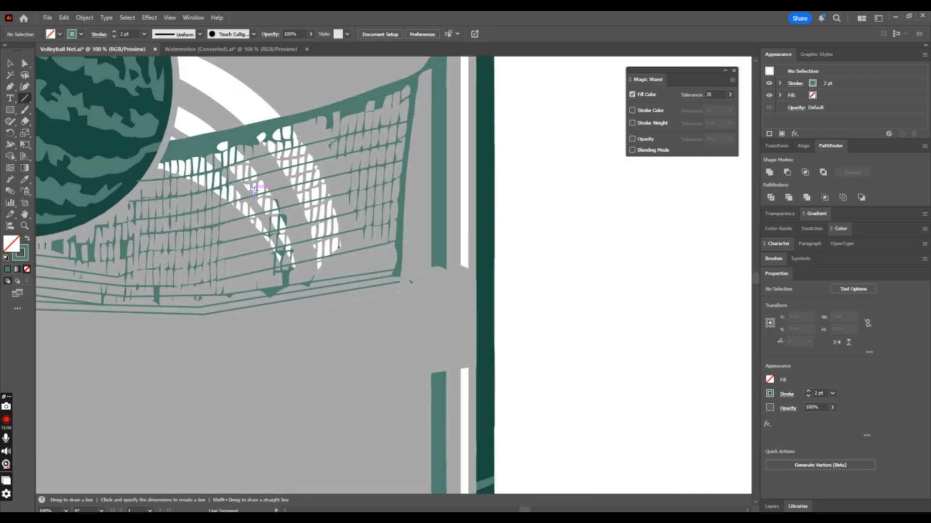
drag(228, 200, 227, 306)
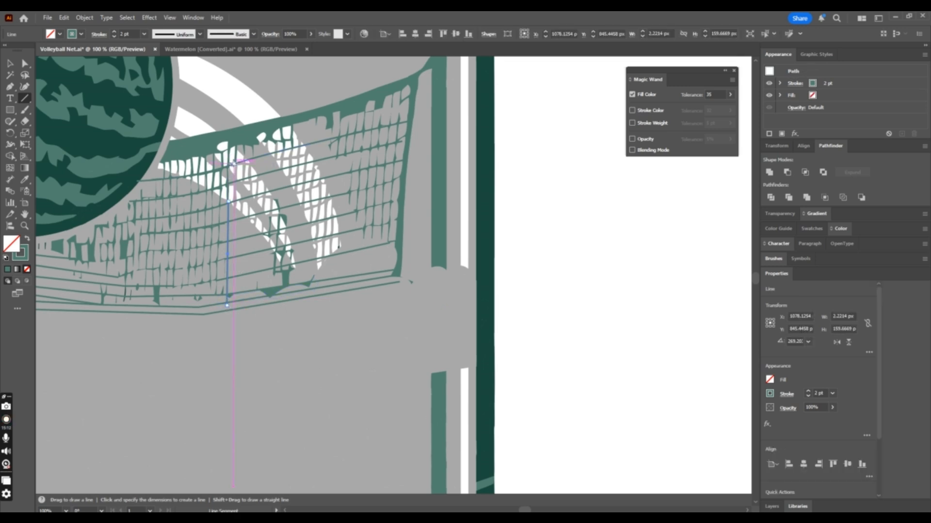
drag(233, 164, 235, 309)
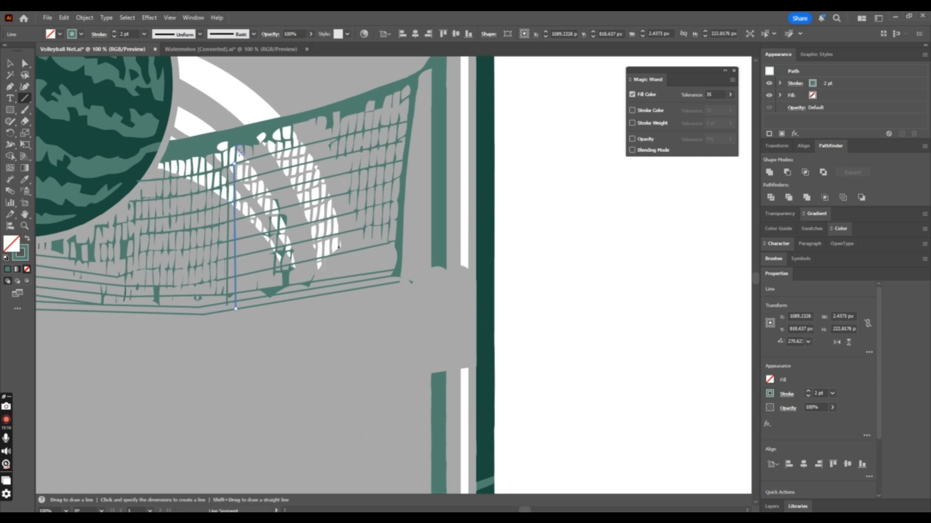
drag(245, 154, 247, 309)
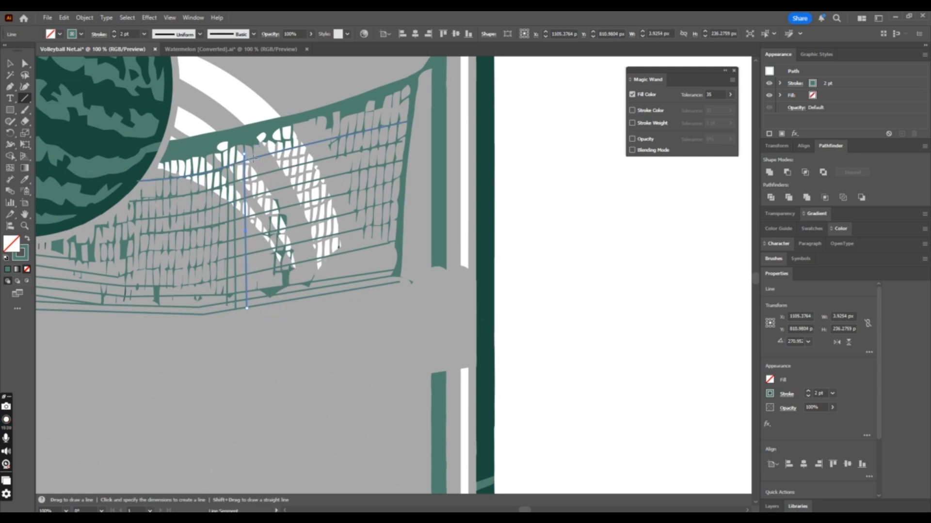
drag(253, 159, 254, 302)
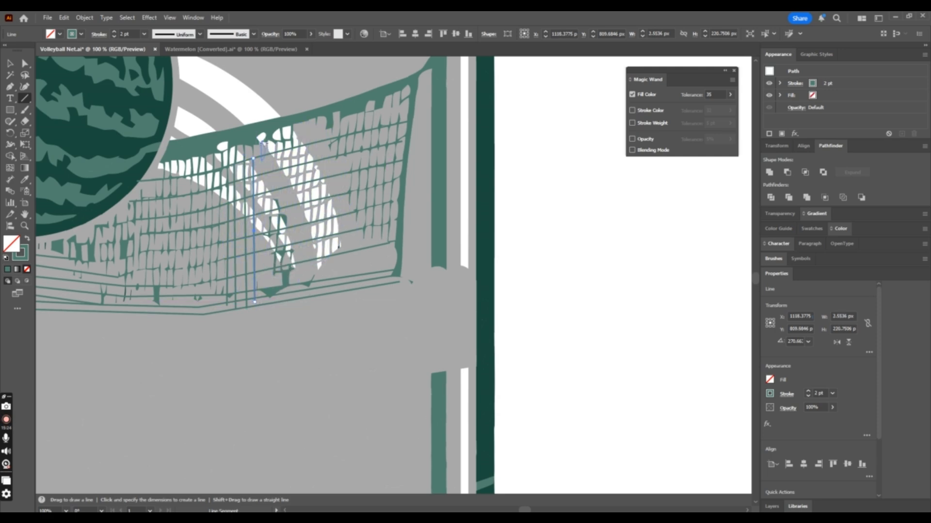
drag(263, 144, 266, 306)
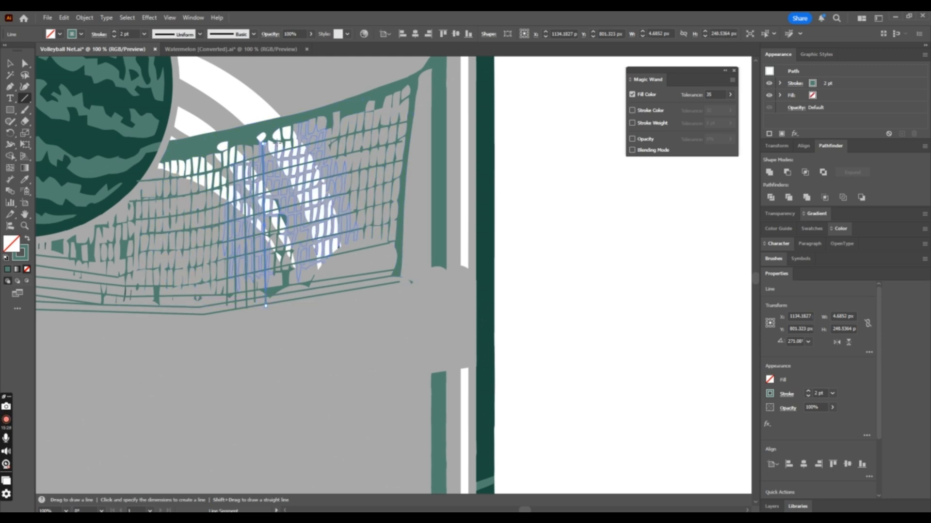
Add five more near-vertical mesh lines across the white arcs behind the net, continuing rightward from the upper band to the lower border.
drag(275, 144, 273, 301)
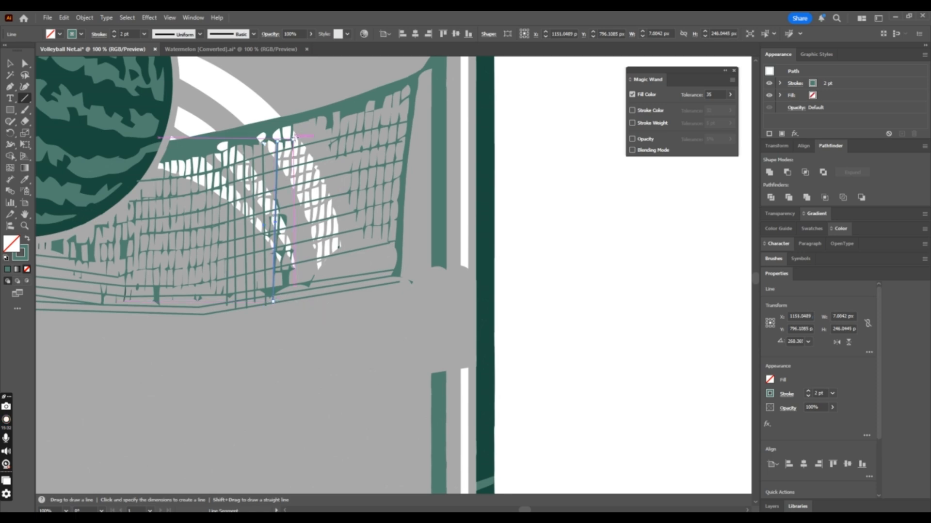
drag(283, 141, 281, 300)
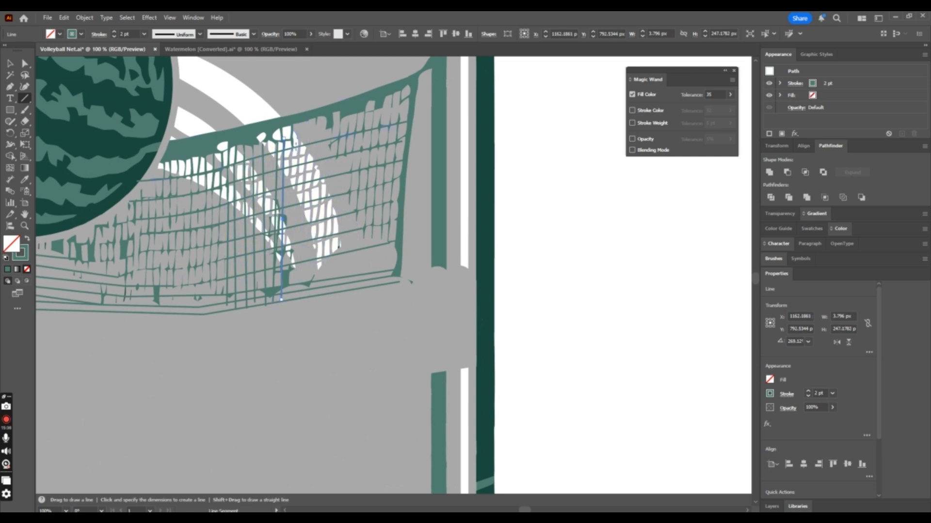
drag(289, 139, 290, 299)
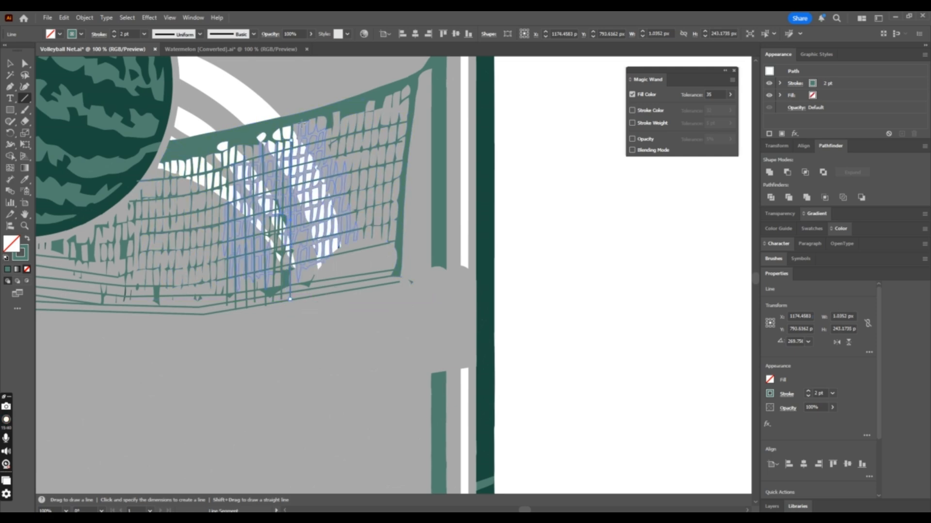
drag(301, 122, 297, 301)
drag(313, 120, 309, 297)
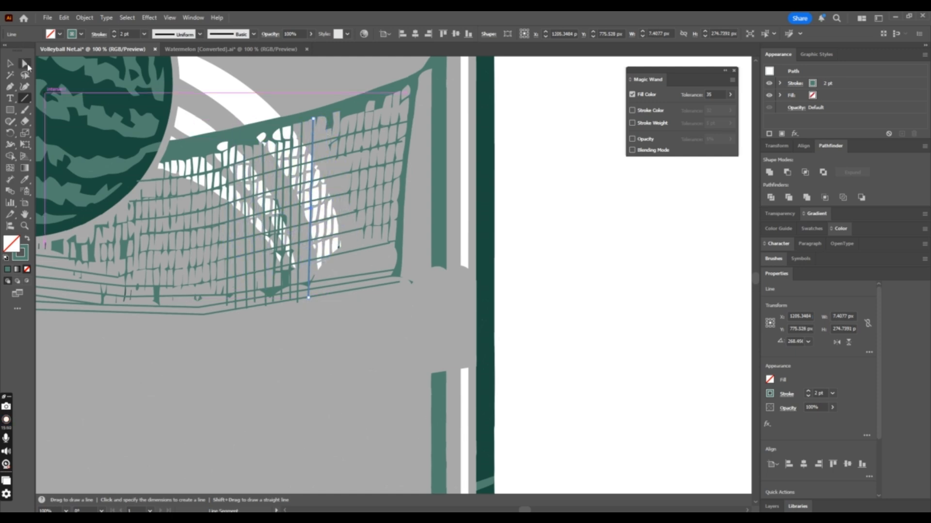
Try to recolour the gray compound path in the net's middle with the net's green using the Eyedropper.
click(26, 63)
click(318, 209)
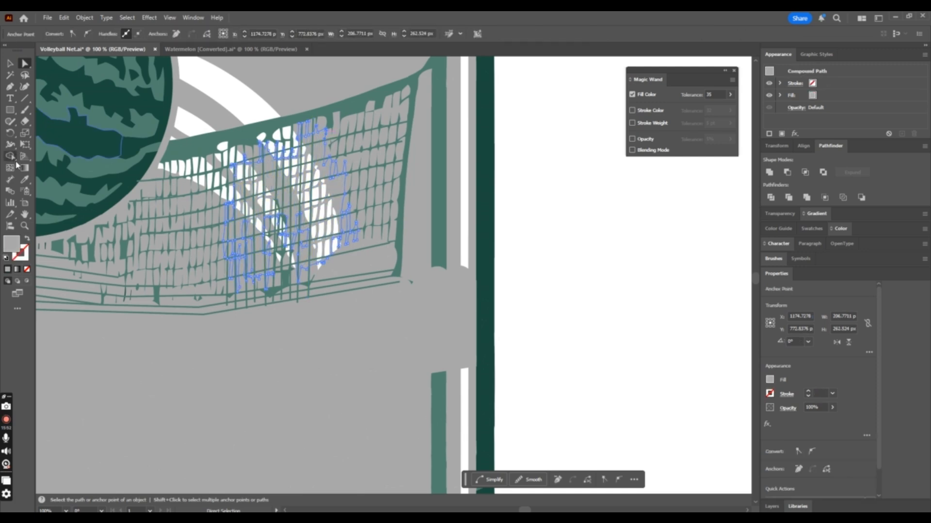
click(24, 180)
click(223, 151)
key(ctrl+minus)
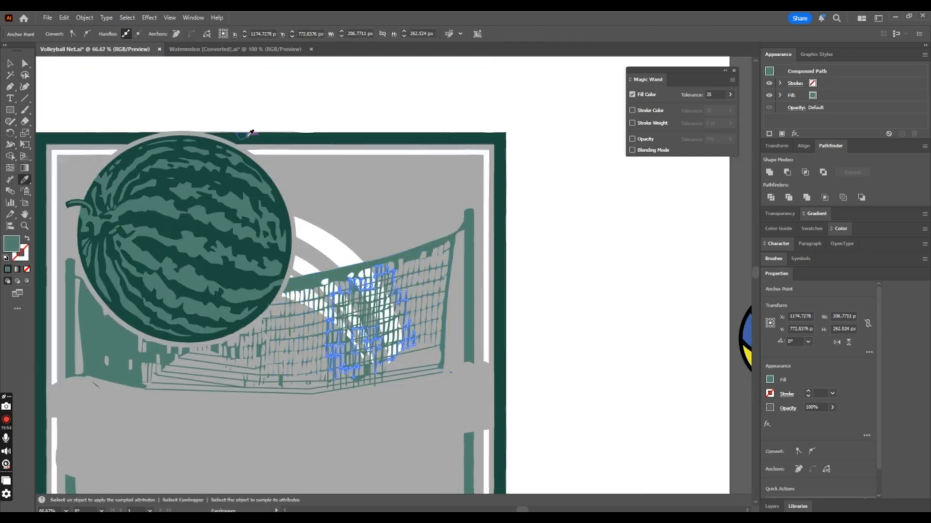
click(10, 64)
click(706, 226)
scroll(661, 227, down, 2)
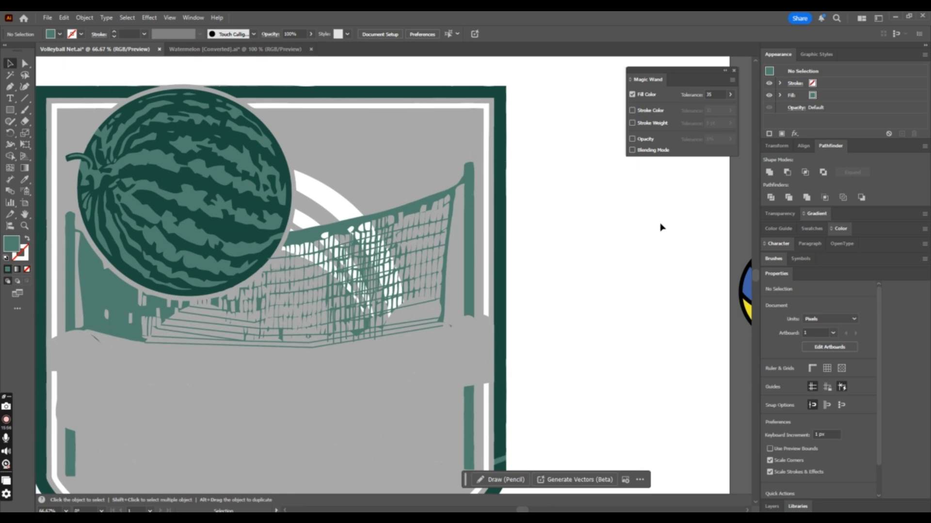
key(ctrl+plus)
key(ctrl+plus)
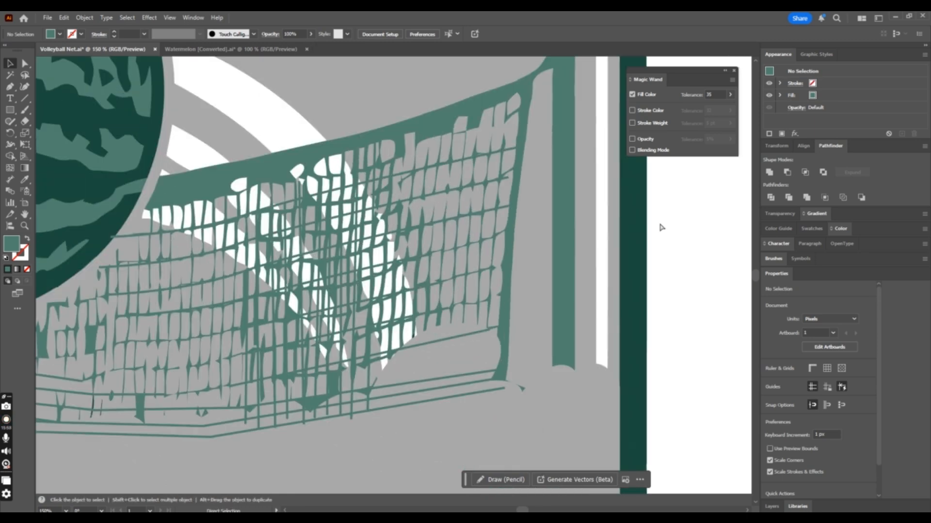
key(ctrl+minus)
key(ctrl+minus)
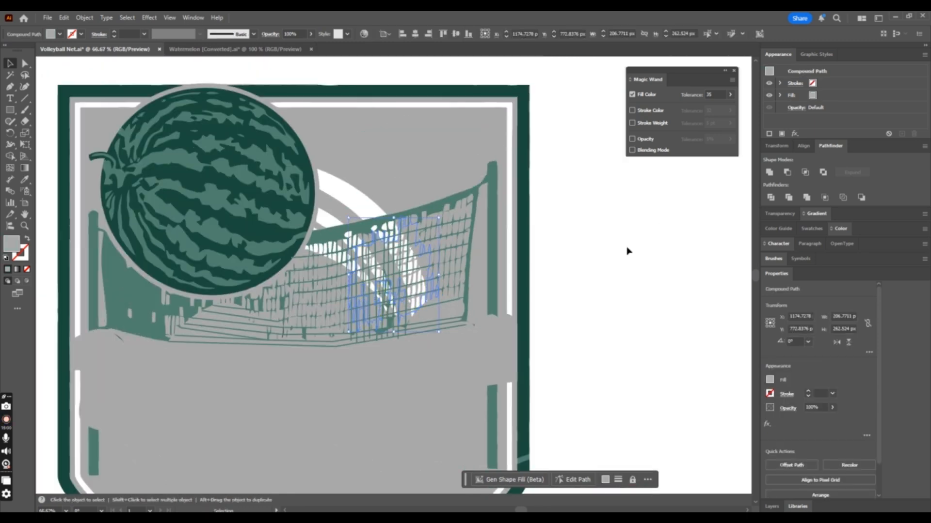
key(ctrl+minus)
key(ctrl+plus)
key(ctrl+plus)
key(ctrl+plus)
key(ctrl+plus)
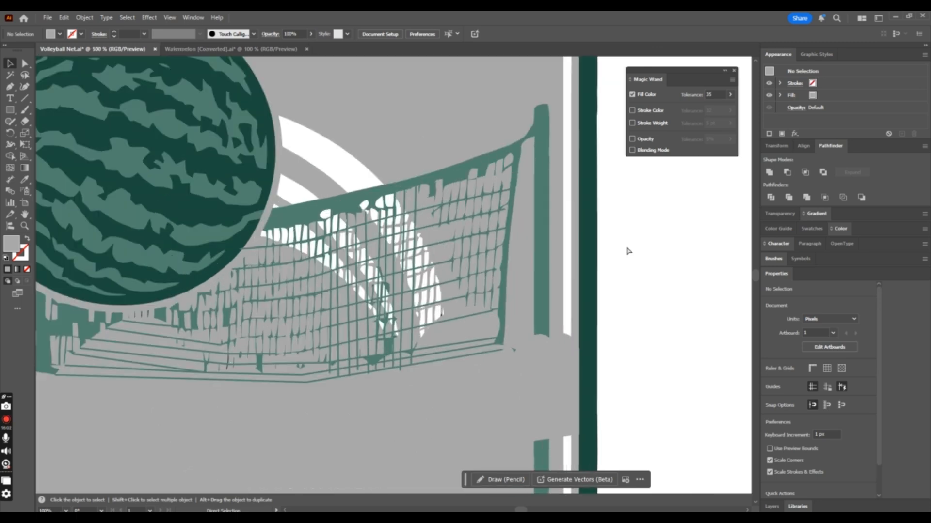
Draw a near-vertical line about 275 px tall right of the new mesh lines and copy a horizontal mesh line's 2 pt green stroke onto it.
click(24, 97)
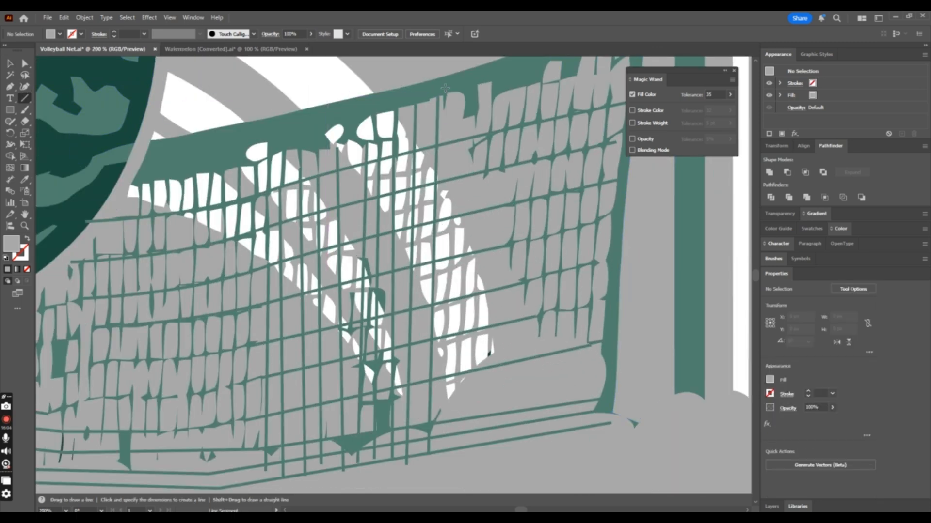
drag(456, 91, 448, 450)
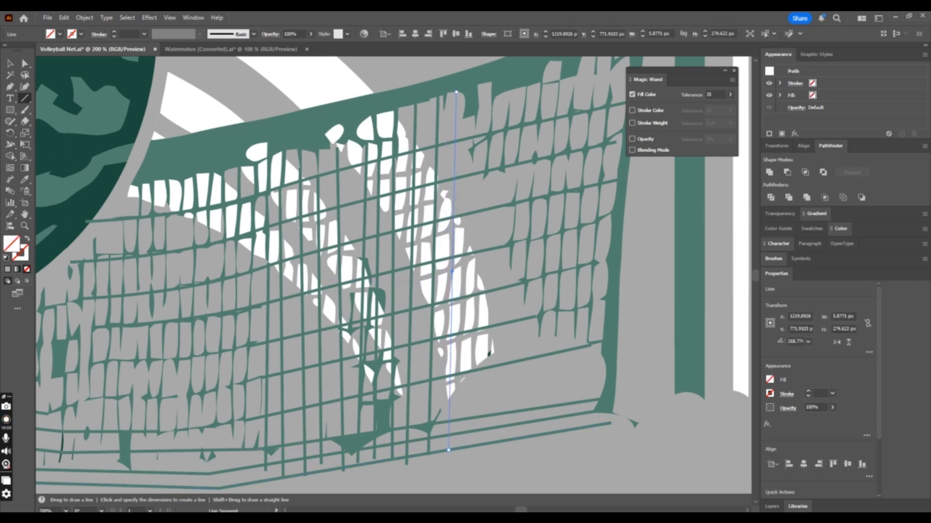
click(25, 179)
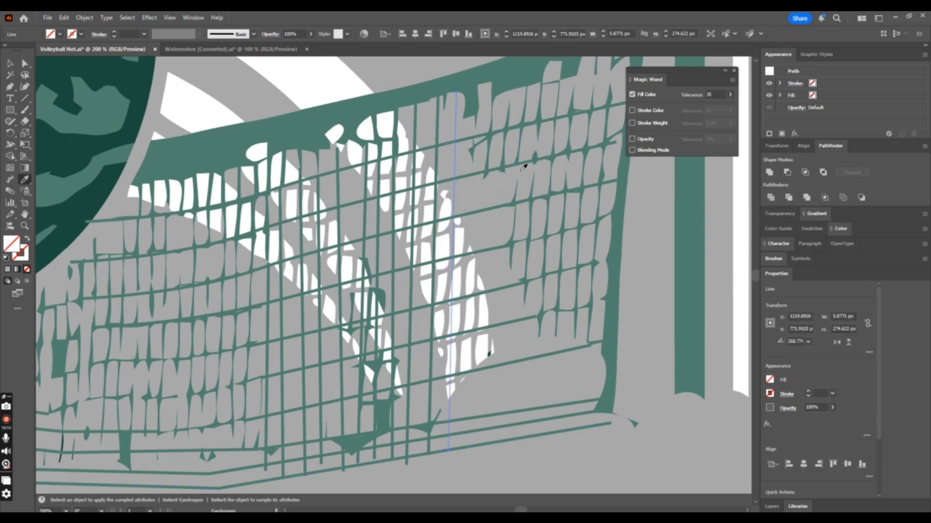
click(481, 171)
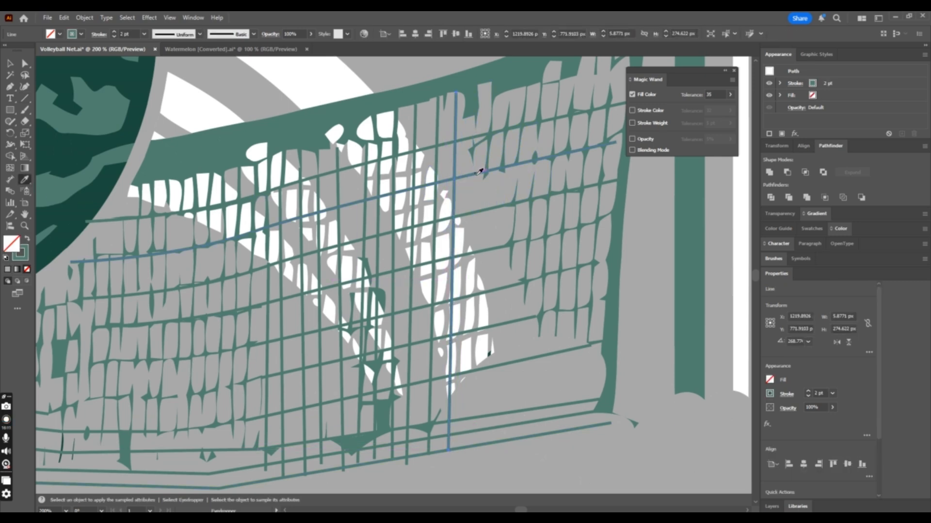
Draw five near-vertical lines through the gap right of the white arcs, starting progressively lower and ending at the net's bottom border.
click(26, 99)
drag(477, 121, 470, 446)
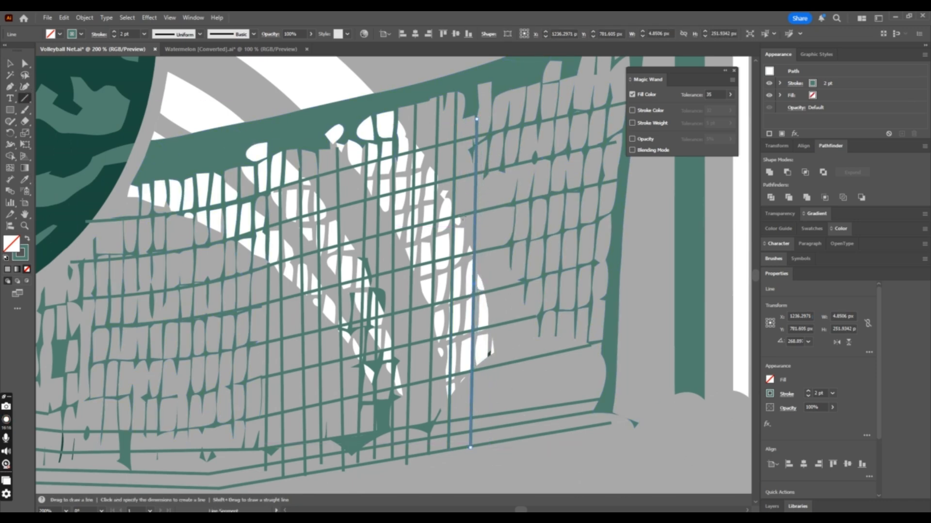
drag(486, 173, 485, 443)
drag(504, 169, 499, 441)
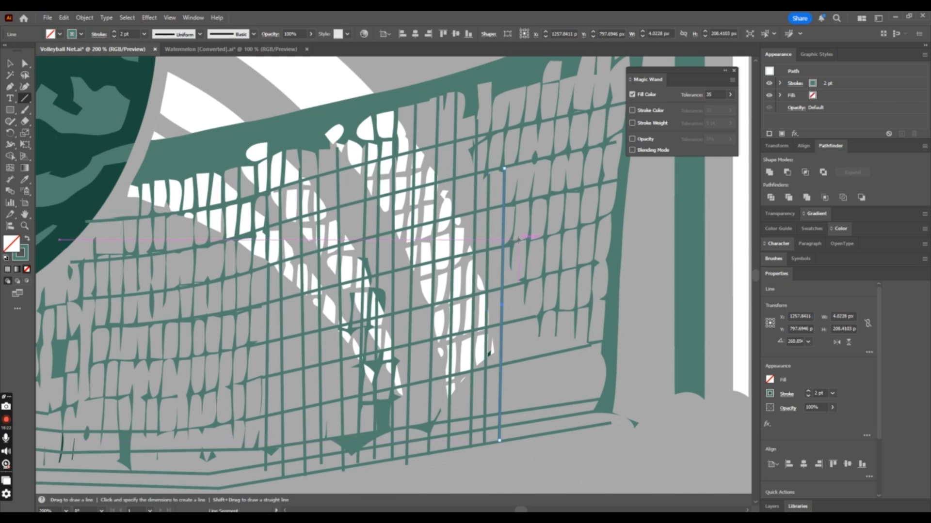
drag(512, 243, 514, 441)
drag(526, 281, 526, 436)
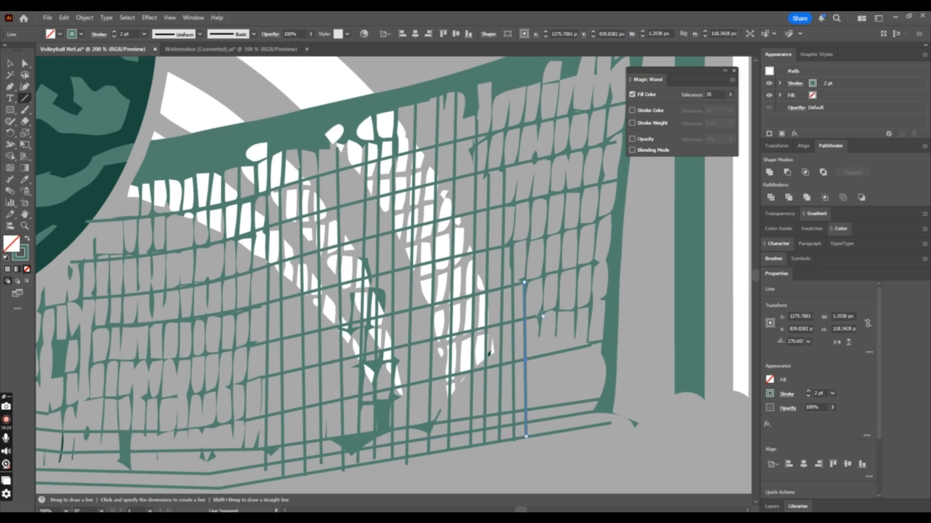
Extend the last vertical mesh strands near the net's right edge down to the bottom border with short vertical lines.
drag(543, 317, 558, 431)
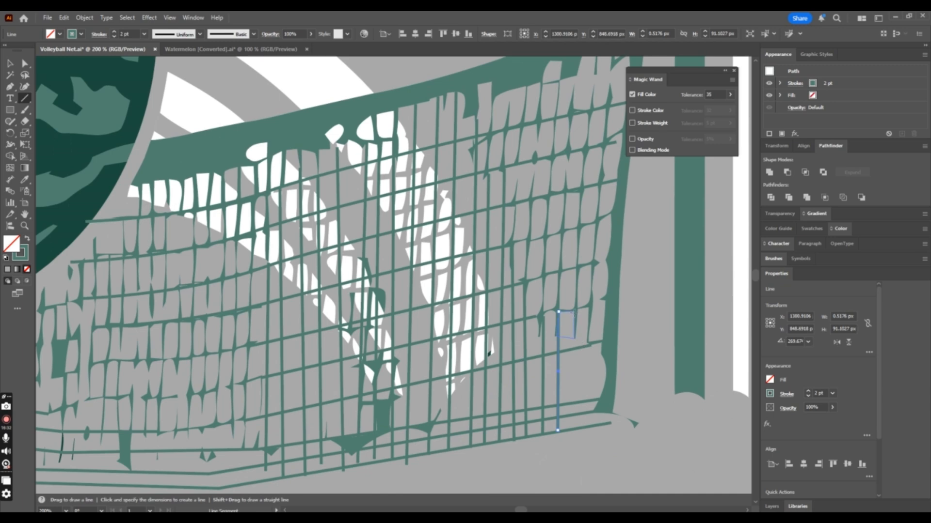
drag(574, 312, 574, 429)
drag(589, 325, 586, 426)
key(ctrl+minus)
key(ctrl+minus)
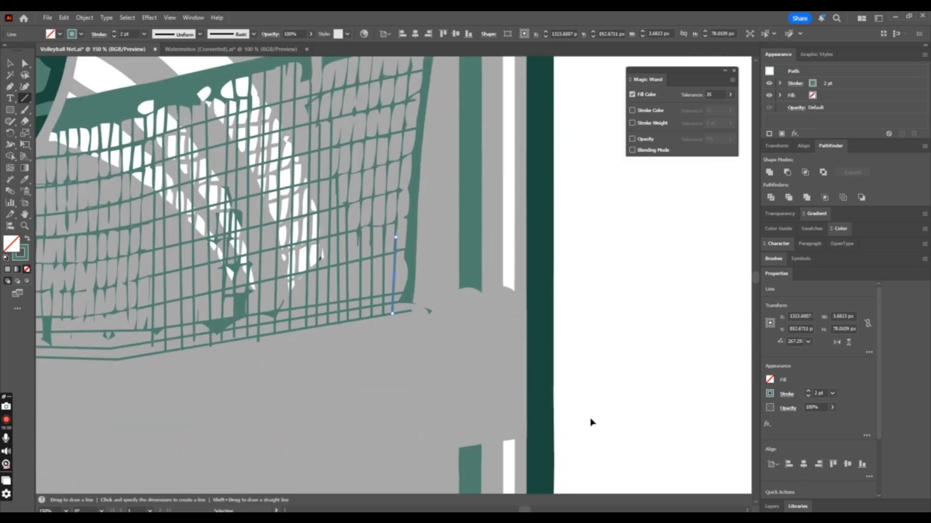
key(ctrl+minus)
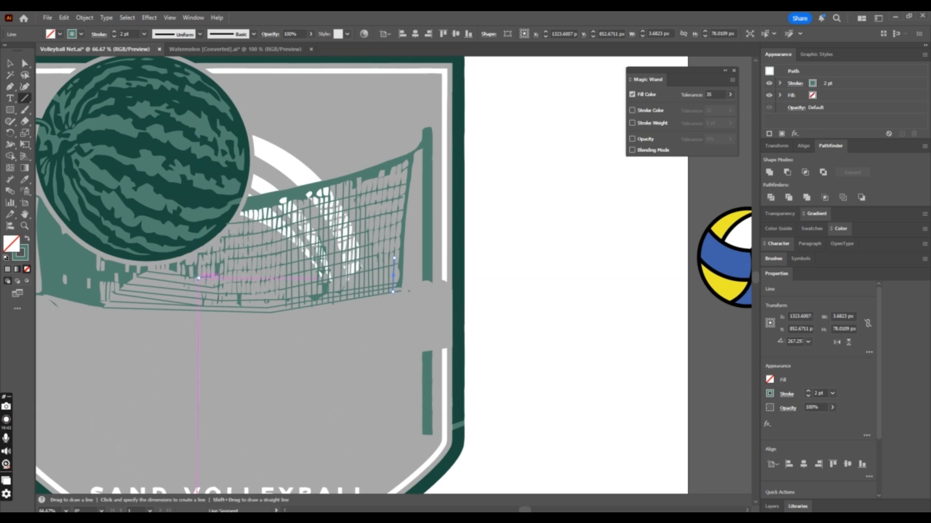
Draw two neighbouring vertical lines about 79 px tall through the lower mesh beneath the watermelon's right side, ending at the bottom border.
drag(205, 278, 206, 310)
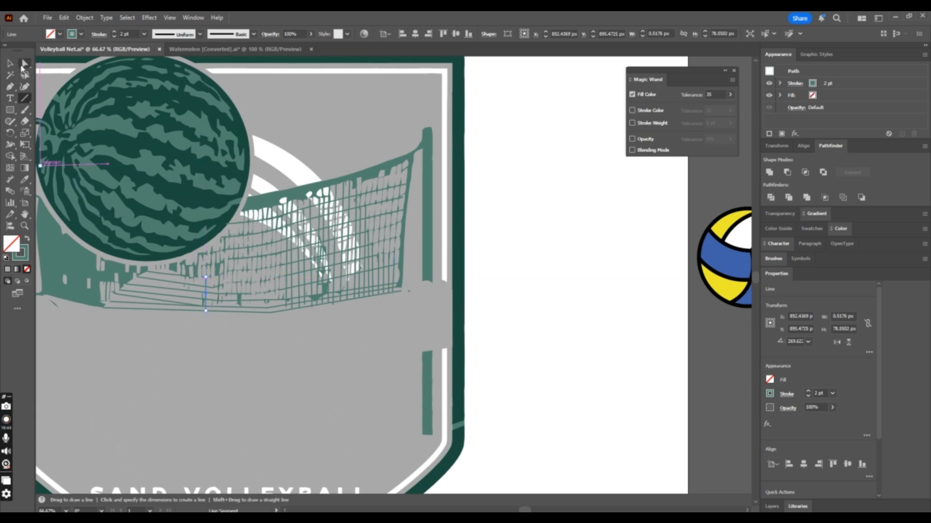
click(23, 66)
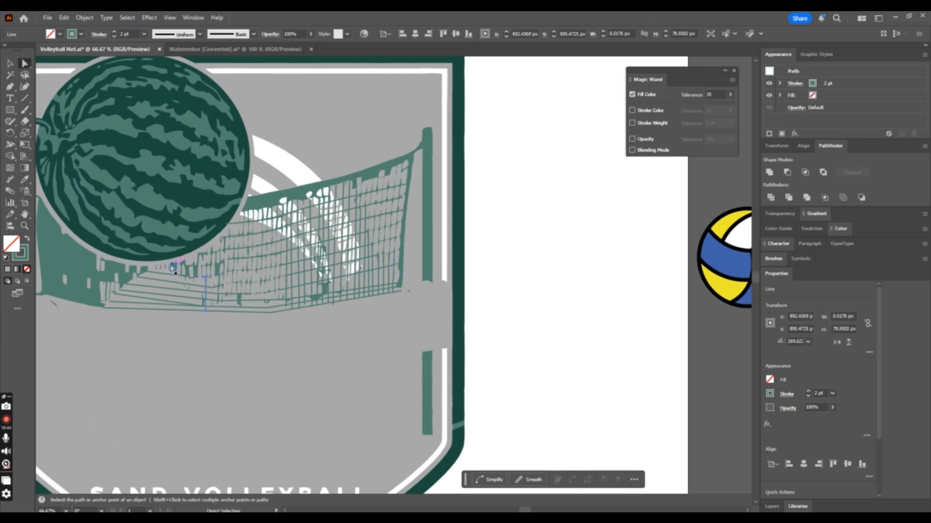
click(23, 100)
key(ctrl+equal)
key(ctrl+equal)
key(ctrl+equal)
key(ctrl+equal)
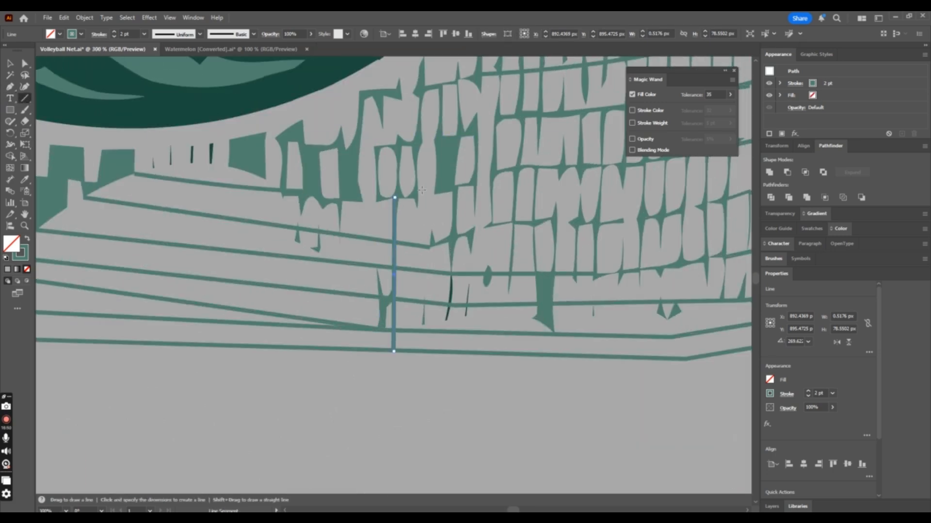
mouse_move(418, 199)
mouse_down()
mouse_move(449, 333)
mouse_move(439, 353)
mouse_up()
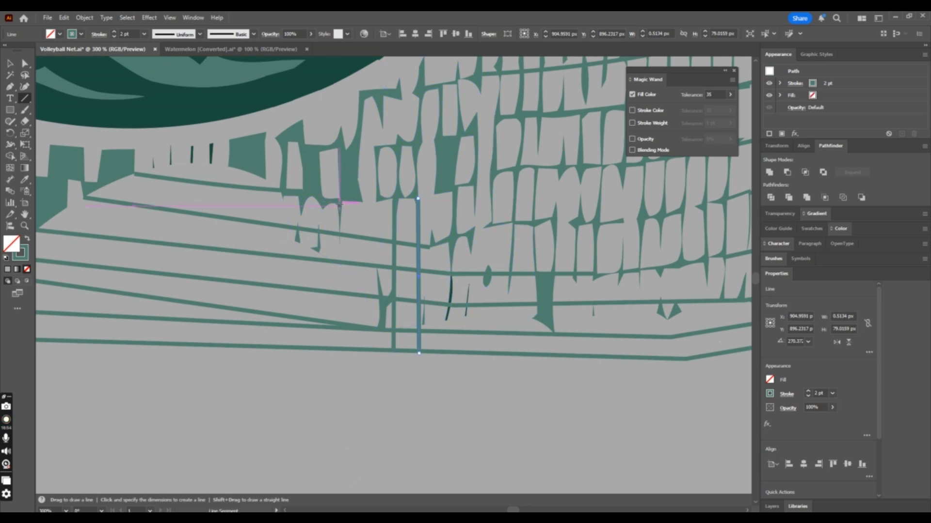
Draw six spaced vertical lines leftward through the lower mesh beneath the watermelon down to the bottom border, slanting the last one.
drag(339, 204, 338, 347)
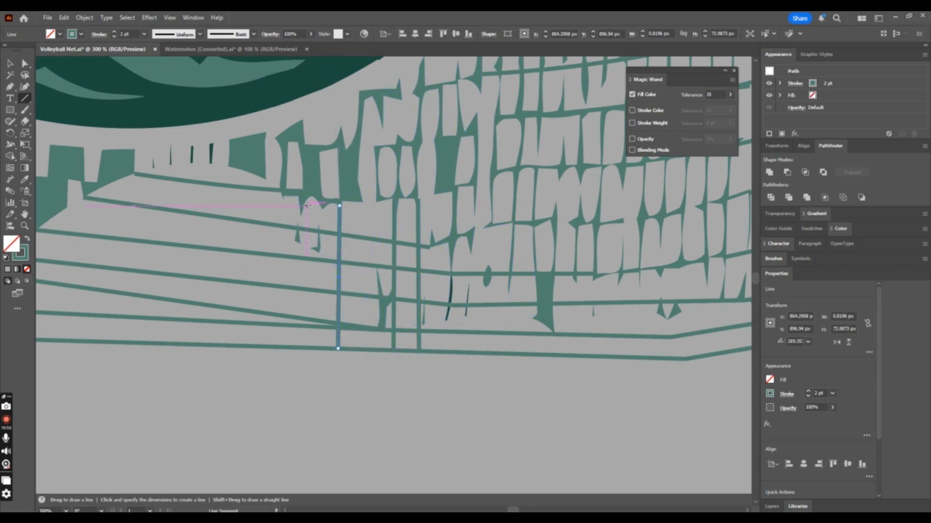
drag(301, 197, 300, 348)
drag(262, 190, 256, 345)
drag(221, 186, 217, 346)
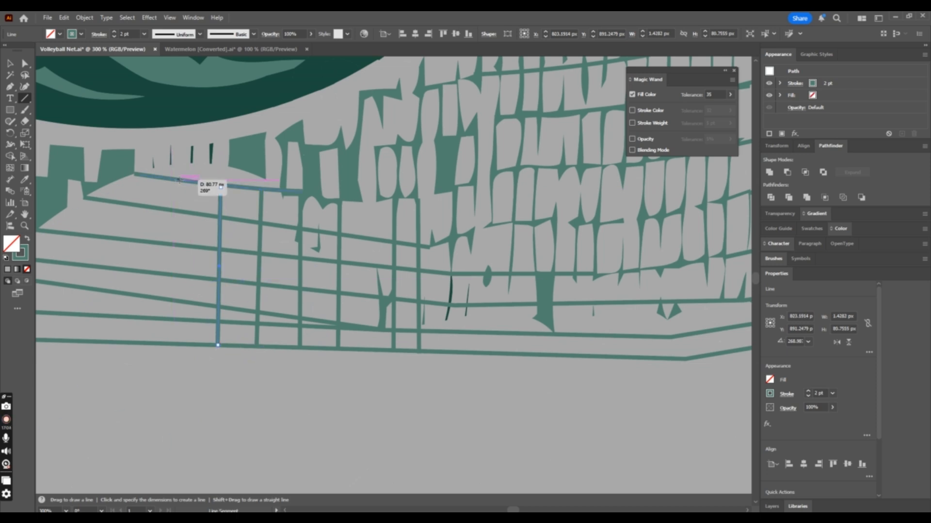
drag(178, 181, 180, 345)
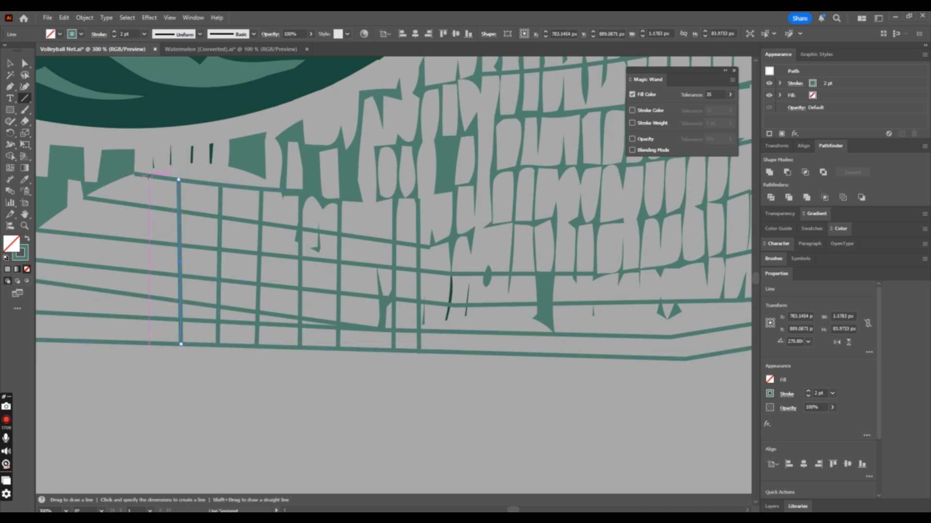
drag(140, 173, 155, 342)
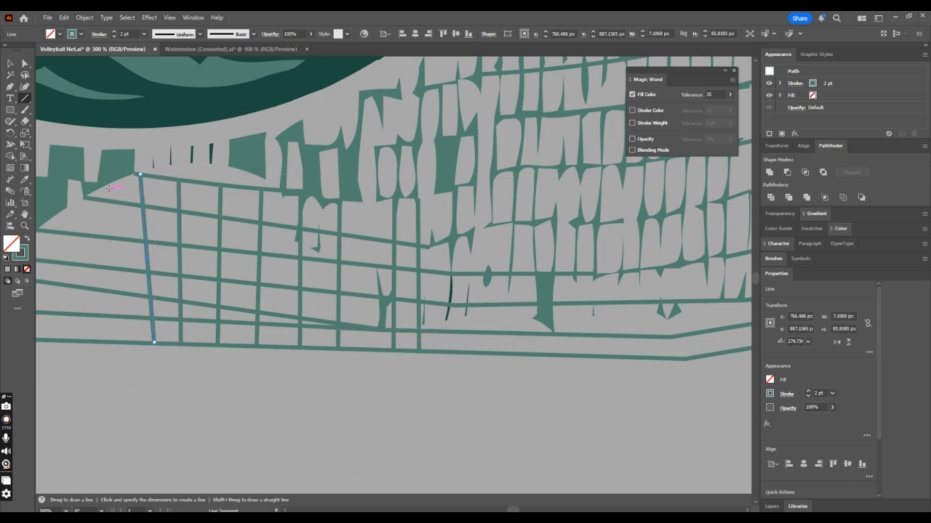
Draw six progressively shorter vertical lines, about 79 px down to 20 px tall, leftward through the remaining lower mesh to the bottom border.
drag(107, 185, 123, 341)
key(ctrl+minus)
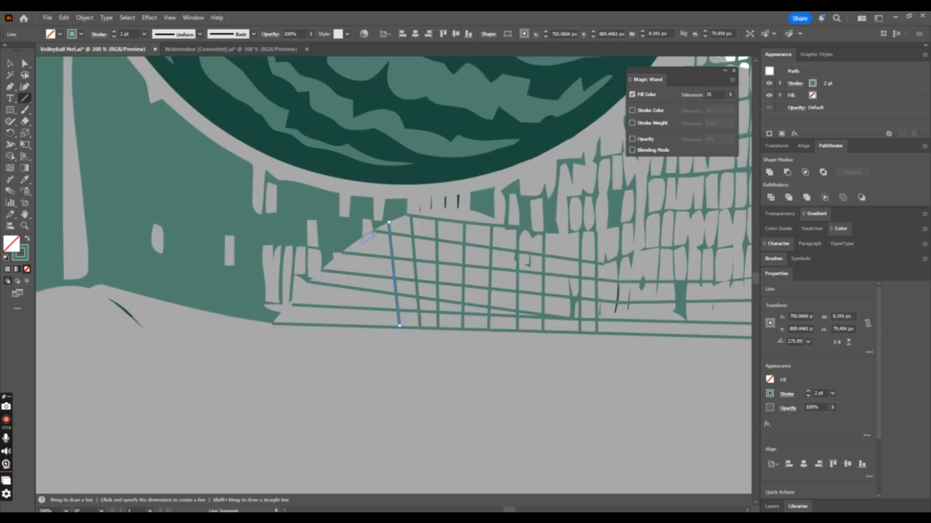
drag(372, 230, 377, 327)
drag(355, 241, 351, 326)
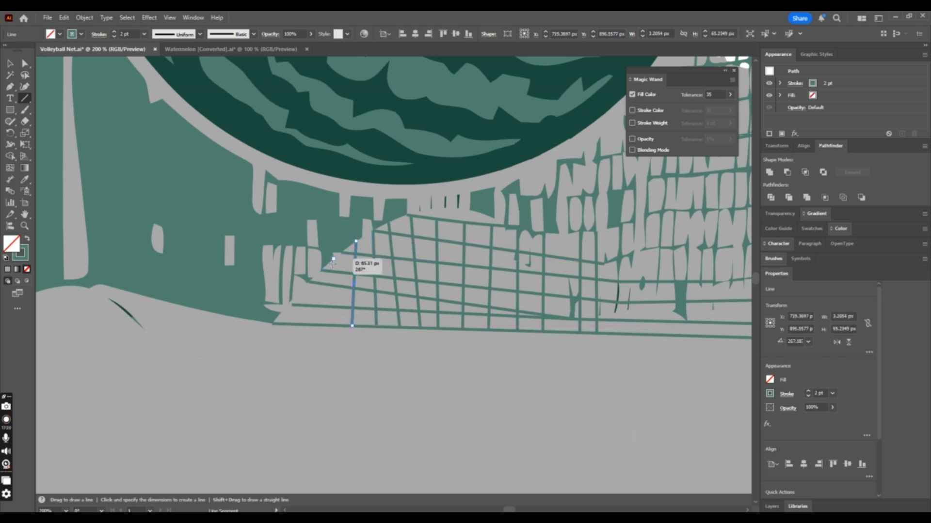
drag(333, 258, 332, 325)
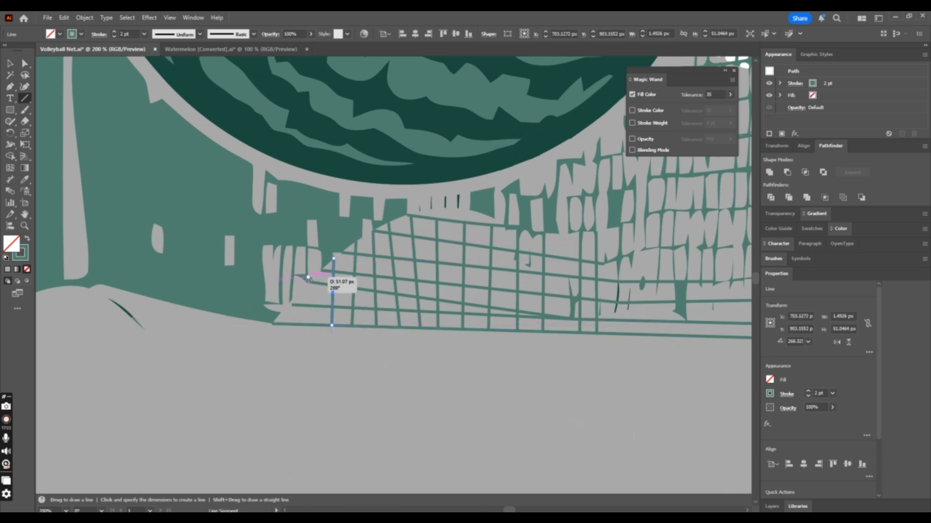
mouse_move(308, 278)
mouse_down()
mouse_move(308, 327)
mouse_move(293, 317)
mouse_move(293, 326)
mouse_up()
Select one of the newly drawn mesh lines, then extend the selection to all similar 2 pt net lines.
key(ctrl+minus)
key(ctrl+minus)
key(ctrl+minus)
key(ctrl+minus)
key(ctrl+minus)
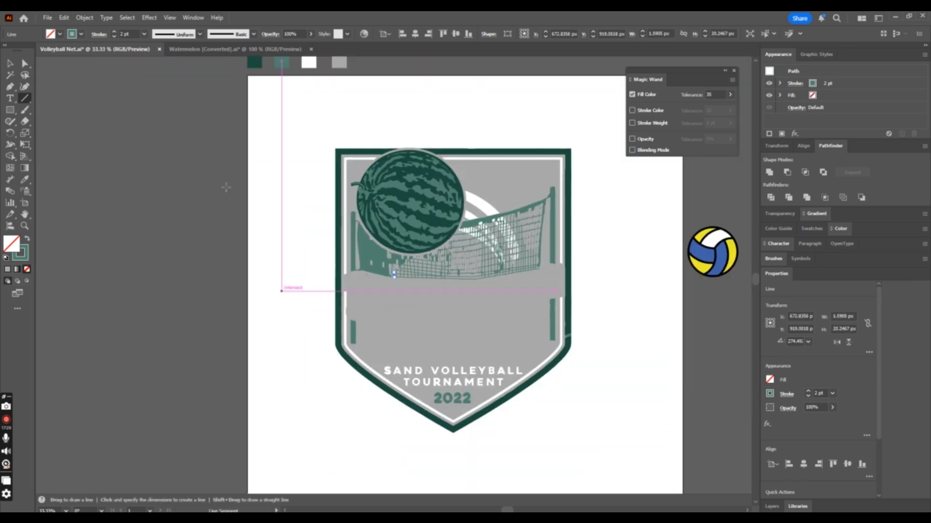
click(9, 63)
click(232, 124)
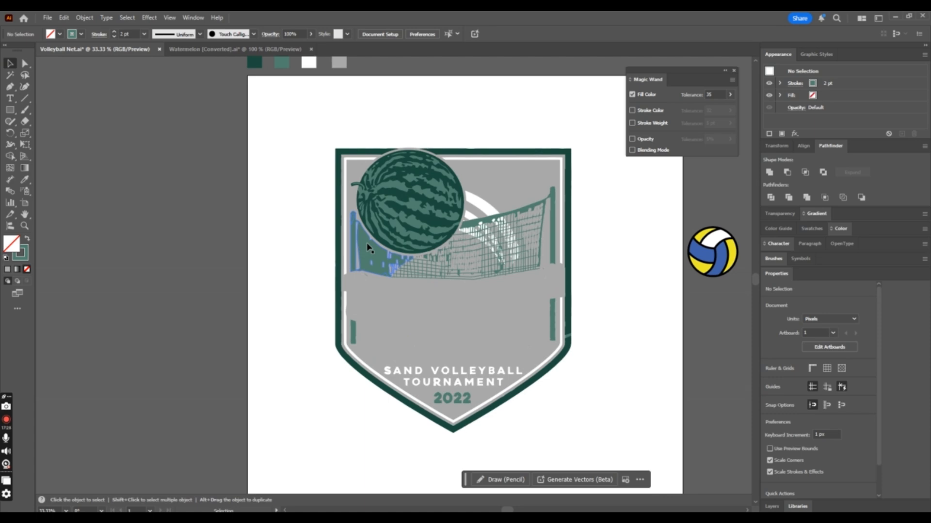
click(398, 275)
key(ctrl+plus)
key(ctrl+plus)
key(ctrl+plus)
key(ctrl+plus)
key(ctrl+plus)
key(ctrl+plus)
key(ctrl+plus)
key(ctrl+plus)
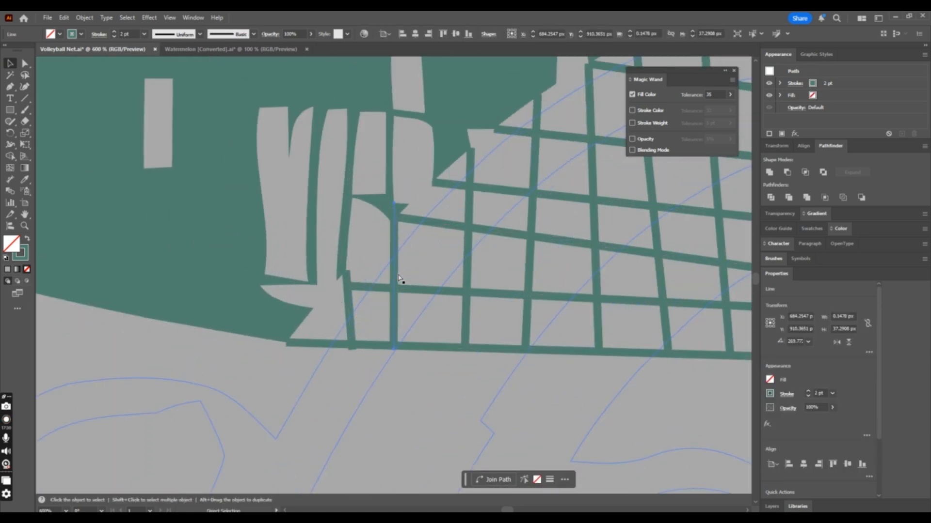
click(753, 35)
key(ctrl+1)
key(ctrl+minus)
key(ctrl+minus)
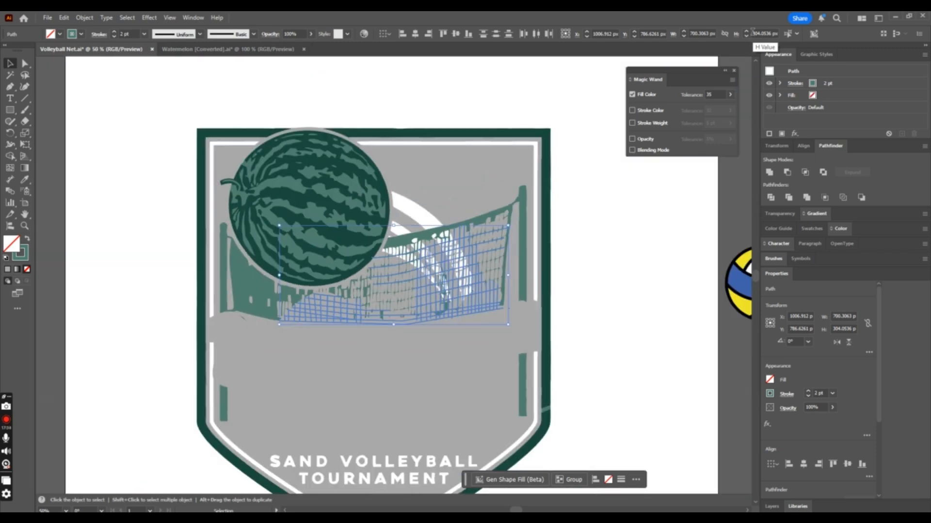
Apply Width Profile 1 to the selected mesh lines.
click(182, 35)
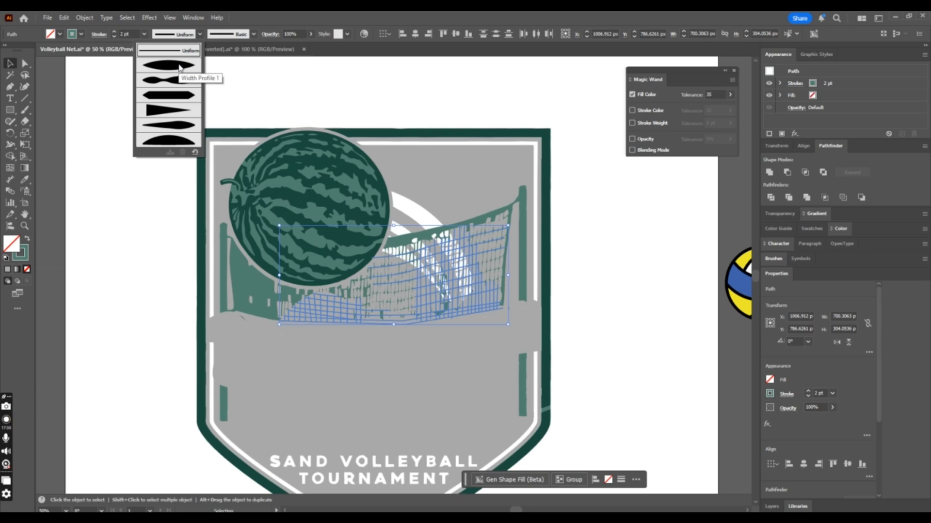
click(179, 68)
key(ctrl+plus)
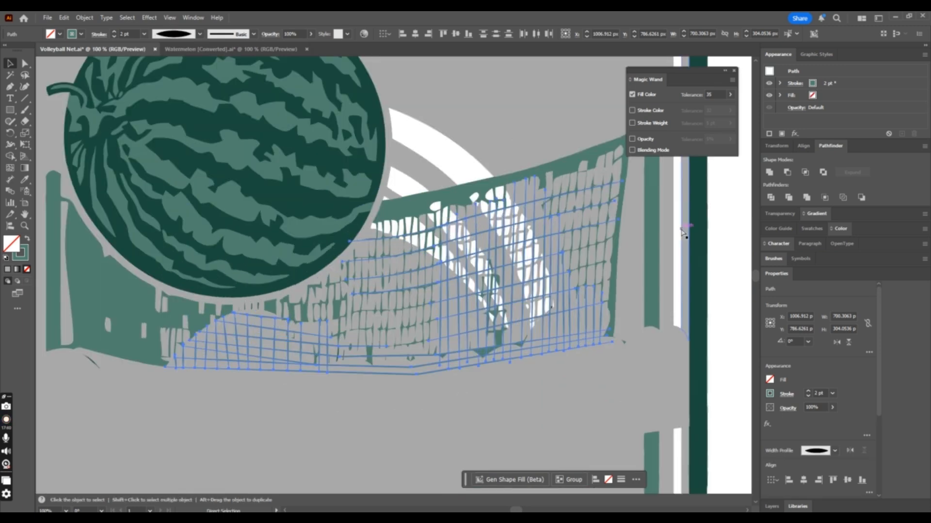
Give the mesh lines the double-bulge width profile that narrows in the middle, and group the lines.
click(182, 34)
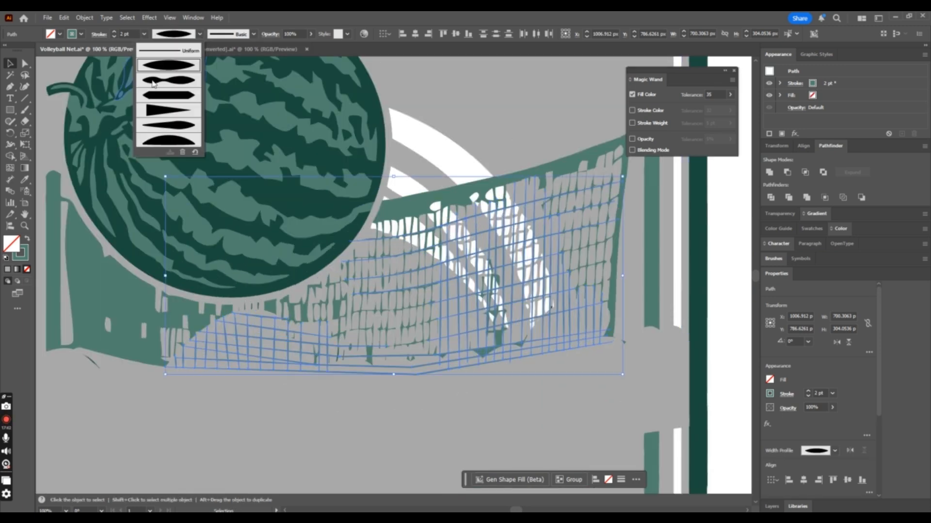
click(186, 82)
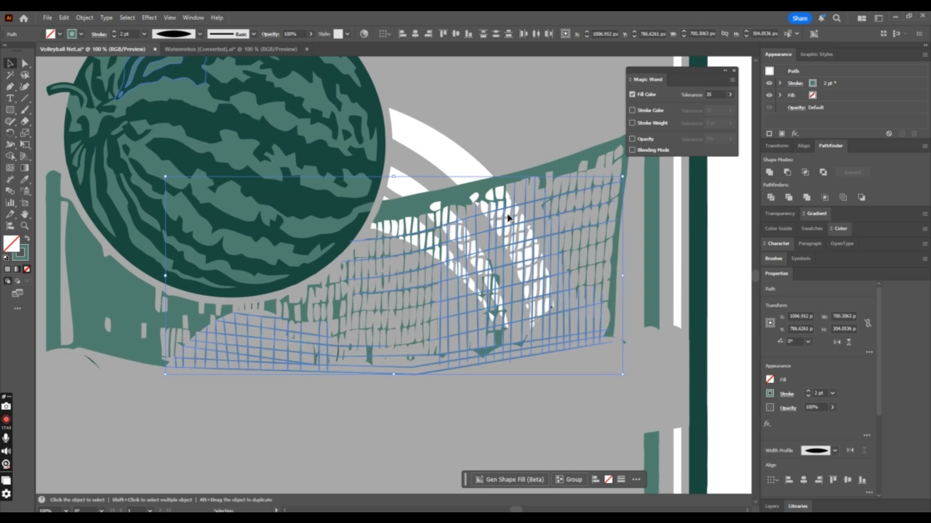
key(ctrl+minus)
click(588, 270)
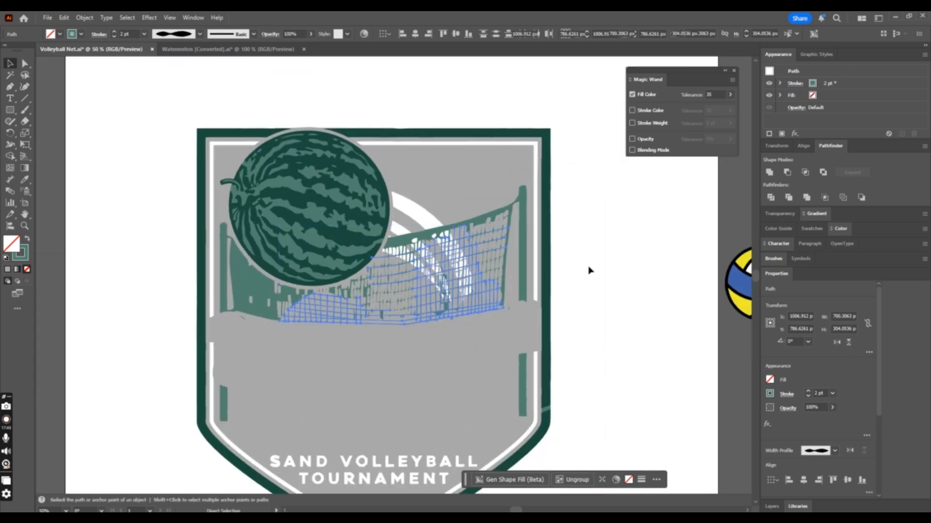
click(493, 305)
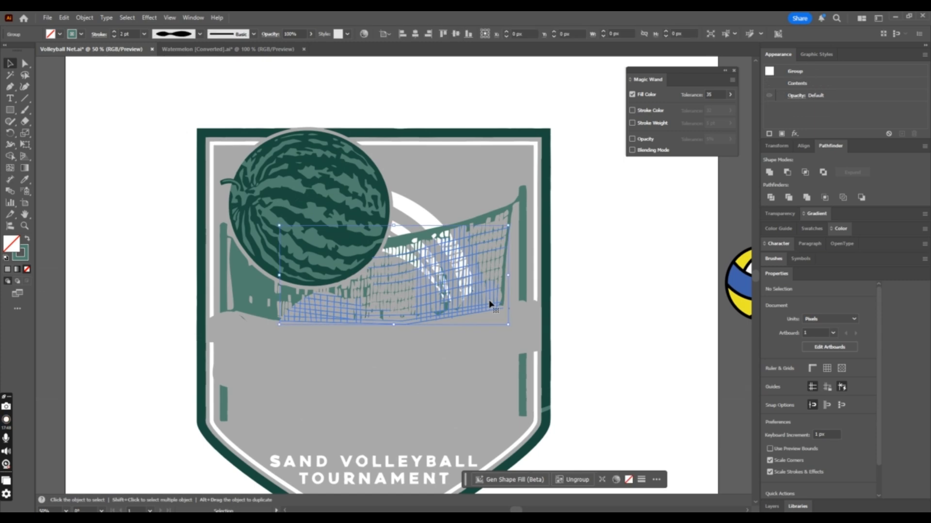
click(199, 35)
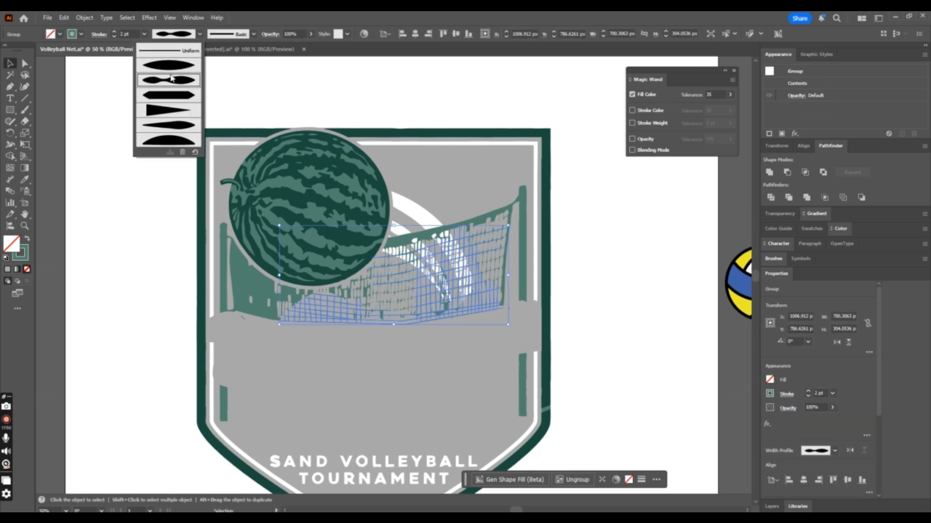
click(188, 82)
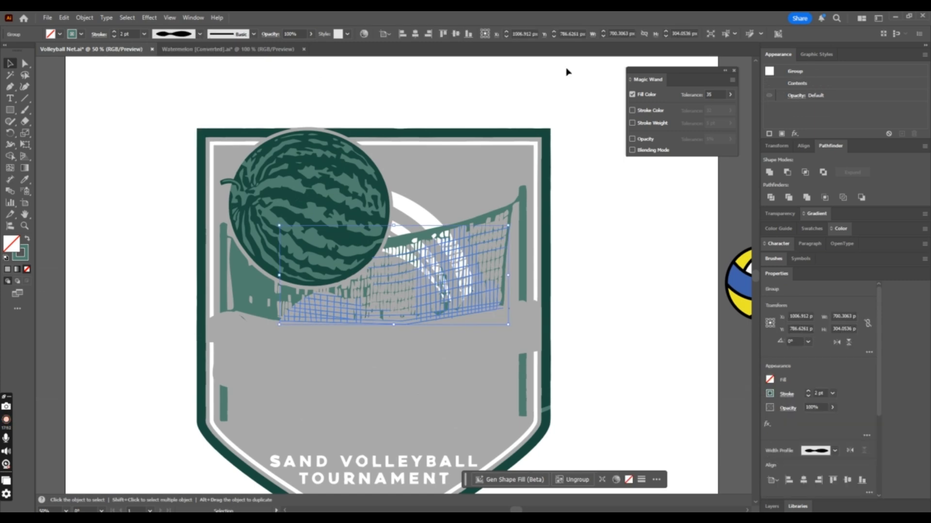
click(606, 274)
Expand the appearance of the grouped mesh lines into filled shapes.
click(484, 294)
click(95, 19)
click(136, 161)
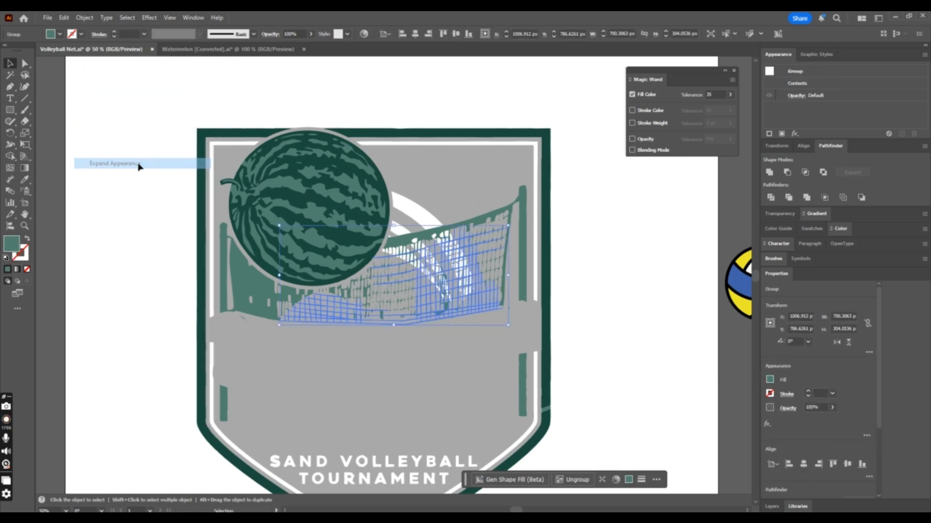
click(273, 291)
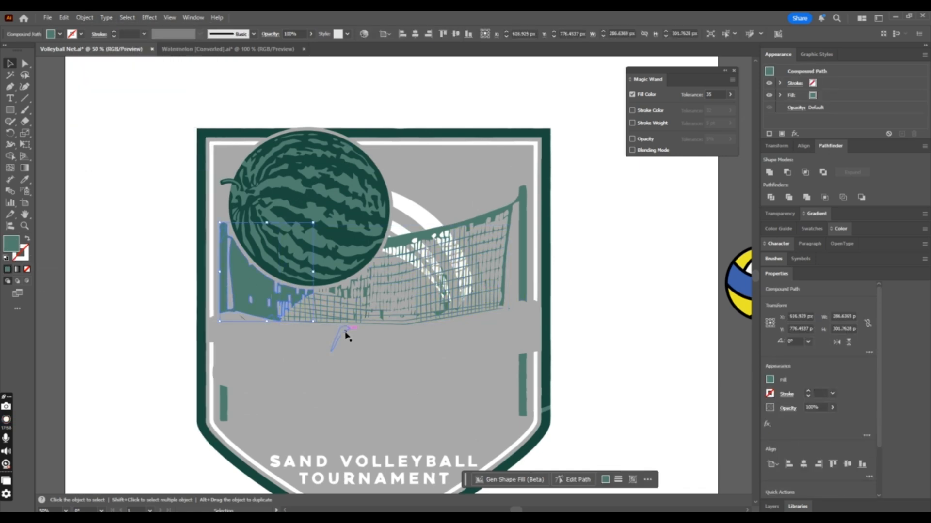
click(348, 309)
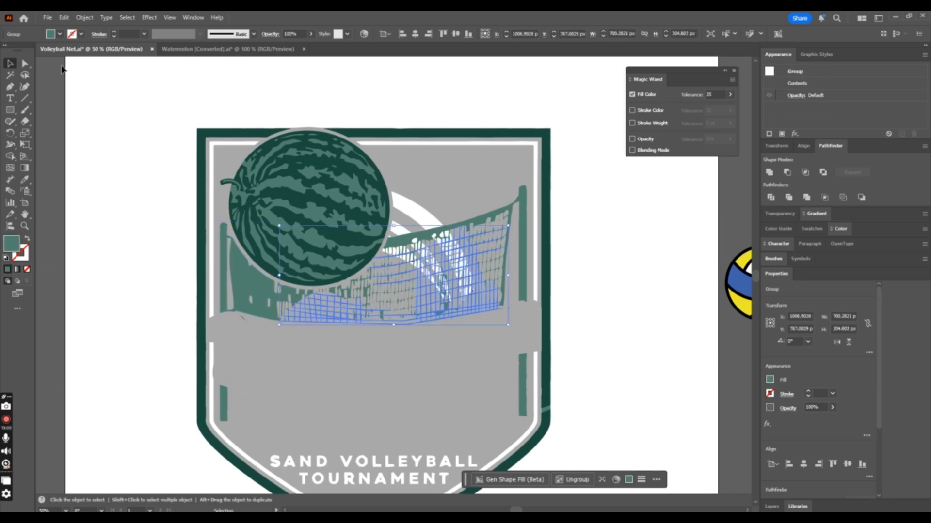
click(91, 19)
click(121, 151)
click(608, 254)
scroll(591, 212, down, 3)
key(ctrl+minus)
key(ctrl+minus)
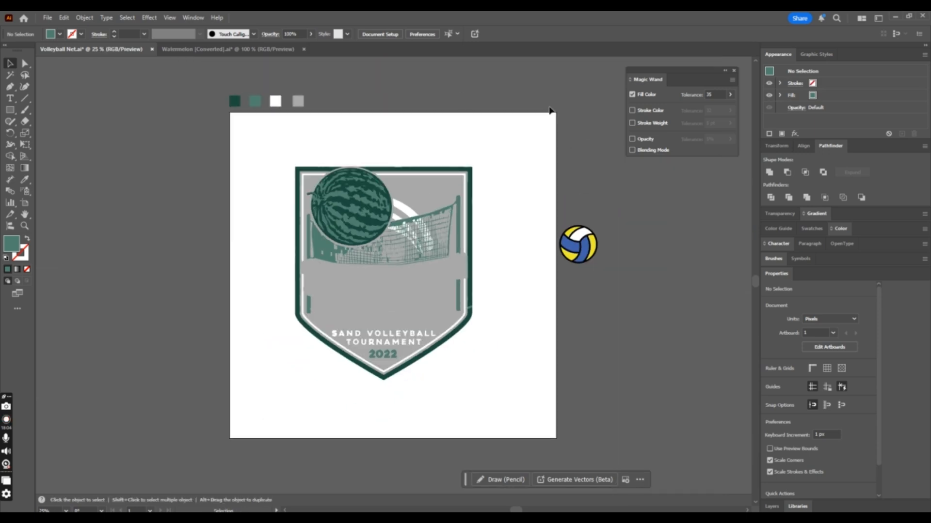
Directly select the anchor points of the stray fragment beside the net's lower right corner, then clear the selection.
key(ctrl+plus)
key(ctrl+plus)
key(ctrl+plus)
key(ctrl+plus)
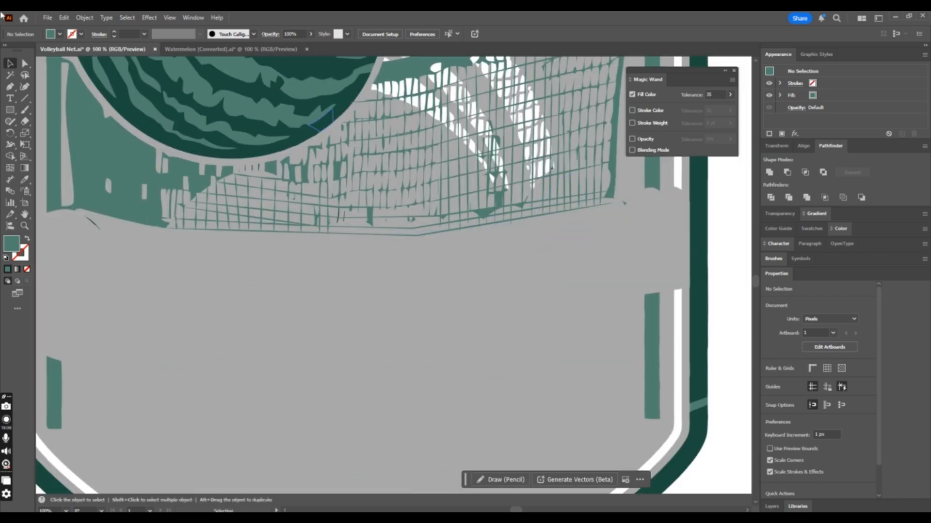
click(26, 64)
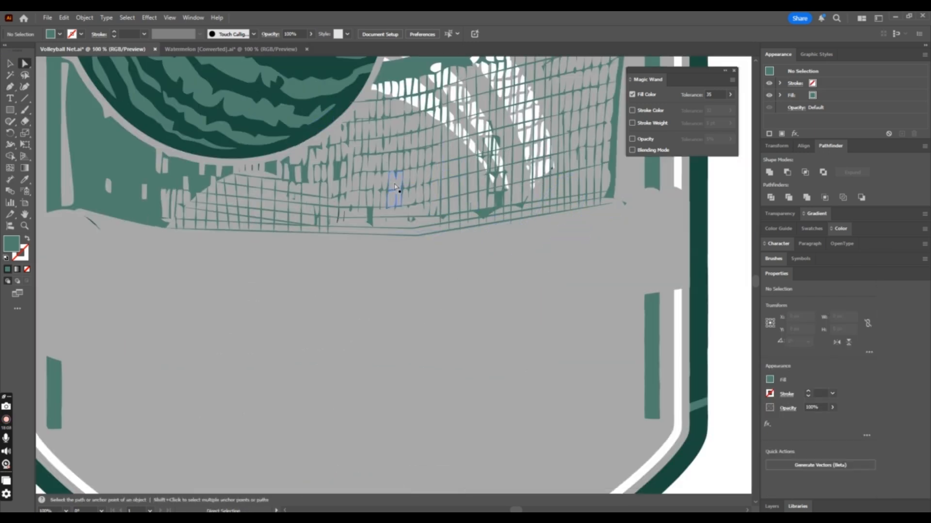
click(378, 186)
drag(585, 194, 674, 218)
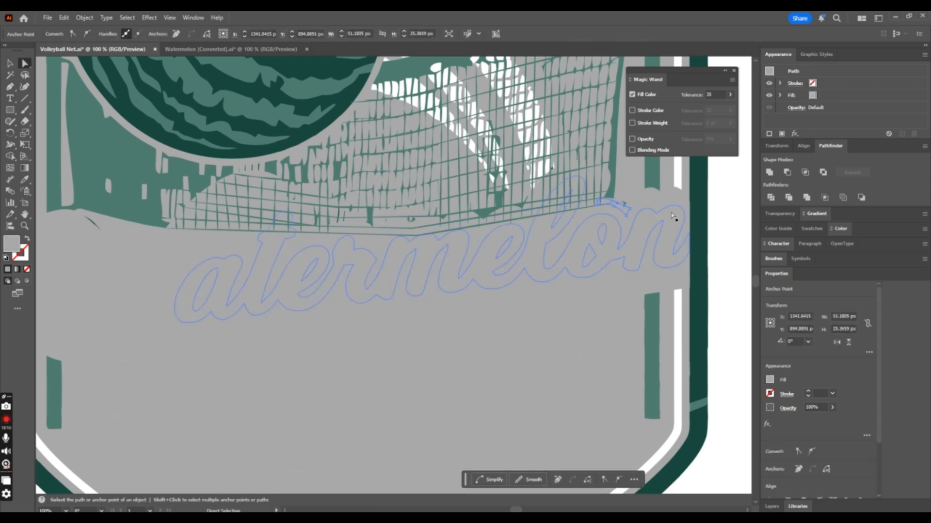
key(ctrl+minus)
key(ctrl+minus)
click(519, 224)
Draw a narrow Pen shape bridging the gap in the net's right post, with its tip overlapping the upper post section.
key(ctrl+minus)
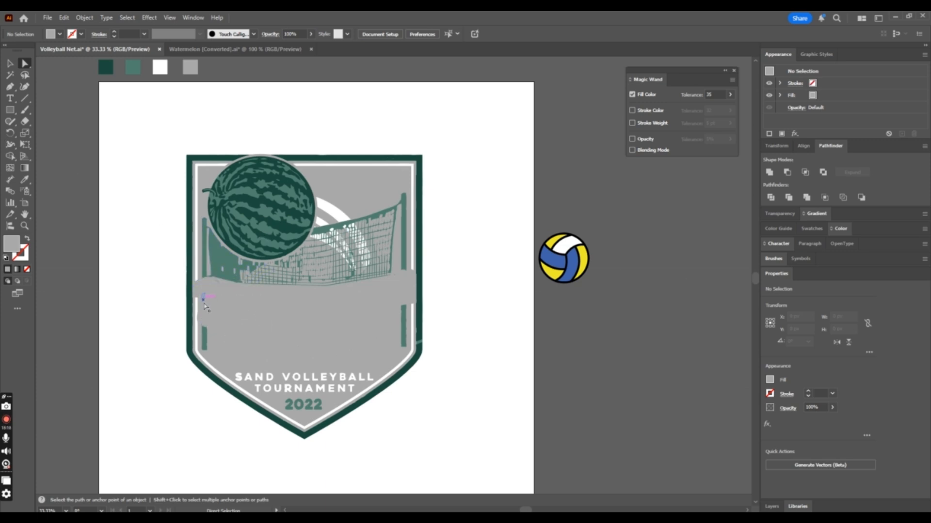
key(ctrl+plus)
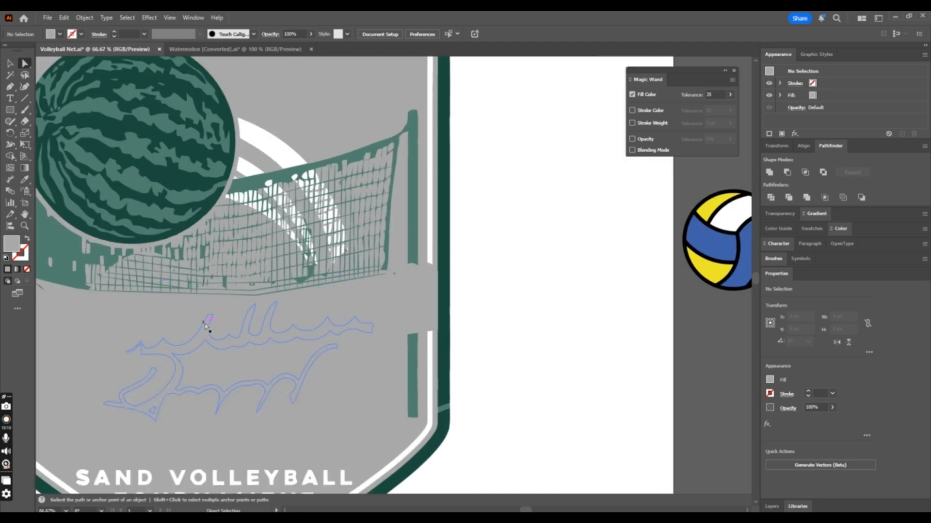
click(10, 87)
click(407, 264)
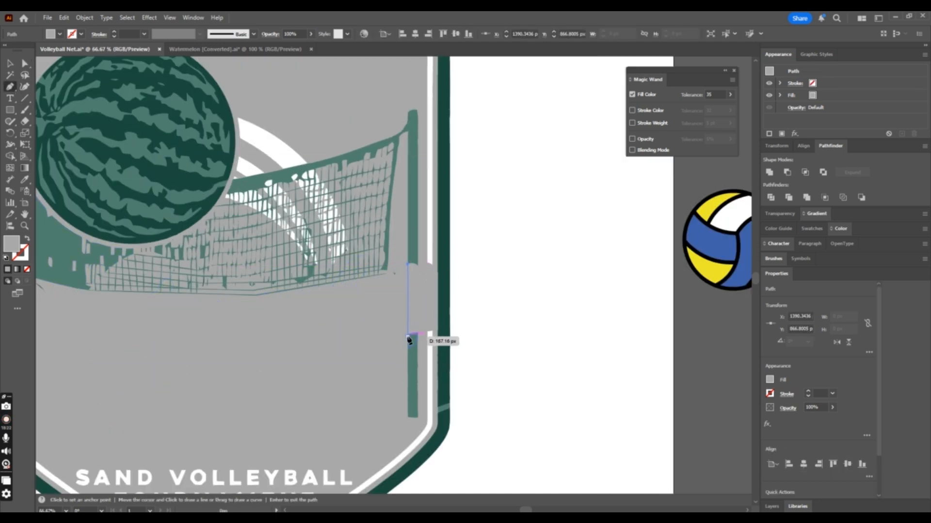
click(408, 335)
click(418, 334)
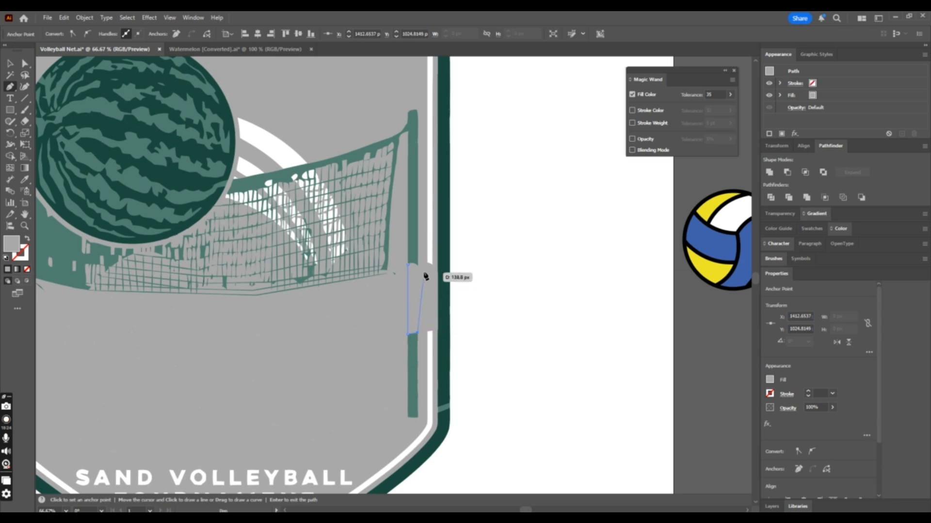
click(418, 265)
click(411, 248)
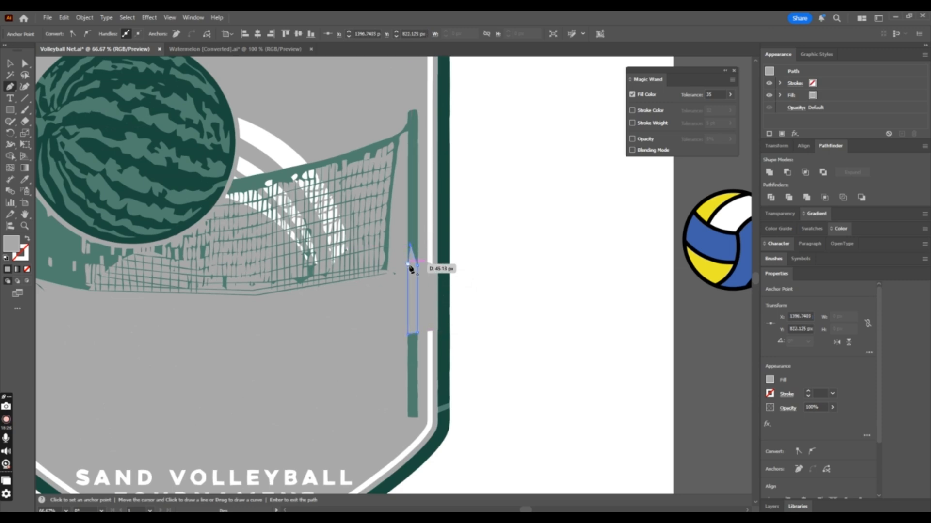
Fill the new right post section with the green sampled from the existing post.
click(27, 180)
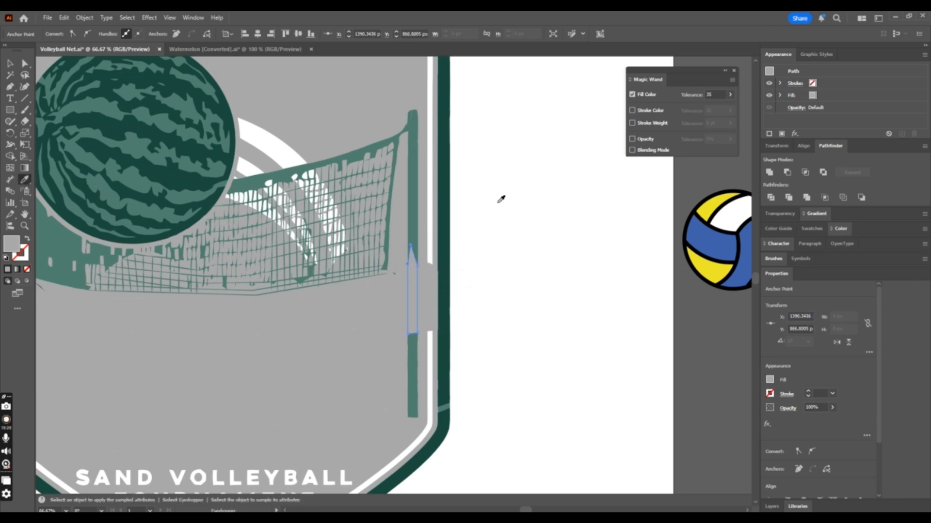
click(418, 219)
key(ctrl+minus)
key(ctrl+minus)
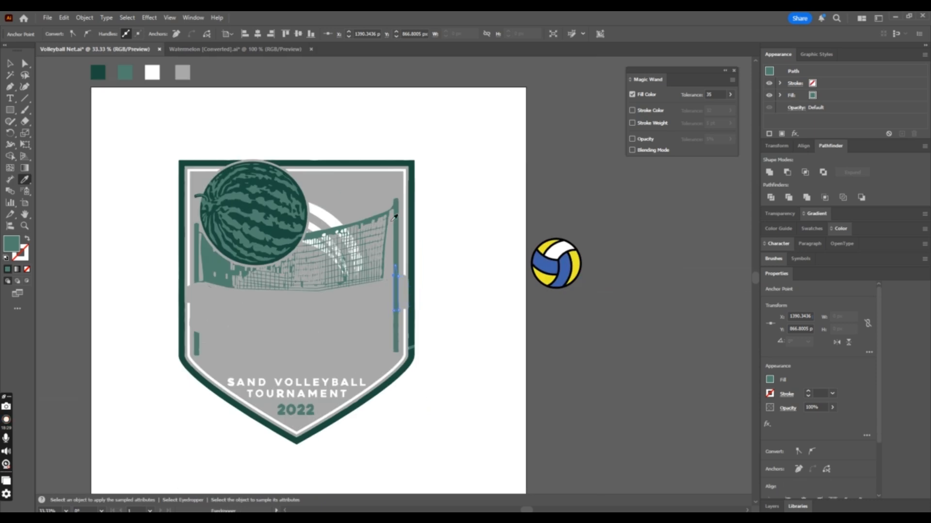
Draw a narrow green Pen shape bridging the gap in the net's left post, overlapping the lower post section.
click(9, 88)
click(195, 334)
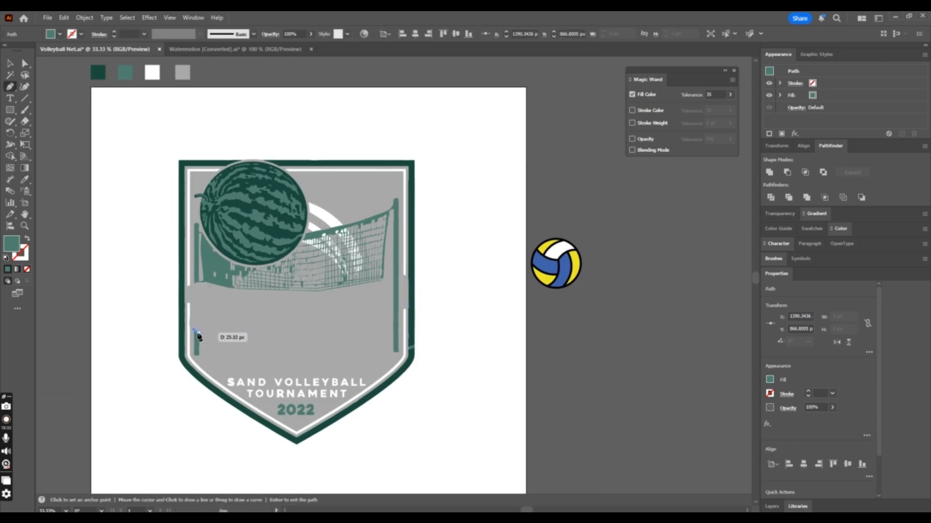
key(ctrl+z)
key(ctrl+plus)
key(ctrl+plus)
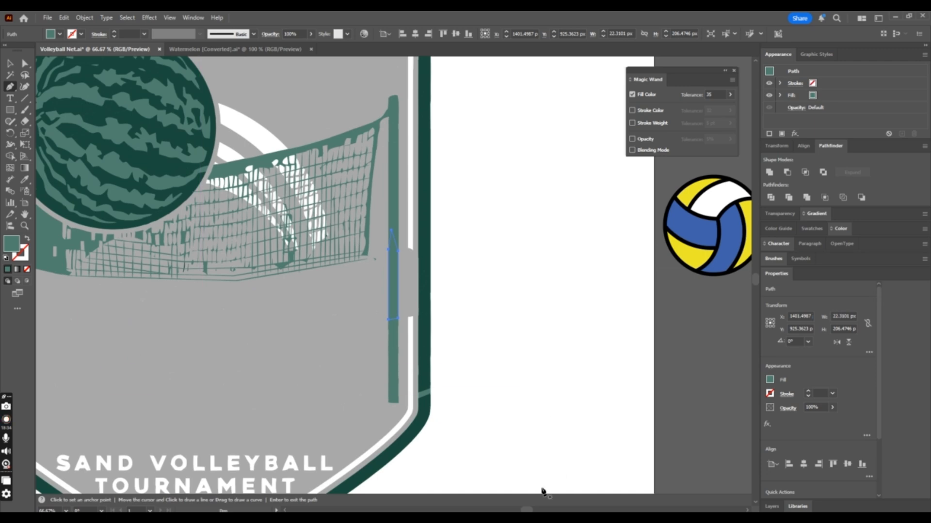
drag(525, 508, 504, 509)
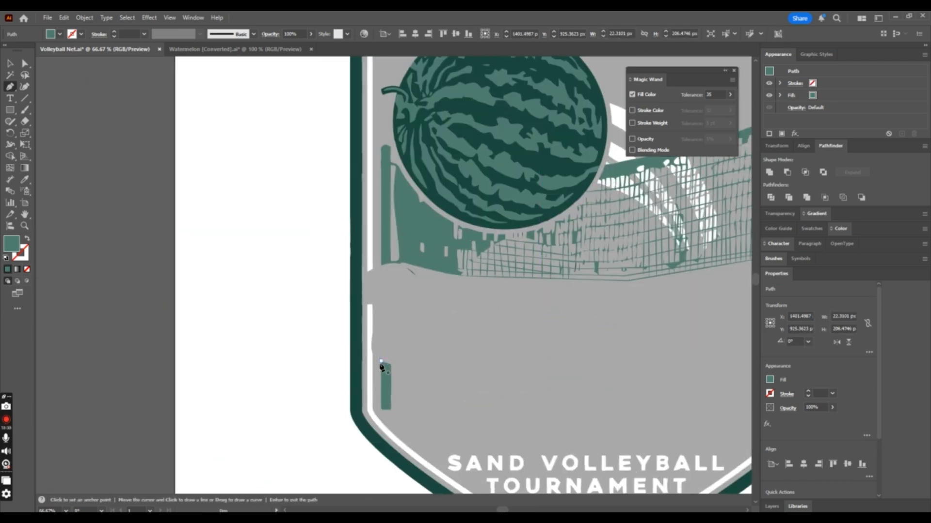
key(ctrl+plus)
key(ctrl+plus)
drag(526, 510, 493, 499)
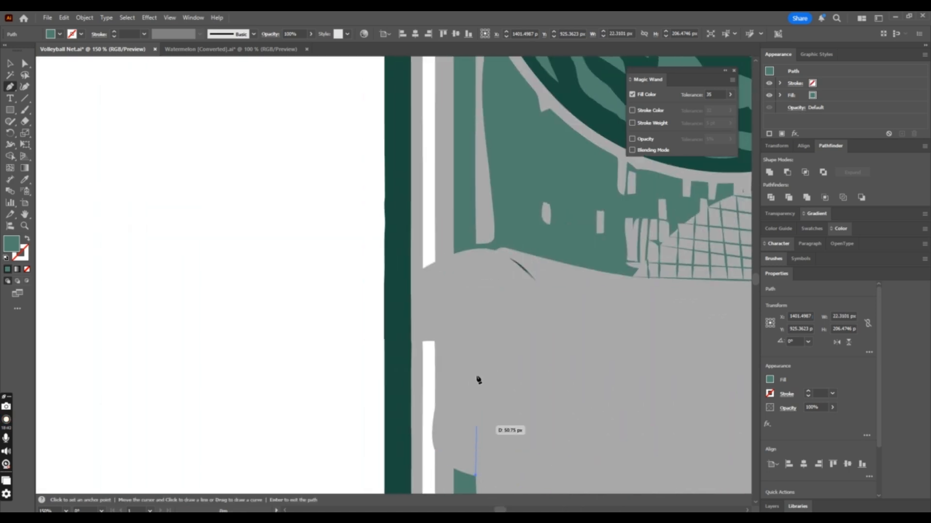
click(476, 243)
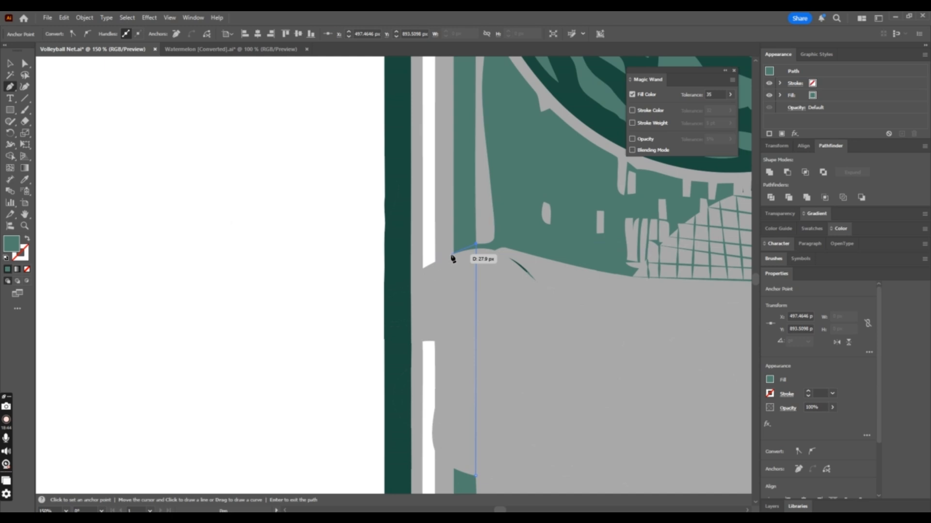
click(454, 254)
scroll(442, 333, down, 3)
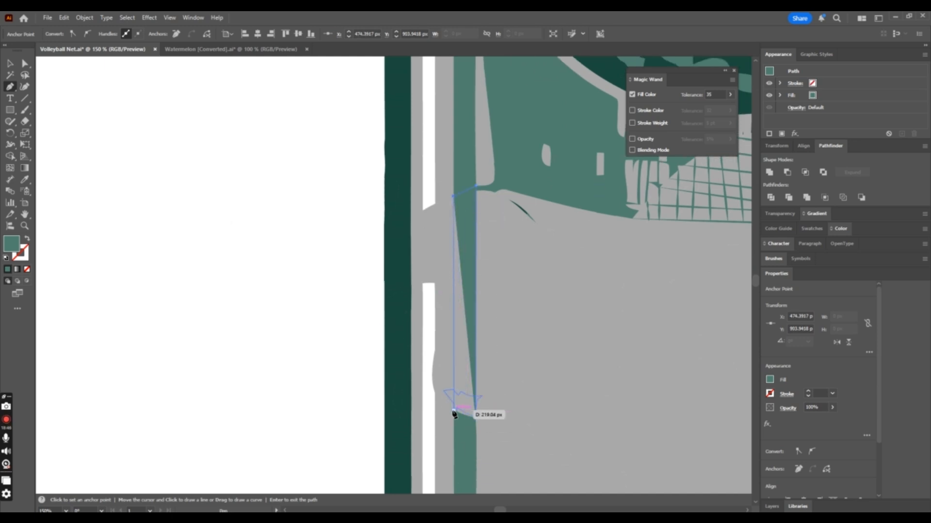
click(454, 412)
click(463, 427)
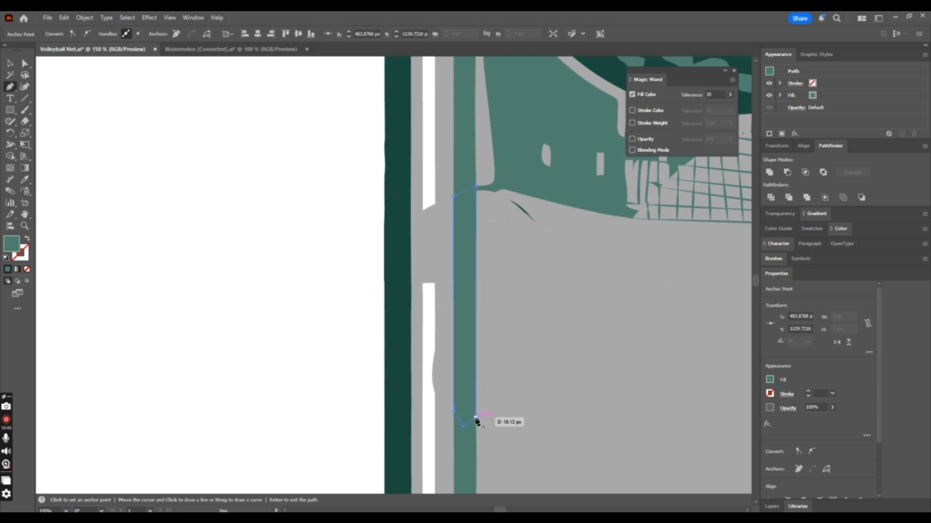
key(ctrl+minus)
key(ctrl+minus)
key(ctrl+minus)
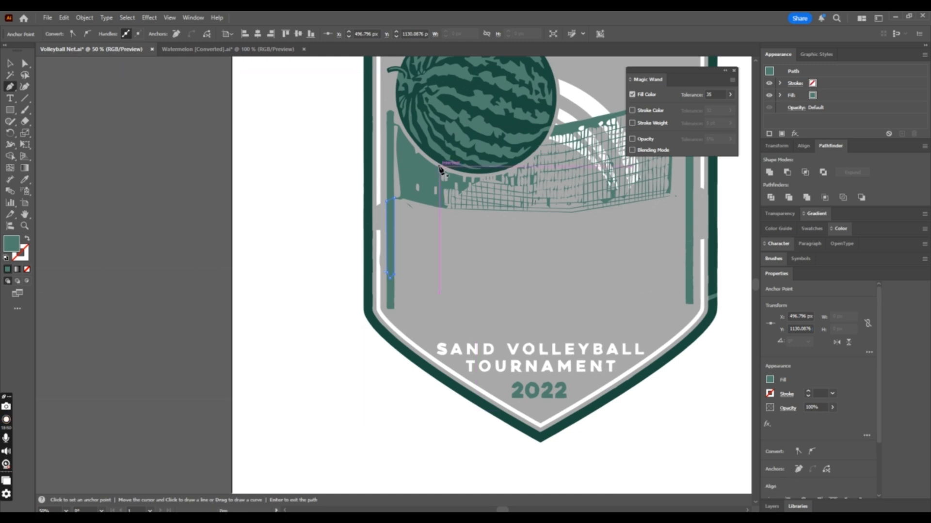
key(ctrl+plus)
key(ctrl+plus)
key(ctrl+plus)
key(ctrl+plus)
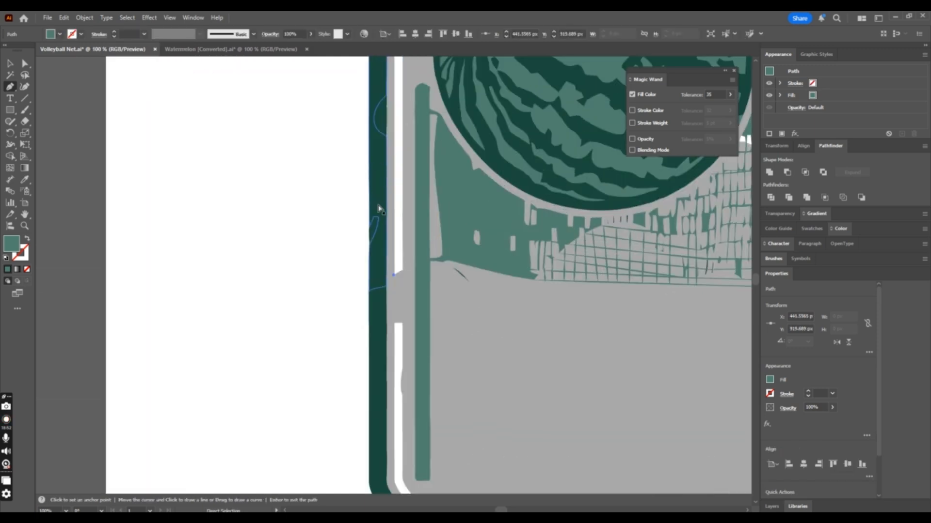
key(ctrl+z)
click(395, 274)
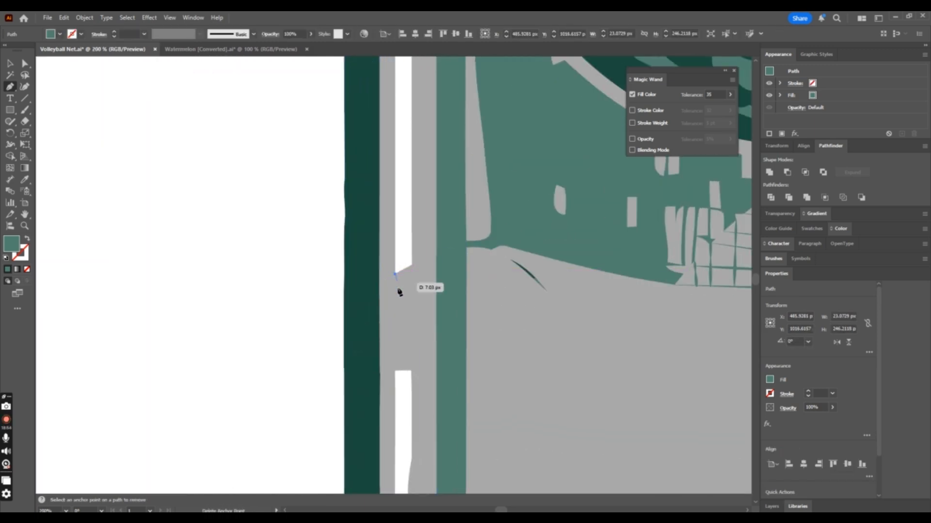
drag(395, 371, 410, 377)
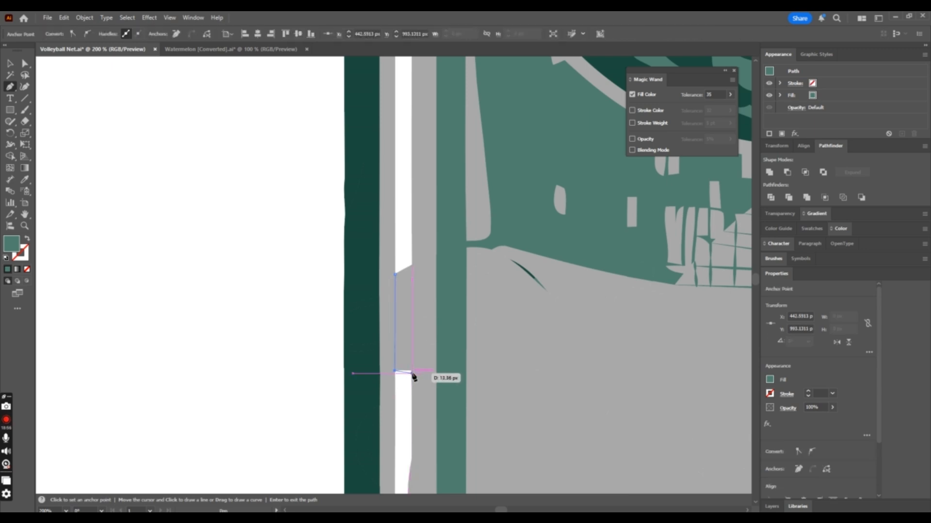
key(ctrl+z)
key(ctrl+z)
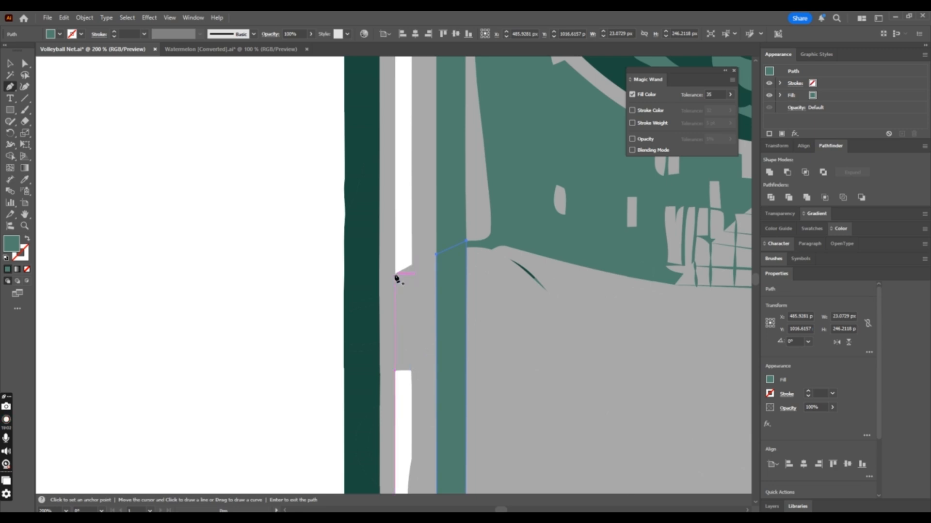
click(192, 18)
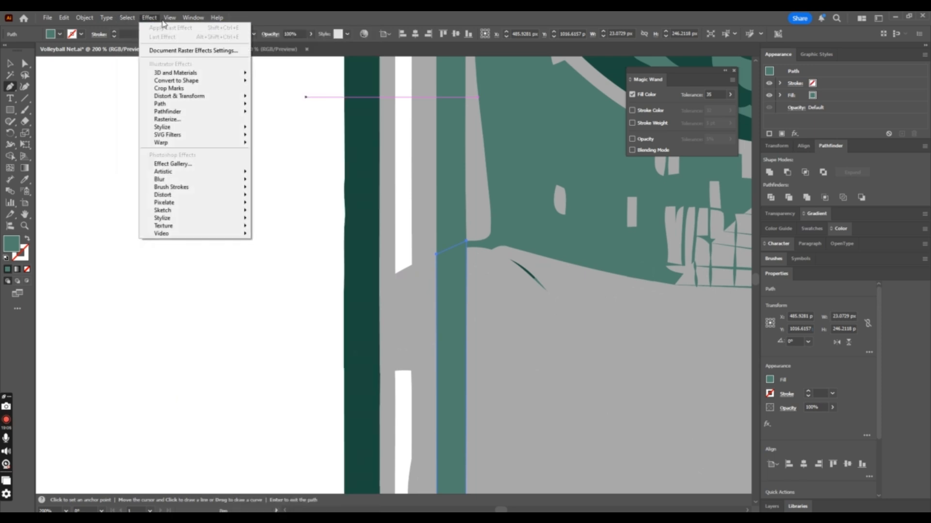
mouse_move(169, 18)
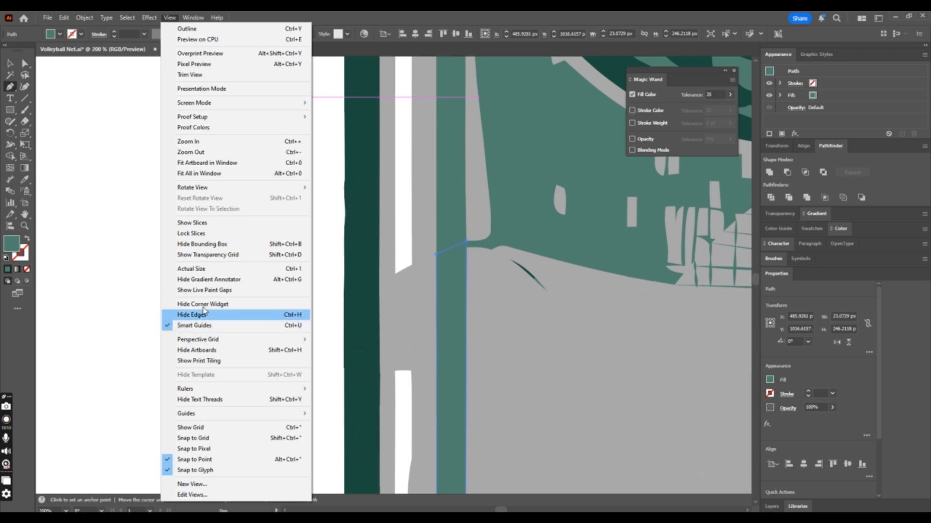
mouse_move(122, 18)
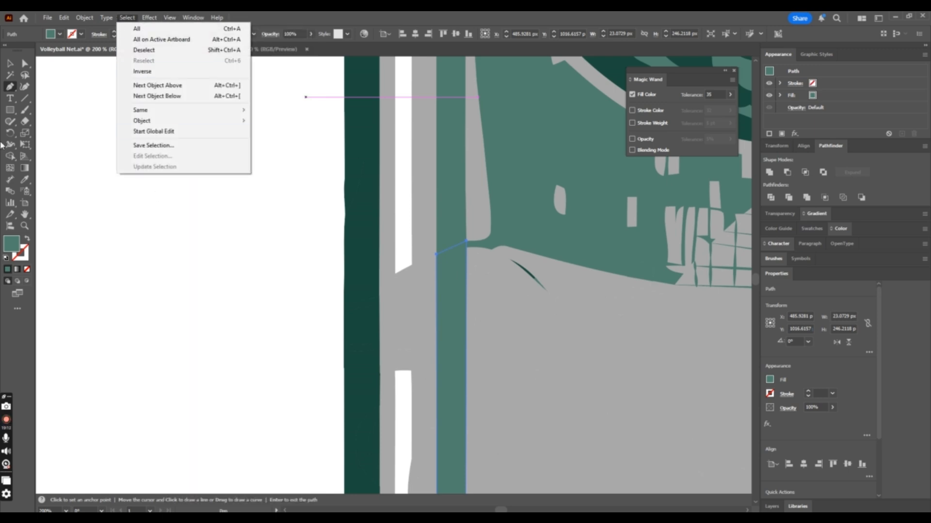
click(16, 87)
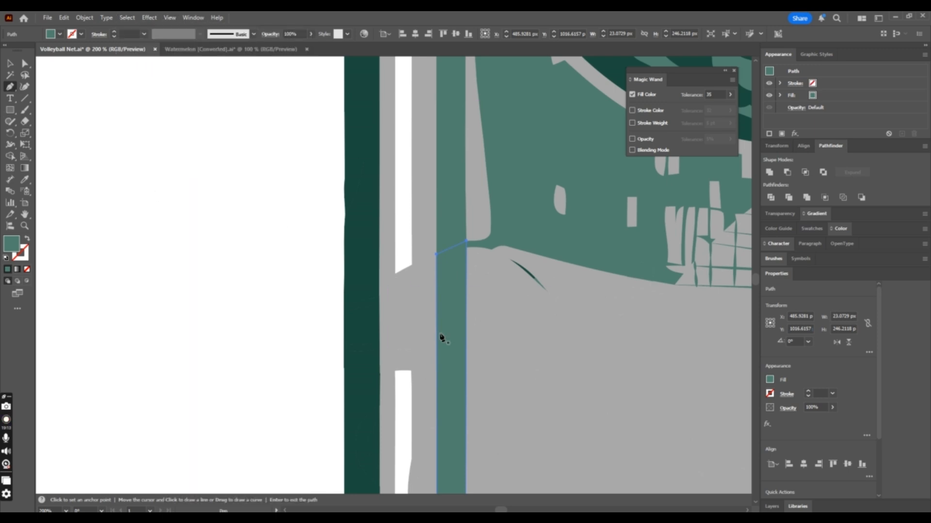
Draw a four-sided Pen shape closing the gap in the badge's left white border line.
click(395, 275)
click(395, 370)
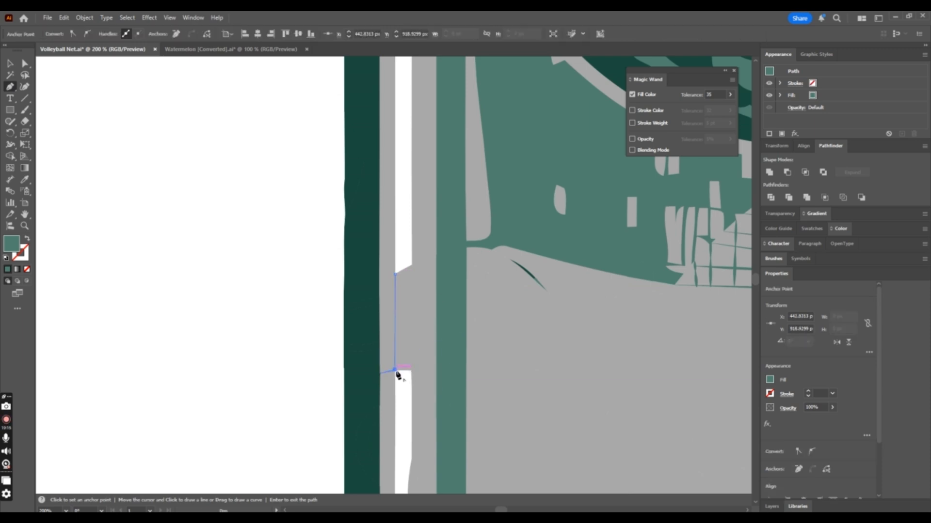
key(ctrl+z)
click(395, 371)
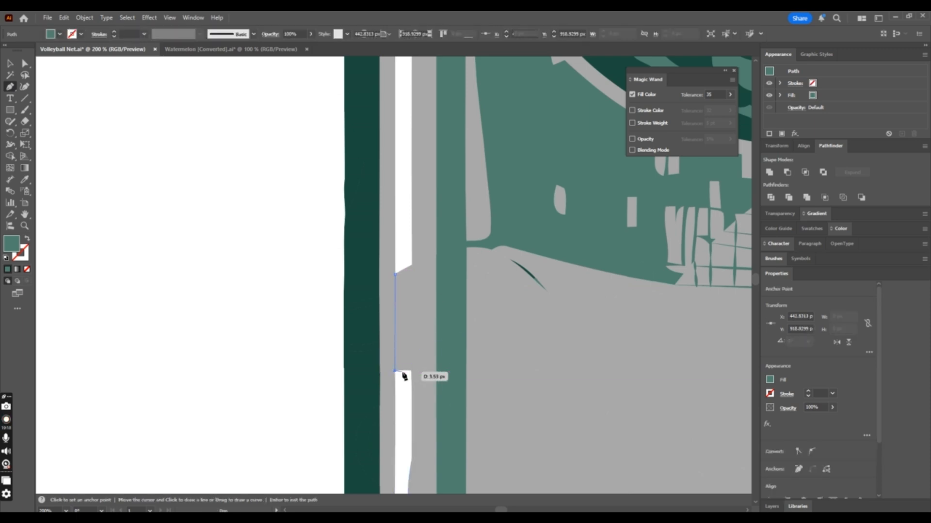
click(411, 371)
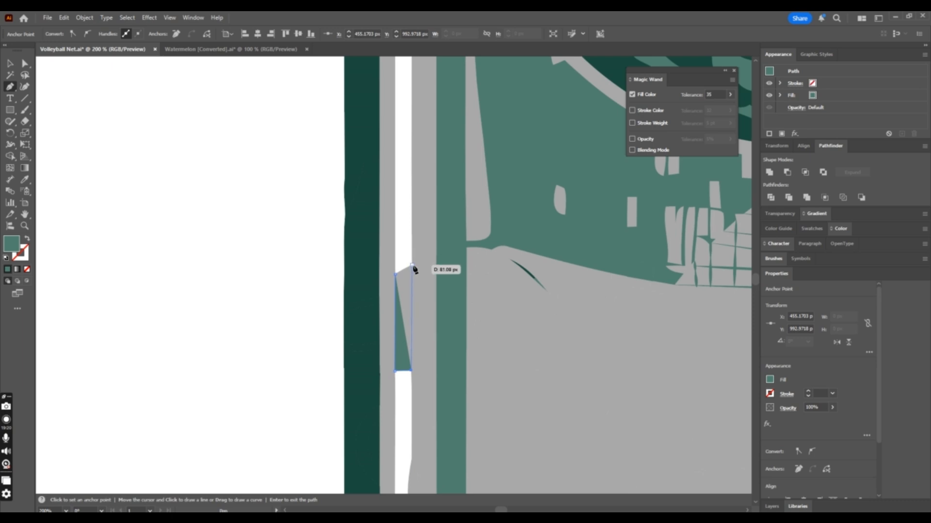
click(412, 266)
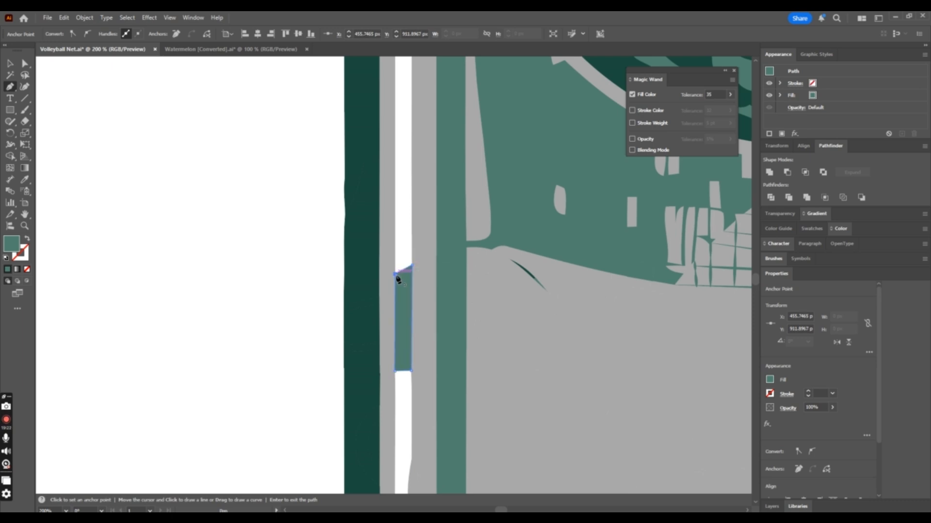
Fill the new left border patch with the white sampled from the existing border line.
click(24, 181)
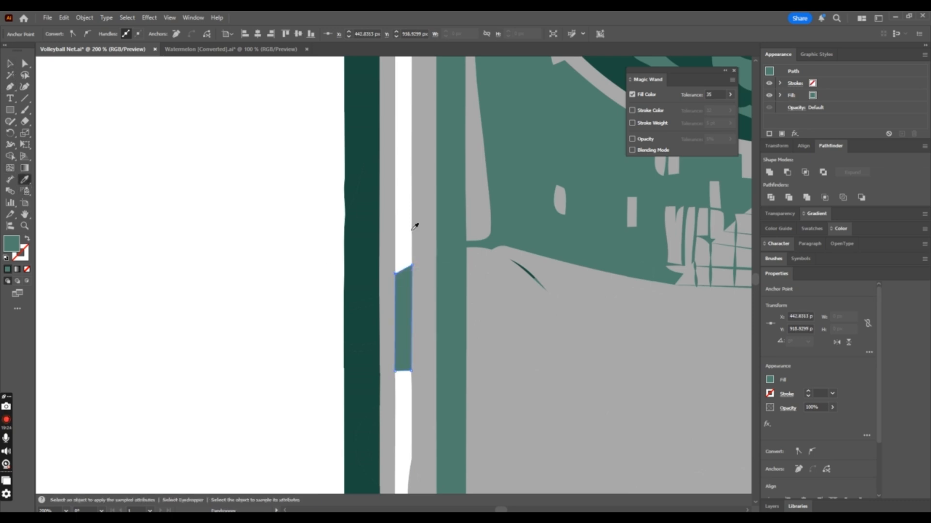
click(406, 246)
key(ctrl+minus)
key(ctrl+minus)
key(ctrl+minus)
key(ctrl+minus)
key(ctrl+minus)
key(ctrl+minus)
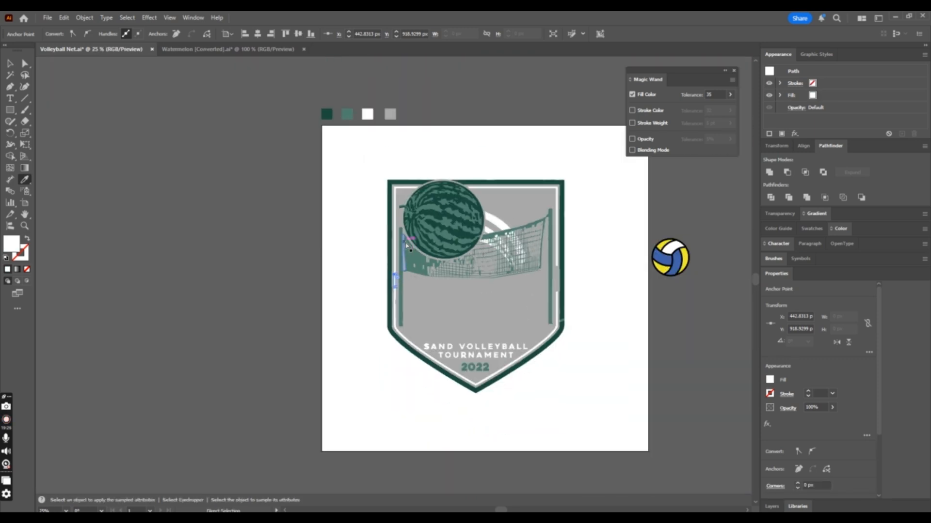
Draw a white Pen shape closing the gap in the badge's right white border line, then clear the selection.
click(10, 87)
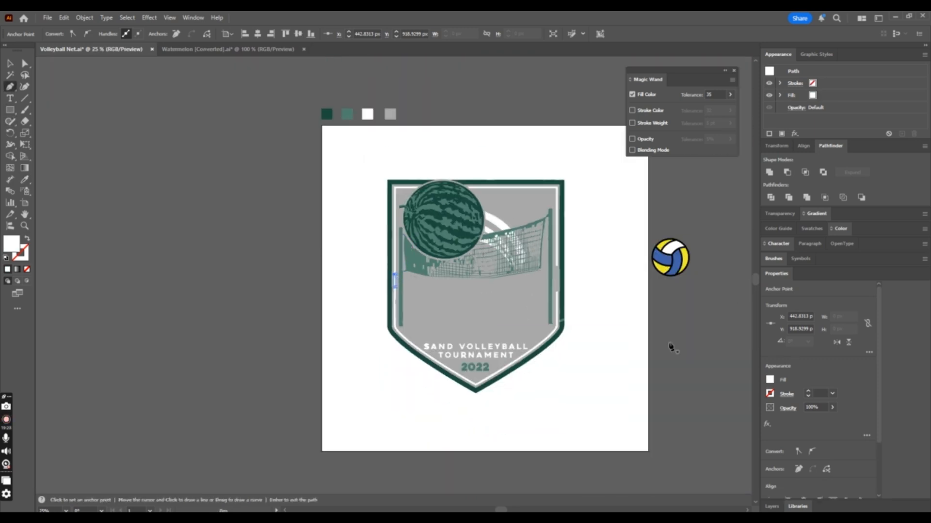
click(557, 267)
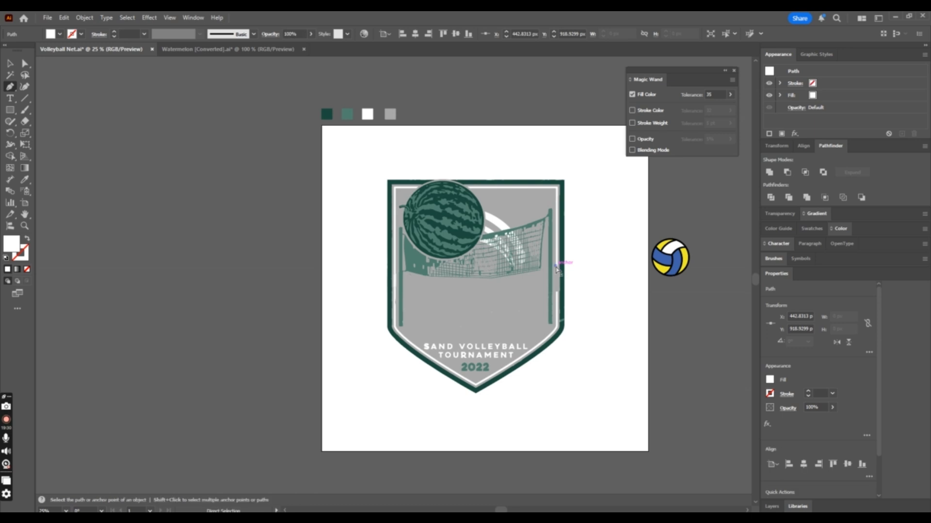
key(ctrl+plus)
key(ctrl+plus)
key(ctrl+plus)
key(ctrl+plus)
key(ctrl+plus)
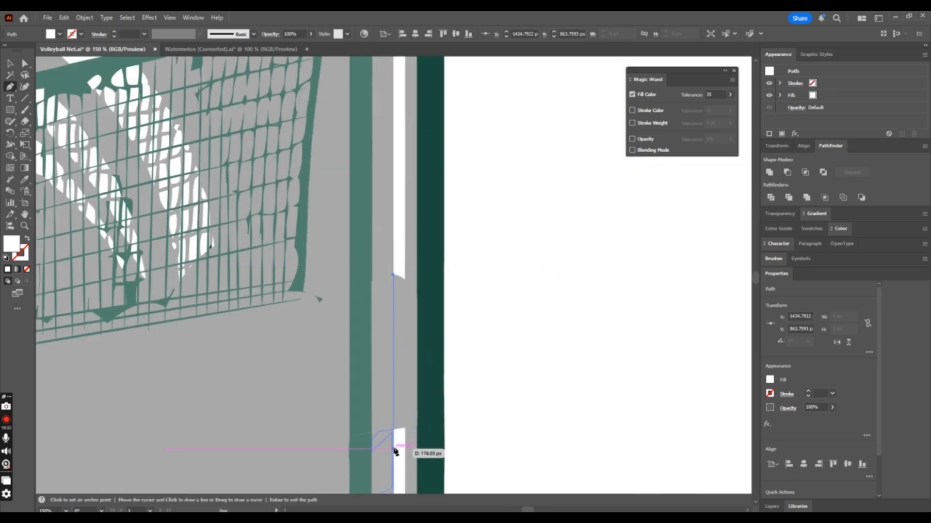
click(394, 429)
click(406, 429)
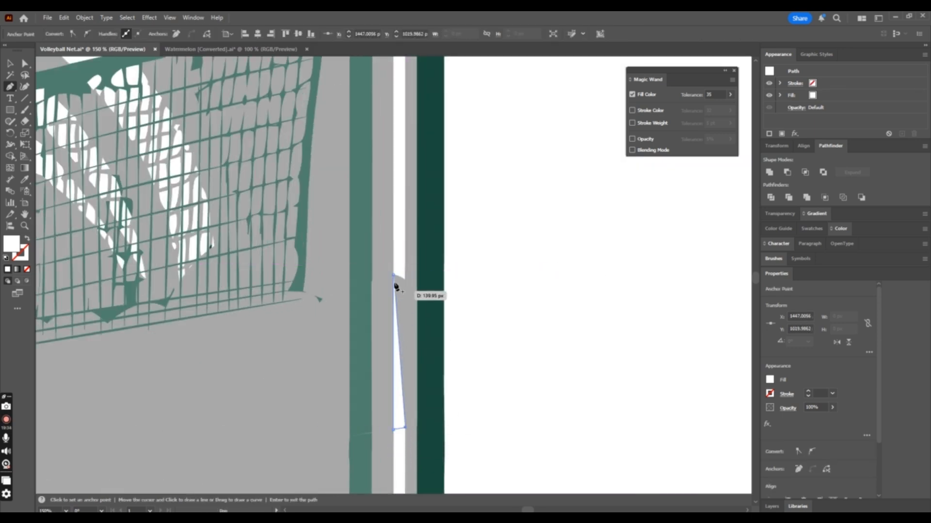
click(404, 280)
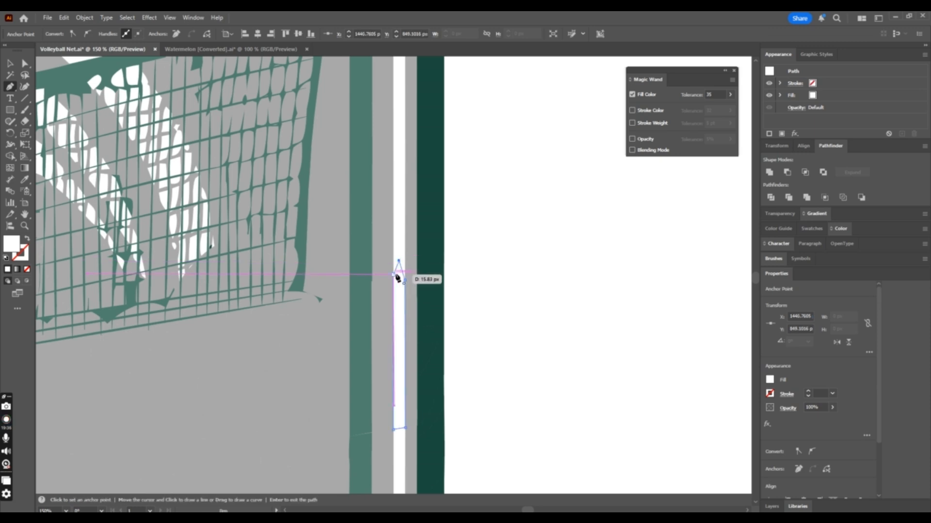
click(393, 275)
key(ctrl+minus)
key(ctrl+minus)
key(ctrl+minus)
key(ctrl+minus)
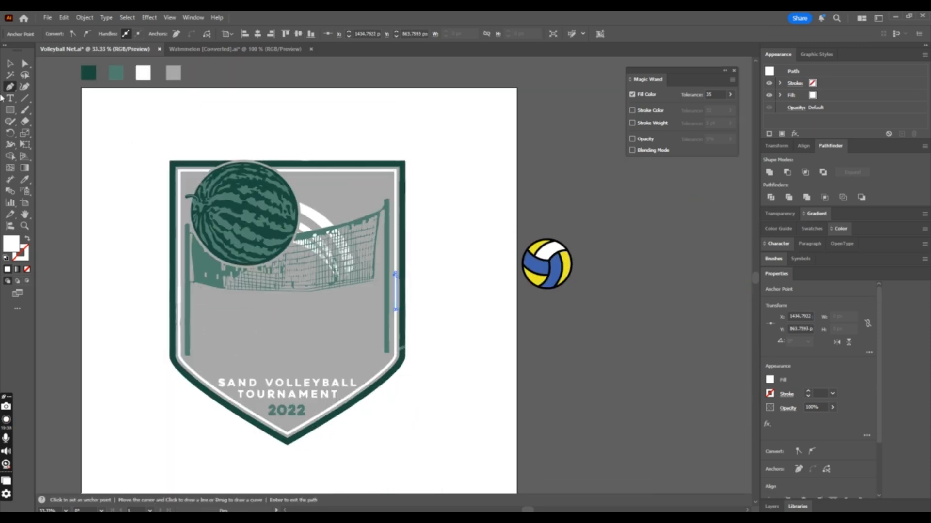
click(10, 63)
click(611, 141)
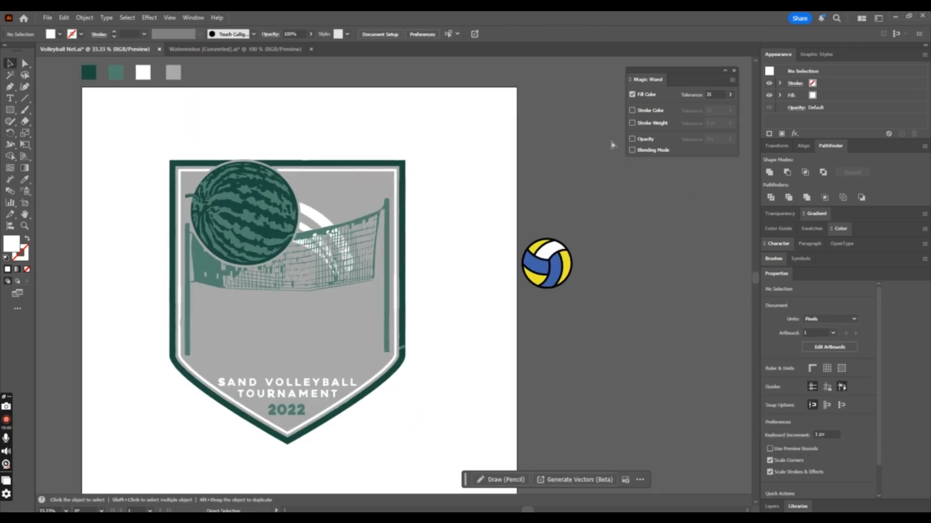
click(237, 183)
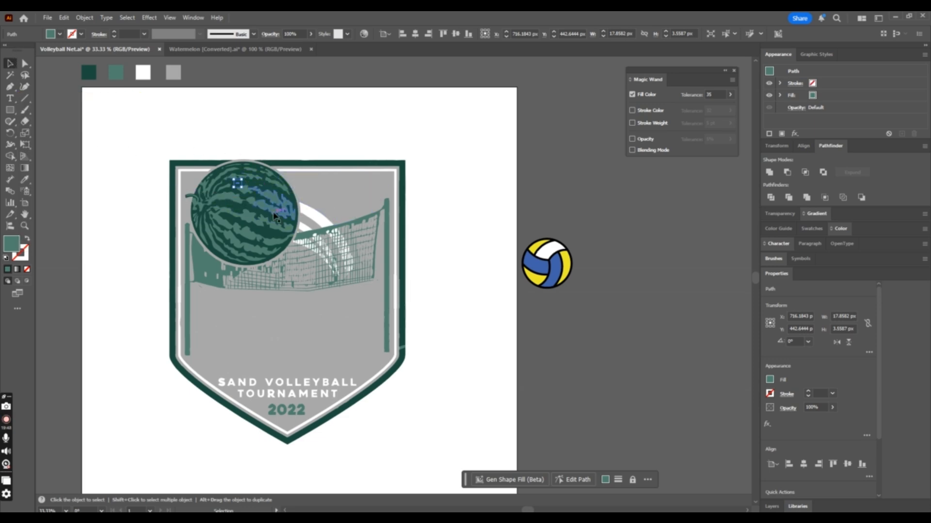
click(269, 216)
key(ctrl+plus)
key(v)
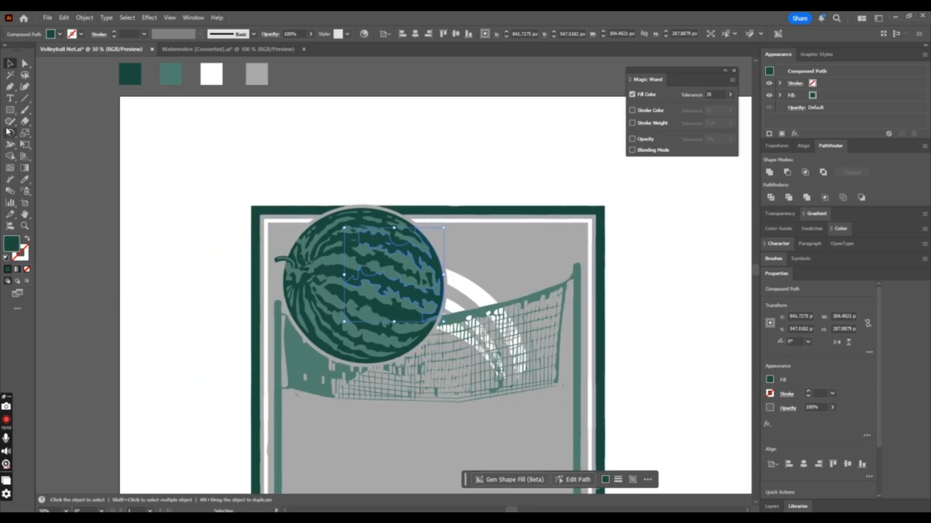
key(ctrl+minus)
key(ctrl+minus)
Place a copy of the volleyball over the watermelon and enlarge it to about 504 px wide to cover the fruit.
click(604, 318)
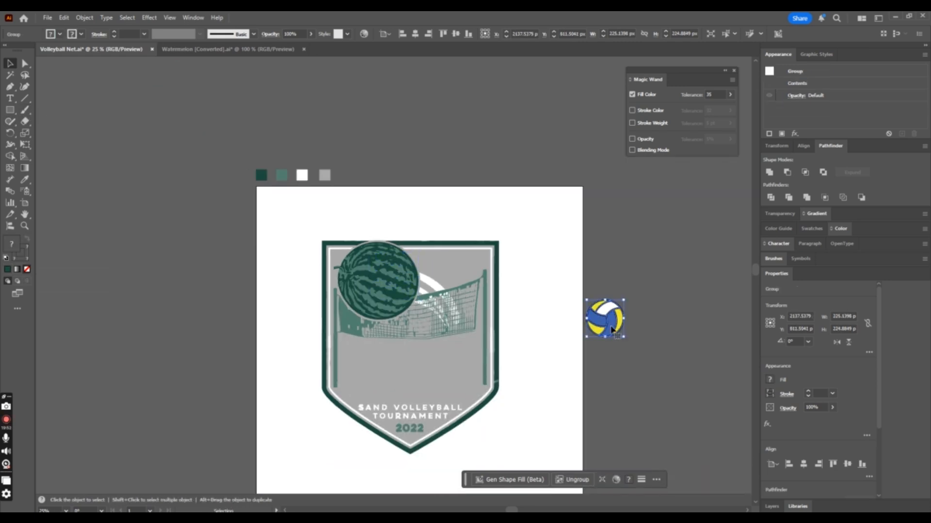
drag(604, 319, 403, 283)
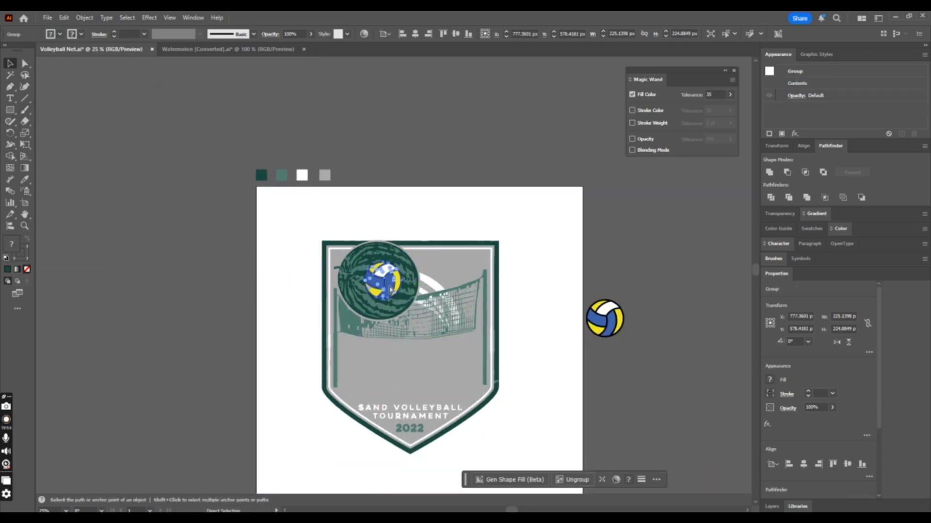
key(ctrl+plus)
mouse_move(431, 238)
mouse_down()
mouse_move(503, 181)
mouse_move(421, 244)
mouse_up()
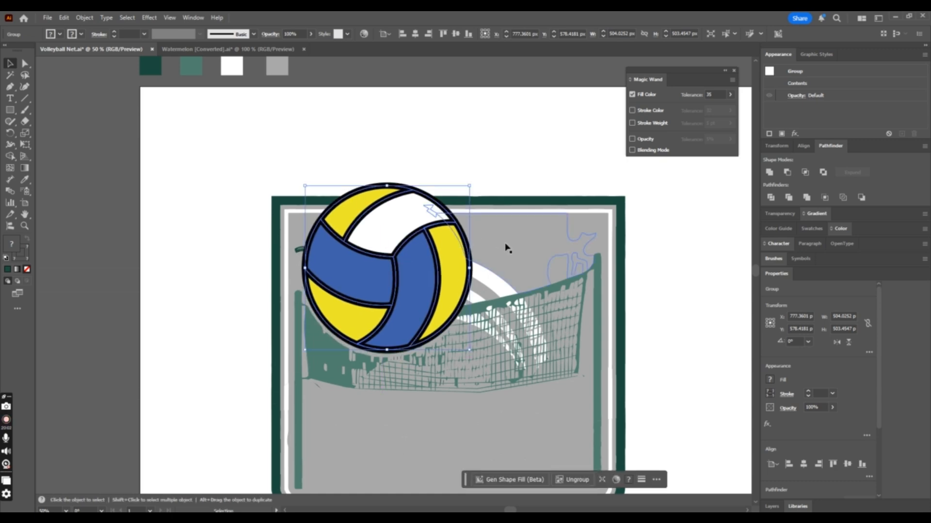
key(ctrl+minus)
key(v)
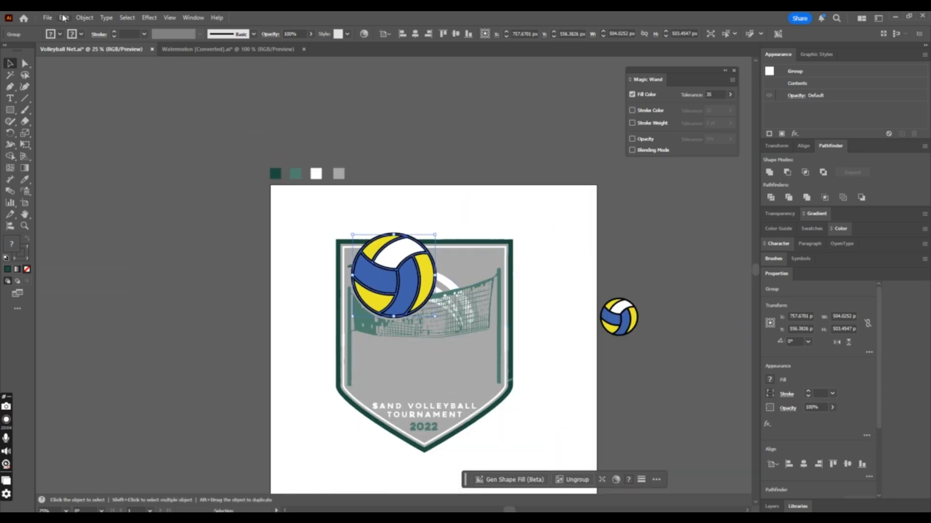
Expand the enlarged volleyball copy so its outlines become filled shapes, and clear the selection.
click(92, 20)
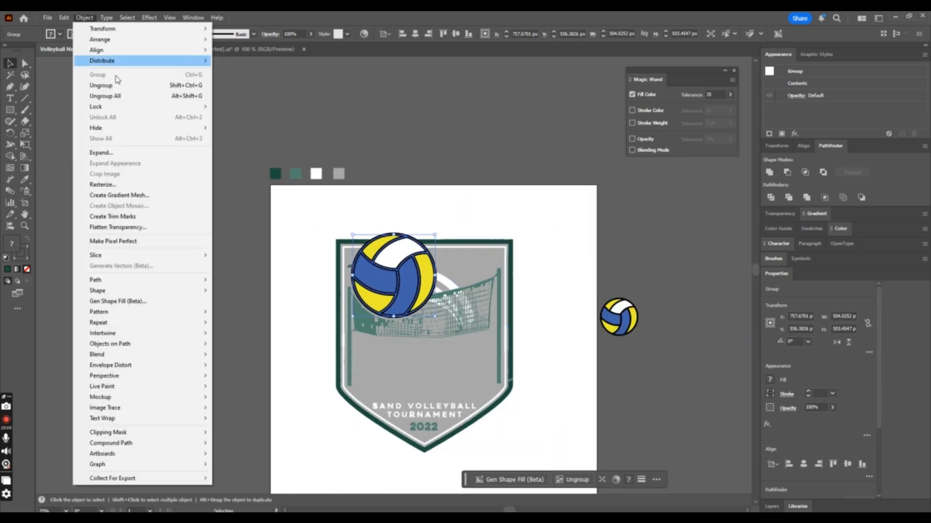
click(117, 154)
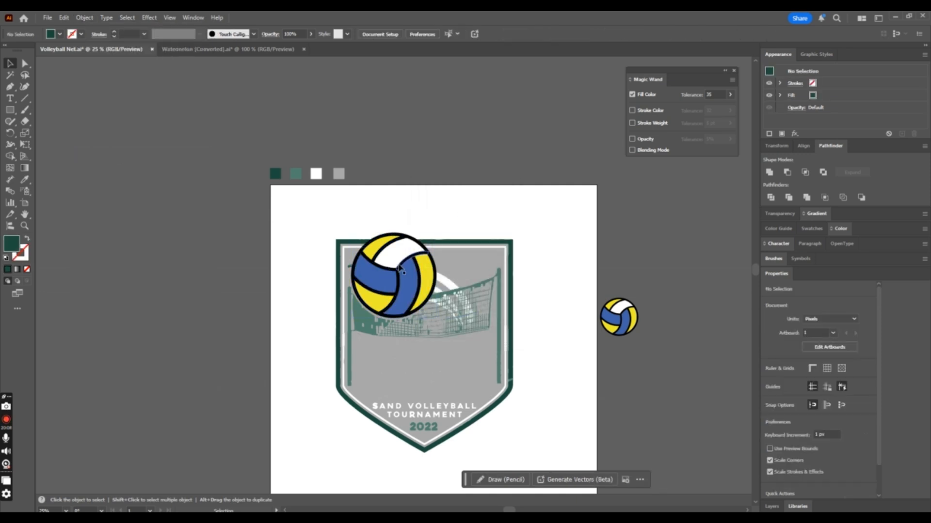
key(ctrl+plus)
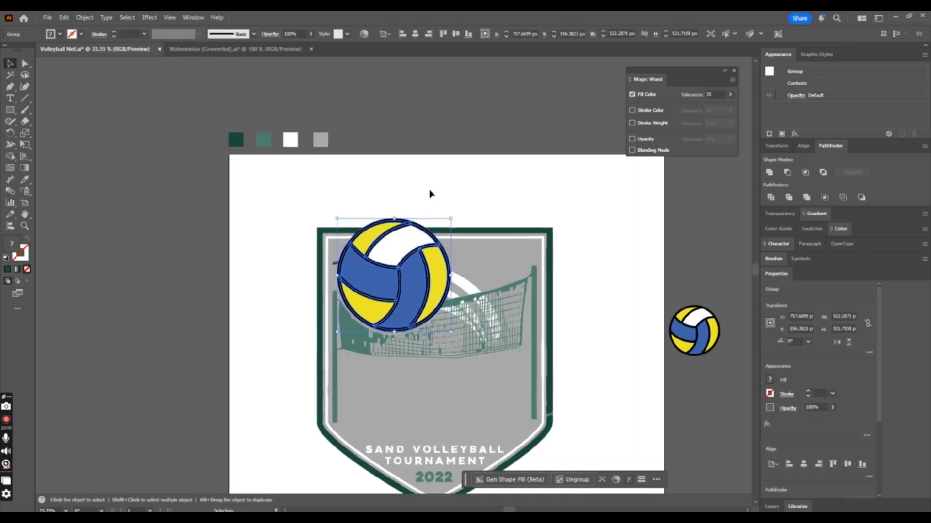
click(430, 192)
click(410, 257)
click(477, 176)
key(ctrl+plus)
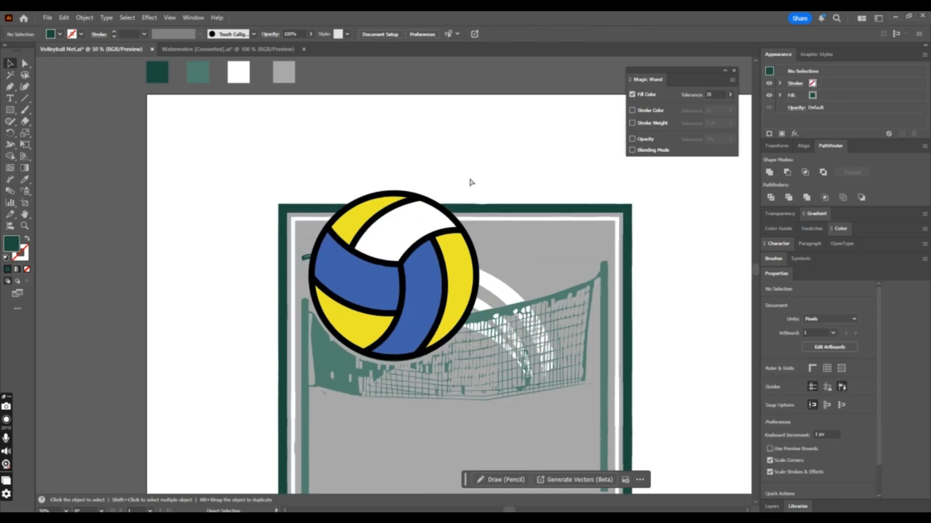
Cut the enlarged volleyball from the badge to the clipboard so that only the watermelon version remains on the artboard.
click(380, 259)
key(ctrl+minus)
key(ctrl+minus)
key(ctrl+minus)
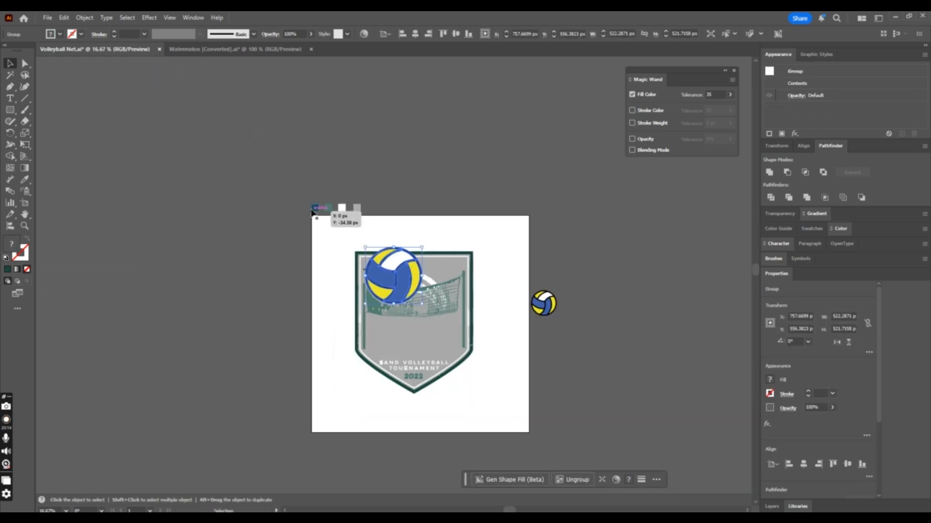
drag(333, 242, 493, 390)
click(493, 390)
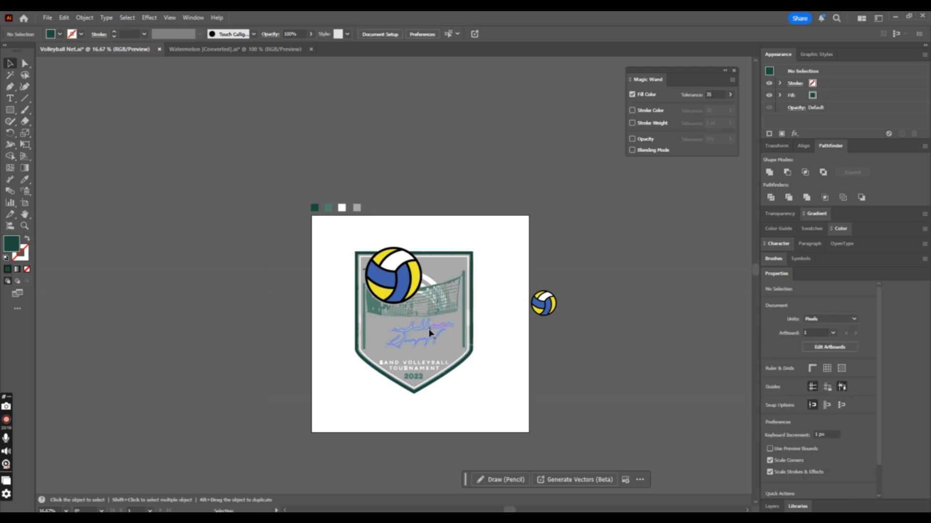
drag(387, 284, 465, 212)
key(ctrl+z)
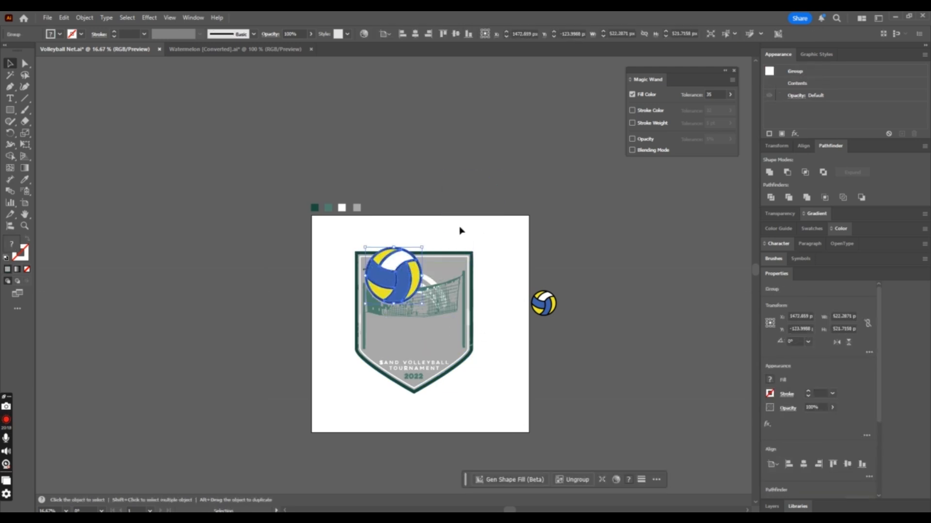
click(439, 248)
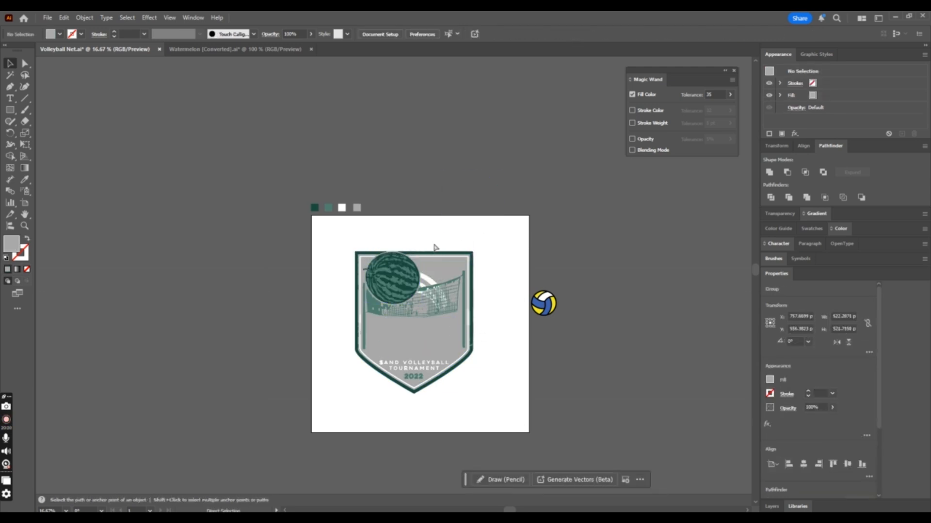
Group the watermelon badge artwork and place a copy of it on the empty canvas left of the artboard.
drag(321, 233, 507, 438)
key(ctrl+g)
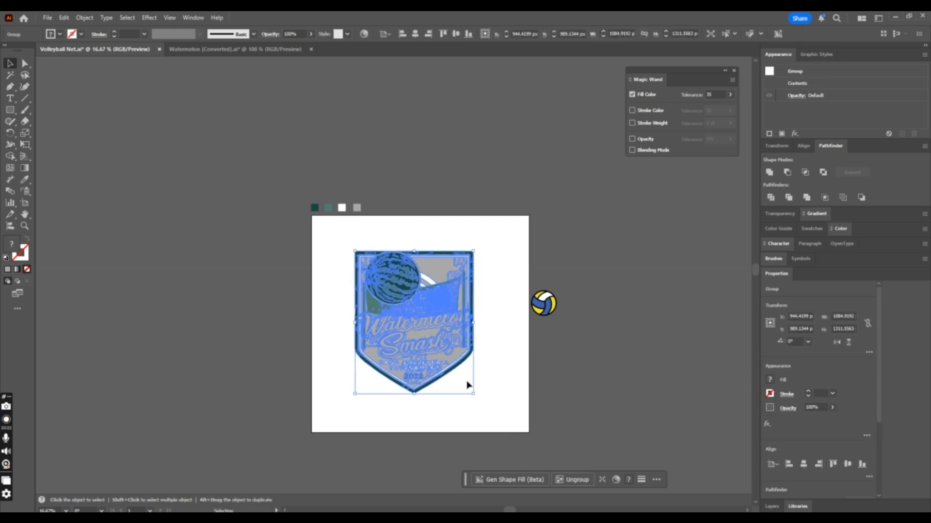
drag(433, 340, 246, 369)
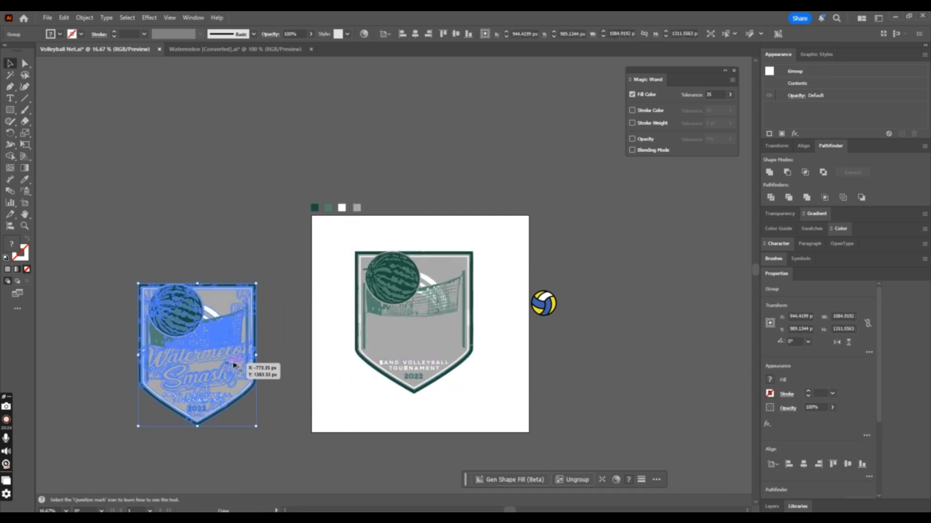
click(326, 354)
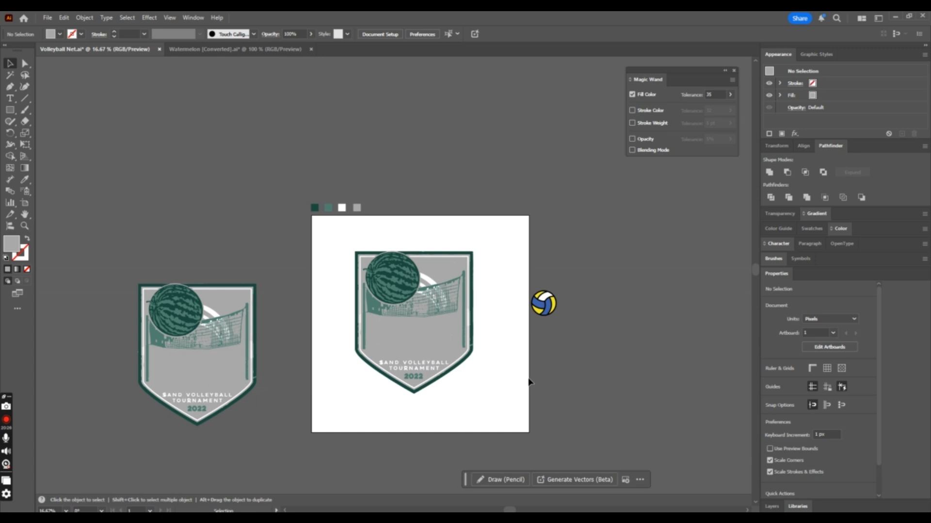
Paste the enlarged volleyball back in its original place over the watermelon on the artboard badge.
key(ctrl+equal)
key(ctrl+equal)
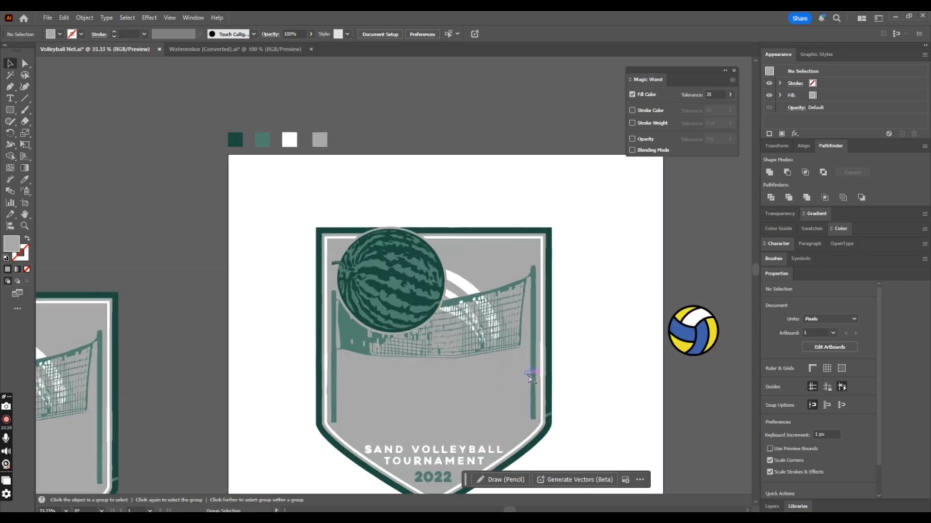
key(ctrl+v)
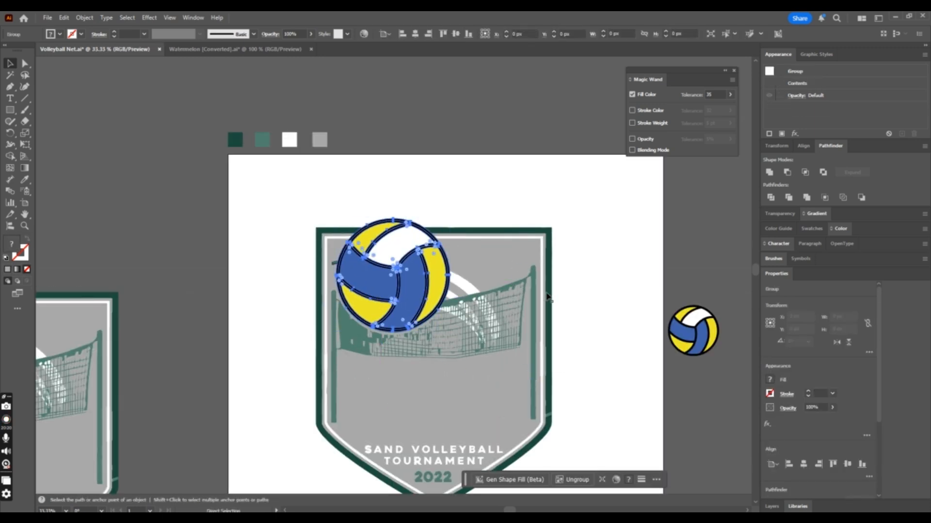
key(ctrl+minus)
click(562, 296)
scroll(557, 295, down, 2)
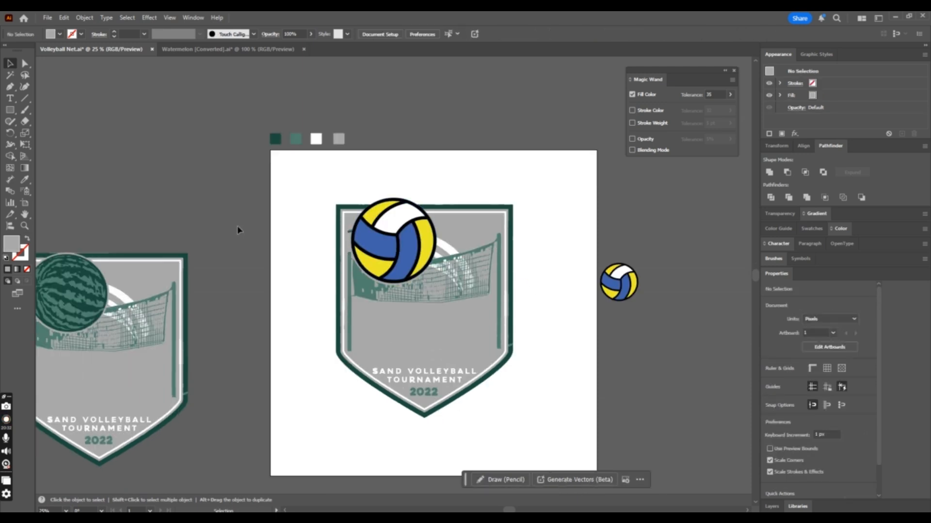
Temporarily adjust the volleyball's opacity to check the watermelon beneath it, and return it to 100%.
drag(415, 280, 495, 239)
key(ctrl+z)
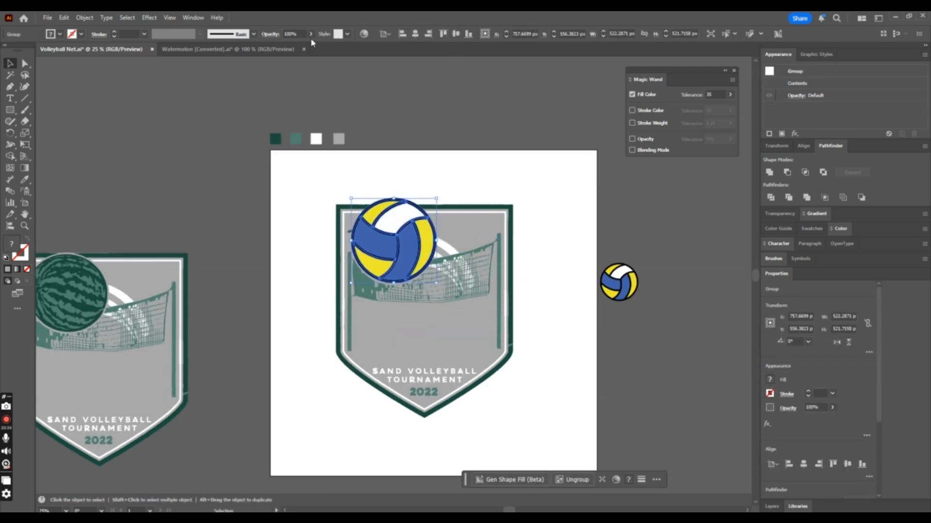
click(310, 35)
click(283, 47)
drag(282, 49, 383, 53)
click(324, 206)
Select the artboard badge together with the volleyball and split all overlapping shapes with Pathfinder Divide.
drag(309, 186, 542, 415)
key(ctrl+plus)
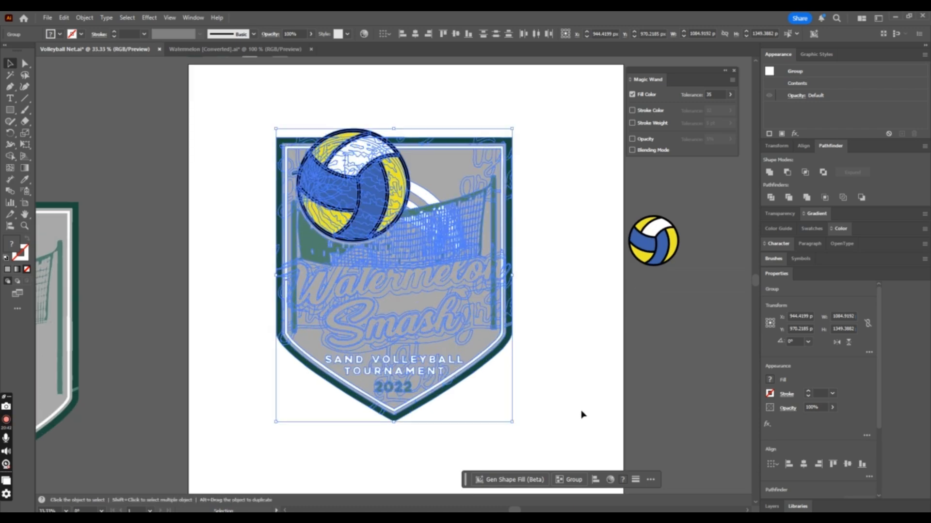
scroll(573, 484, down, 5)
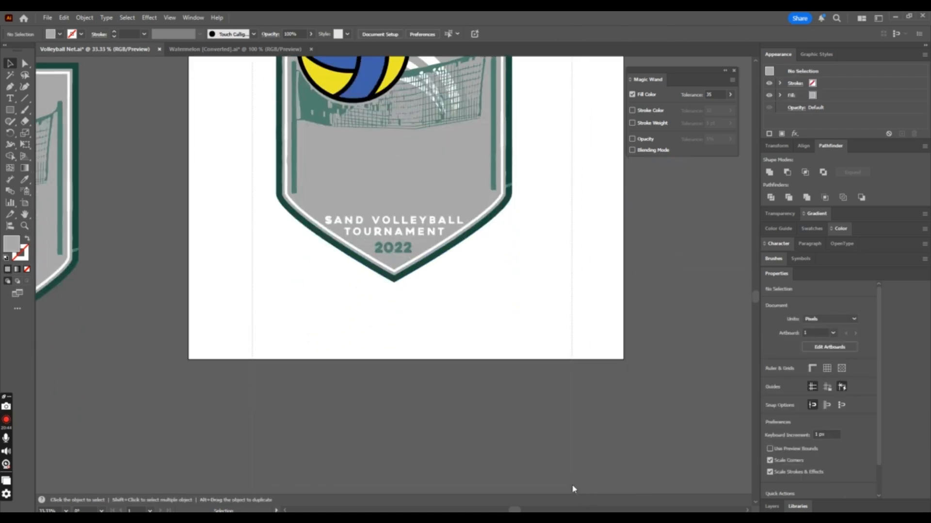
scroll(576, 417, up, 4)
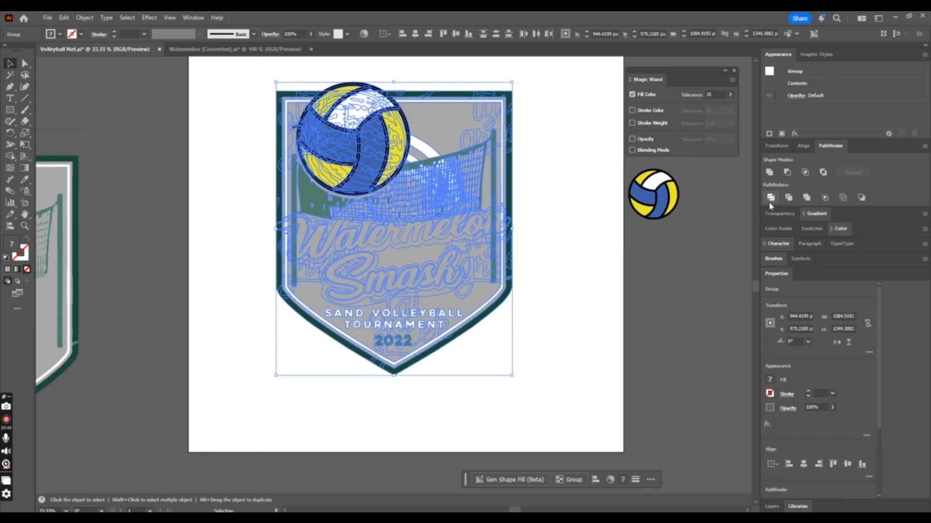
scroll(588, 280, up, 1)
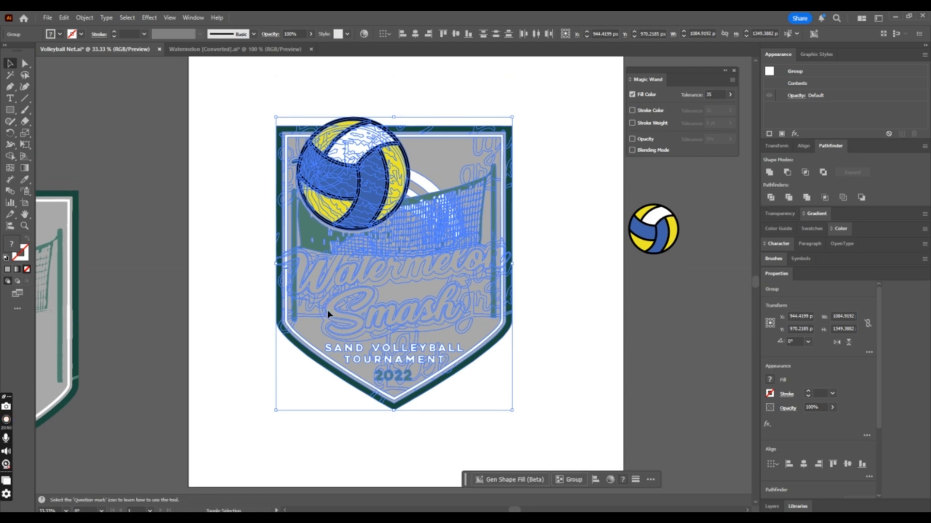
click(557, 262)
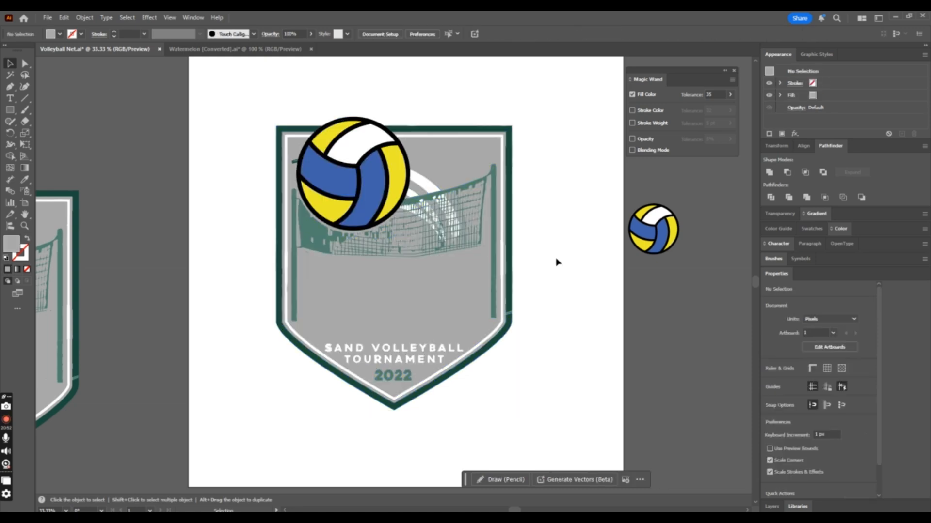
Recolour the two leftover green watermelon stem pieces beside the volleyball with the grey sampled from the badge background.
click(295, 164)
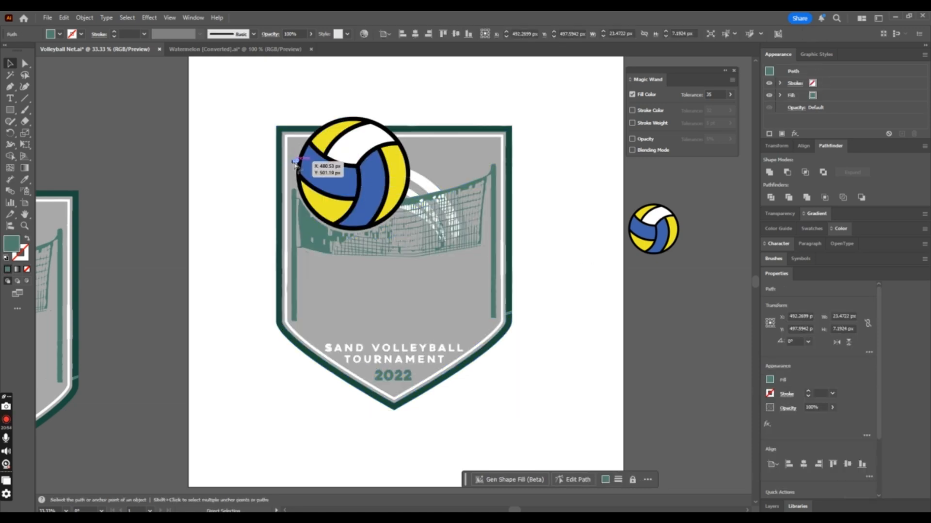
scroll(295, 165, up, 10)
scroll(303, 181, up, 3)
key(v)
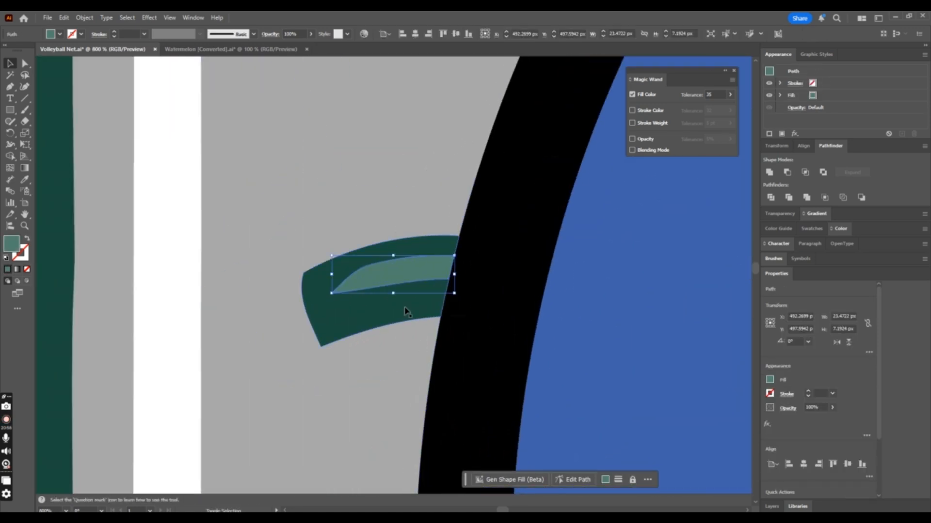
click(310, 288)
click(25, 179)
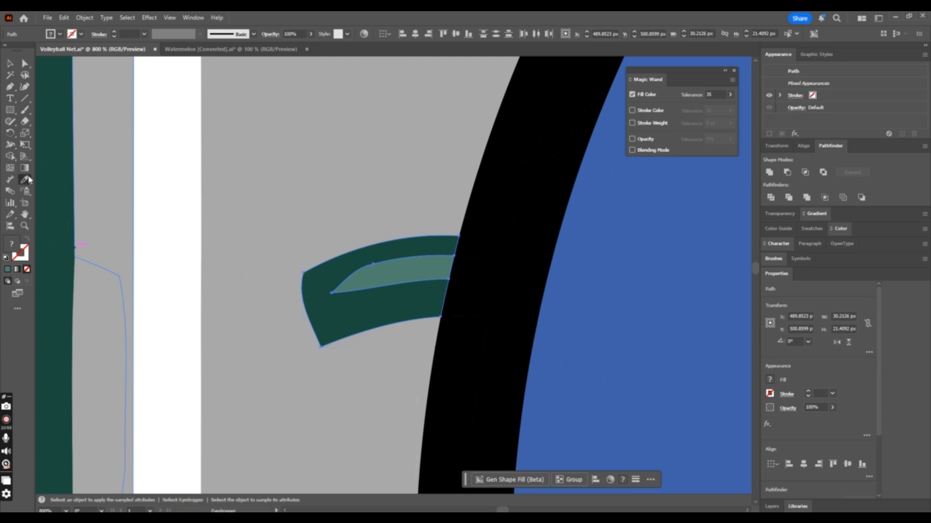
click(443, 191)
scroll(440, 201, down, 5)
scroll(440, 200, down, 6)
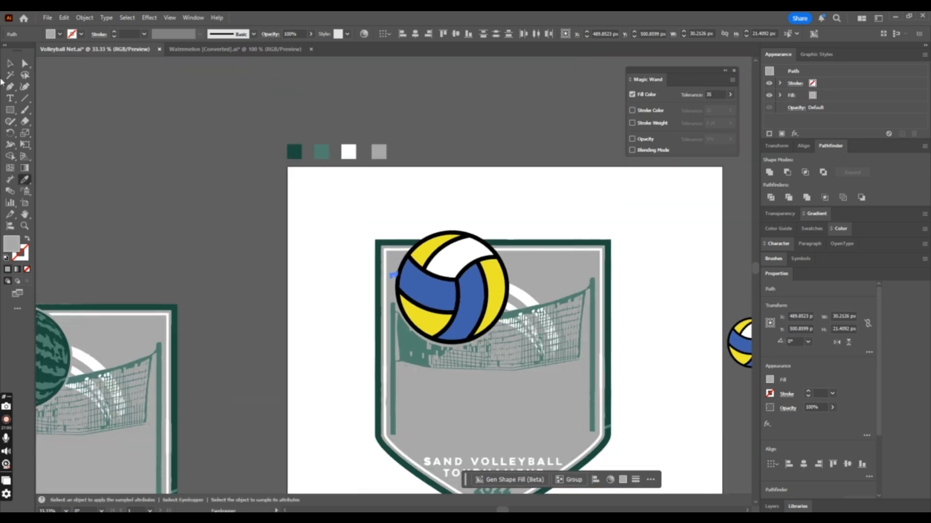
key(v)
click(402, 224)
key(ctrl+minus)
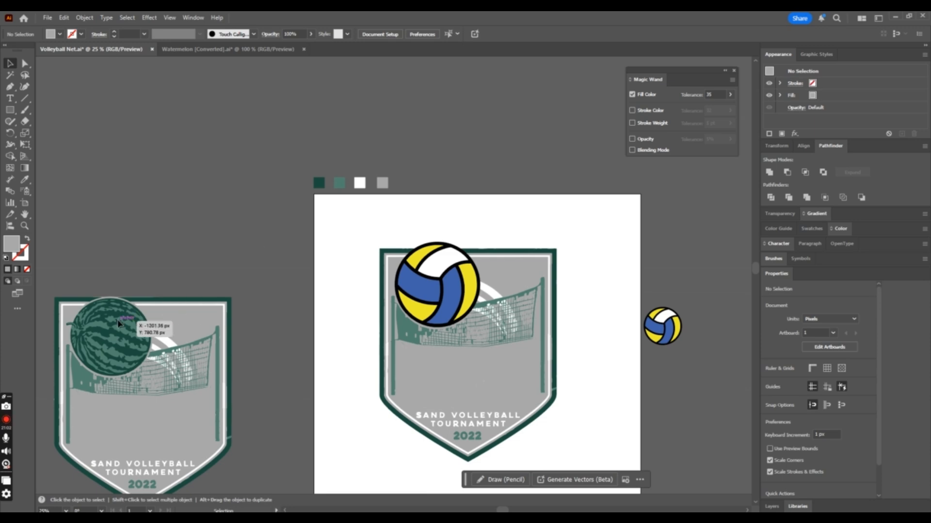
Try pulling blue fragments out of the divided volleyball, and undo each move.
scroll(139, 322, down, 2)
key(ctrl+equal)
key(ctrl+equal)
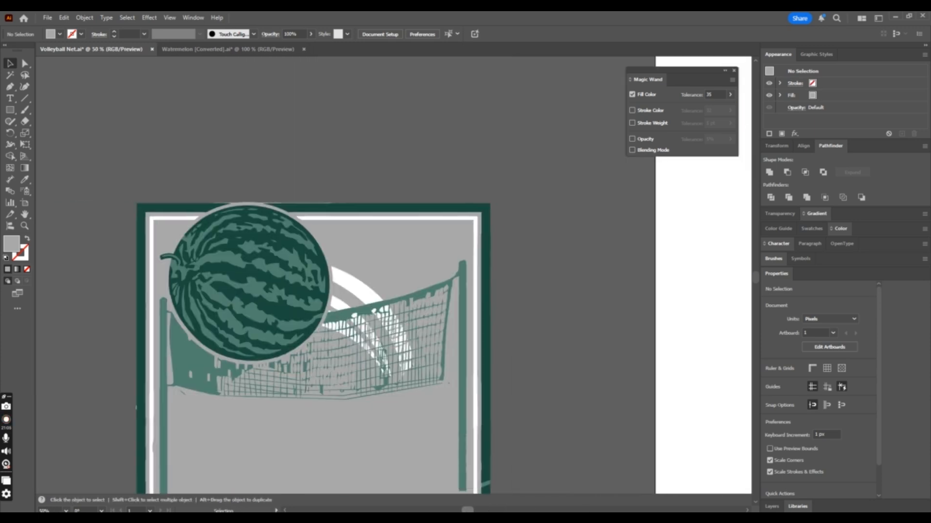
scroll(504, 300, down, 5)
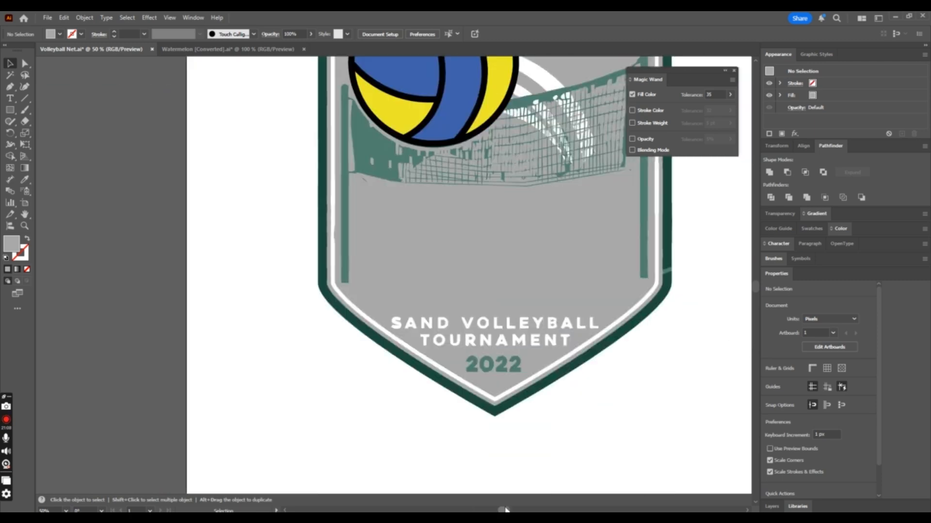
scroll(270, 311, right, 5)
scroll(271, 305, up, 3)
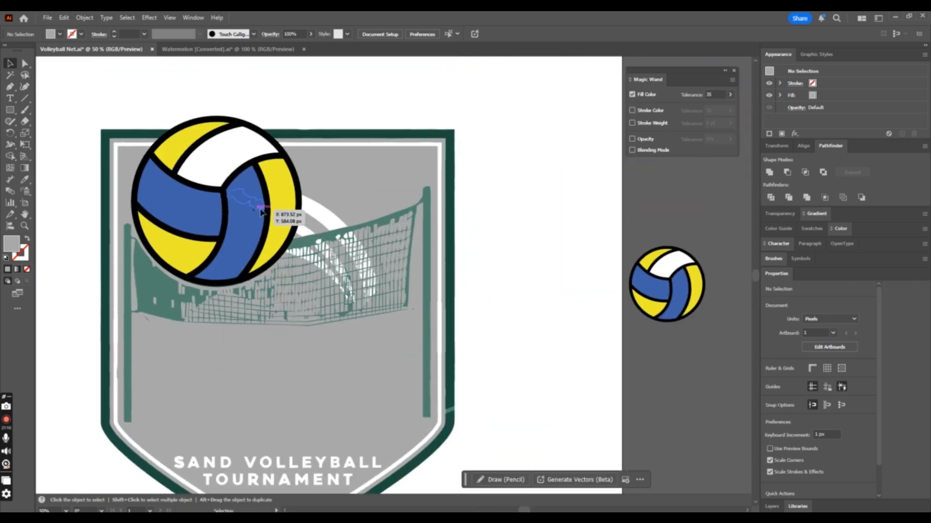
drag(260, 212, 403, 237)
key(ctrl+z)
drag(246, 211, 420, 186)
key(ctrl+z)
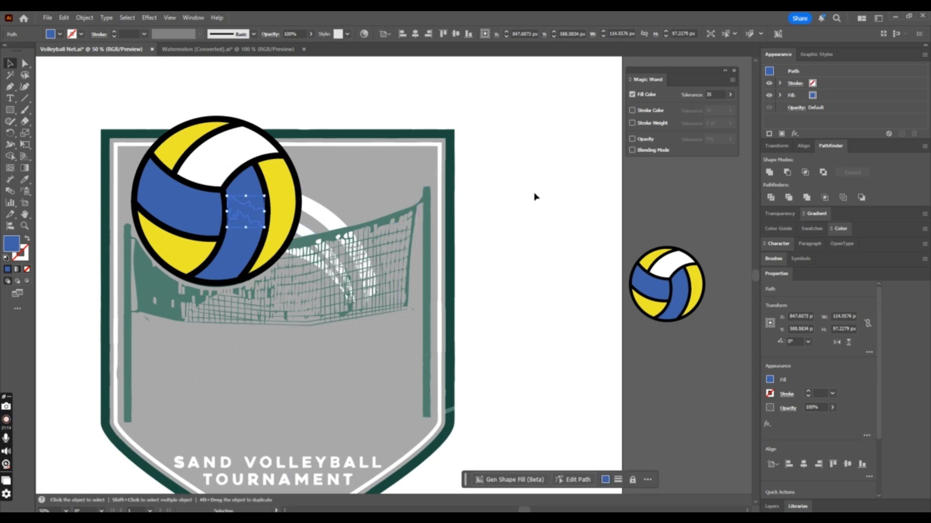
click(535, 196)
Examine the volleyball badge alongside the watermelon copy, checking the ball, net, border and lettering.
key(ctrl+minus)
key(ctrl+minus)
key(ctrl+equal)
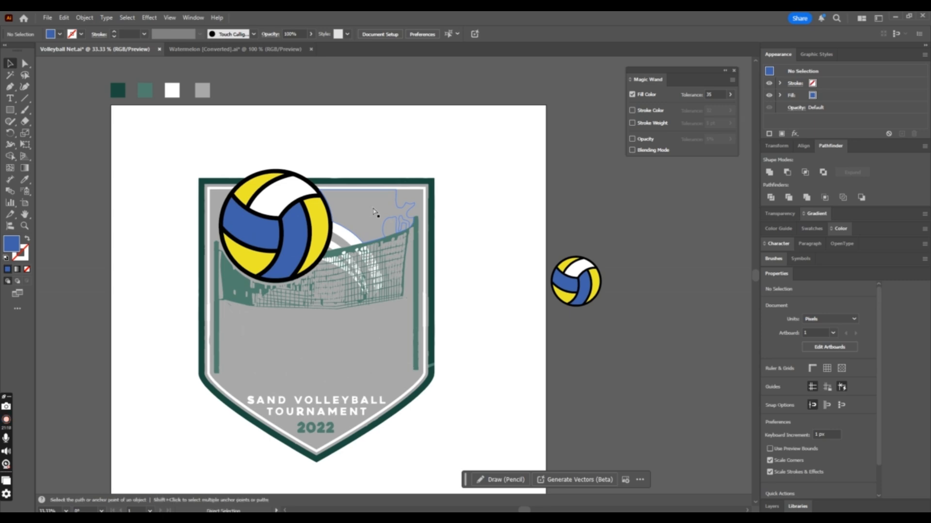
key(ctrl+equal)
scroll(315, 218, up, 3)
click(247, 288)
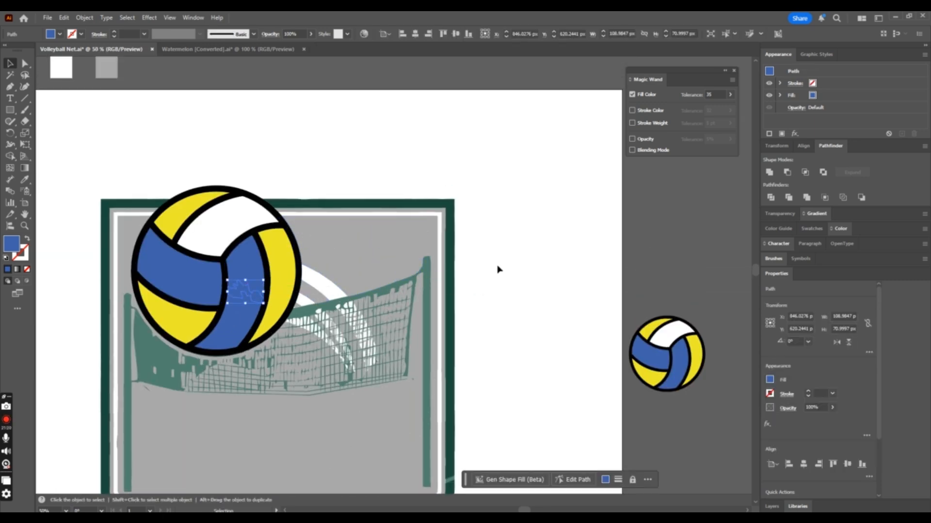
key(ctrl+minus)
key(ctrl+minus)
key(ctrl+minus)
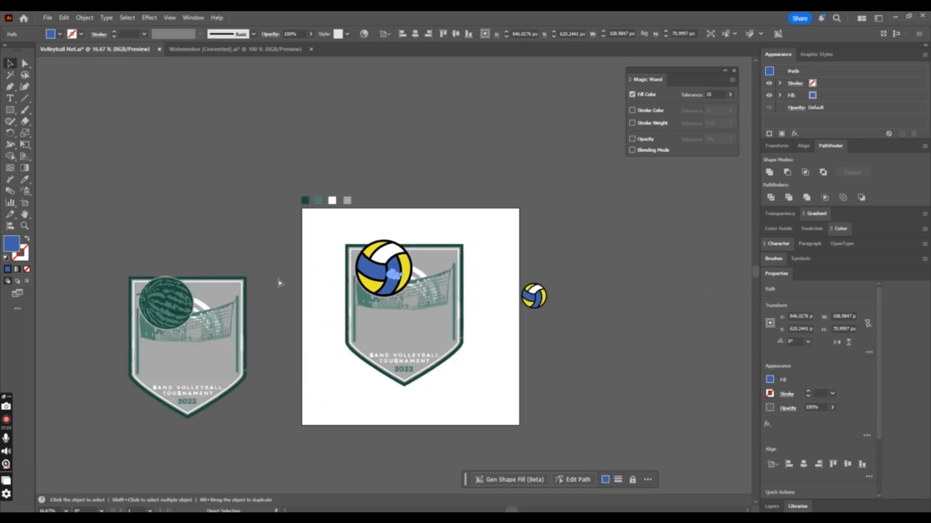
key(ctrl+equal)
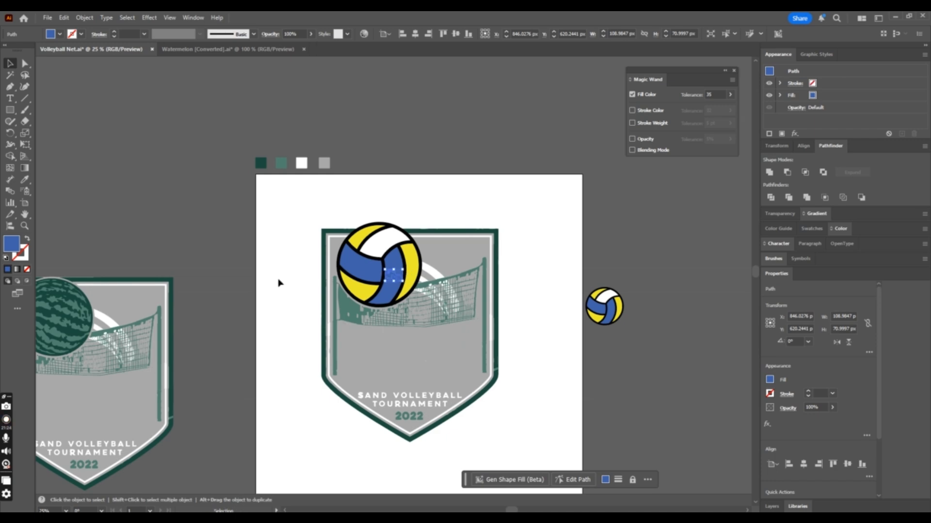
key(ctrl+equal)
scroll(513, 343, down, 3)
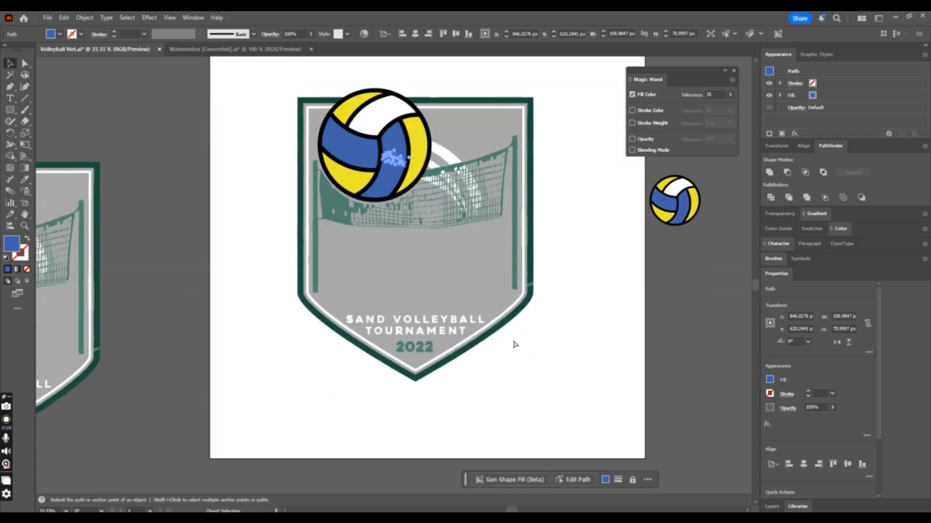
key(ctrl+equal)
scroll(515, 342, down, 3)
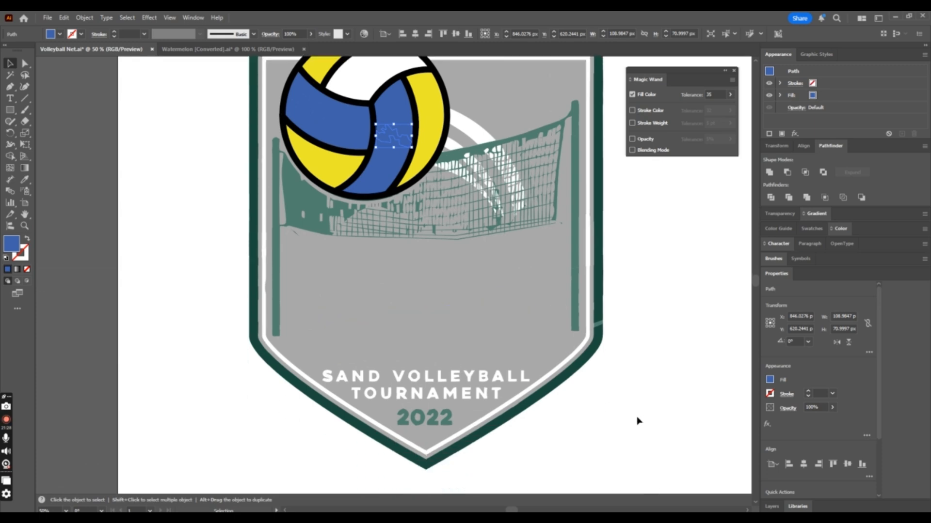
Draw a closed Pen tool shape about 690 px wide and 245 px tall over the tournament lettering and year in the badge's tip.
scroll(638, 421, down, 1)
key(p)
click(318, 339)
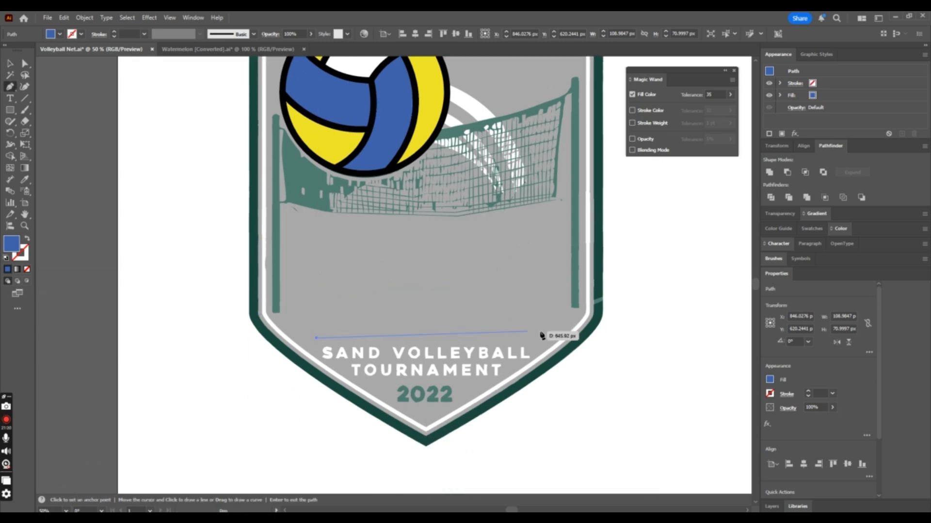
drag(541, 341, 533, 364)
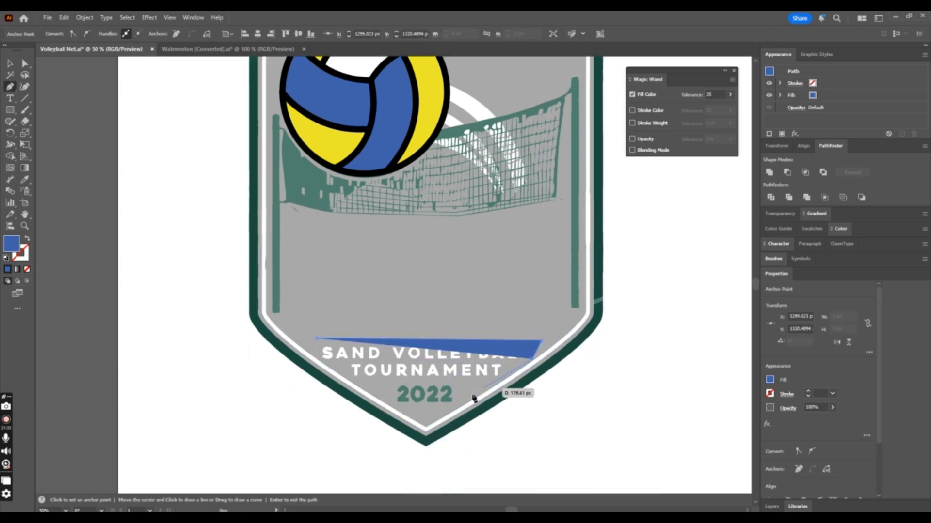
click(435, 418)
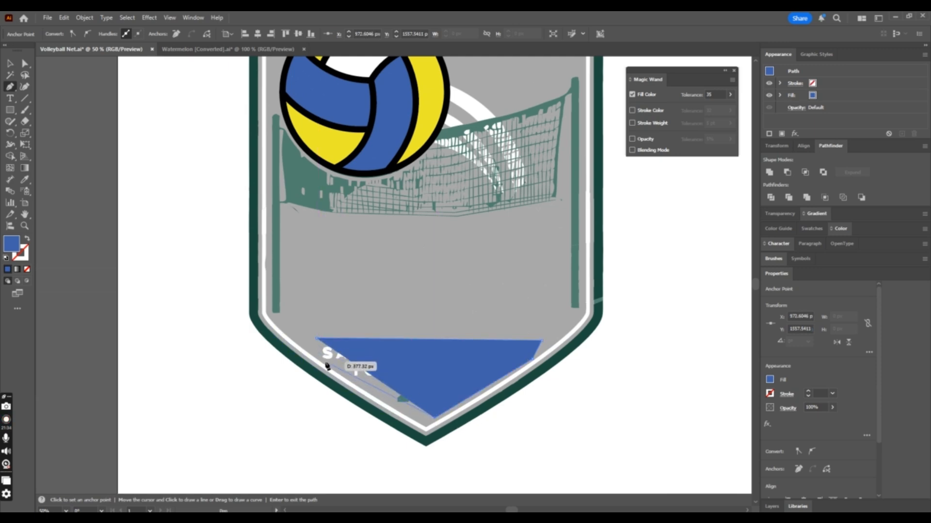
click(358, 388)
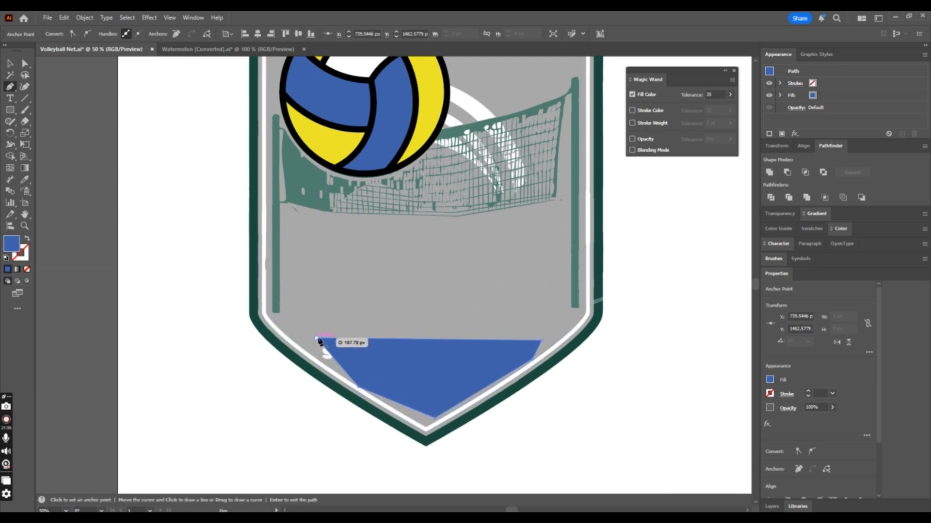
drag(317, 339, 304, 350)
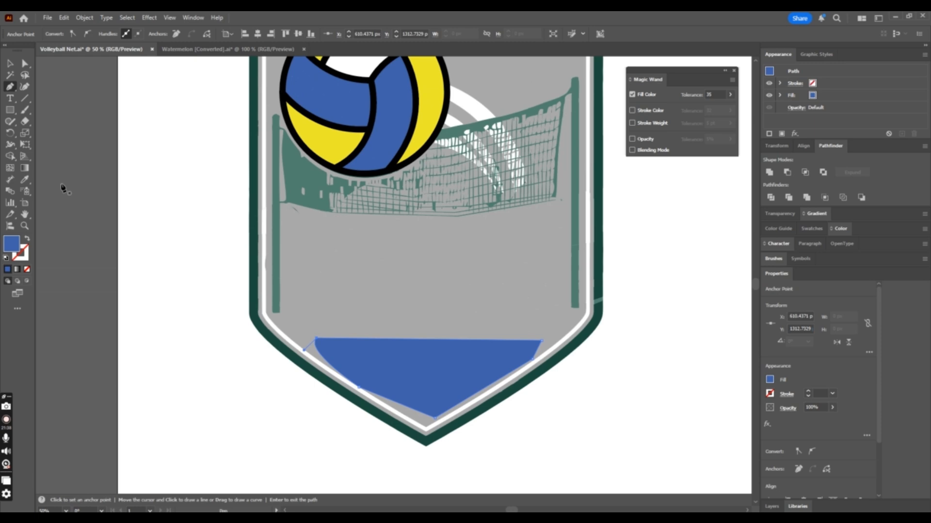
Fill the shape covering the lettering with the grey sampled from the badge background, and deselect it.
click(24, 179)
click(340, 318)
click(10, 64)
click(143, 146)
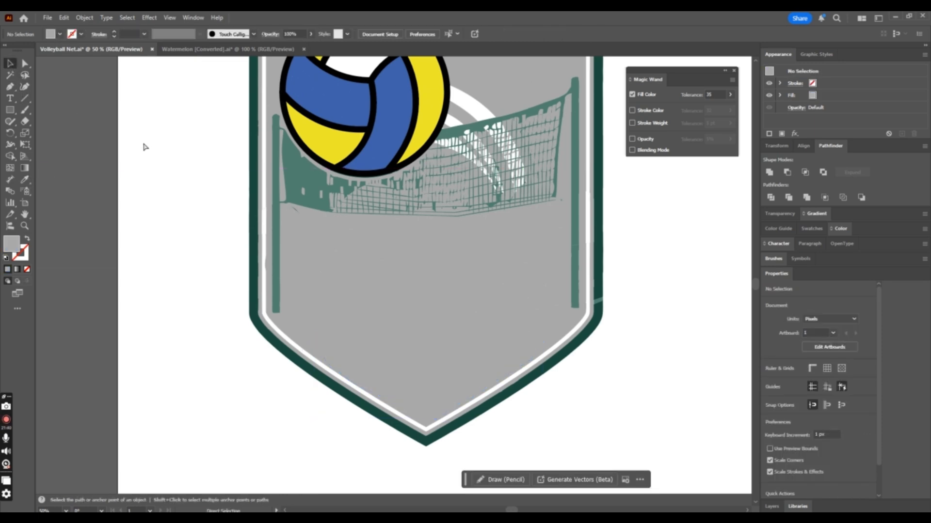
Split the whole artboard badge with Pathfinder Divide, and test the result by moving a small grey fragment near the badge's tip.
key(ctrl+0)
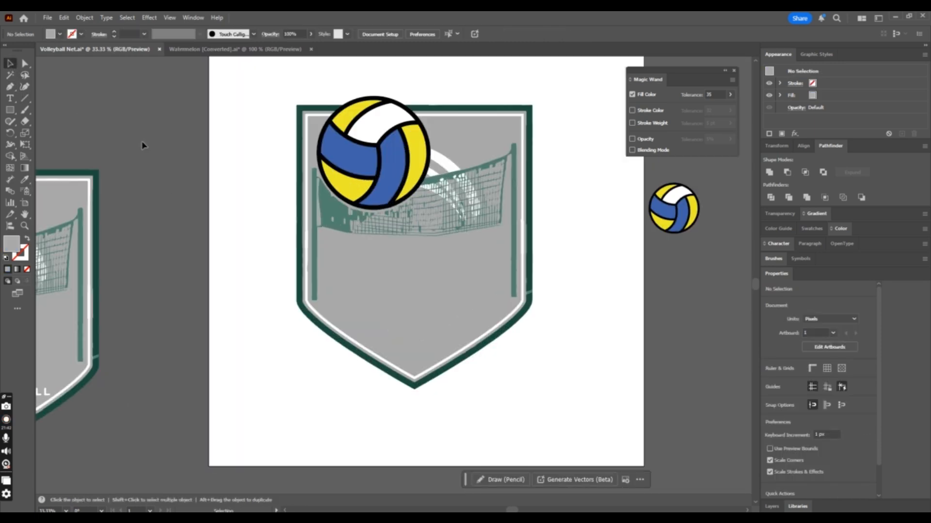
key(ctrl+minus)
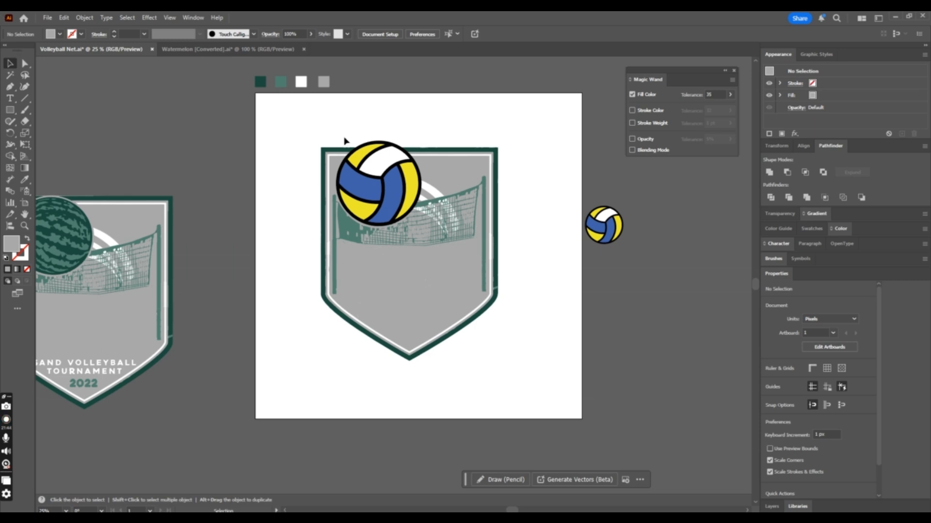
drag(284, 124, 539, 412)
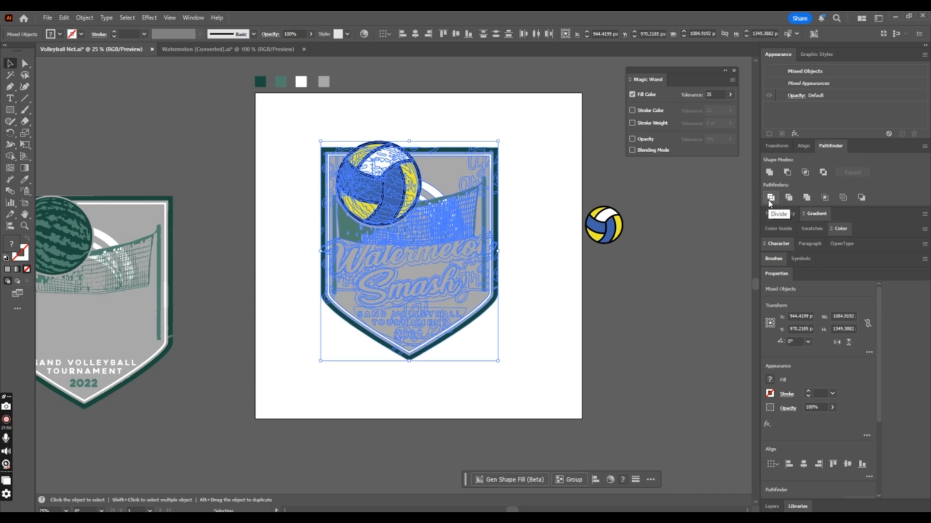
click(556, 197)
scroll(430, 308, up, 2)
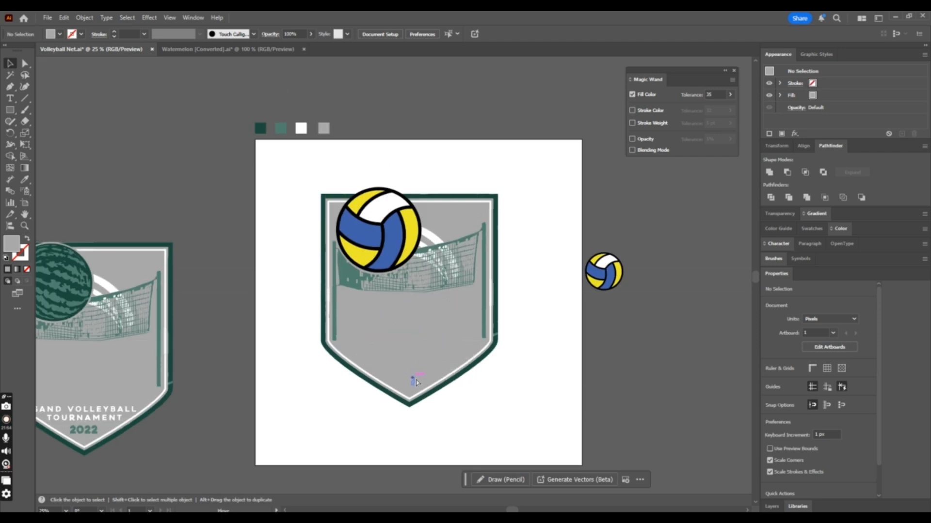
drag(417, 383, 404, 367)
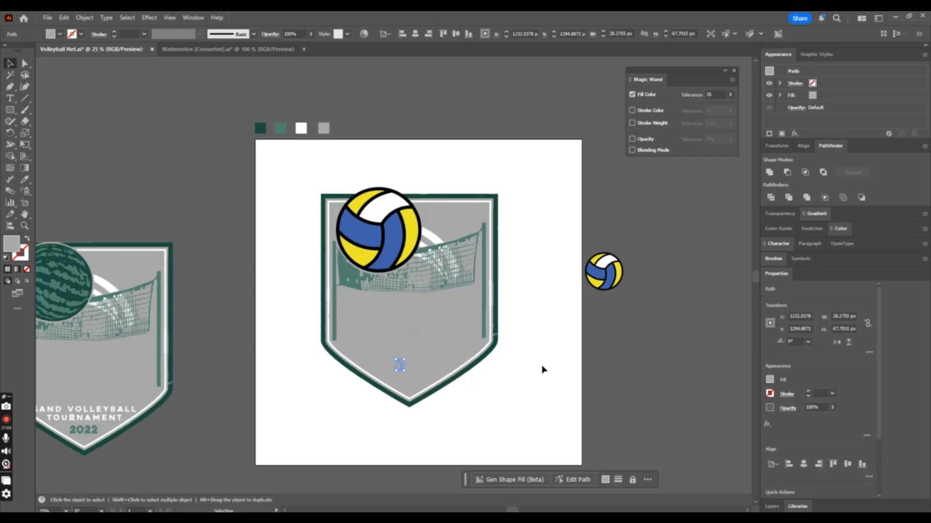
scroll(407, 285, up, 2)
Select all artwork matching the dark green swatch, exclude the swatch itself, and merge the badge's dark green pieces with Pathfinder Unite.
click(260, 128)
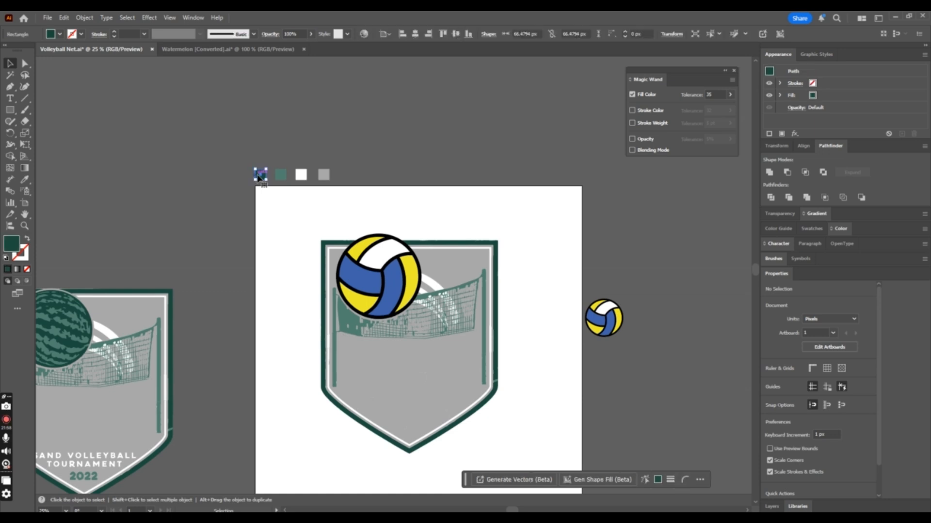
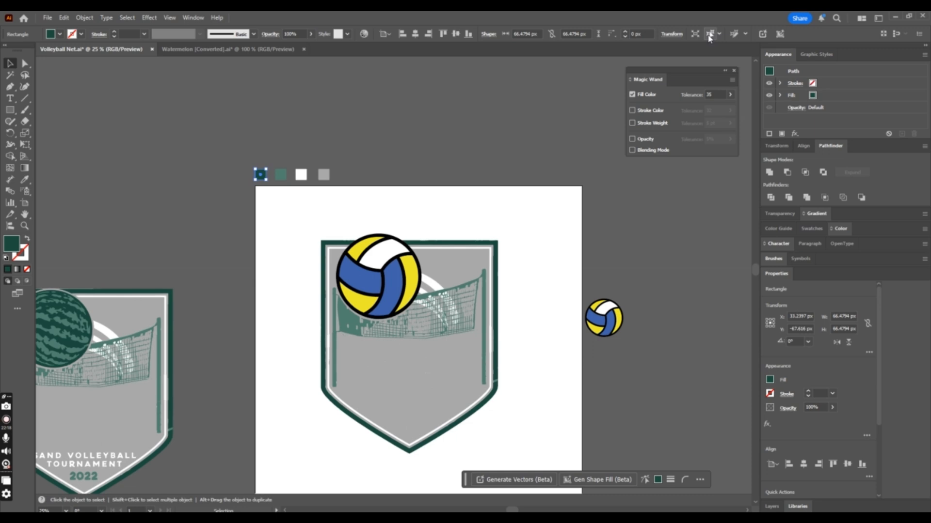
click(709, 35)
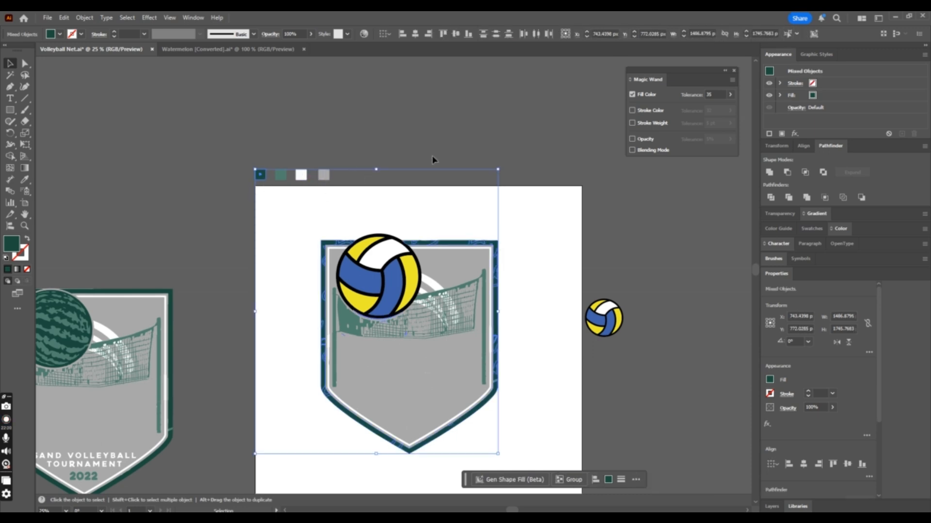
click(369, 197)
click(260, 175)
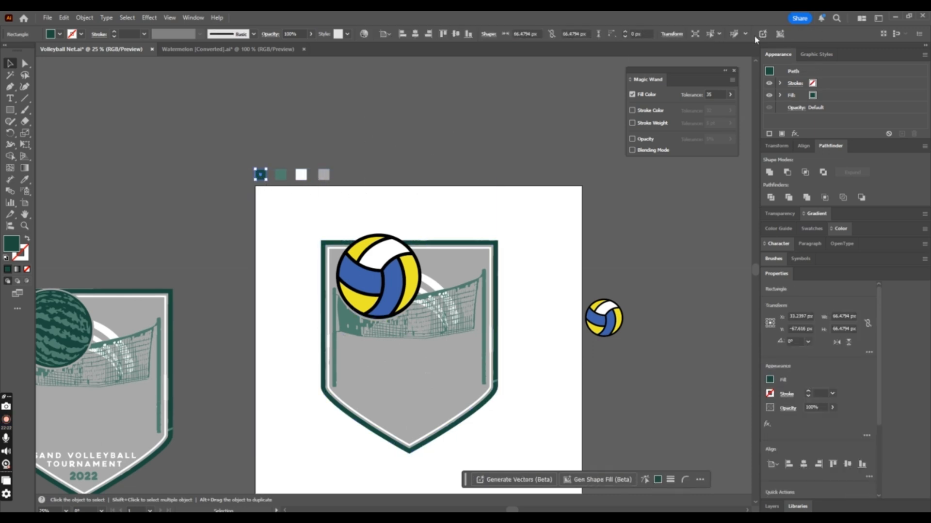
click(714, 34)
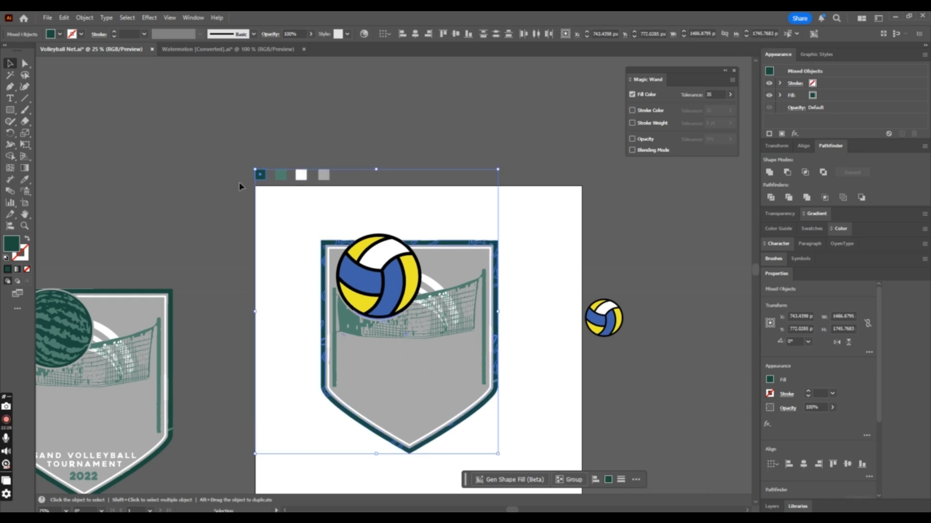
shift+click(261, 179)
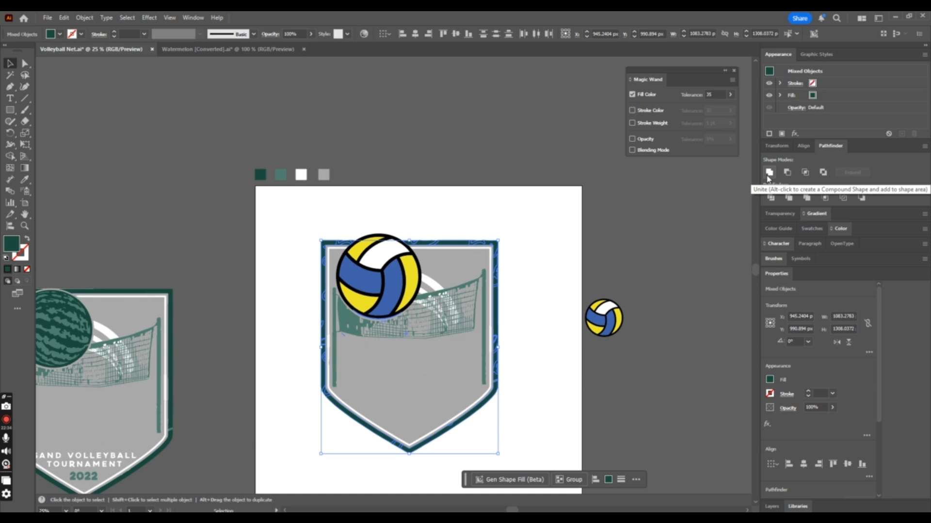
key(ctrl+g)
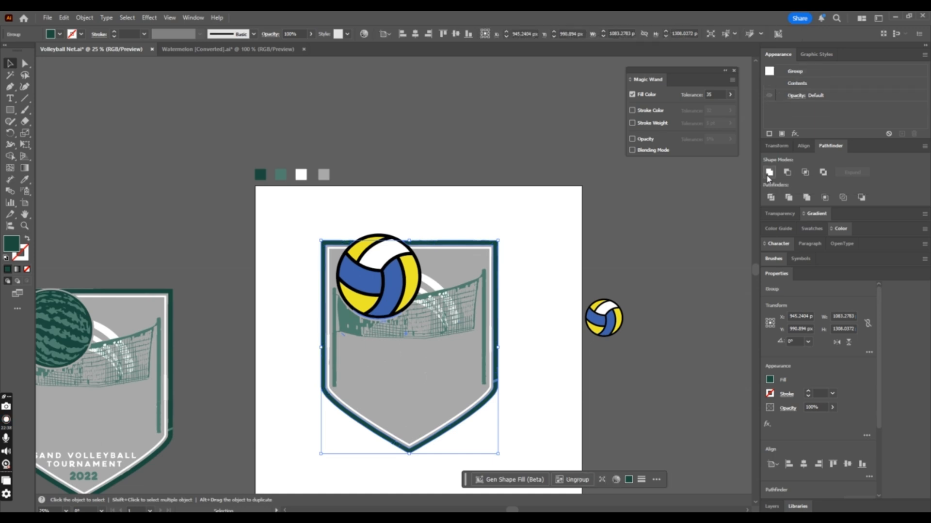
key(ctrl+shift+a)
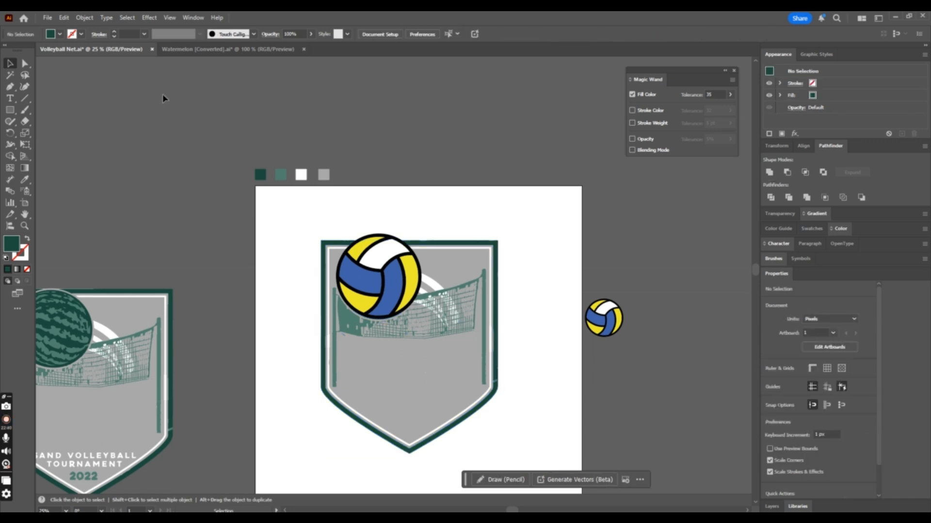
Recolour the stray lighter green mark on the border's lower right side with the dark green sampled from the border.
click(449, 247)
key(ctrl+=)
key(ctrl+=)
key(ctrl+=)
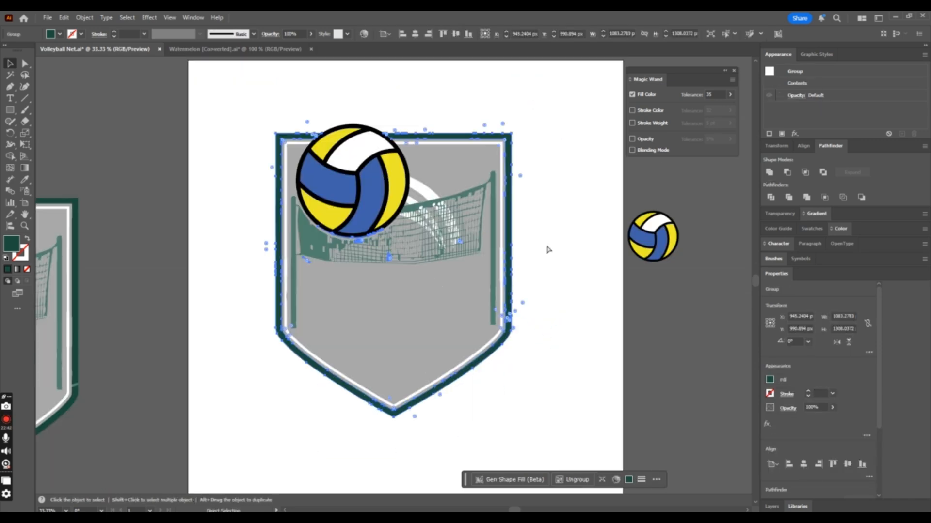
click(25, 63)
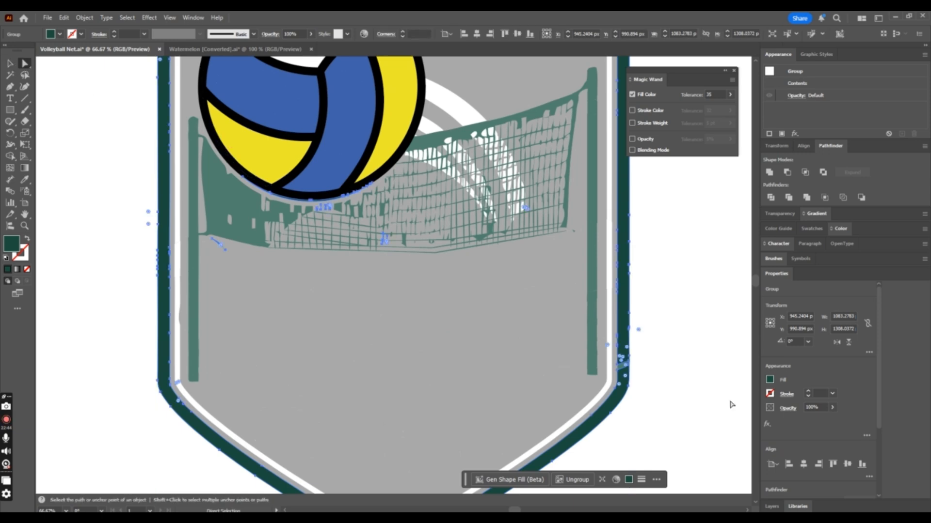
click(623, 365)
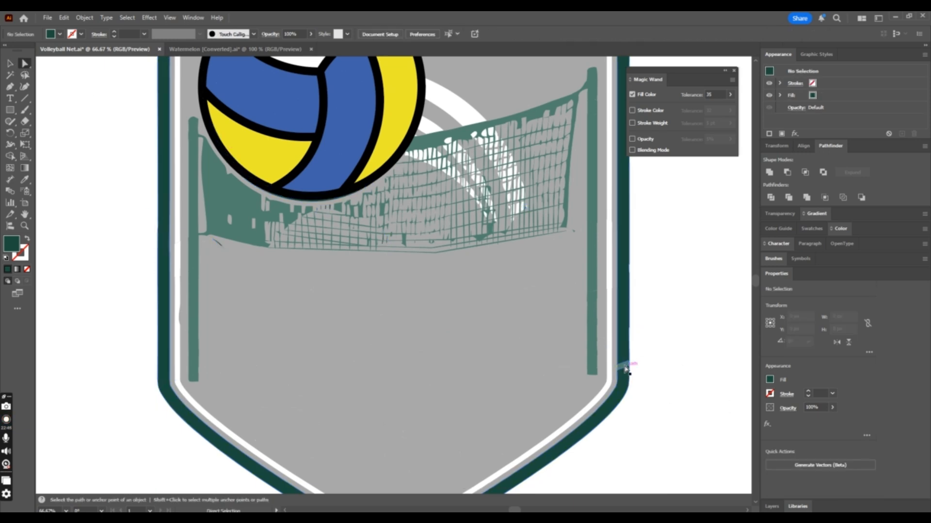
key(i)
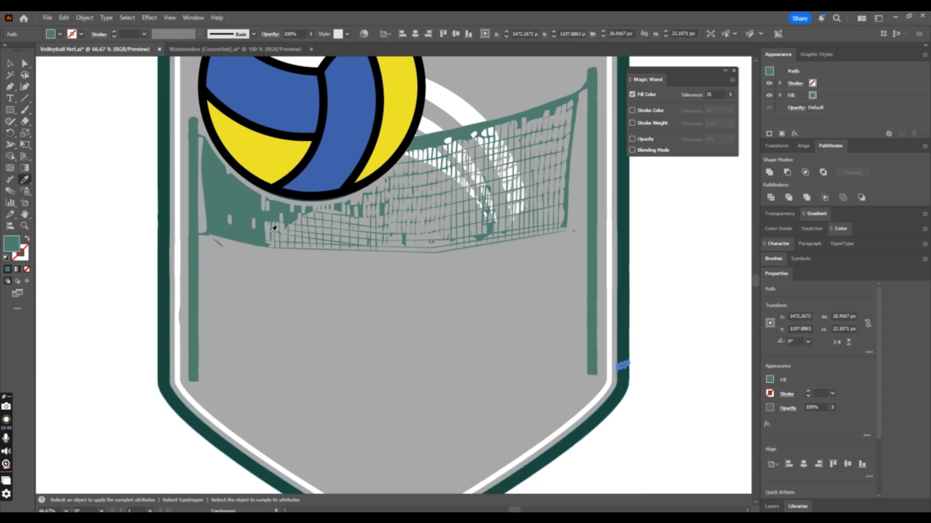
click(622, 352)
Combine the recoloured mark with the dark green border and clear the selection.
click(10, 64)
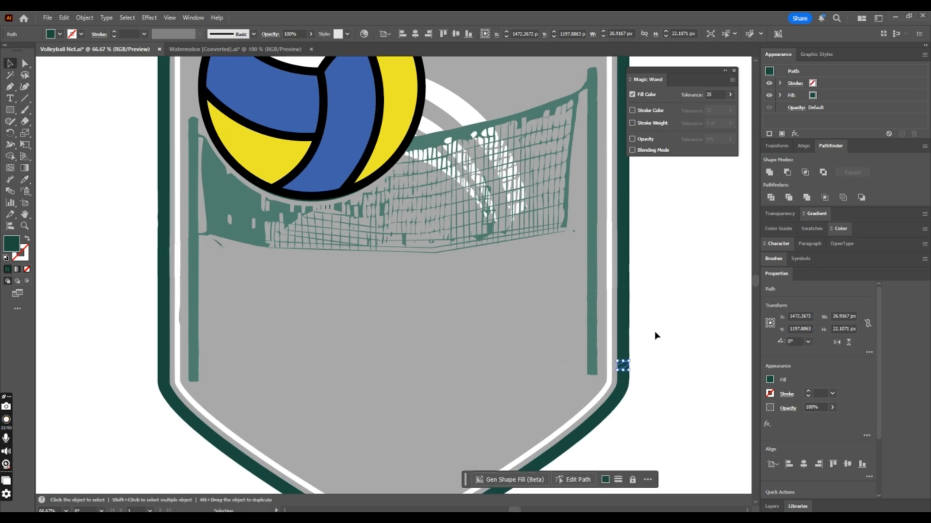
shift+click(624, 340)
key(ctrl+g)
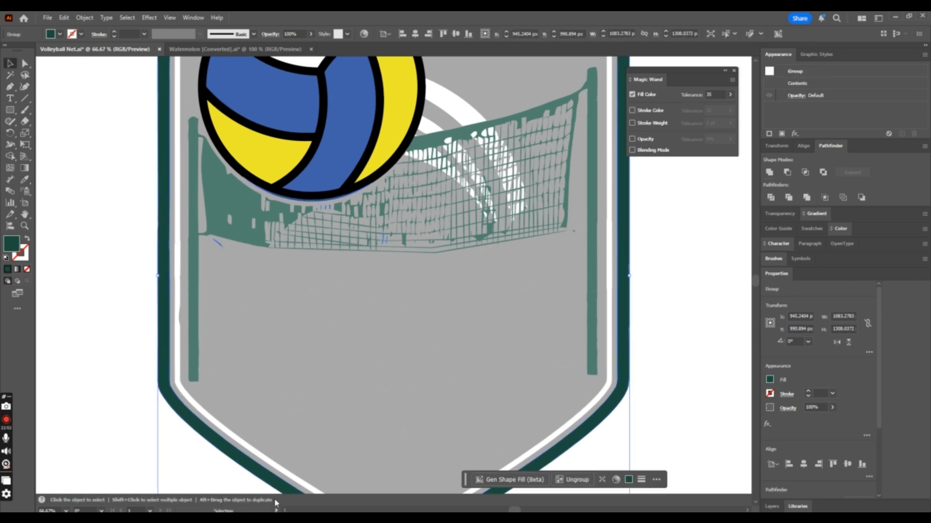
key(ctrl+shift+a)
Draw a rectangle of about 2022 by 2046 px covering the whole artboard.
key(ctrl+minus)
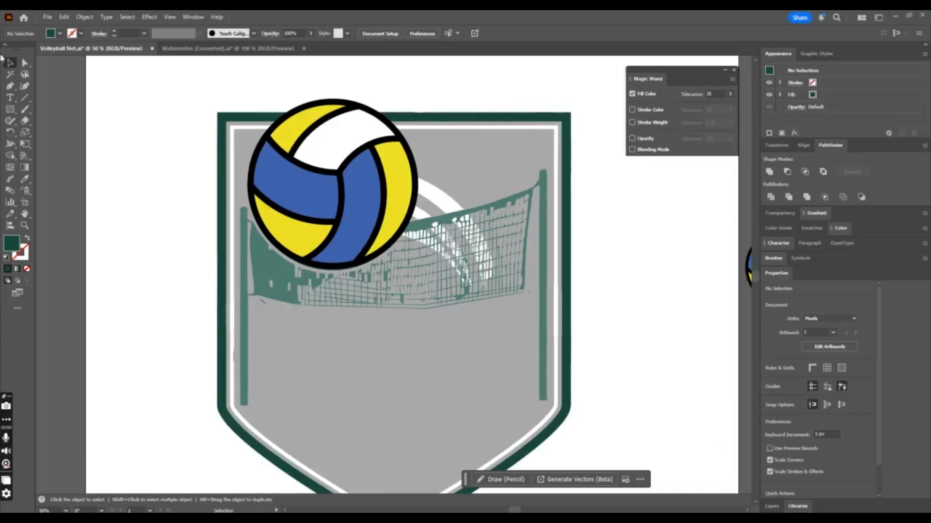
key(ctrl+minus)
key(ctrl+minus)
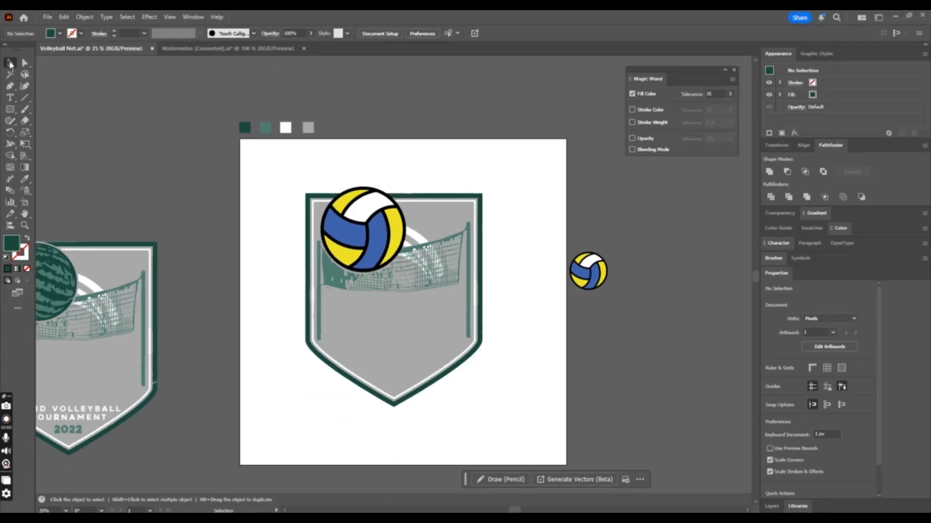
click(10, 109)
drag(239, 137, 570, 445)
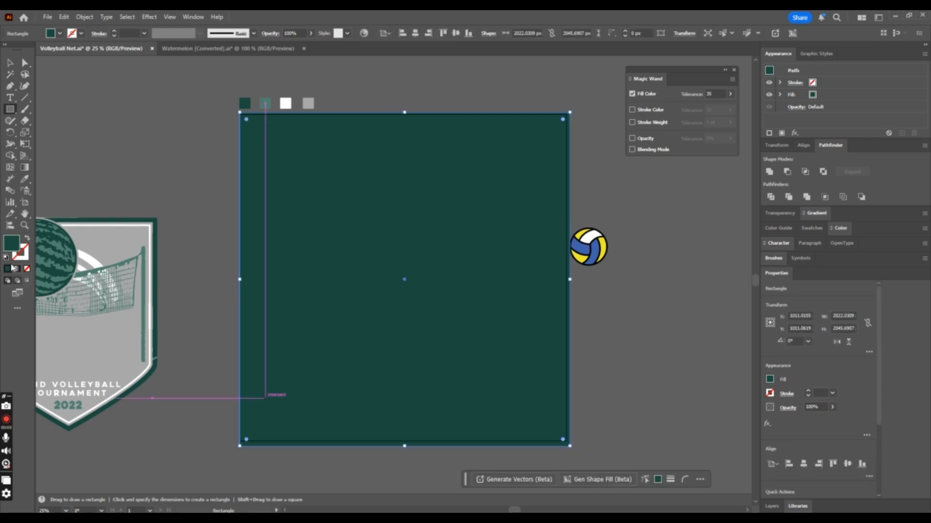
Set the rectangle's fill colour to orange #ff9700.
double_click(13, 247)
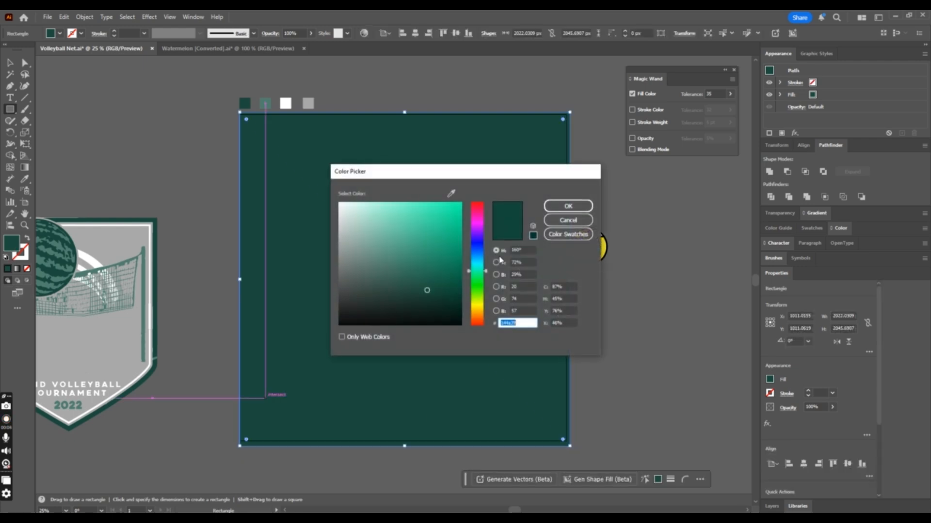
click(479, 315)
click(461, 204)
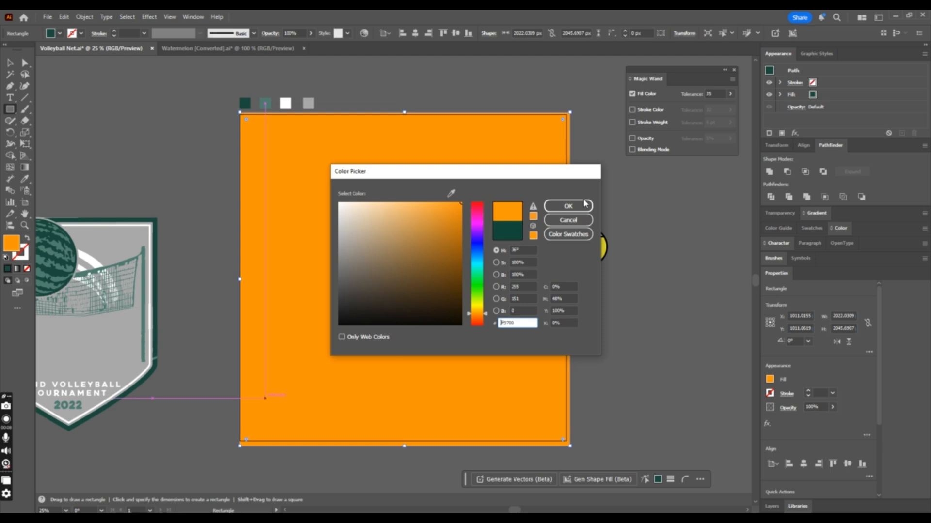
click(568, 206)
Send the orange rectangle behind the badge and lock it as a background.
key(ctrl+shift+bracketleft)
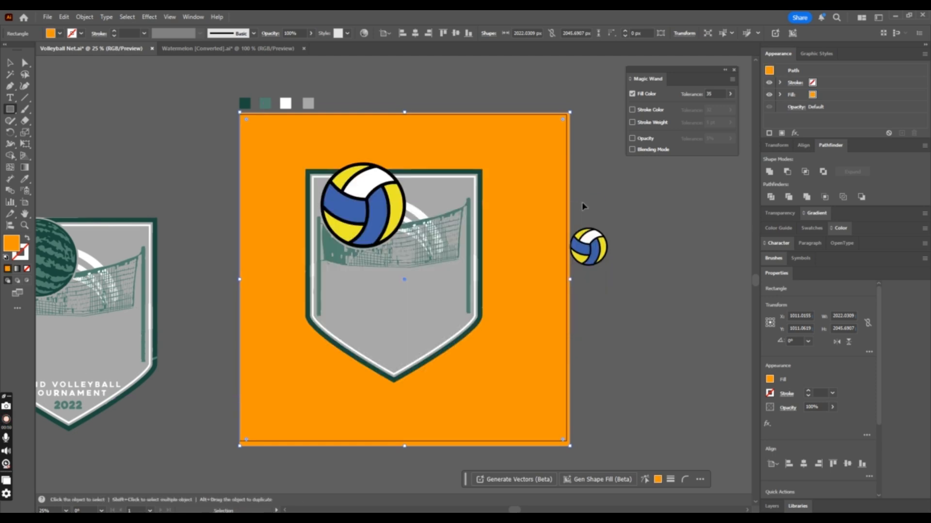
key(ctrl+equal)
click(12, 62)
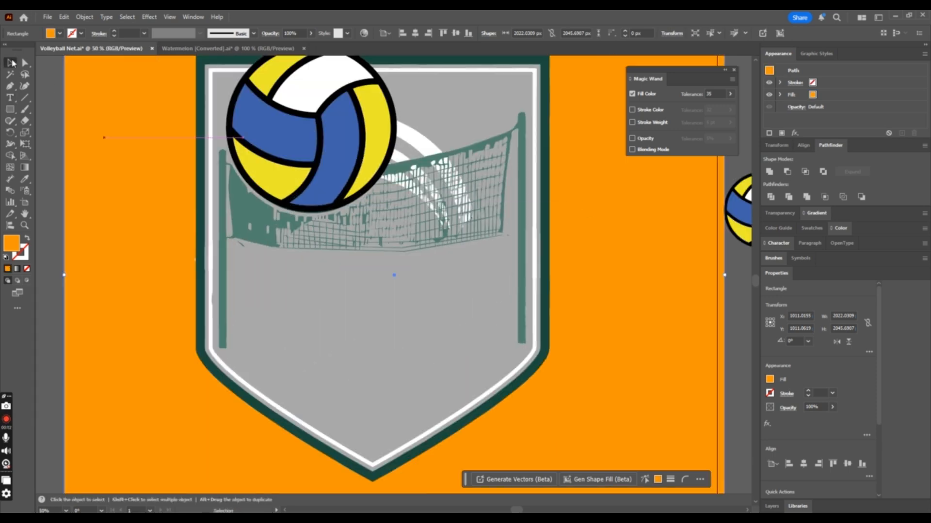
scroll(116, 145, left, 4)
key(ctrl+2)
scroll(190, 208, up, 9)
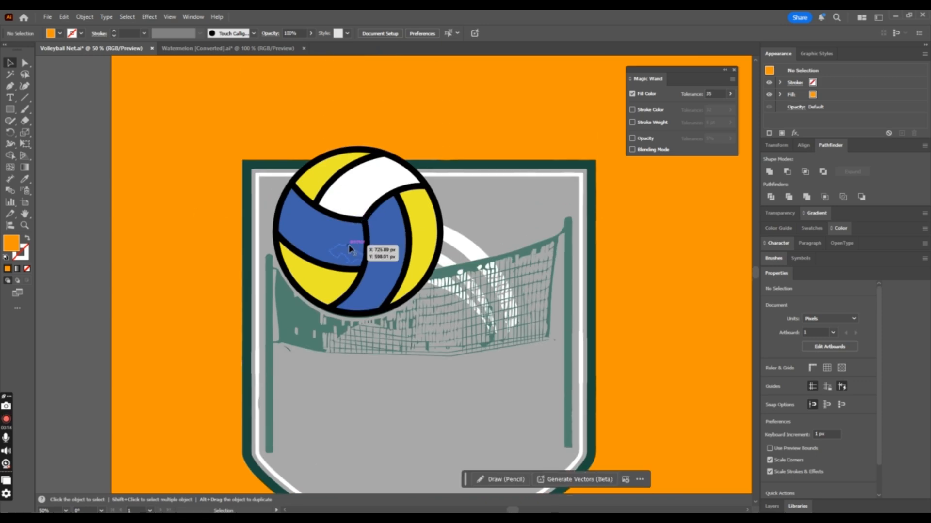
Merge all the badge shapes that share the medium green swatch's fill into one, leaving the swatch itself out.
key(ctrl+minus)
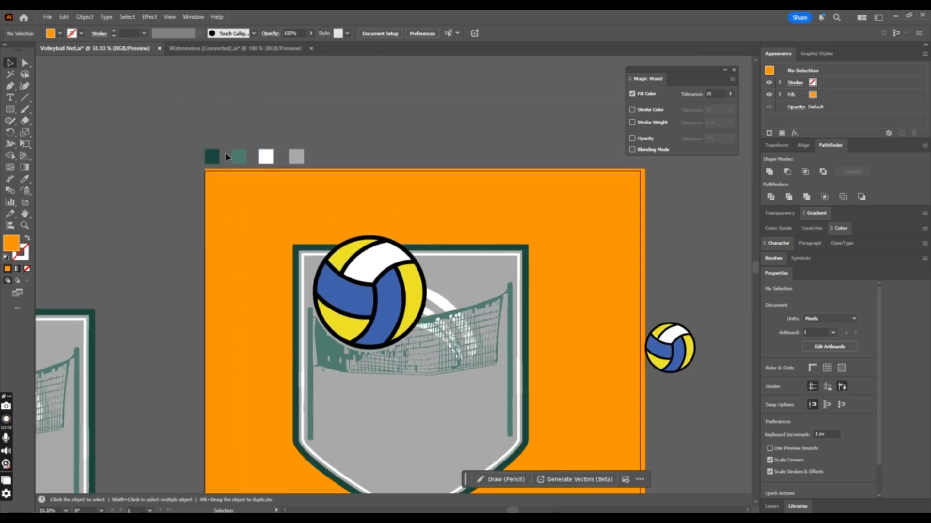
click(212, 156)
drag(238, 162, 238, 160)
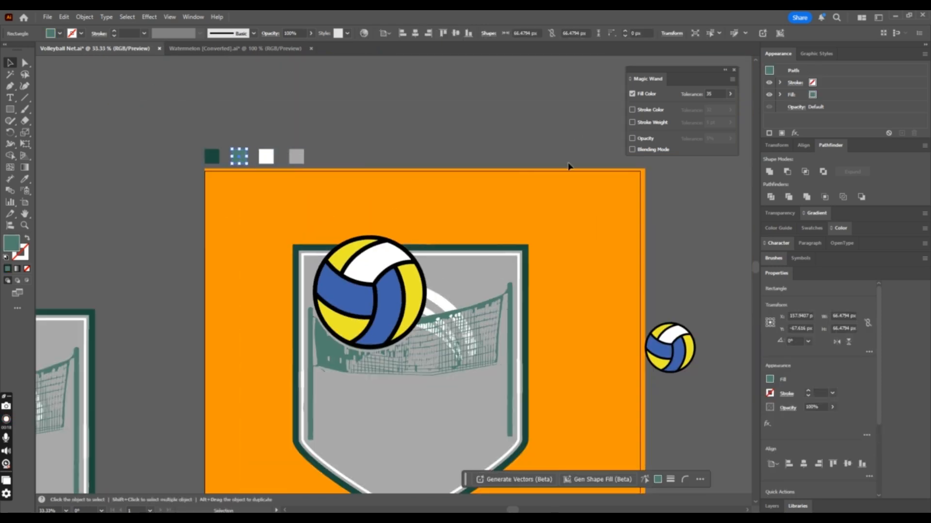
click(711, 33)
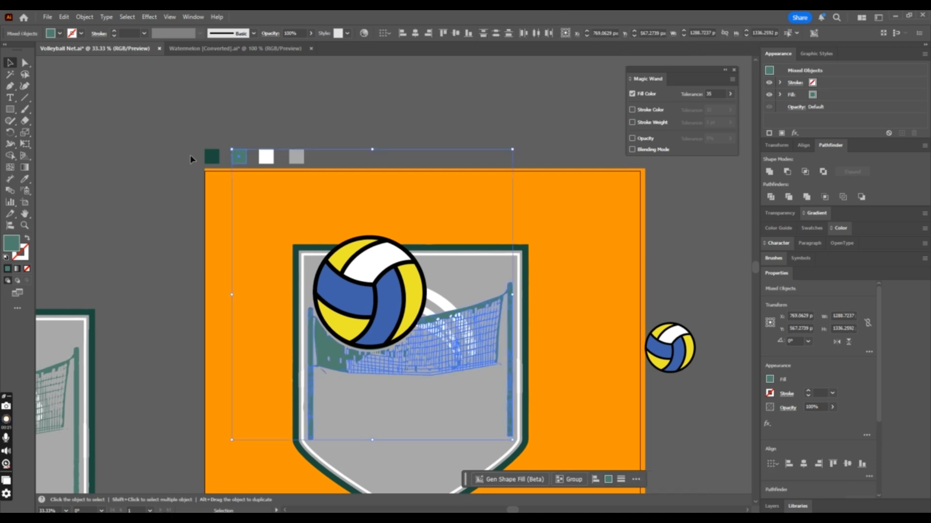
shift+click(239, 161)
click(769, 173)
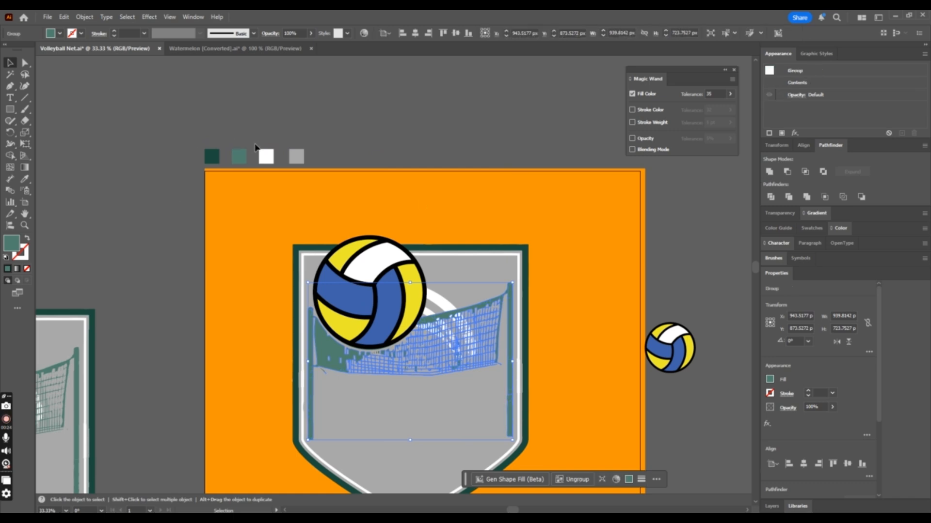
key(a)
click(266, 157)
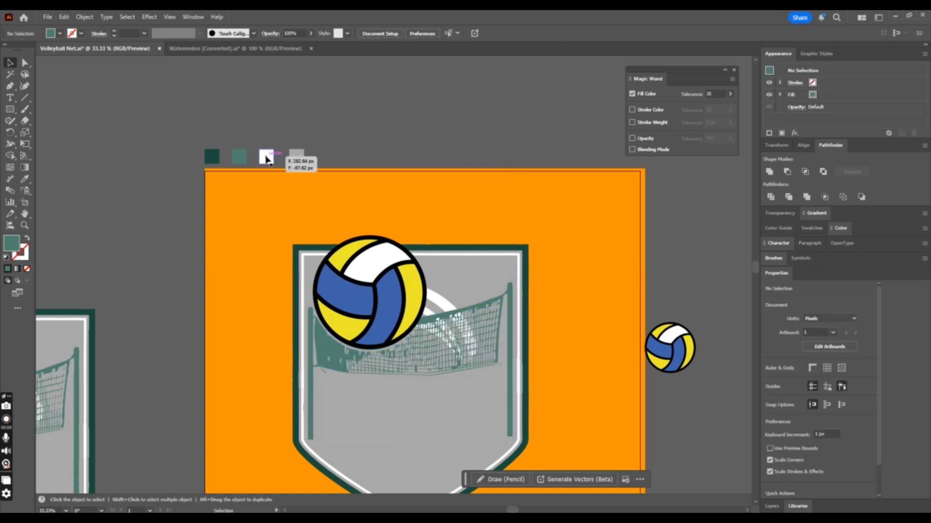
click(710, 34)
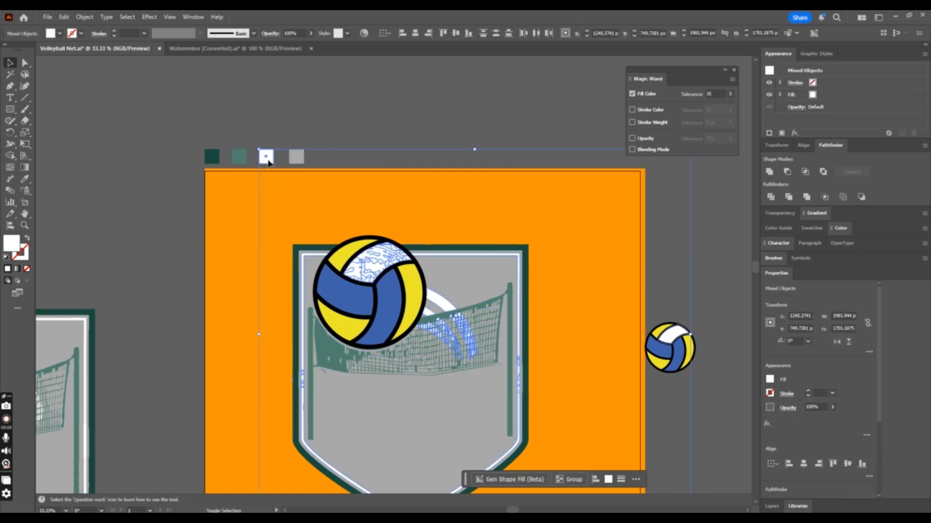
click(719, 326)
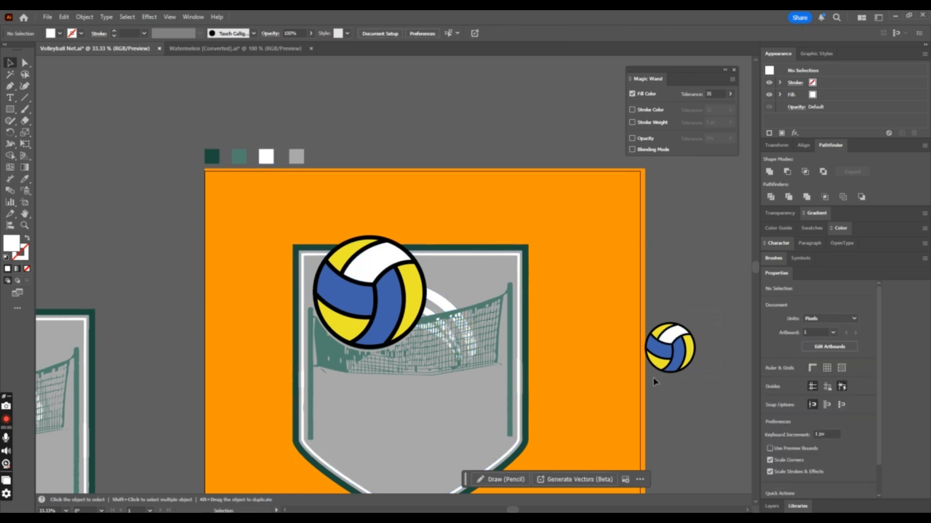
Merge the badge's white shapes matching the white swatch, leaving out the swatch and the small separate volleyball.
drag(653, 377, 652, 379)
click(694, 390)
key(v)
click(266, 156)
scroll(509, 296, down, 3)
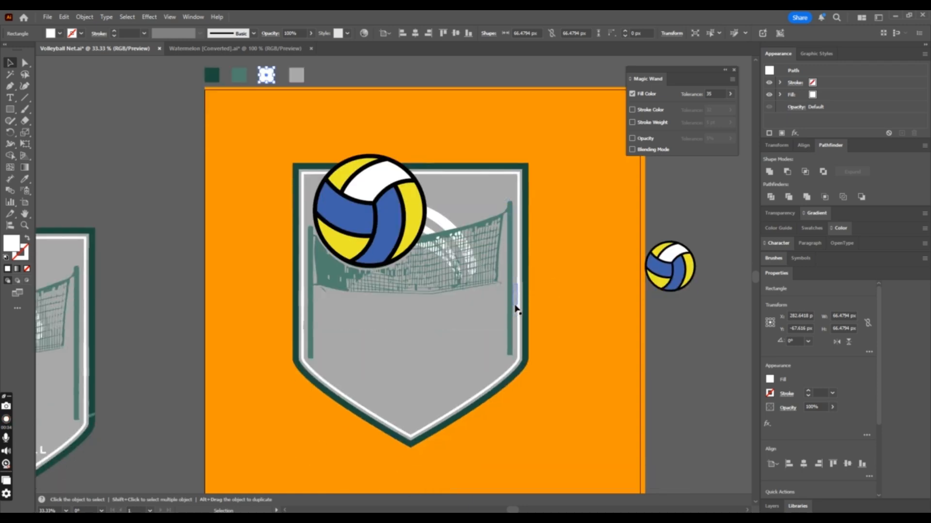
scroll(339, 131, up, 1)
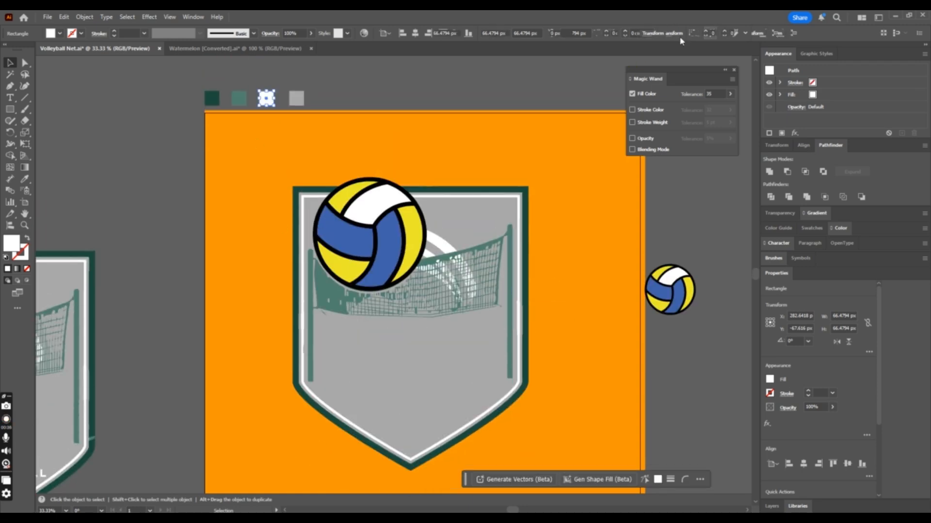
click(695, 33)
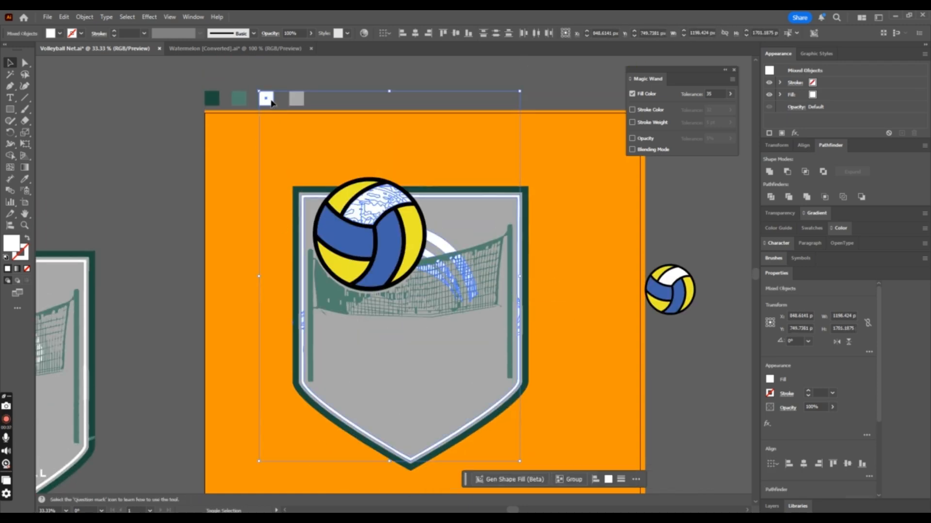
click(769, 171)
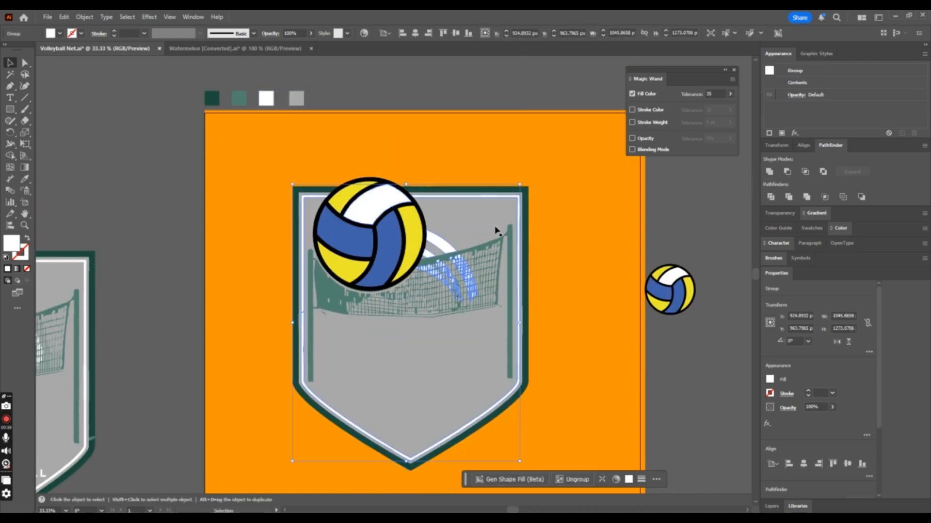
Merge all the badge shapes that share the grey swatch's fill into one, leaving the swatch itself out.
click(298, 99)
click(697, 33)
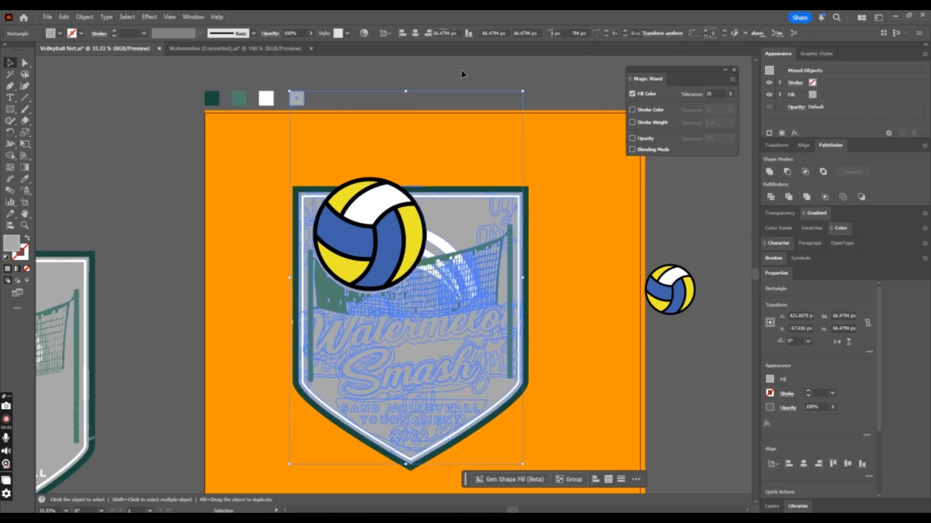
shift+click(302, 104)
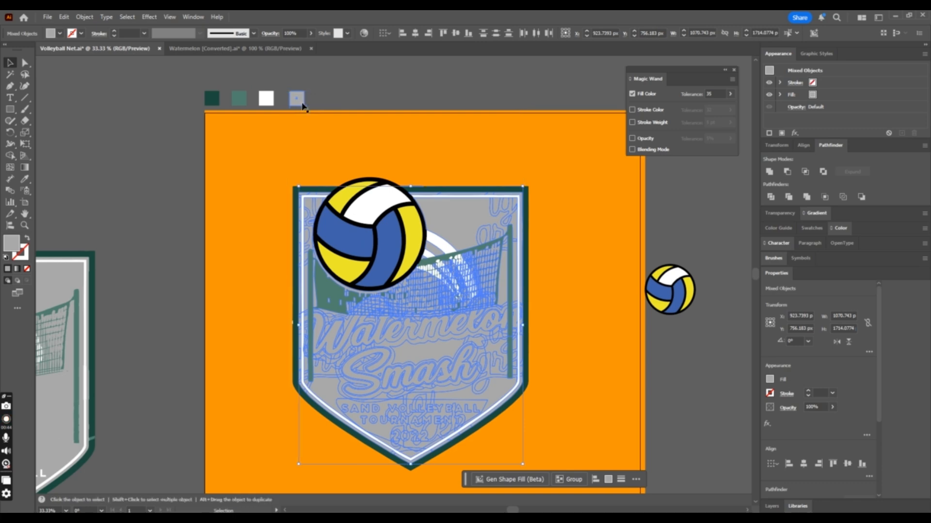
click(770, 171)
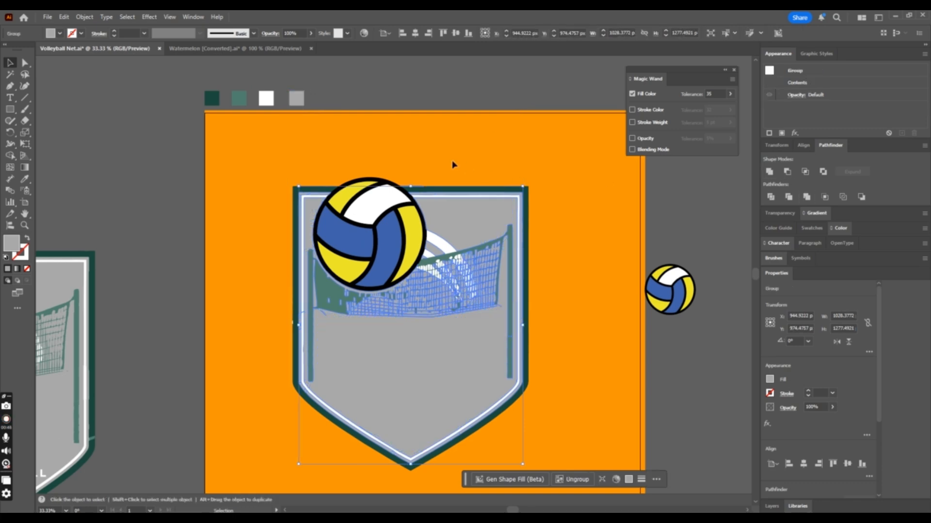
Select all shapes with the large volleyball's yellow fill and merge them into one.
click(489, 165)
click(351, 194)
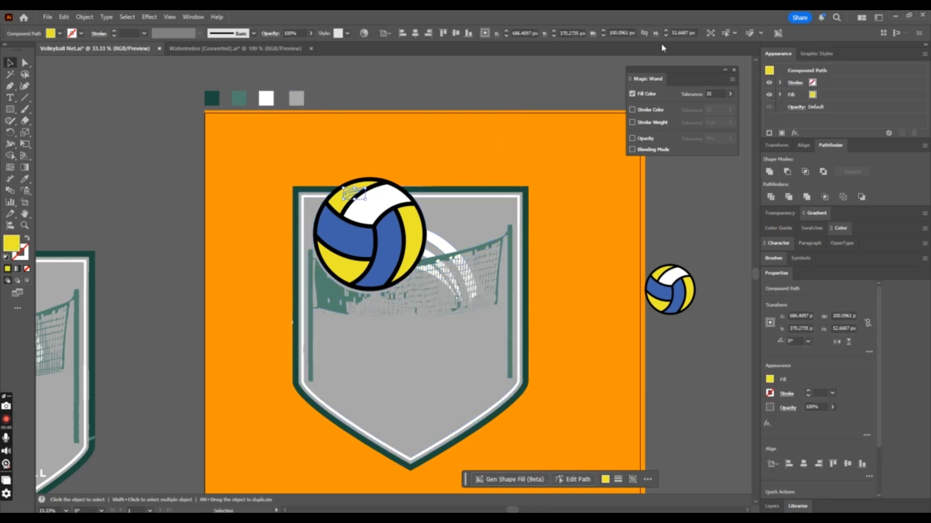
click(728, 33)
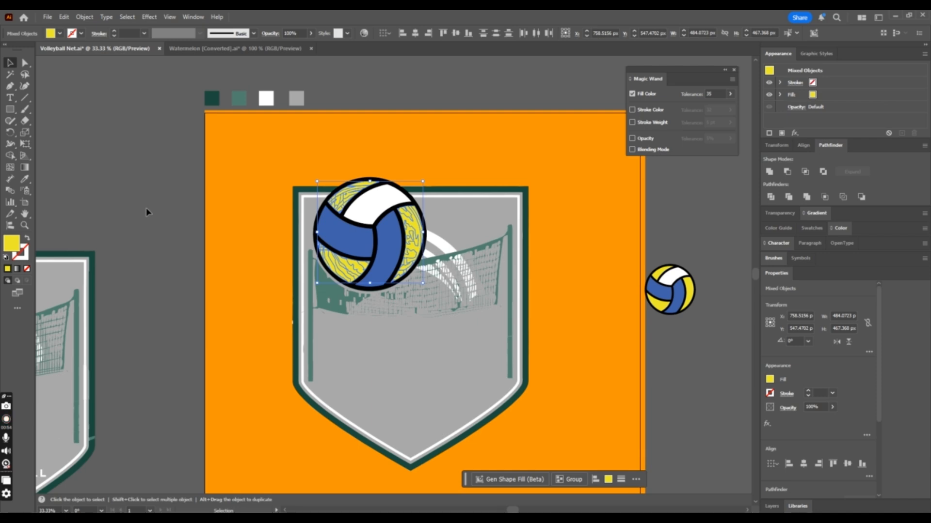
click(768, 172)
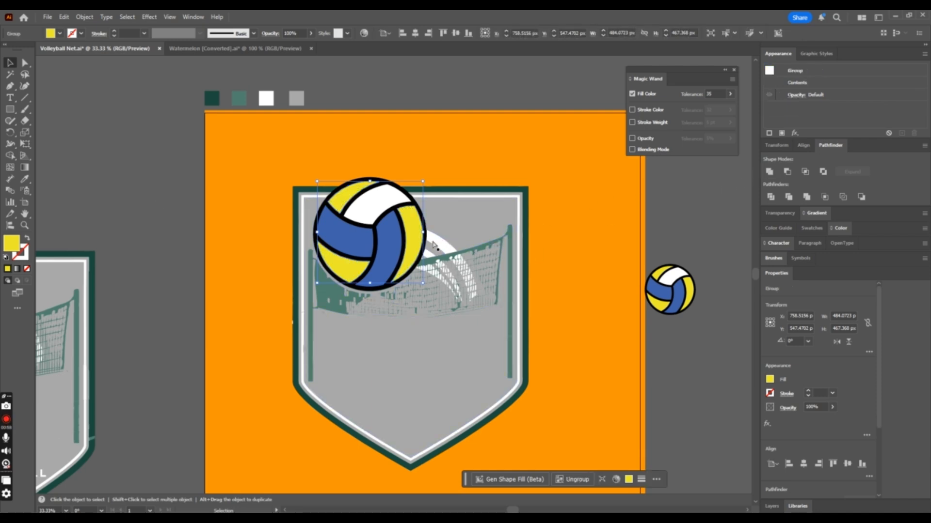
Select all shapes with the large volleyball's blue fill and merge them into one.
drag(339, 237, 361, 252)
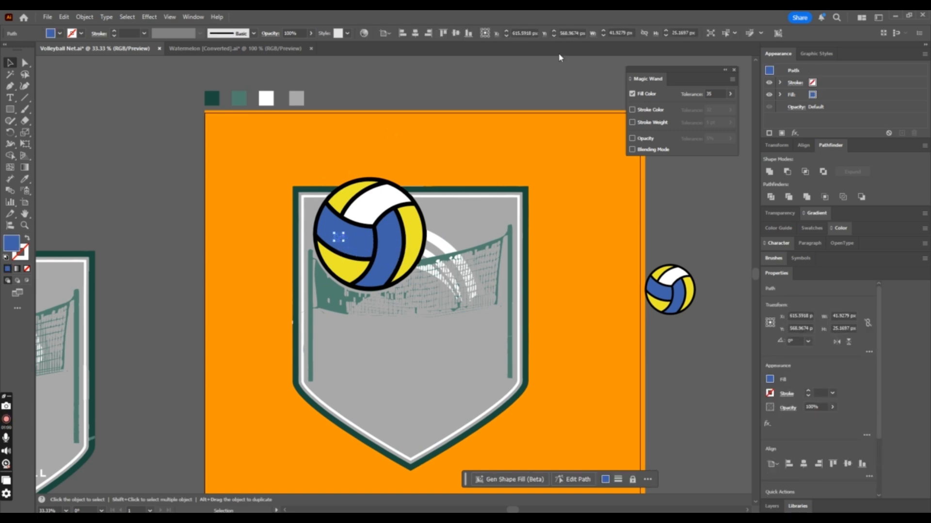
click(722, 33)
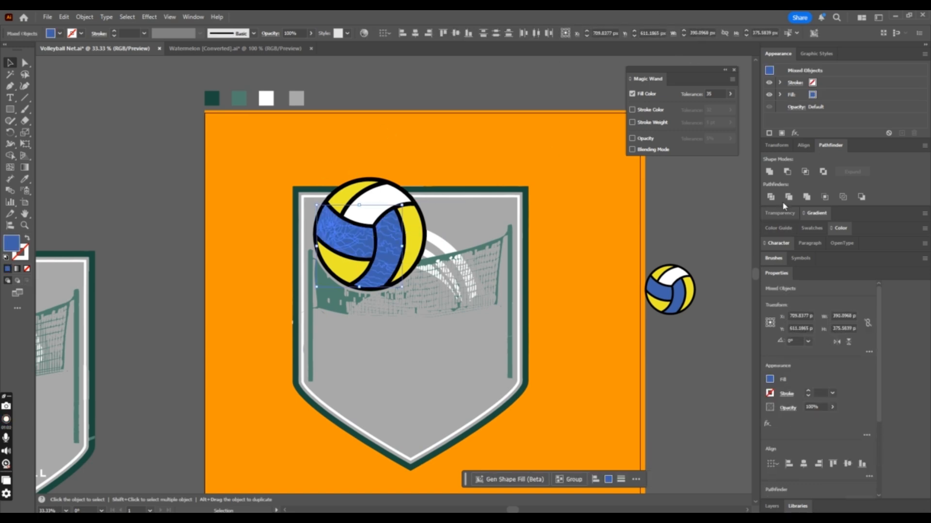
click(770, 173)
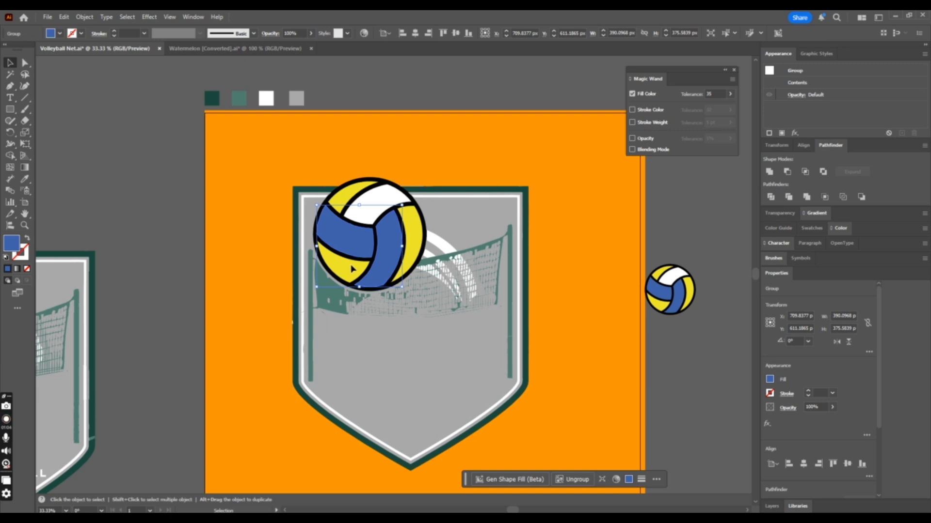
Try the badge's grey fill on the volleyball's blue panels, compare it with the blue, and undo the recolouring.
click(26, 180)
click(395, 357)
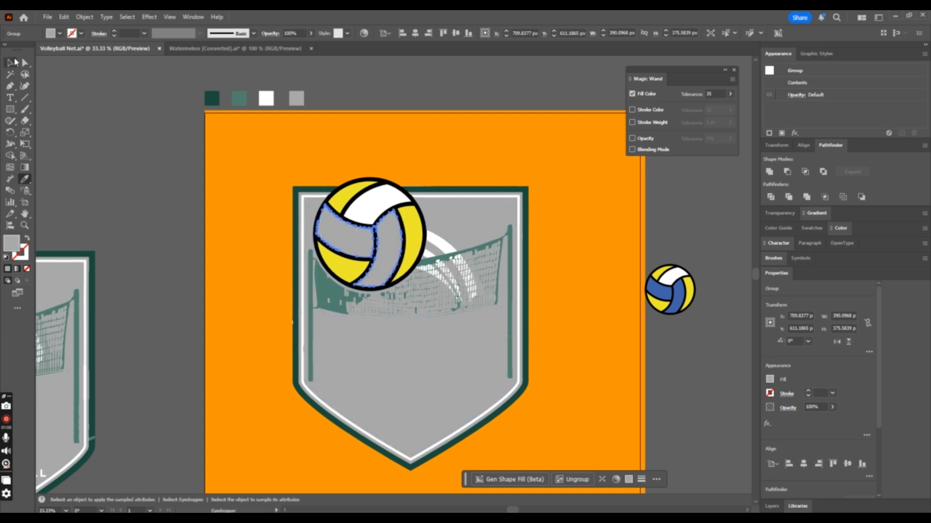
click(13, 62)
click(485, 108)
scroll(487, 114, up, 4)
scroll(490, 117, down, 4)
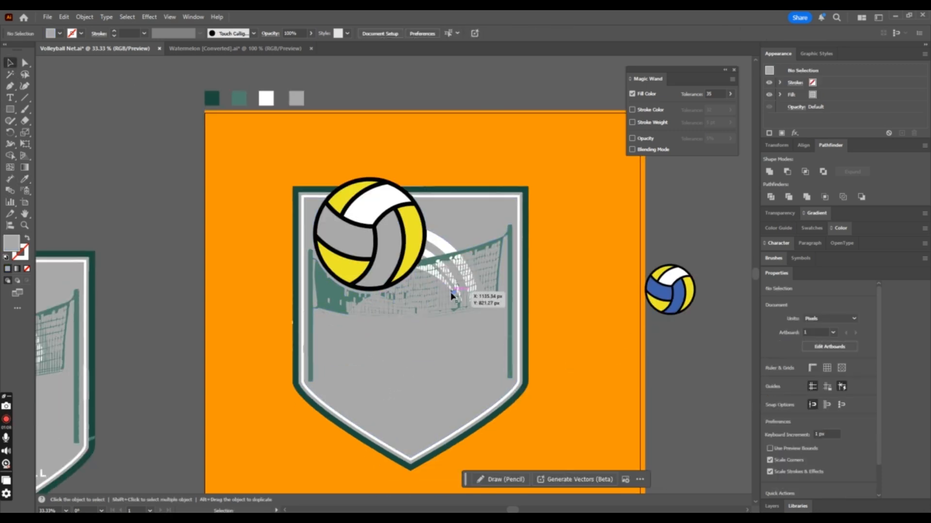
key(ctrl+z)
key(ctrl+shift+z)
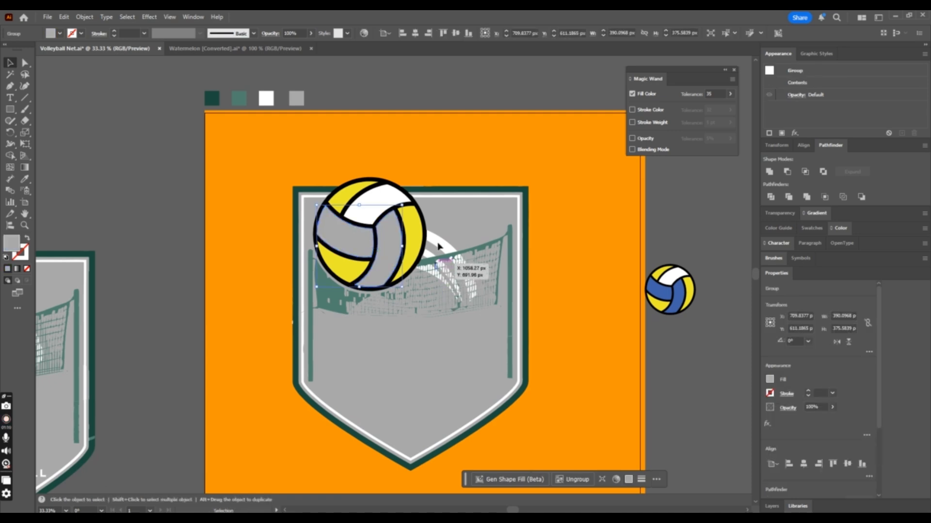
key(ctrl+z)
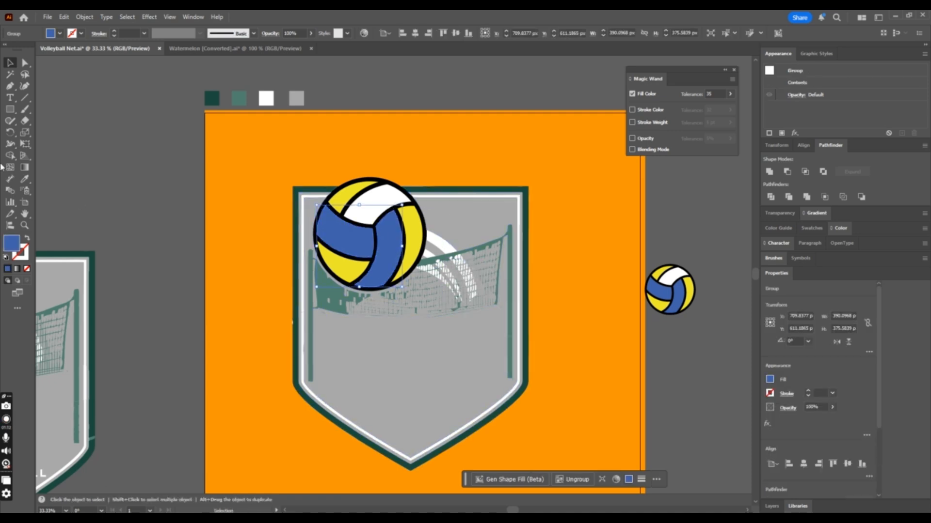
Recolour the volleyball's blue panels with the net's medium green and clear the selection.
click(24, 179)
click(326, 283)
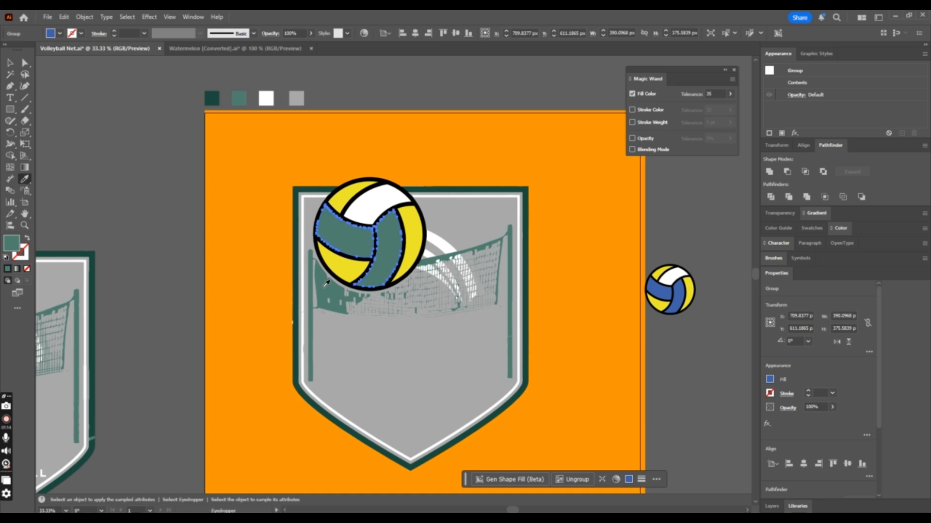
click(9, 63)
click(206, 110)
scroll(206, 109, up, 2)
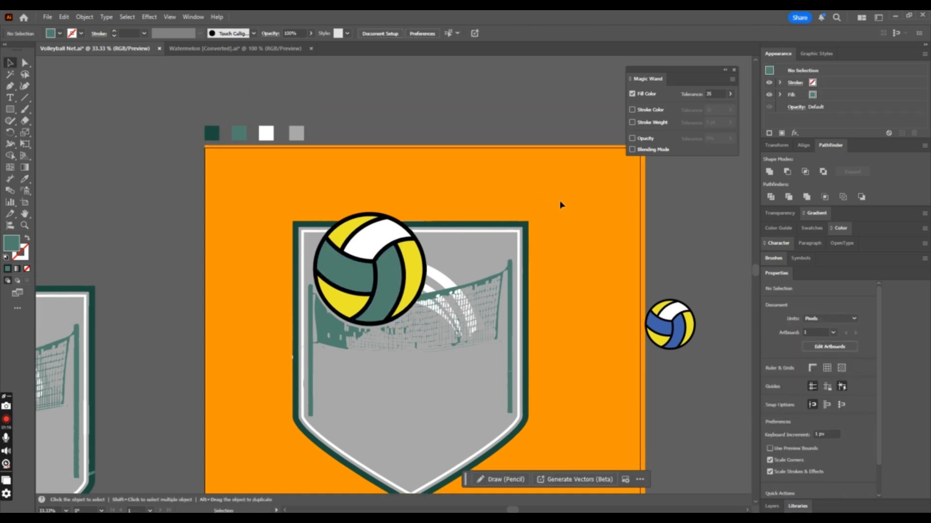
scroll(373, 244, down, 1)
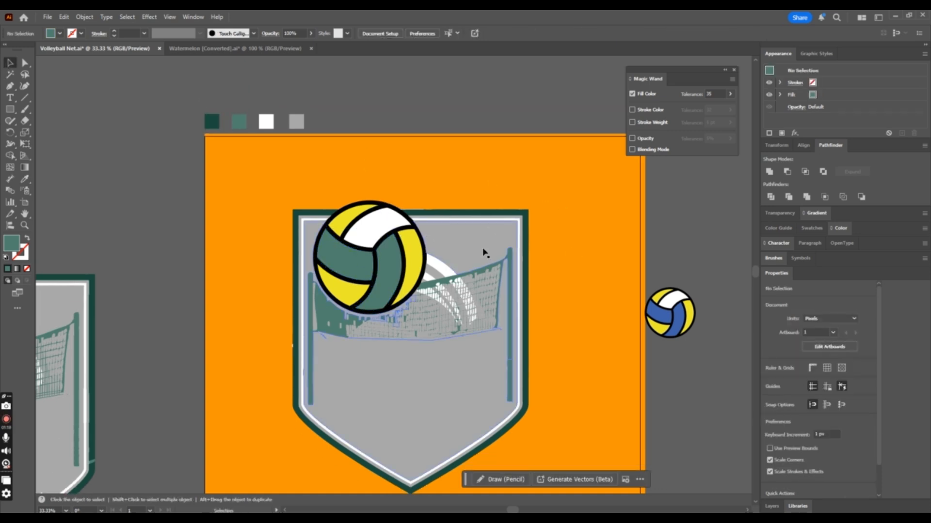
Compare the volleyball panels' green with their earlier blue by undoing and restoring the recolouring.
key(ctrl+z)
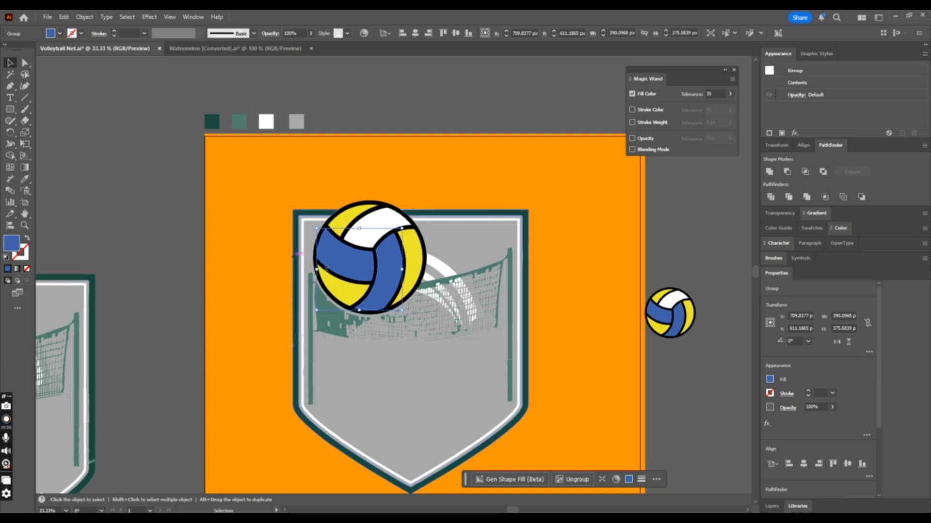
click(483, 232)
key(ctrl+shift+z)
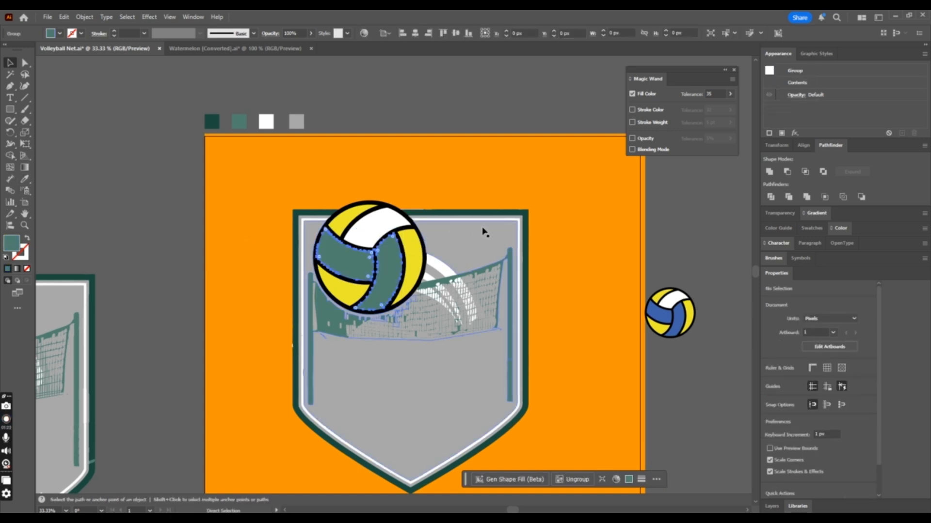
click(474, 181)
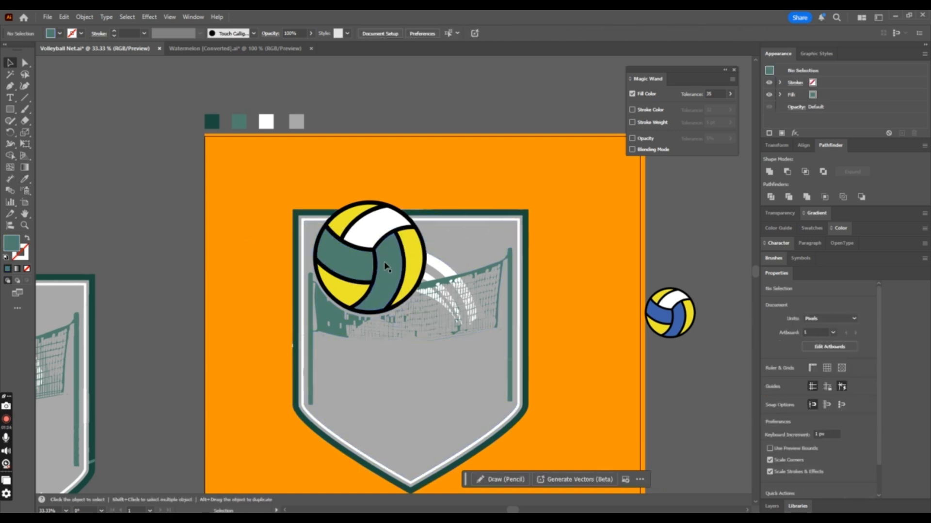
key(ctrl+z)
key(ctrl+shift+z)
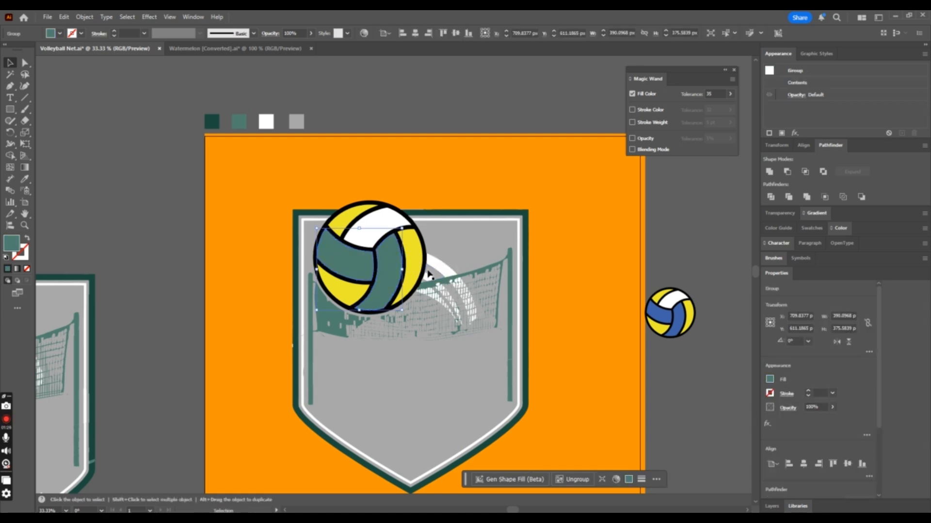
Recolour only the large volleyball's white panel with the badge's grey and clear the selection.
click(26, 65)
key(ctrl+shift+a)
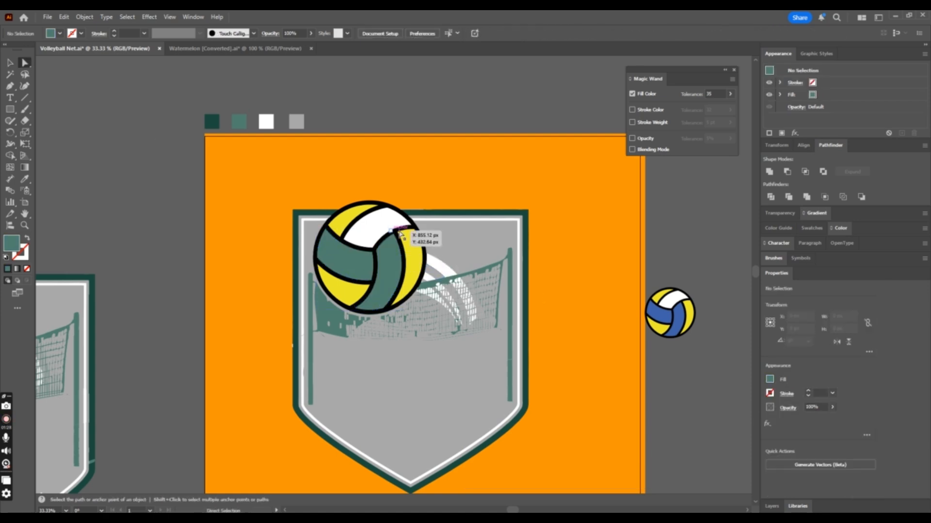
key(ctrl+a)
key(ctrl+a)
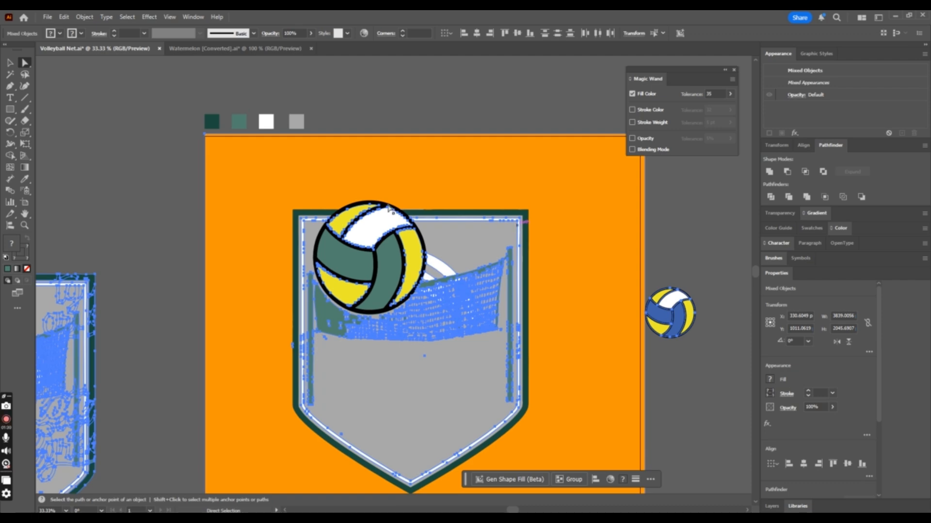
click(123, 169)
click(380, 228)
click(26, 180)
click(436, 368)
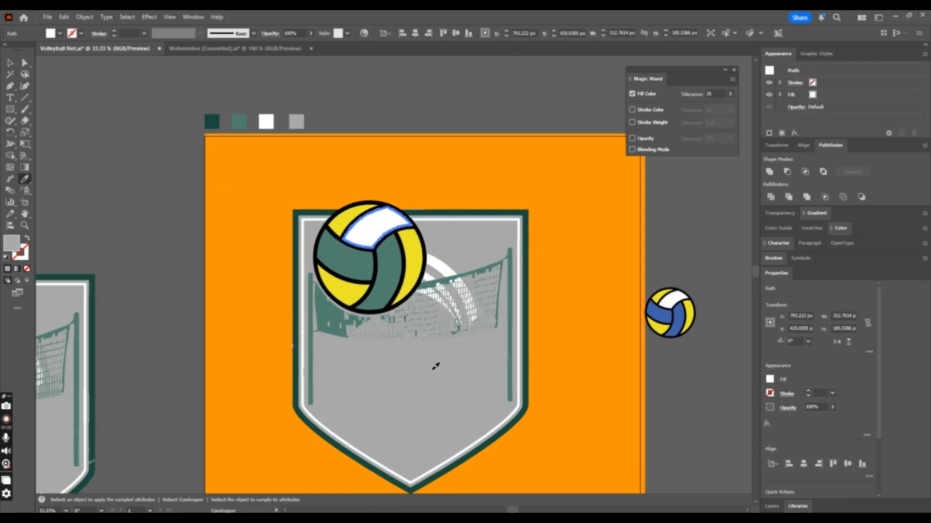
key(a)
click(157, 146)
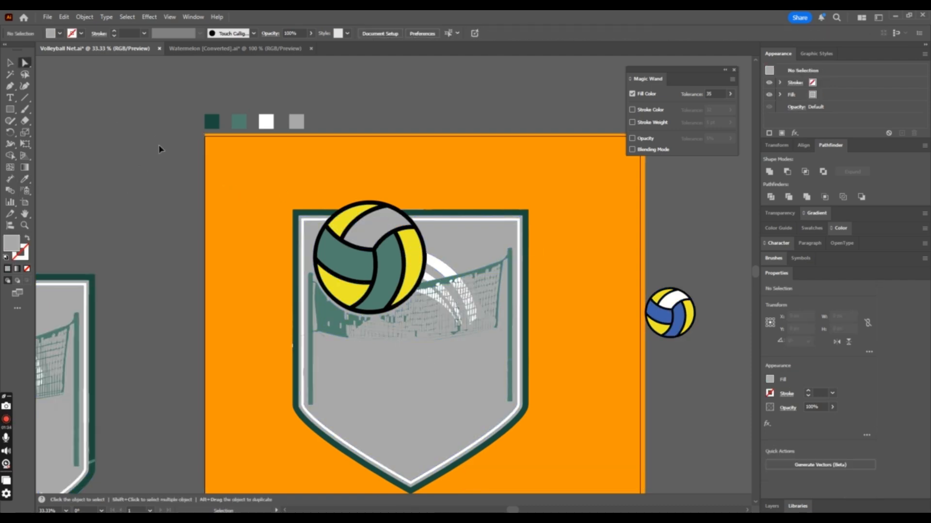
Undo the grey on the large volleyball's upper panel and try the neighbouring panels' medium green on it, with the selection cleared.
key(ctrl+z)
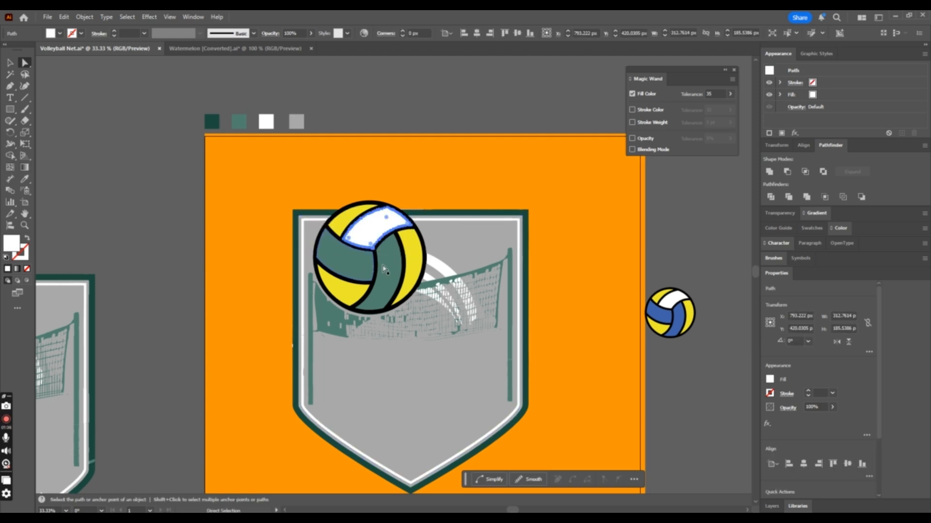
click(24, 179)
click(403, 270)
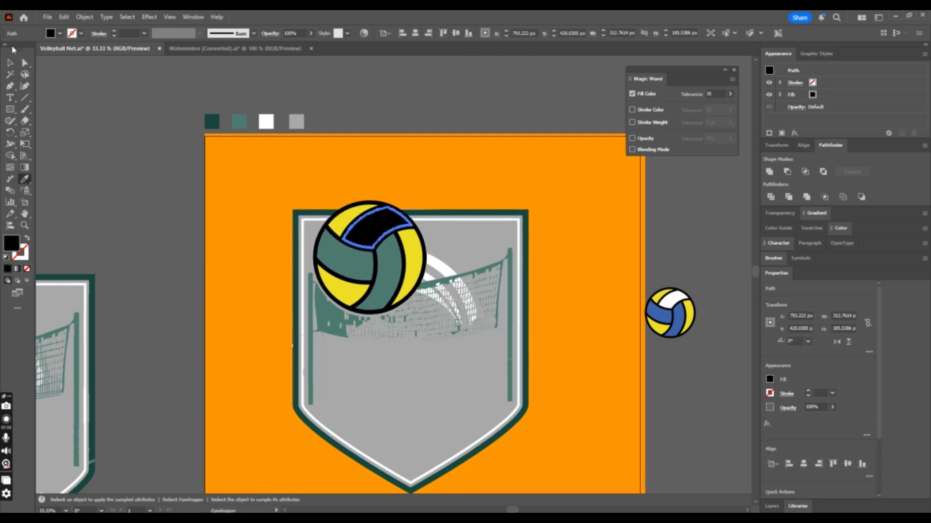
click(389, 263)
click(25, 63)
click(167, 130)
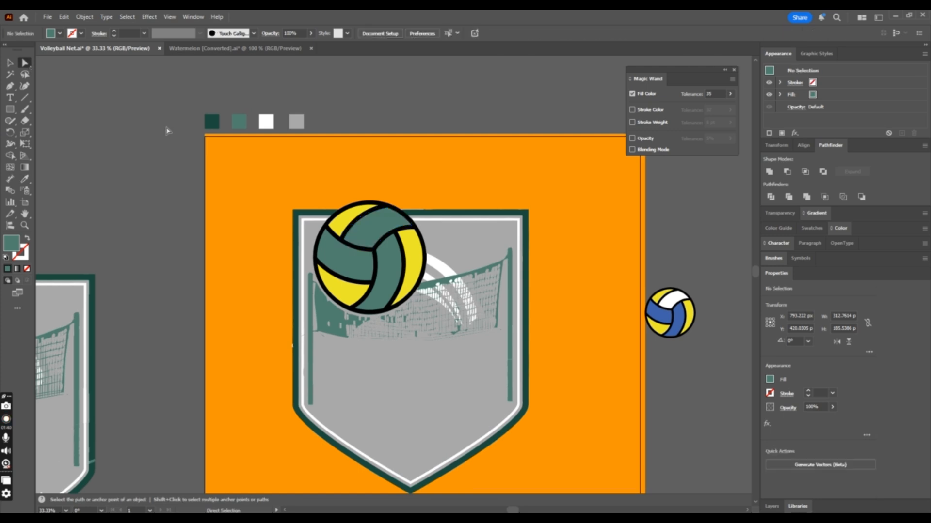
scroll(167, 131, up, 1)
key(ctrl+minus)
key(ctrl+minus)
key(ctrl+plus)
key(ctrl+plus)
Undo the volleyball's recolouring back to its white and blue panels, and restore only the medium green that replaced the blue.
key(ctrl+z)
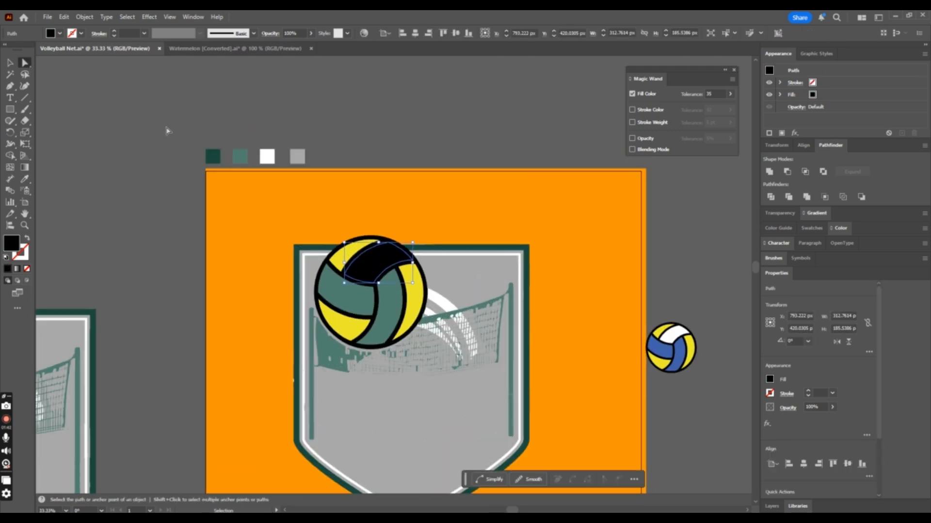
key(ctrl+z)
click(439, 142)
key(ctrl+z)
click(461, 138)
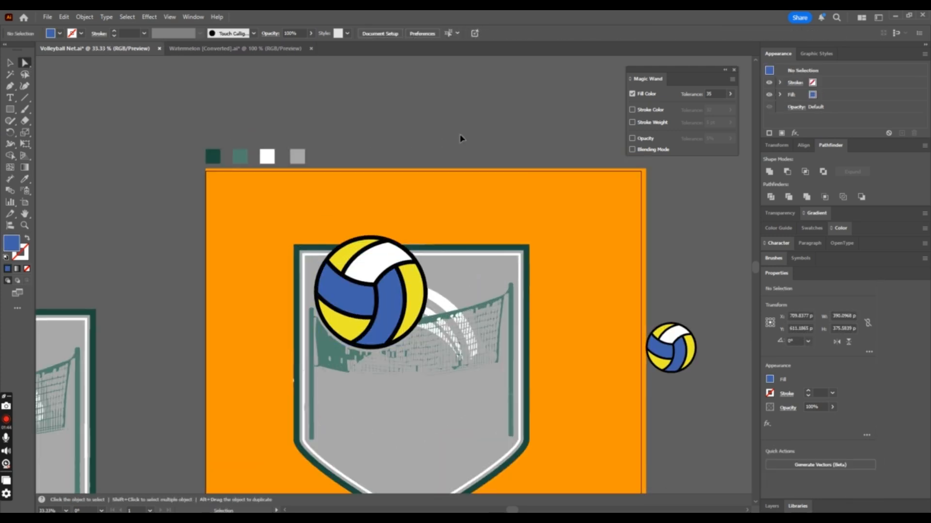
key(ctrl+shift+z)
click(460, 138)
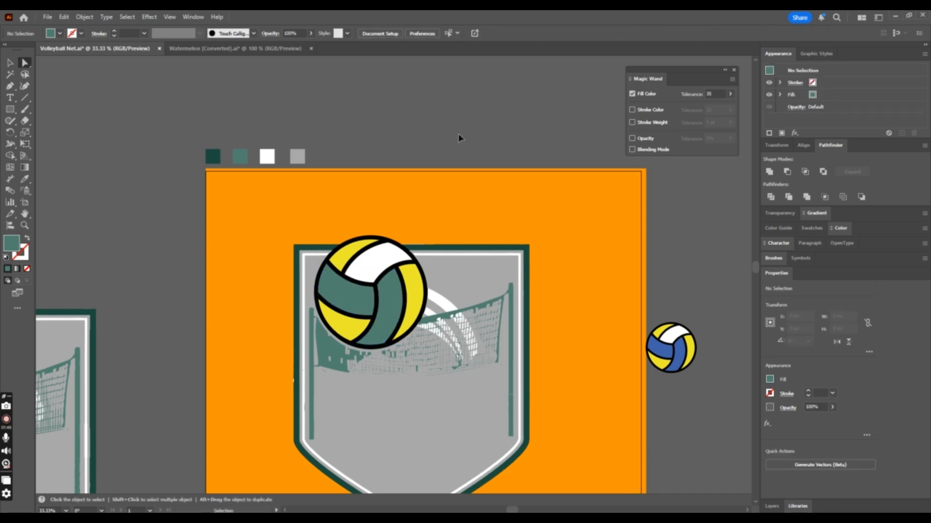
Try pulling the badge's grey shape group away from the rest of the badge to inspect it, and undo the move.
scroll(461, 137, down, 2)
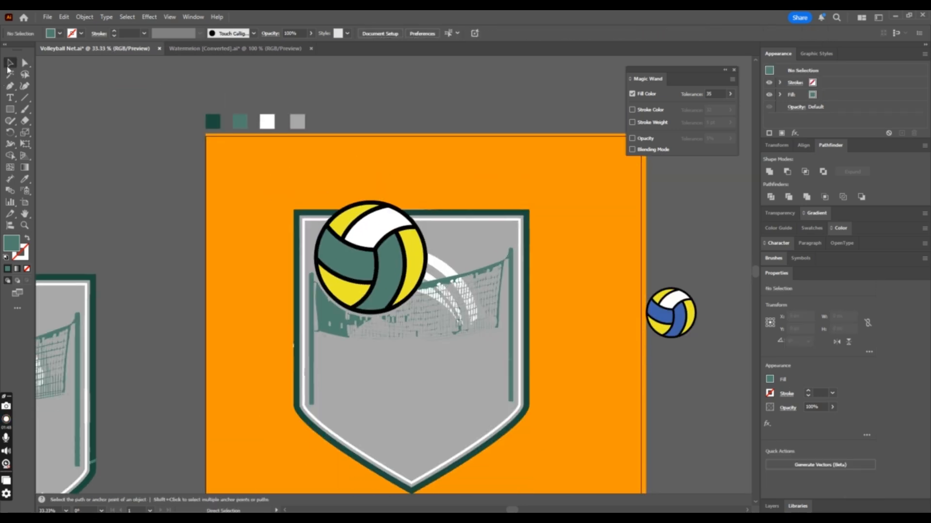
click(8, 68)
scroll(426, 286, down, 3)
drag(485, 309, 490, 355)
key(ctrl+z)
click(600, 324)
drag(418, 361, 534, 344)
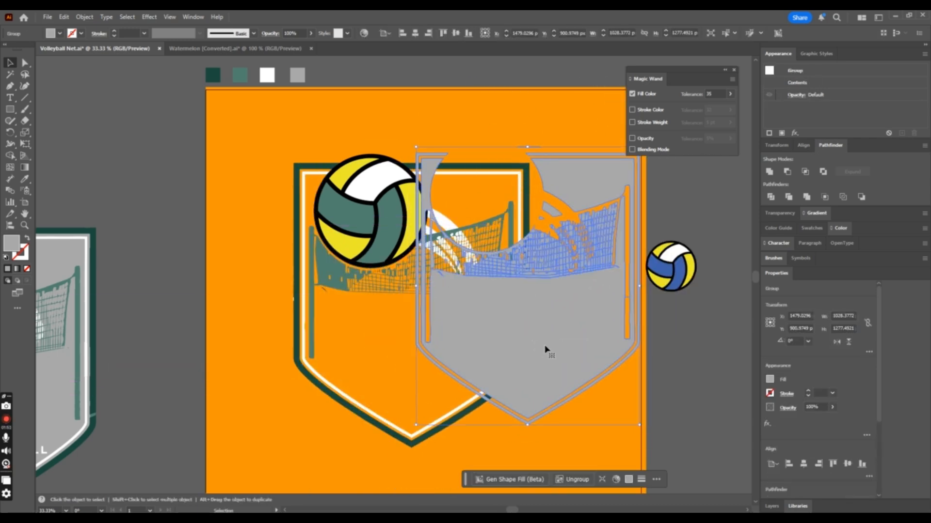
drag(580, 220, 613, 294)
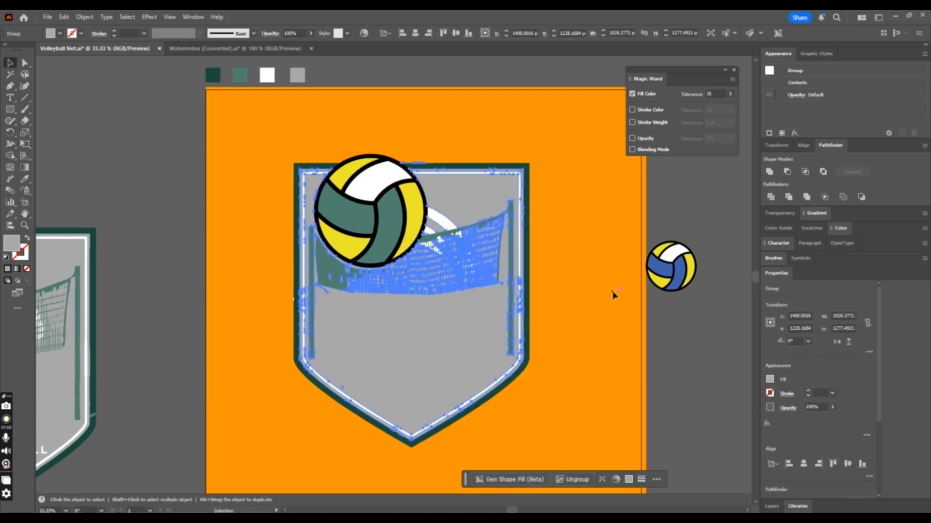
Try moving the large volleyball's green panels off the ball, and undo the move.
key(ctrl+=)
key(ctrl+=)
drag(345, 167, 474, 227)
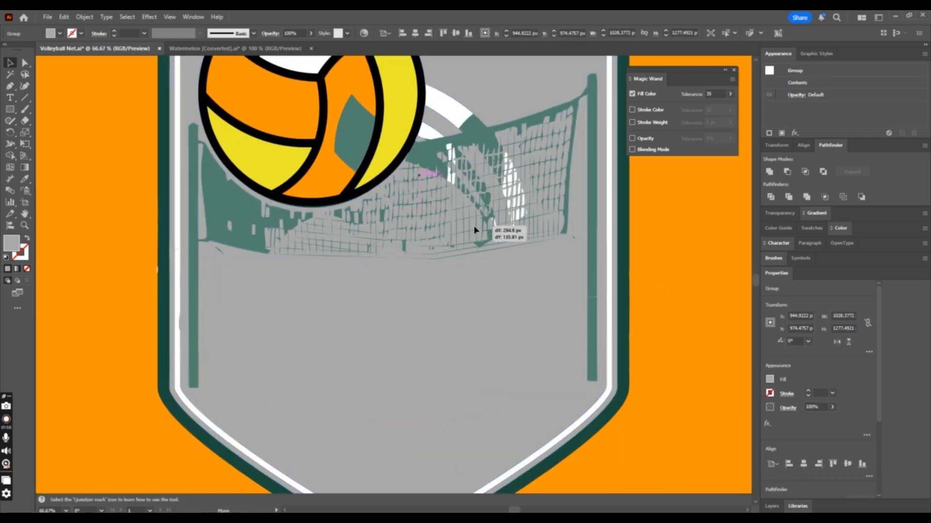
key(ctrl+z)
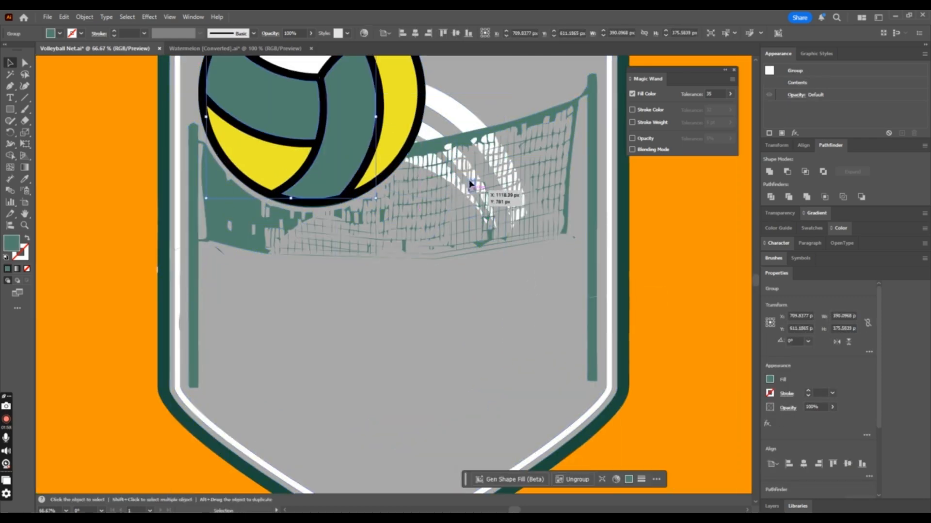
Select the objects similar to the volleyball's green panels and remove the medium green palette swatch from the selection.
click(725, 35)
key(ctrl+-)
key(ctrl+-)
key(ctrl+-)
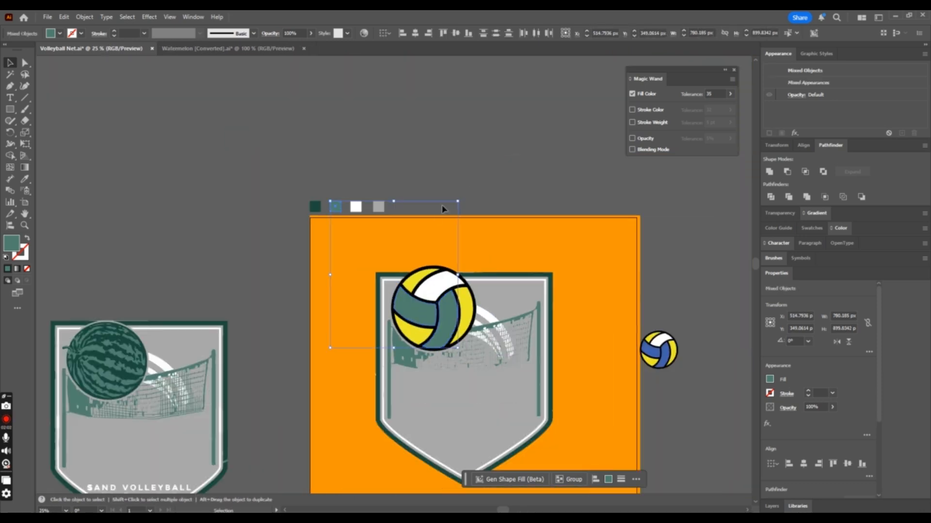
shift+click(335, 207)
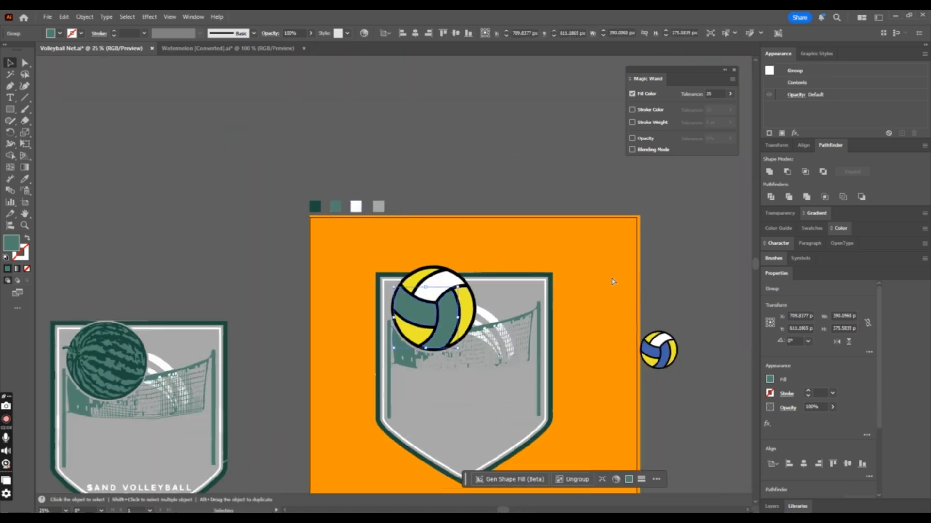
key(ctrl+=)
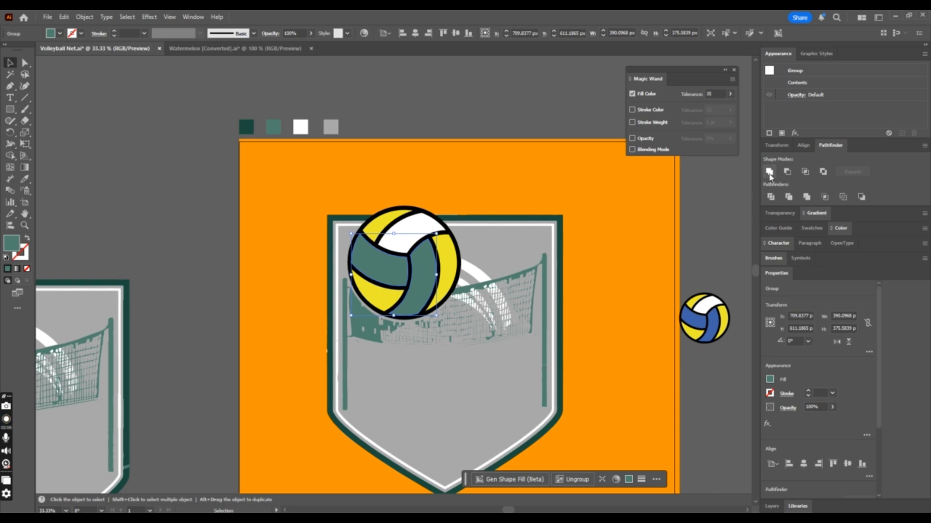
Select the badge's dark green shapes through the matching palette swatch, try moving them without the swatch, undo the move and clear the selection.
click(246, 127)
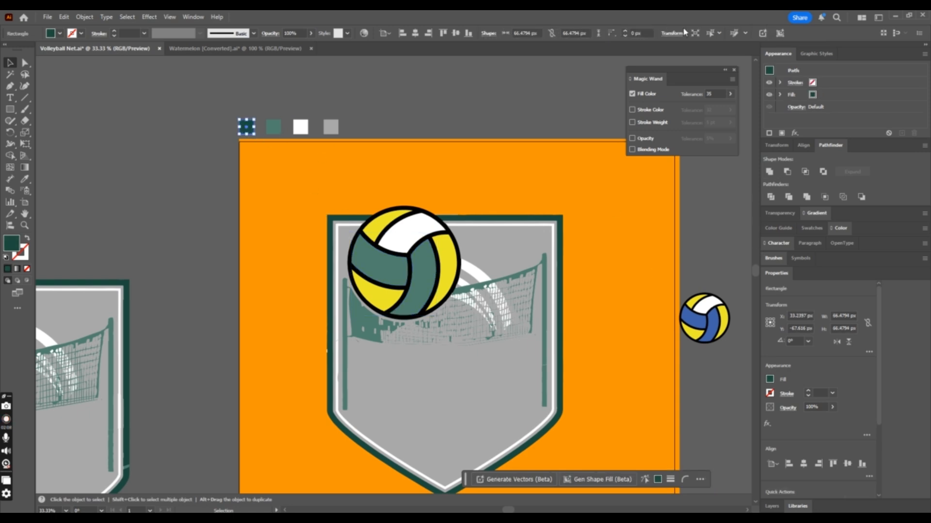
click(709, 33)
shift+click(246, 127)
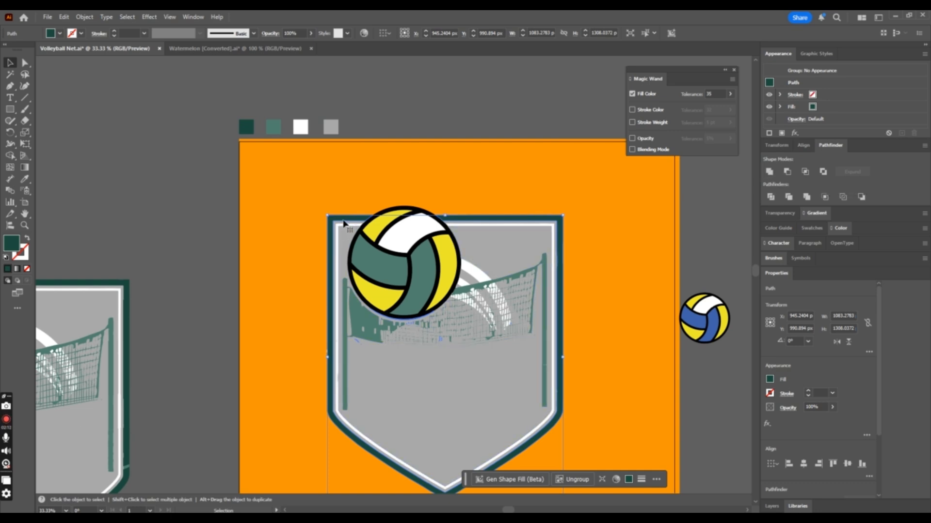
drag(344, 222, 597, 188)
key(ctrl+z)
key(ctrl+shift+a)
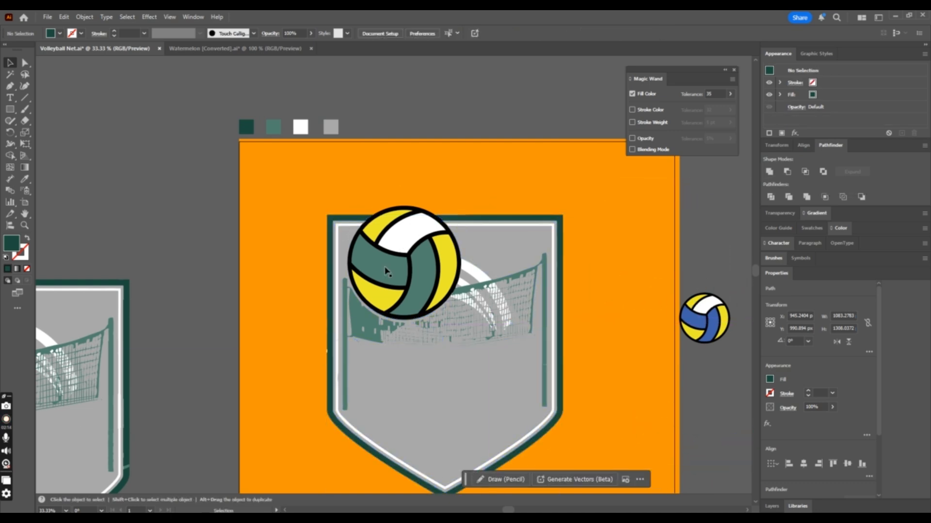
Check which objects share the medium green of the volleyball's panels by selecting similar ones across both badges, and clear the selection.
key(ctrl+a)
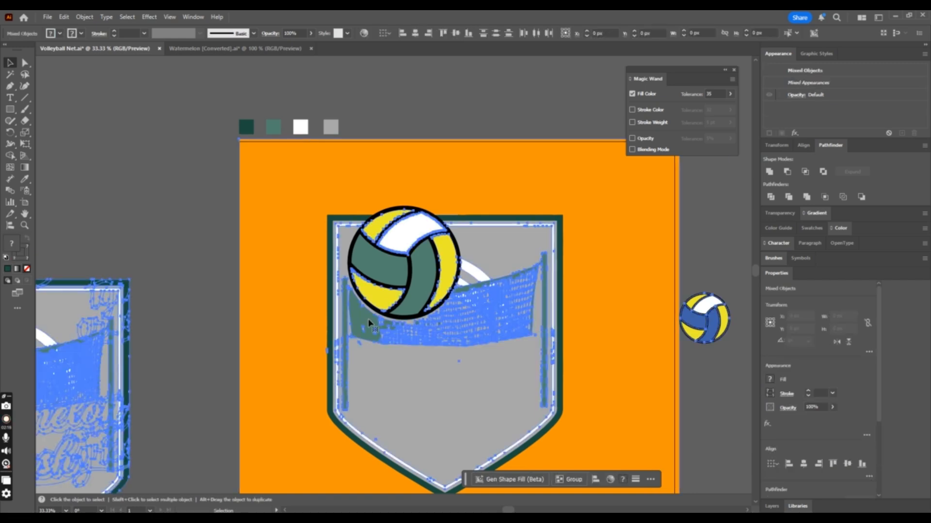
click(395, 284)
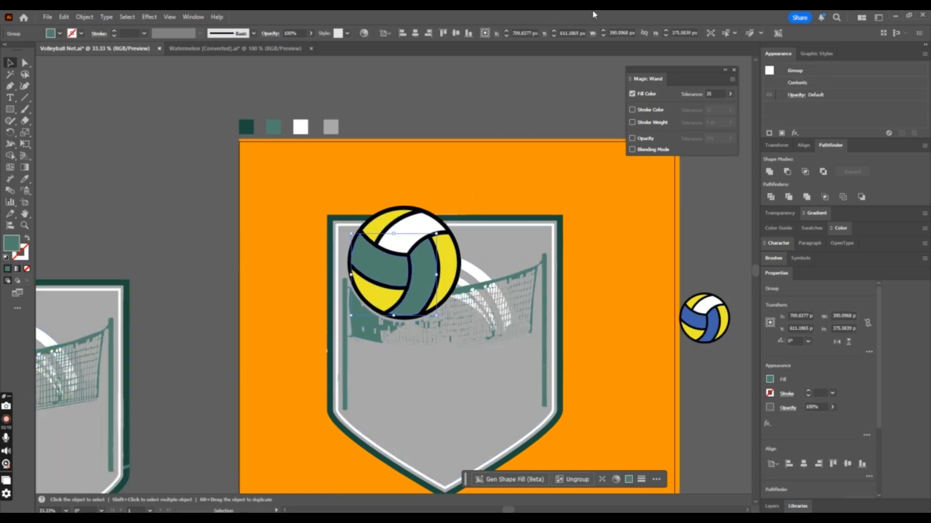
click(726, 32)
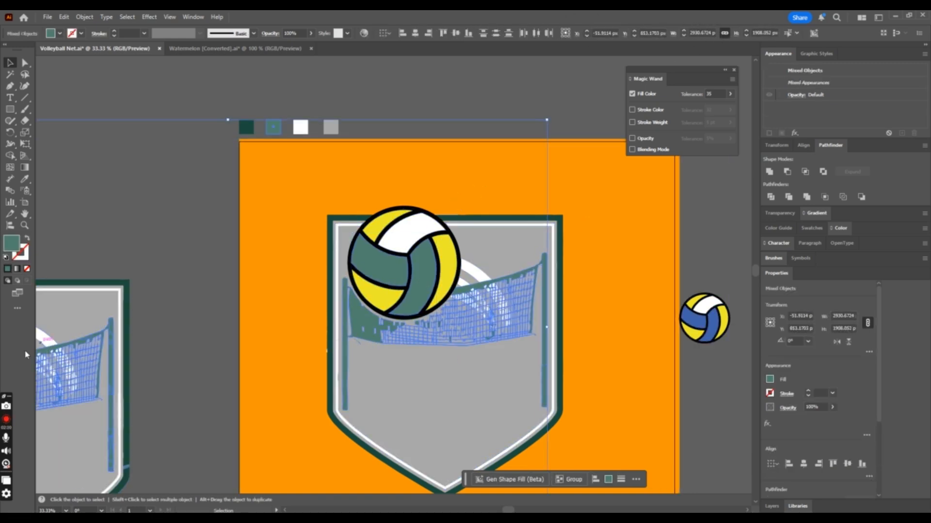
click(59, 318)
key(ctrl+minus)
key(ctrl+minus)
drag(290, 164, 463, 389)
key(ctrl+minus)
click(463, 388)
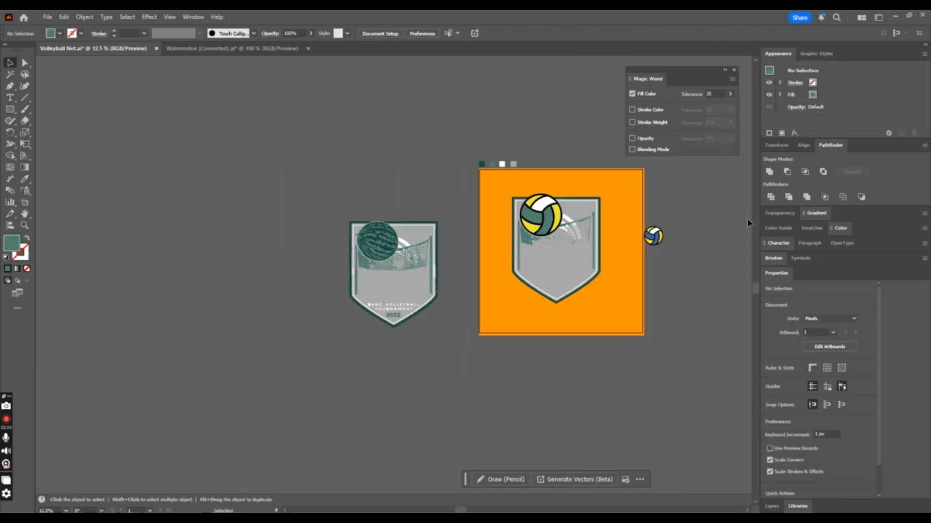
Move the watermelon badge closer to the orange background, nearly level with the volleyball badge, and clear the selection.
click(656, 240)
click(661, 281)
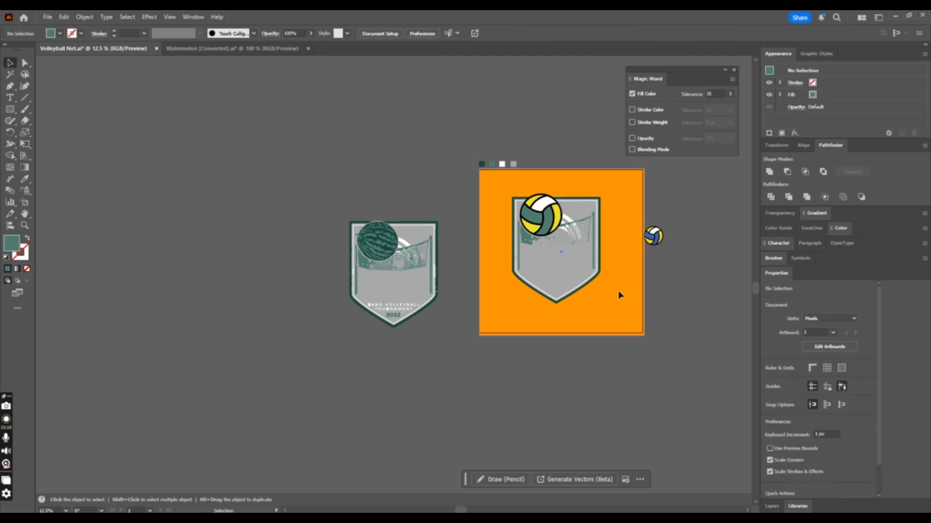
key(ctrl+plus)
key(ctrl+plus)
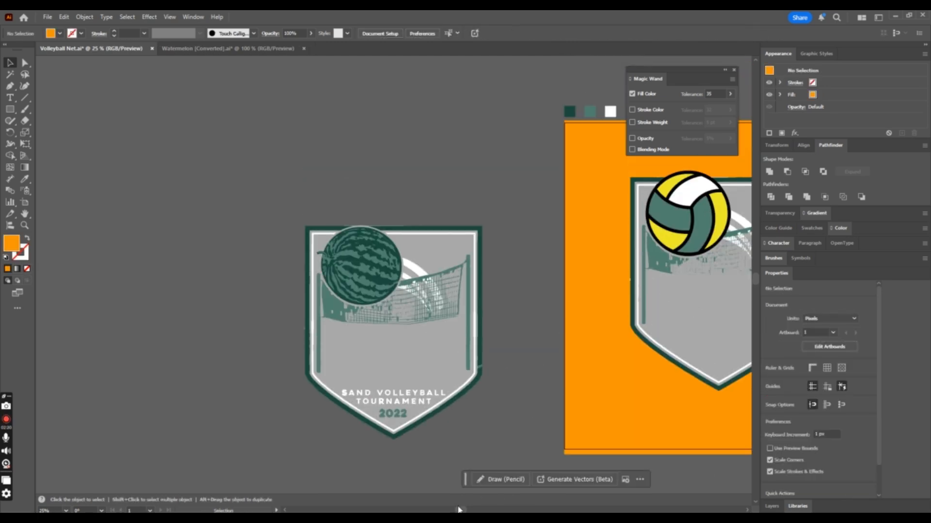
scroll(458, 510, left, 5)
drag(398, 510, 497, 511)
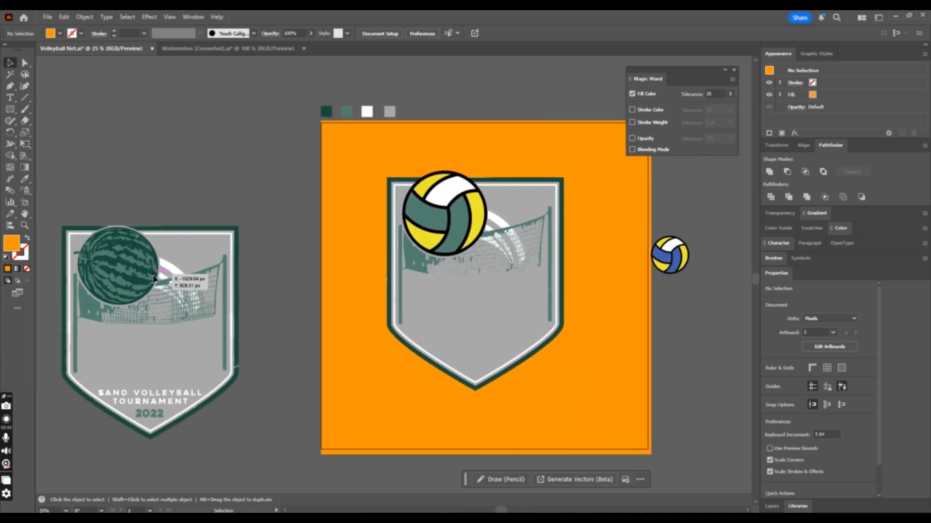
scroll(112, 232, down, 1)
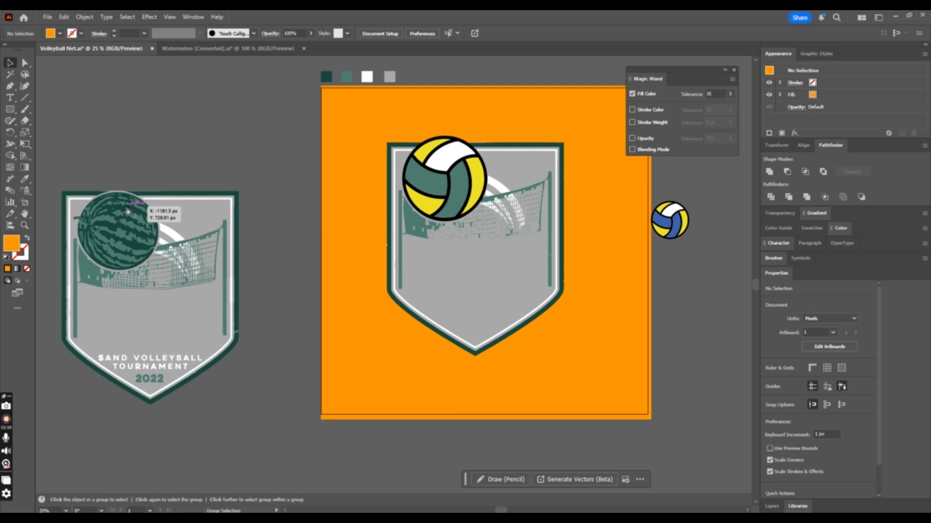
key(ctrl+a)
click(97, 169)
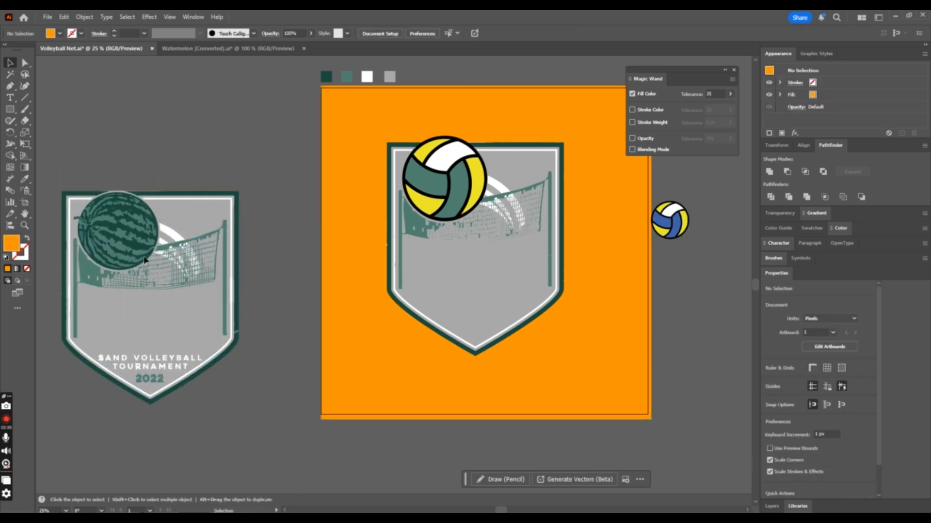
drag(205, 338, 261, 289)
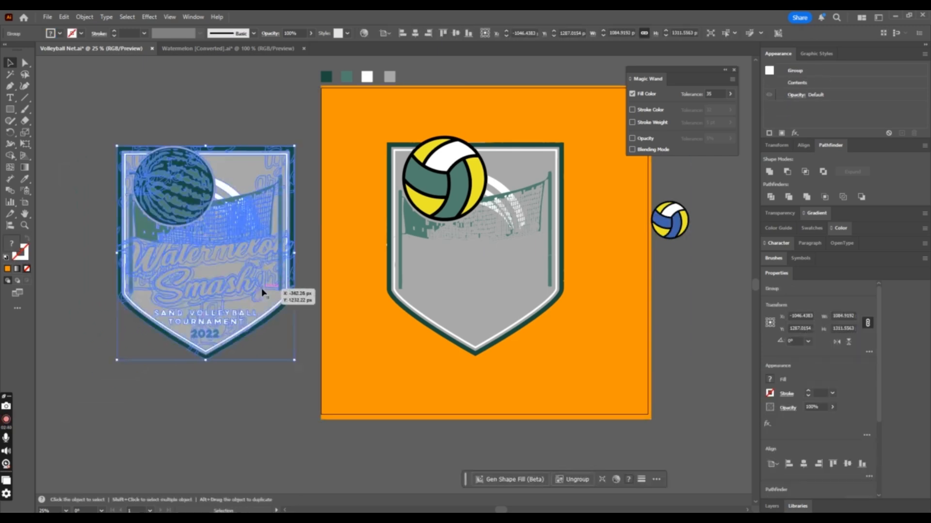
key(ctrl+equal)
key(ctrl+equal)
key(ctrl+equal)
key(ctrl+minus)
click(282, 108)
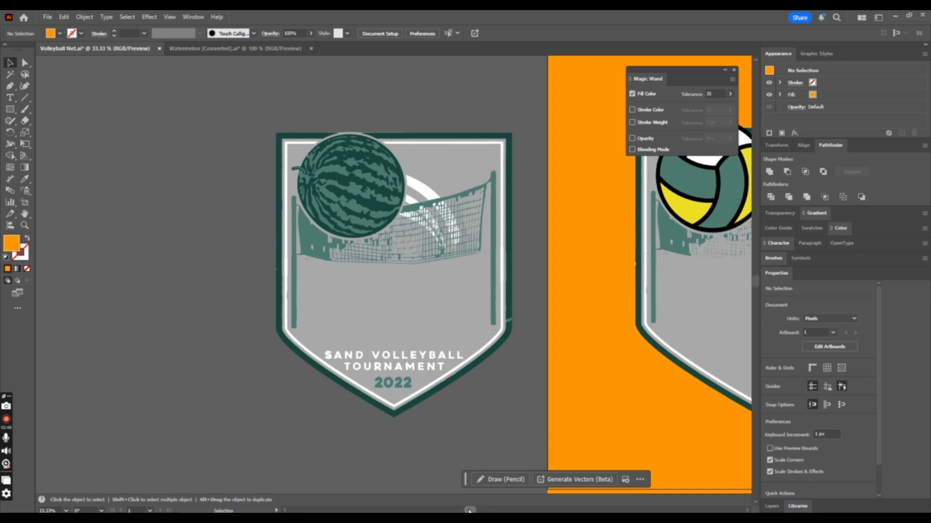
Compare both badges in Volleyball Net.ai with the original Watermelon Smash artwork in Watermelon [Converted].ai.
click(218, 48)
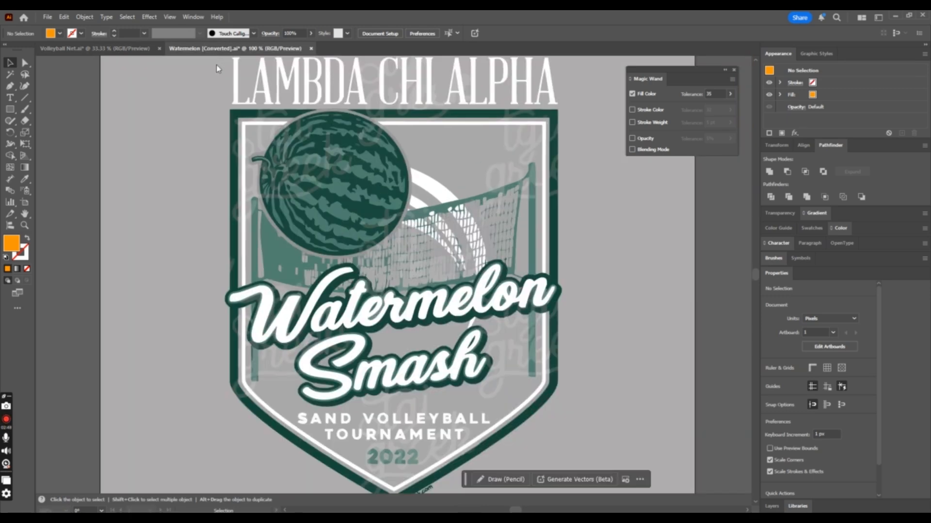
key(a)
key(v)
scroll(455, 183, up, 1)
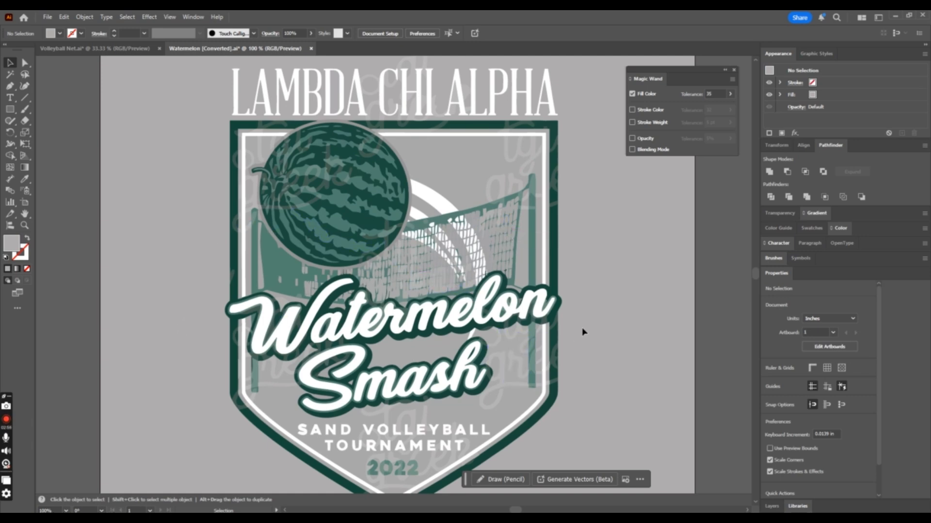
click(122, 51)
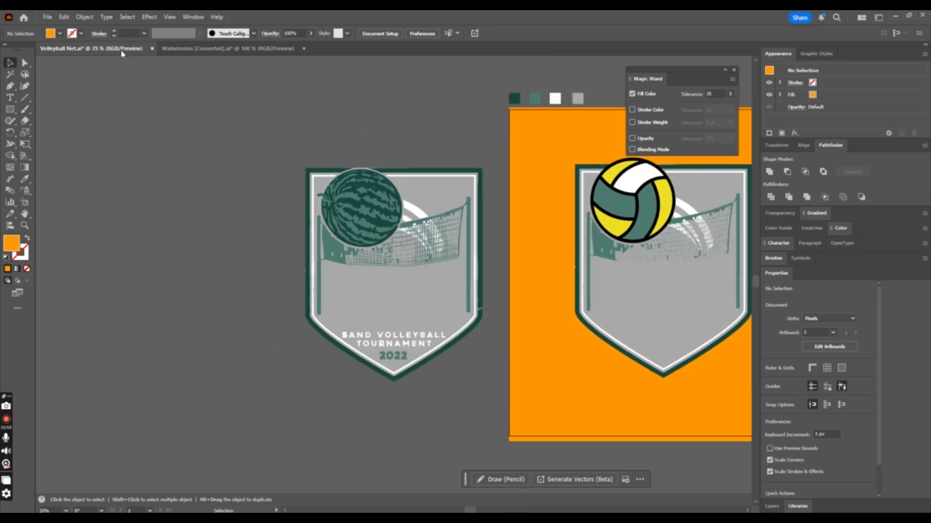
key(ctrl+=)
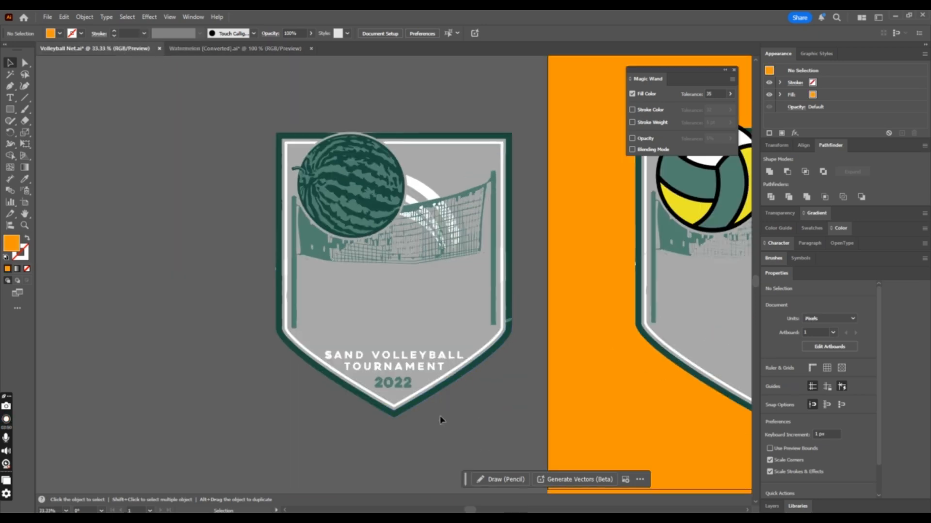
drag(472, 510, 519, 510)
key(ctrl+minus)
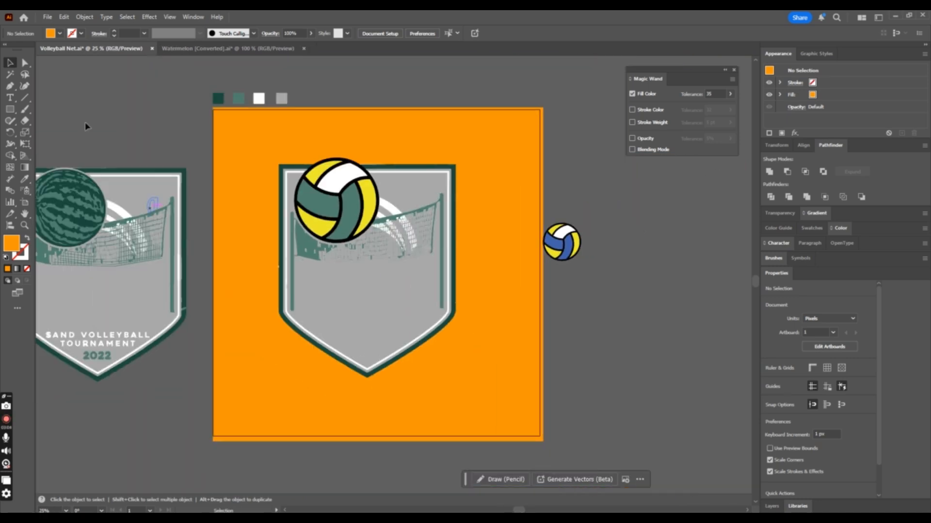
click(200, 48)
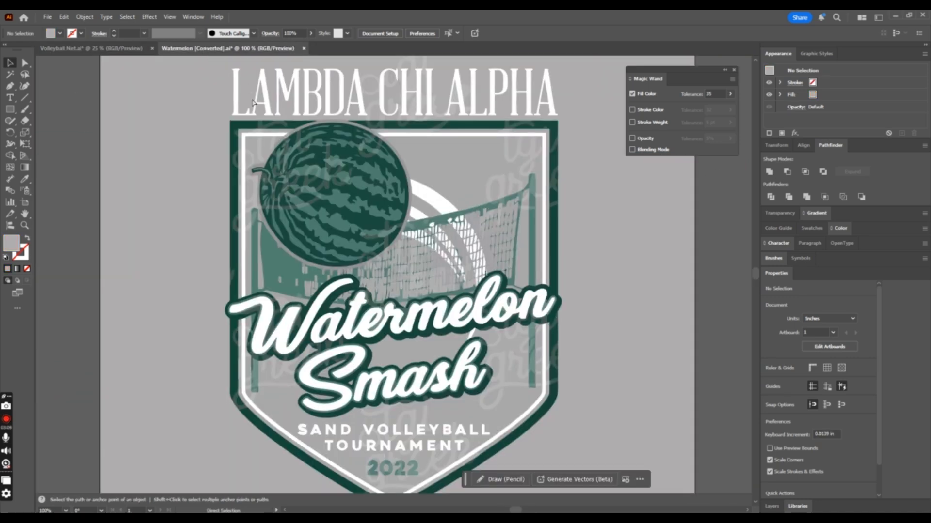
click(82, 48)
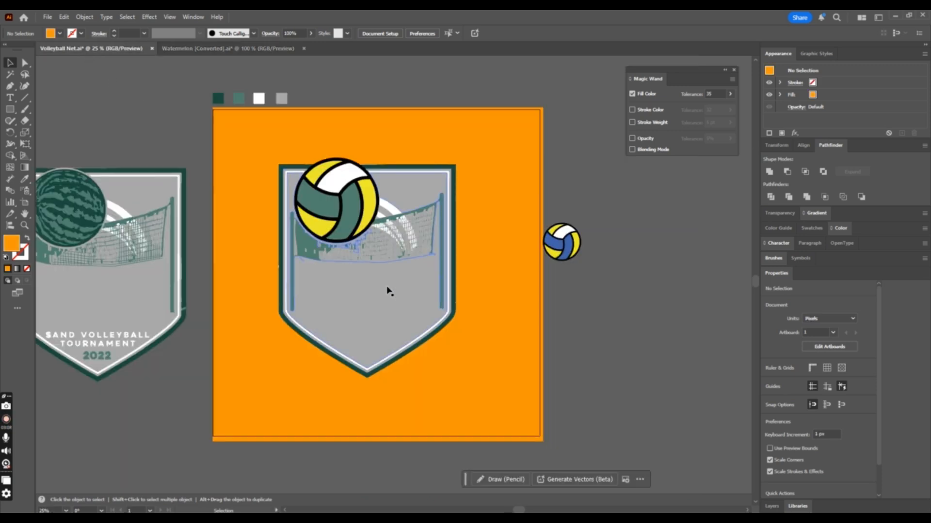